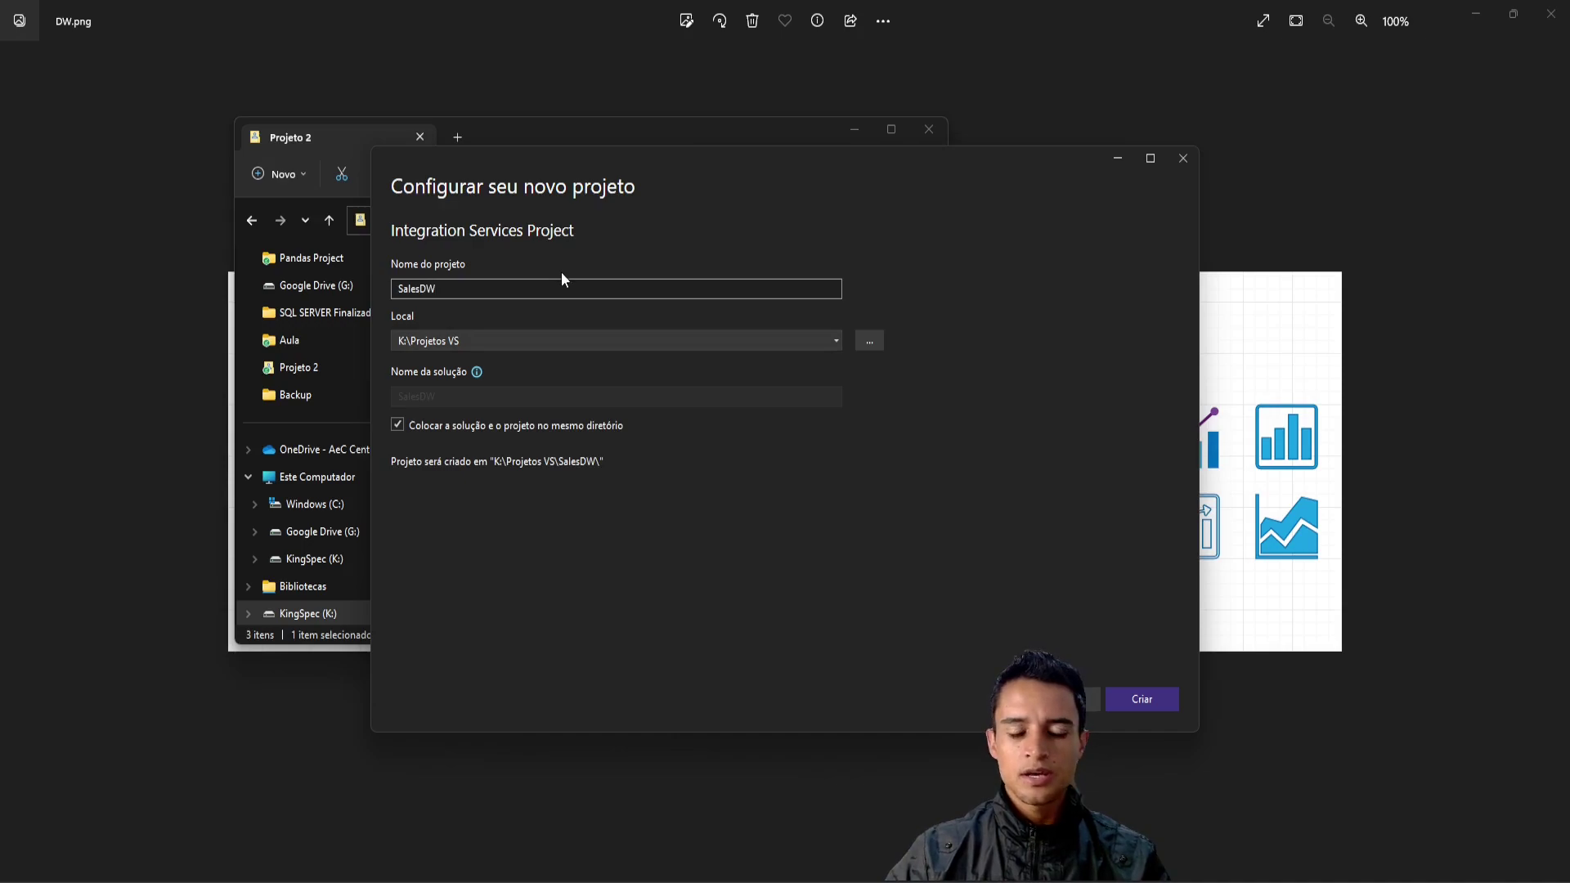
Step: Set the new project's location to the folder K:\Projetos VS\Material Visual Studio\Projeto 2
left_click(865, 341)
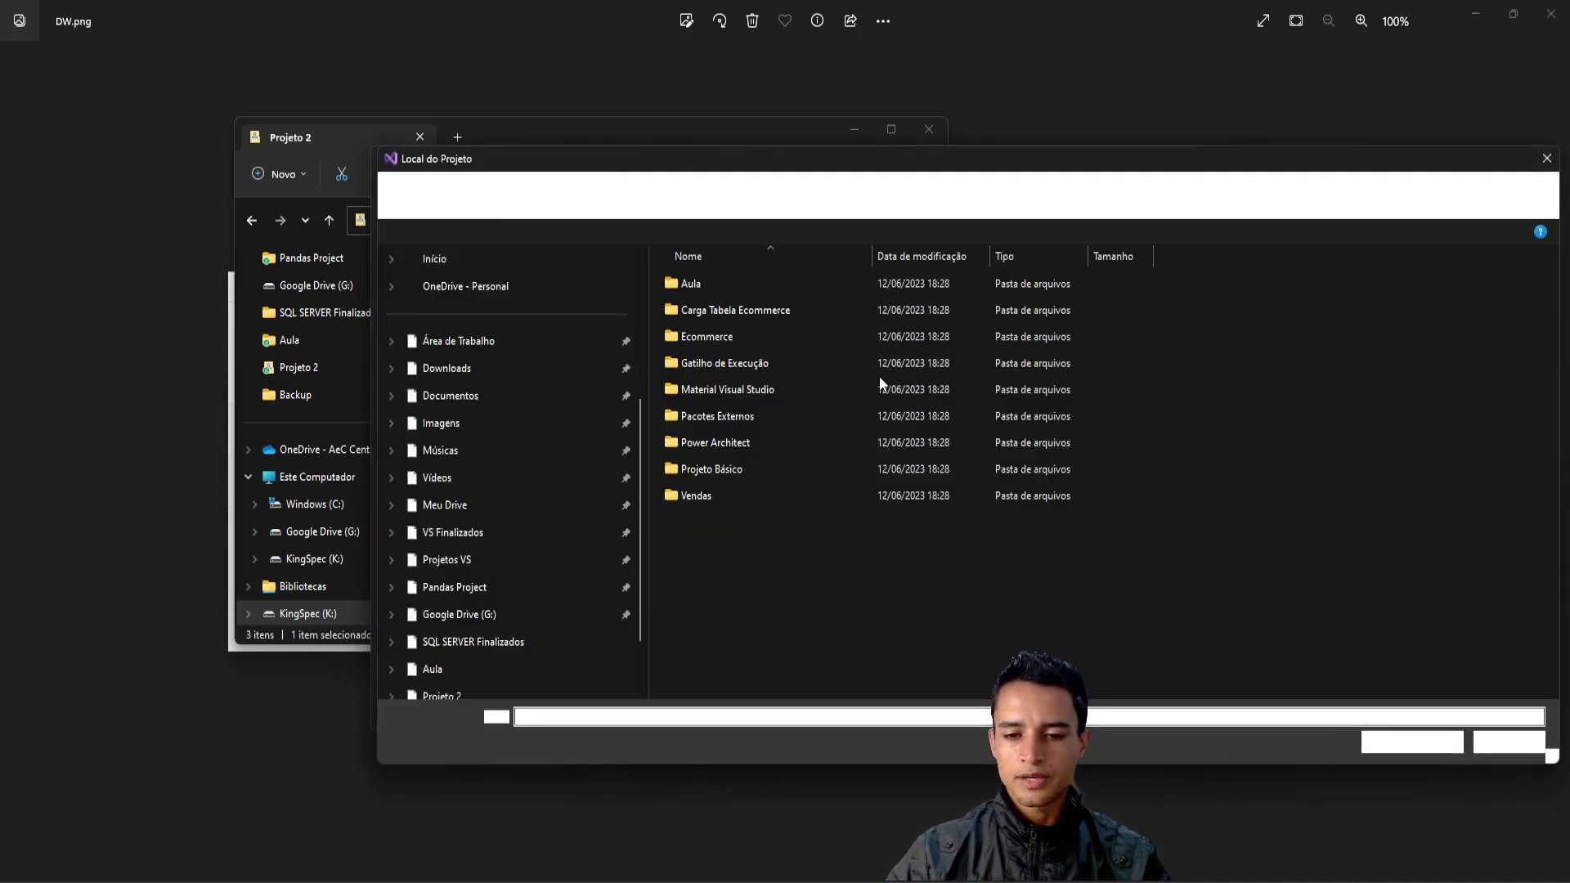
left_click(697, 193)
type("K:\\Projetos VS\\Material Visual Studio\\Projeto 2")
key("Return")
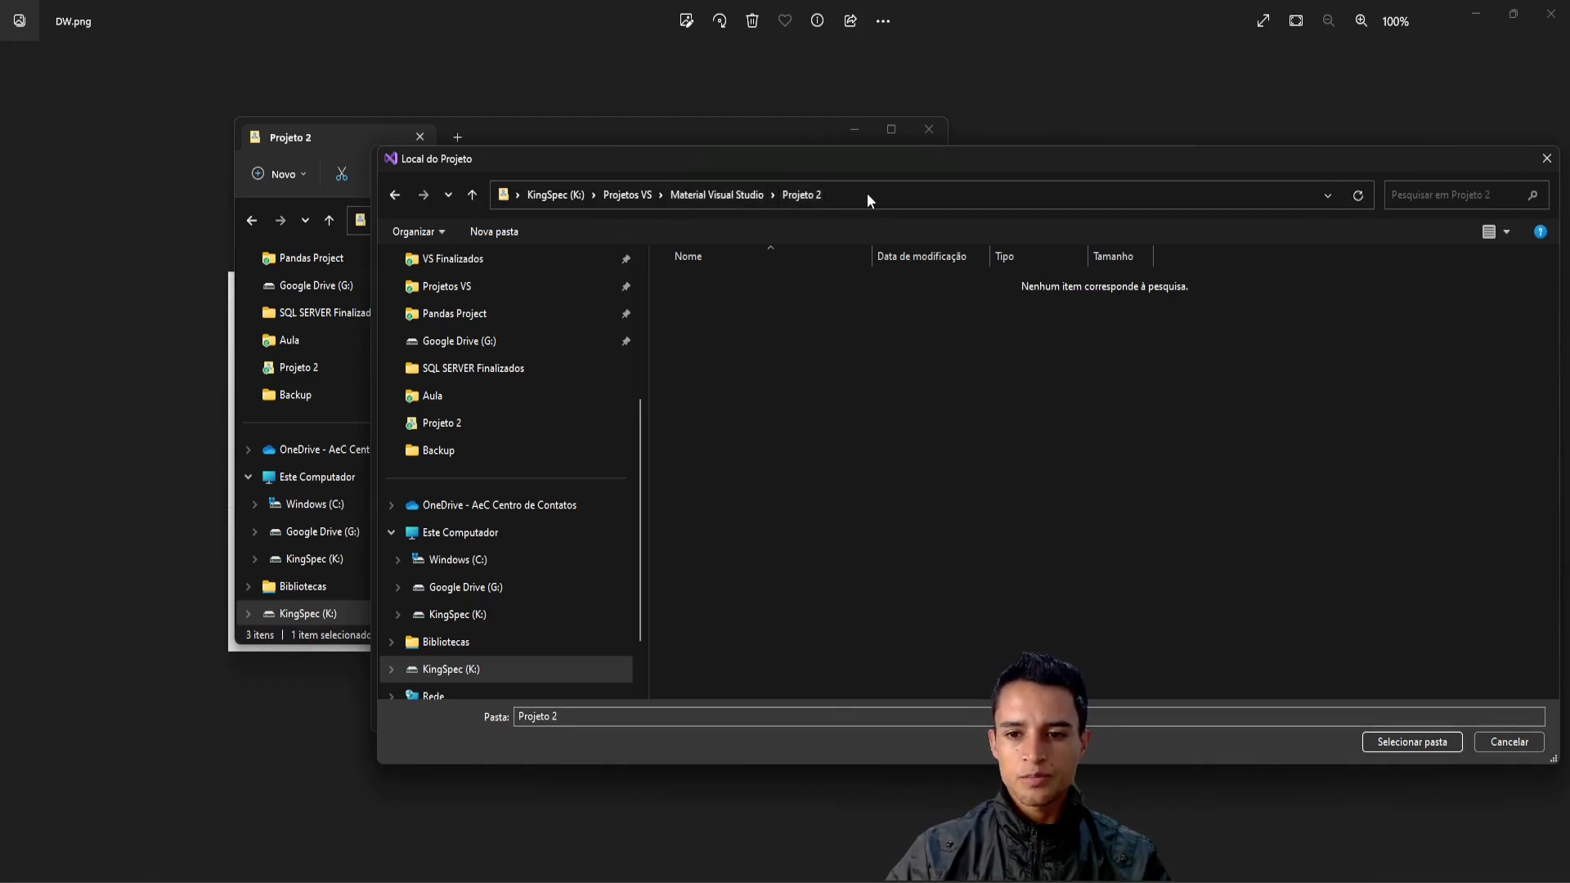
left_click(858, 195)
left_click(692, 204)
left_click_drag(672, 197, 771, 205)
key("BackSpace")
key("Return")
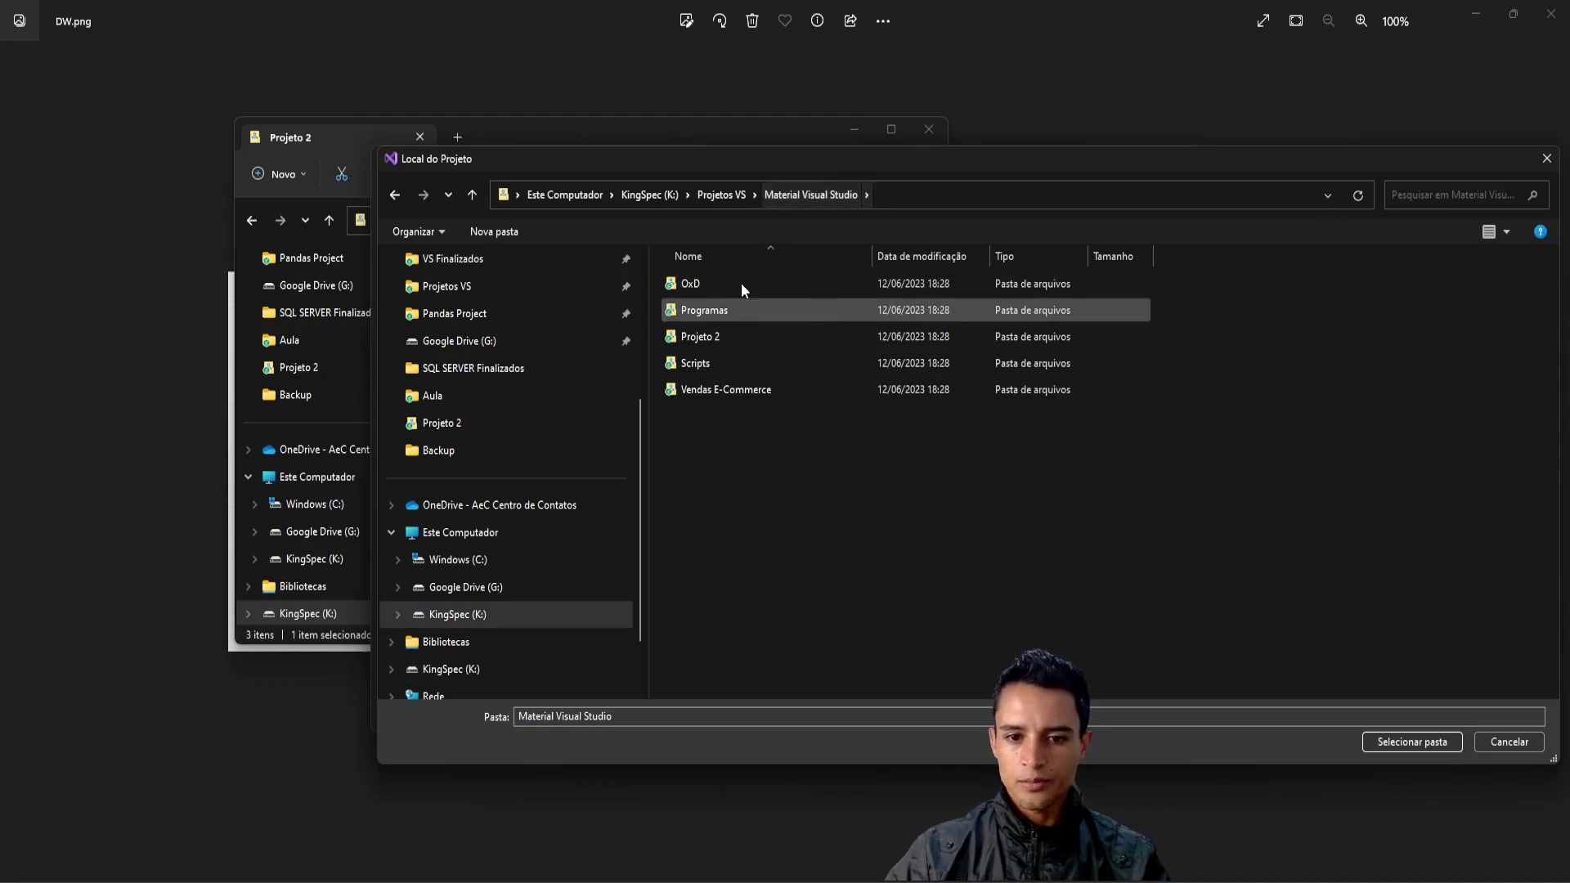
left_click(732, 340)
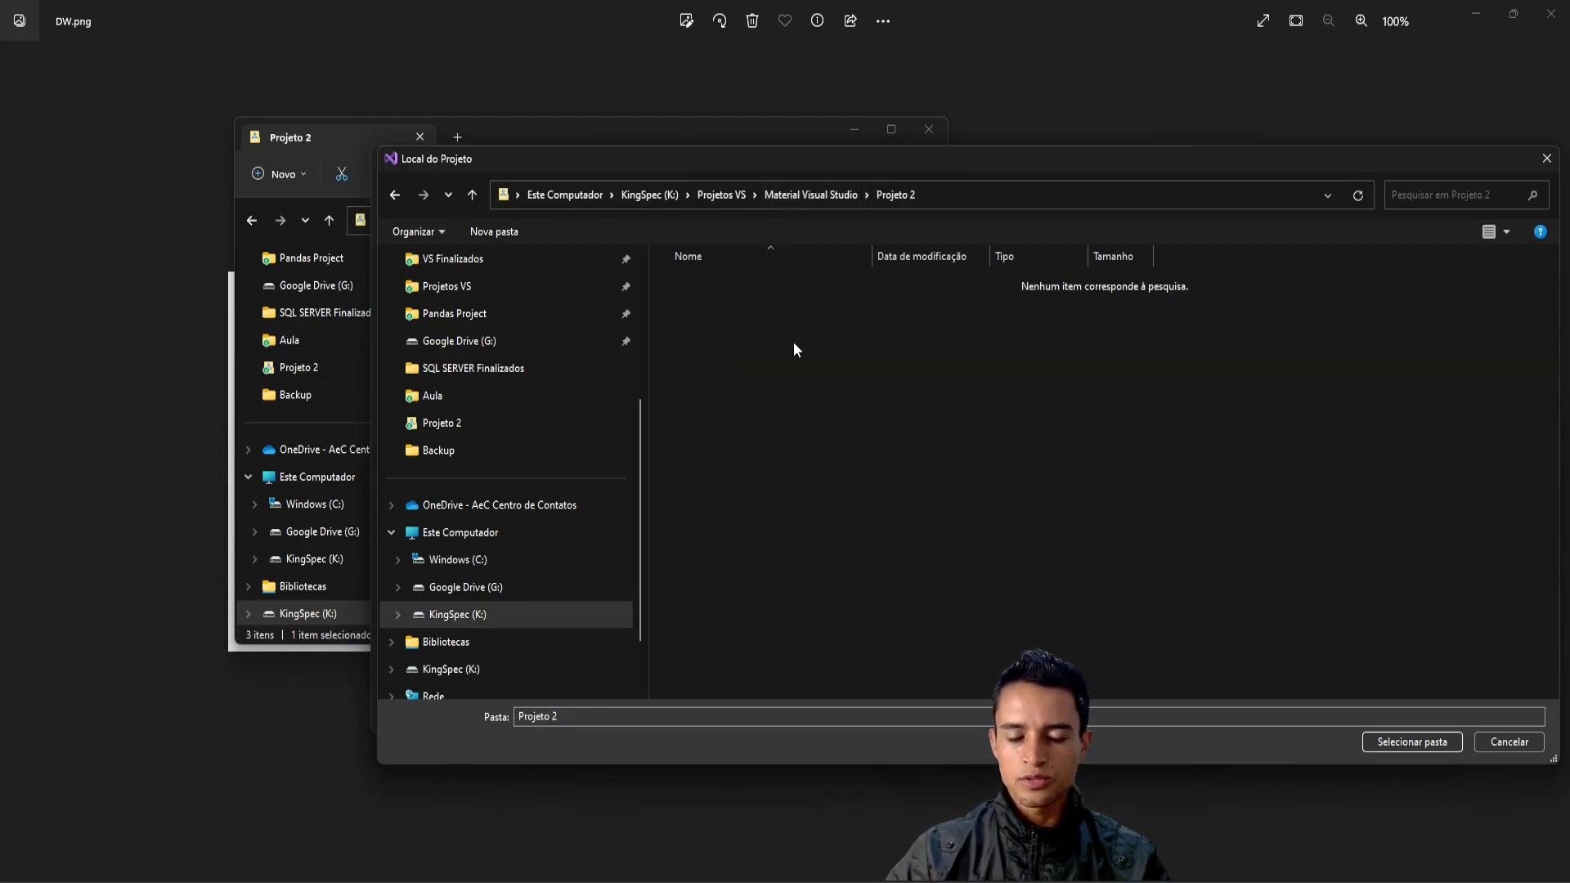
left_click(1390, 741)
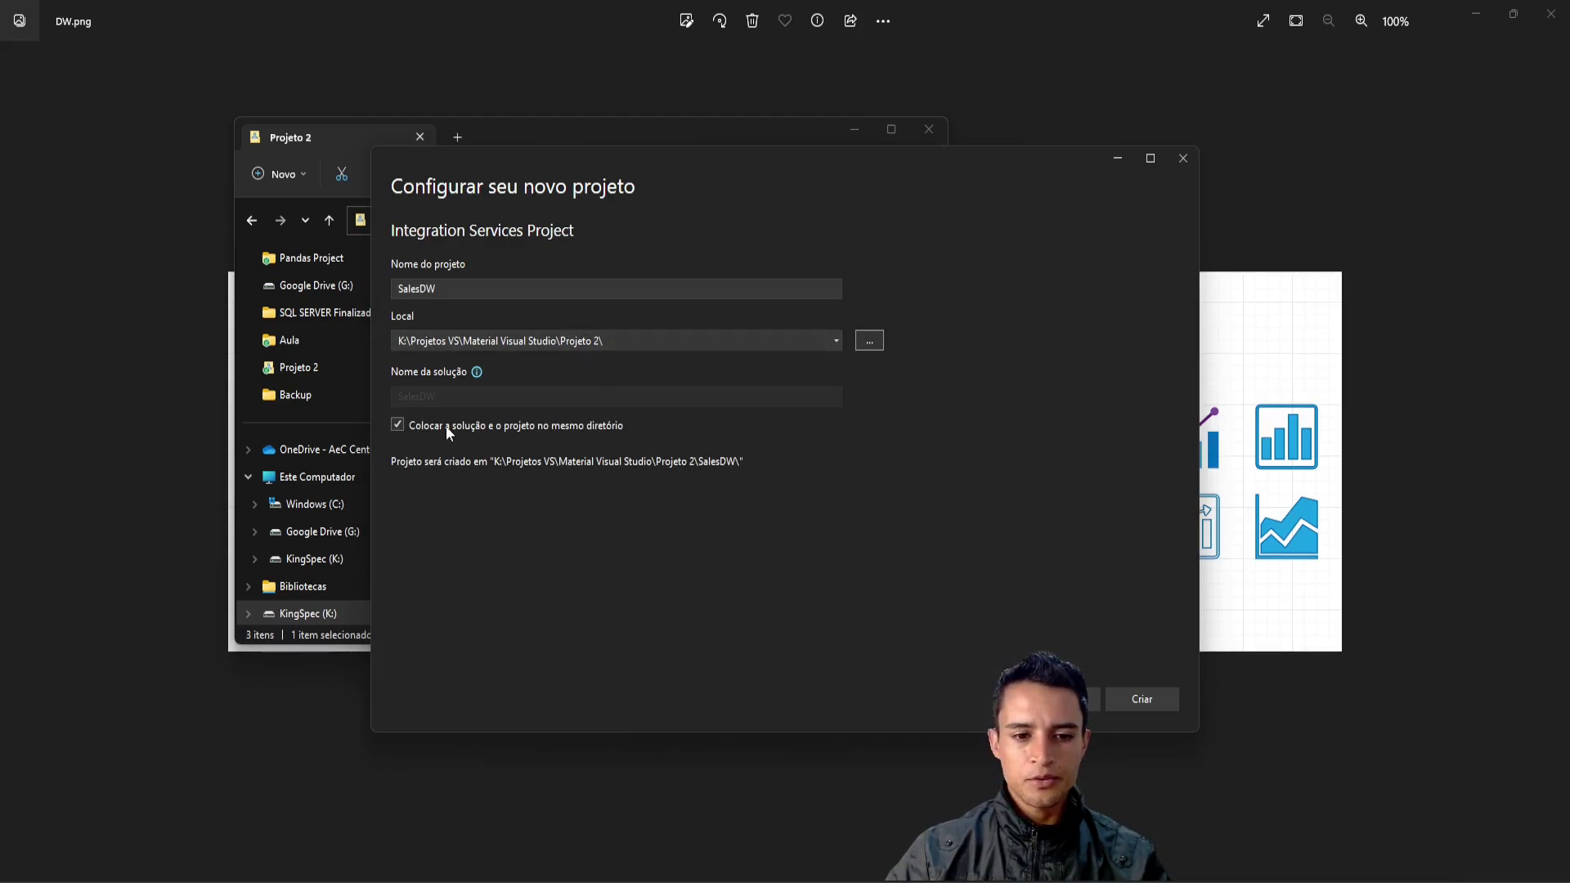
Step: Create the SalesDW Integration Services project, then dismiss the feedback survey and the Getting Started window
key("ctrl+2")
left_click_drag(406, 420, 468, 397)
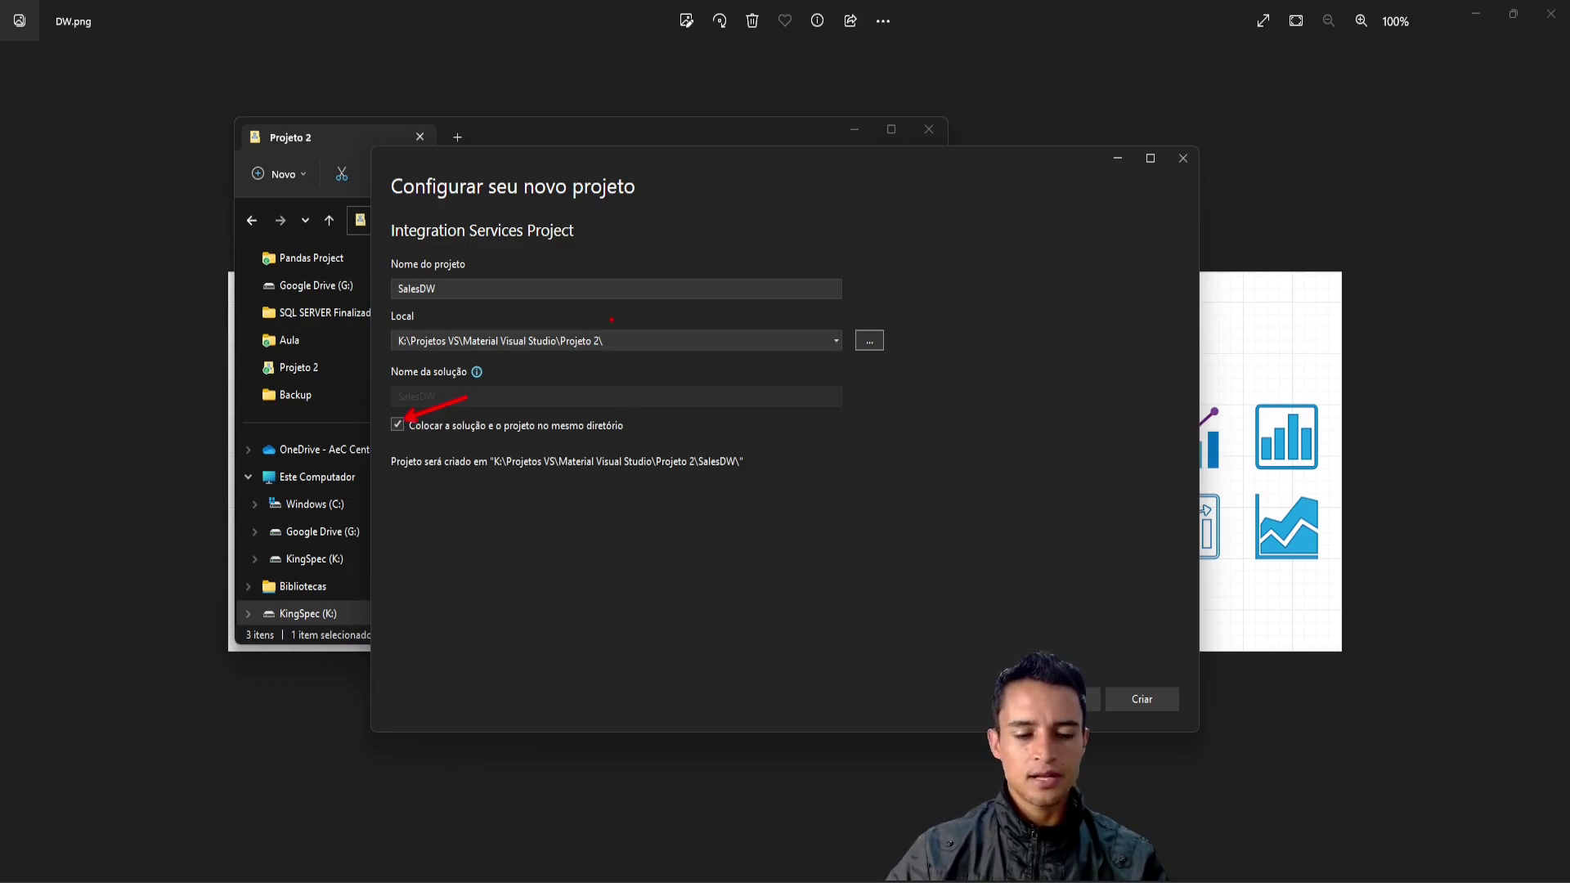
key("Escape")
left_click(1141, 700)
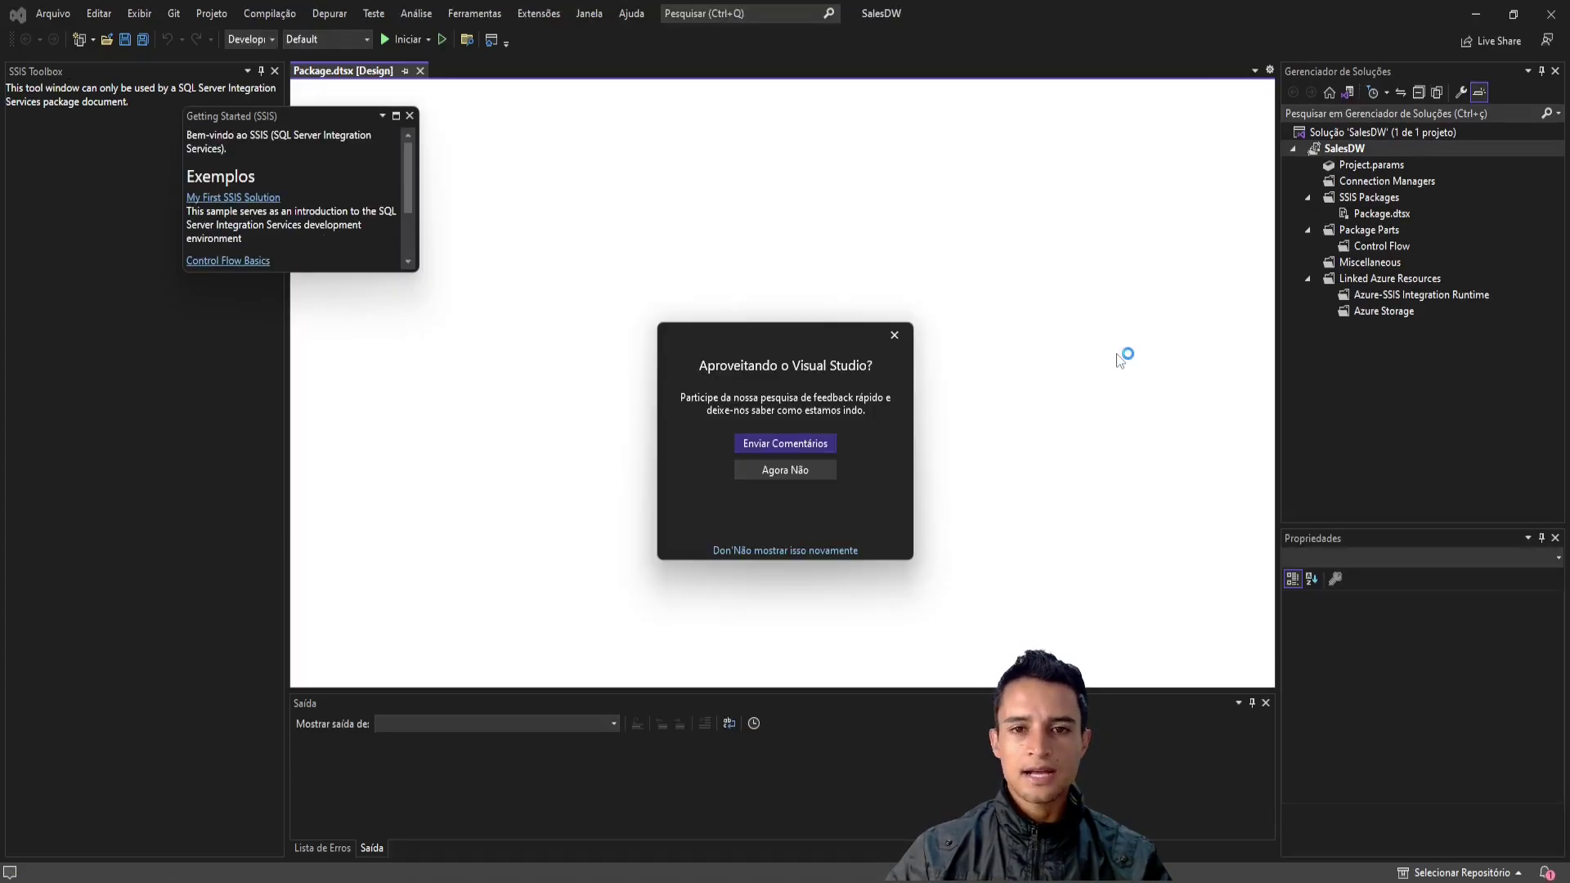
left_click(890, 334)
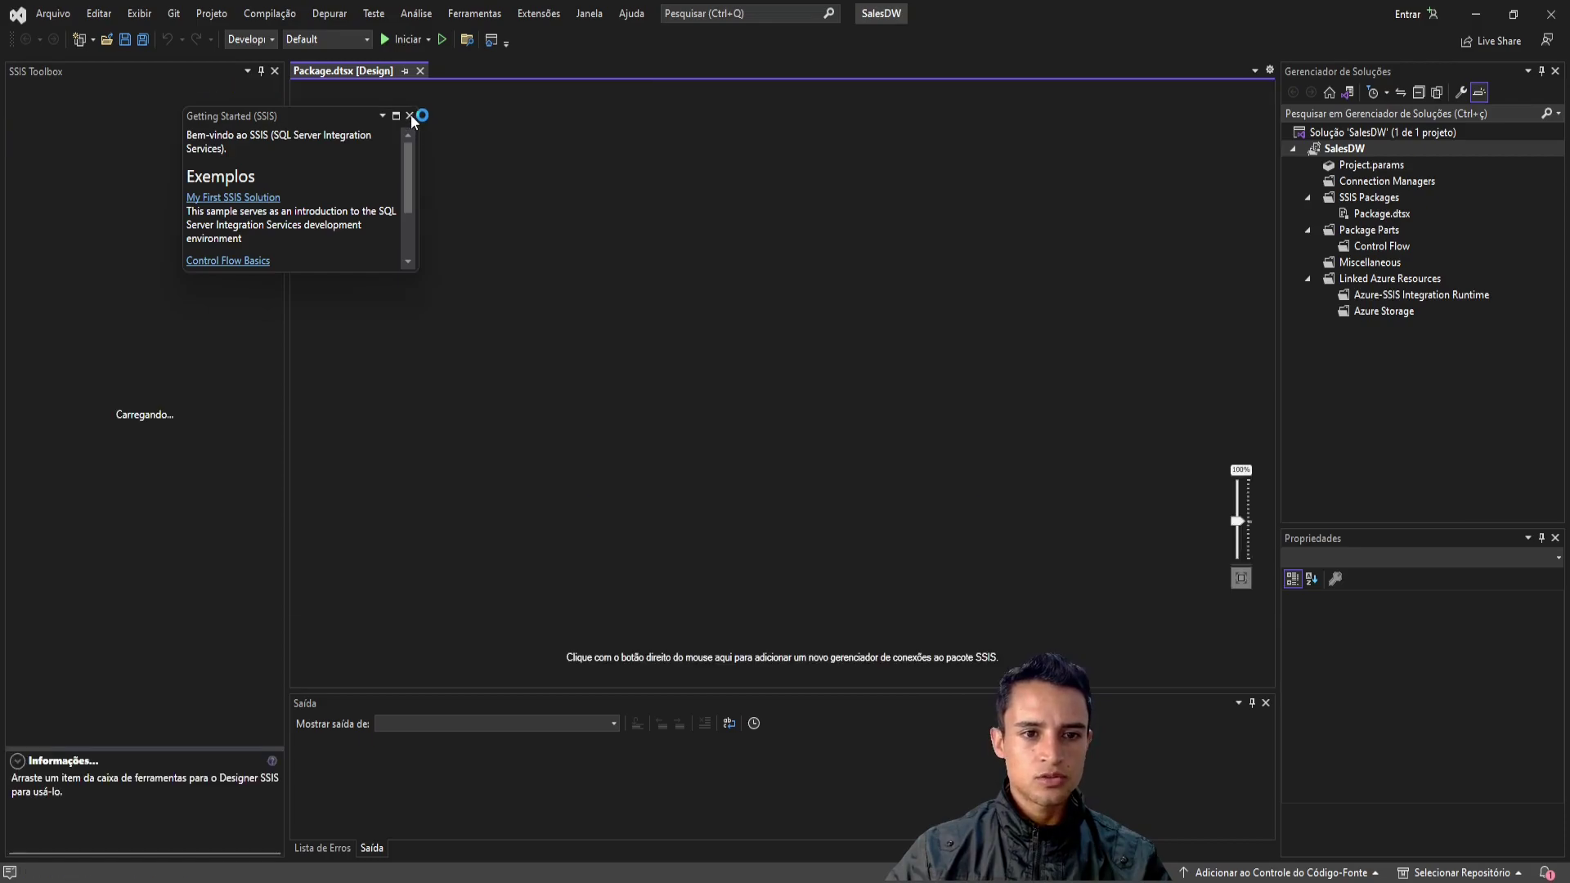
left_click(409, 115)
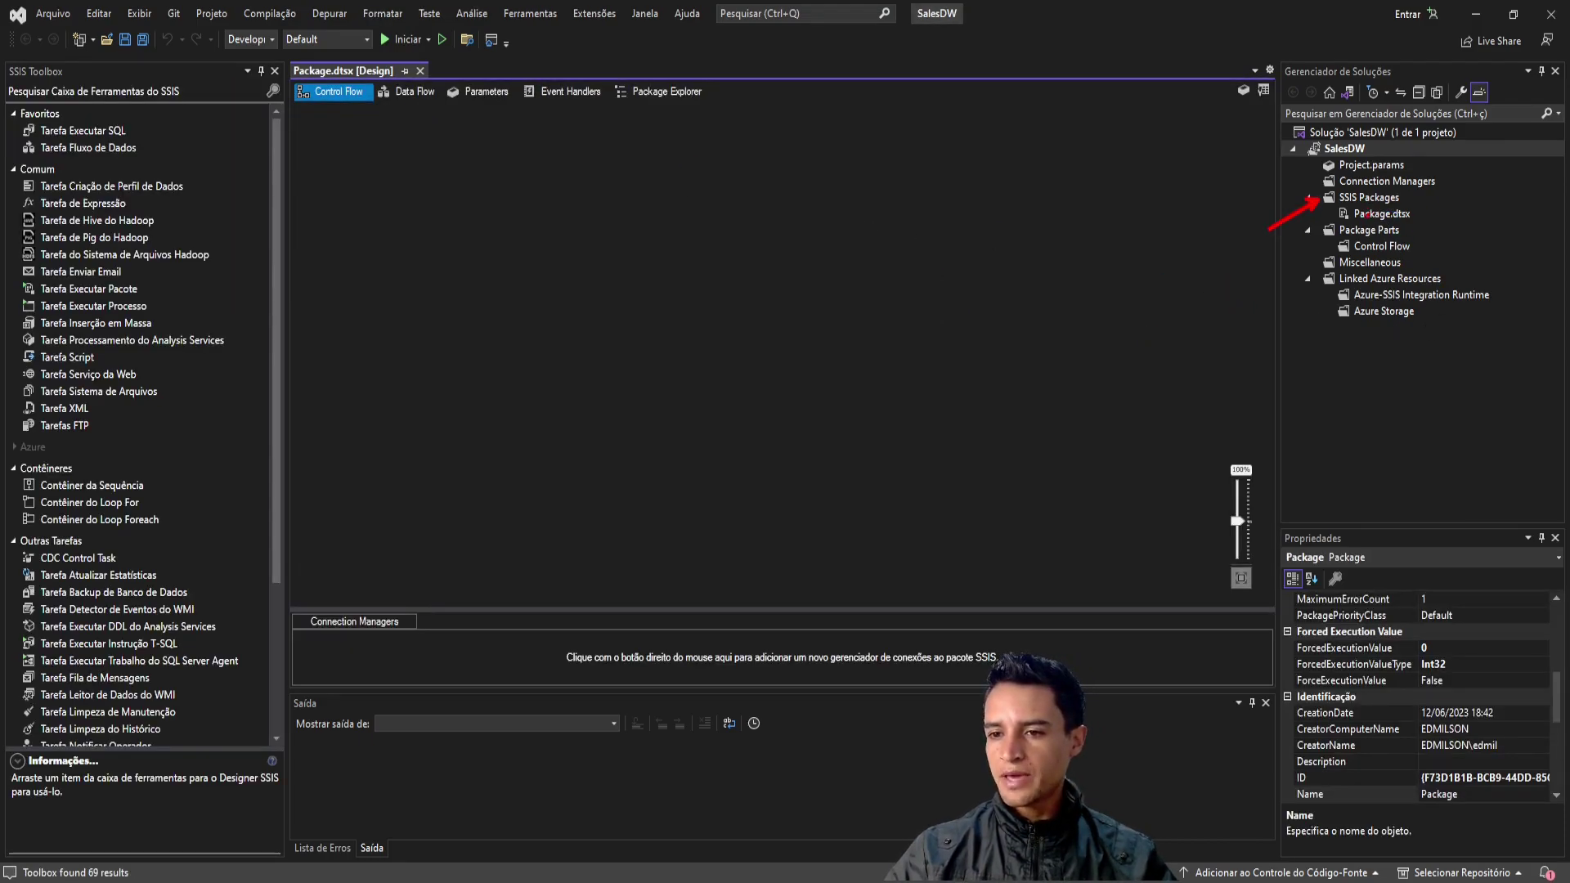
Step: Rename the SSIS package Package.dtsx to Sales.dtsx
left_click(1370, 215)
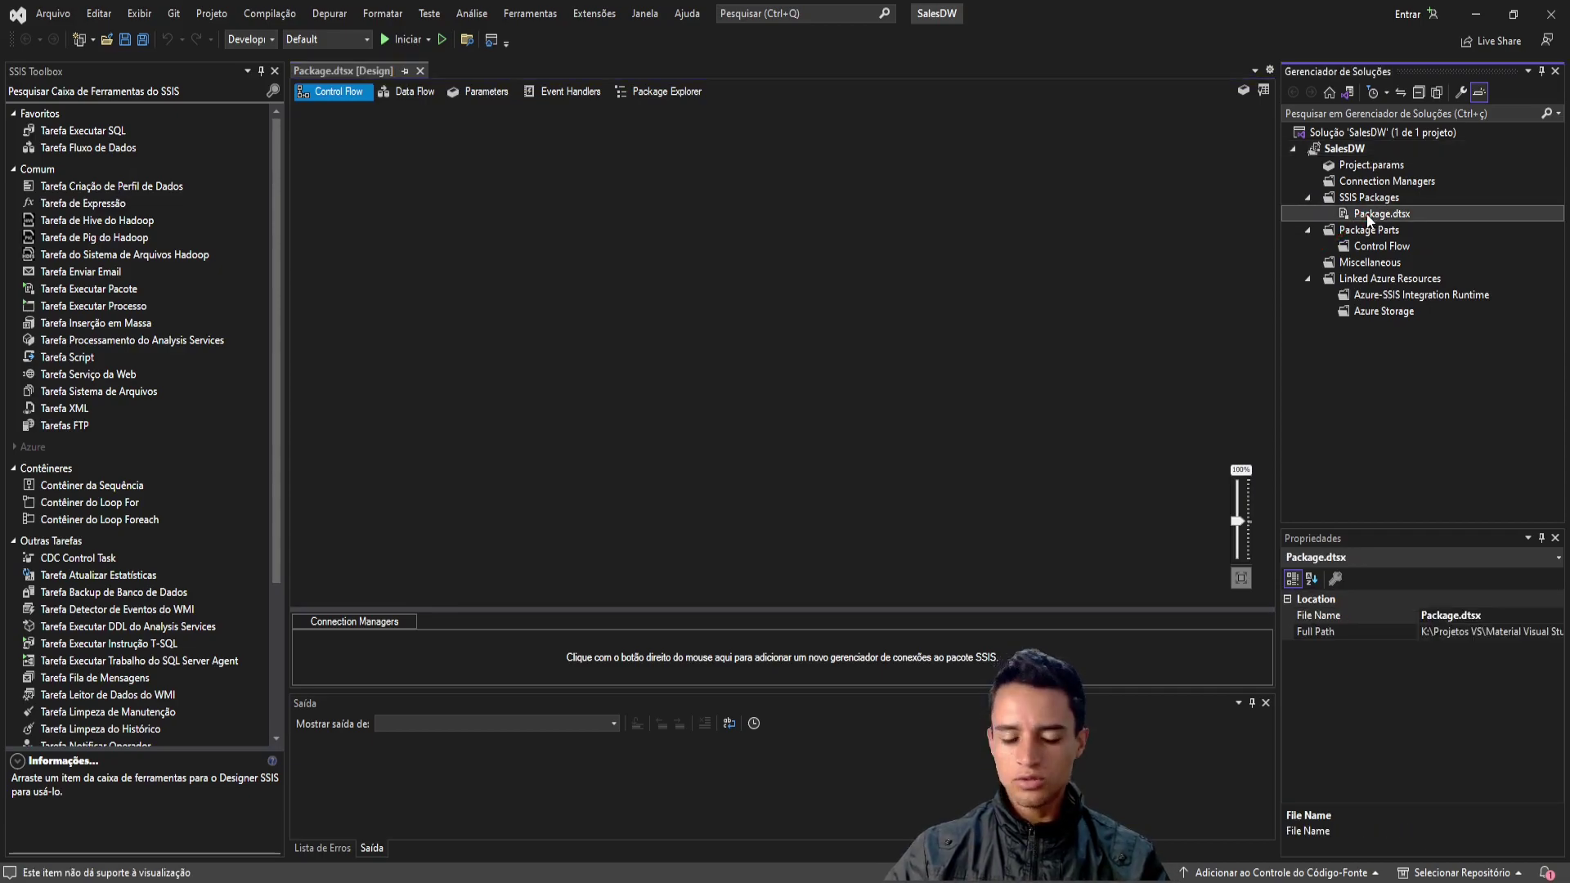
left_click(1369, 215)
type("Sales")
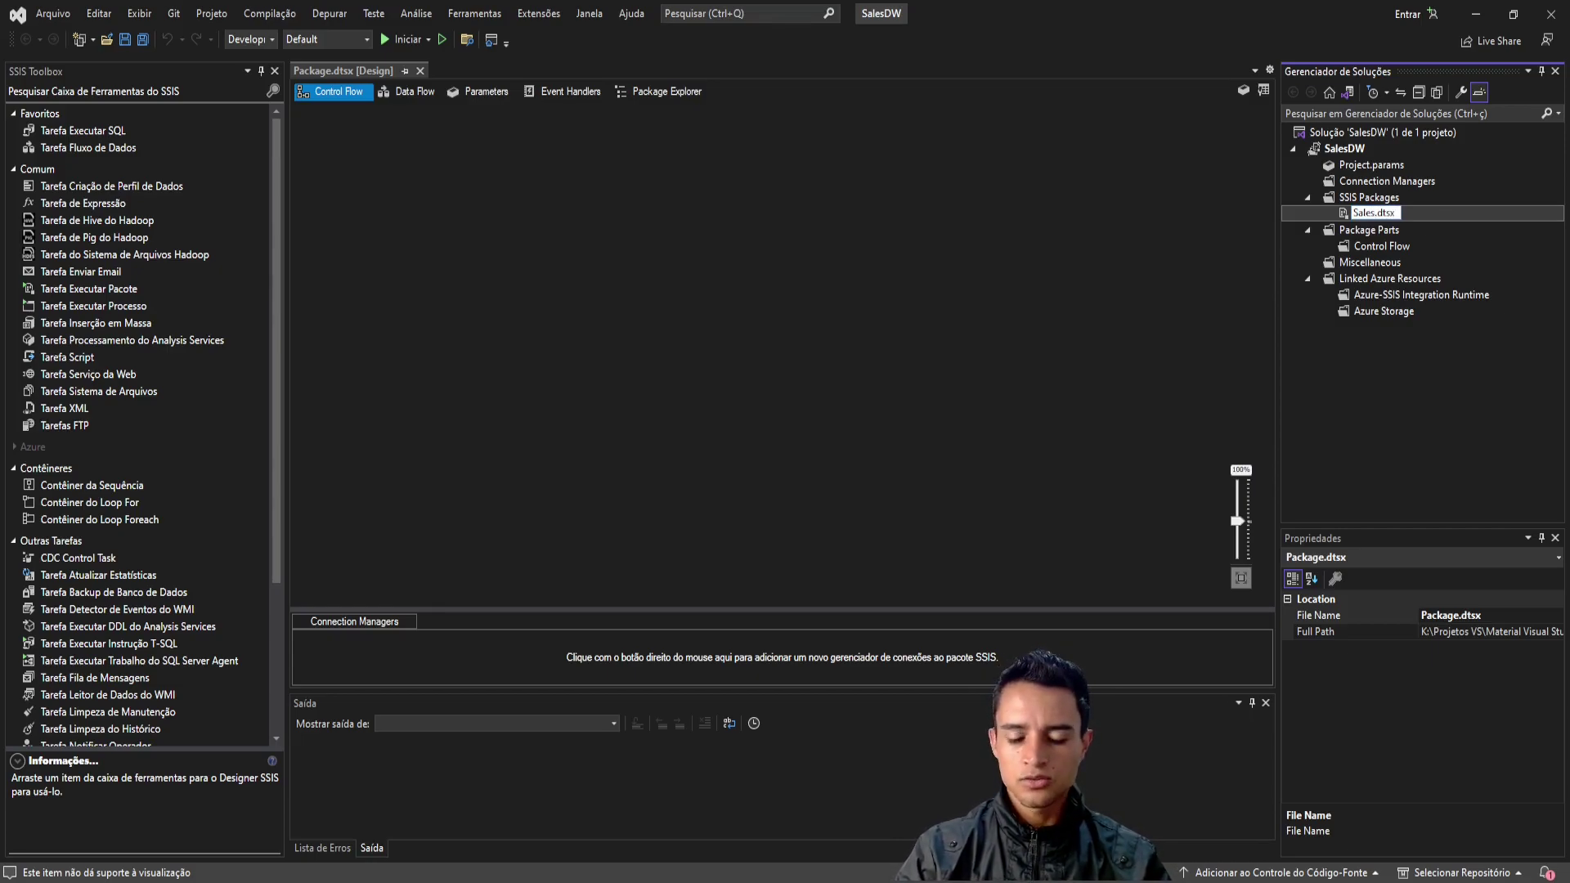
key("Return")
key("Left")
key("Return")
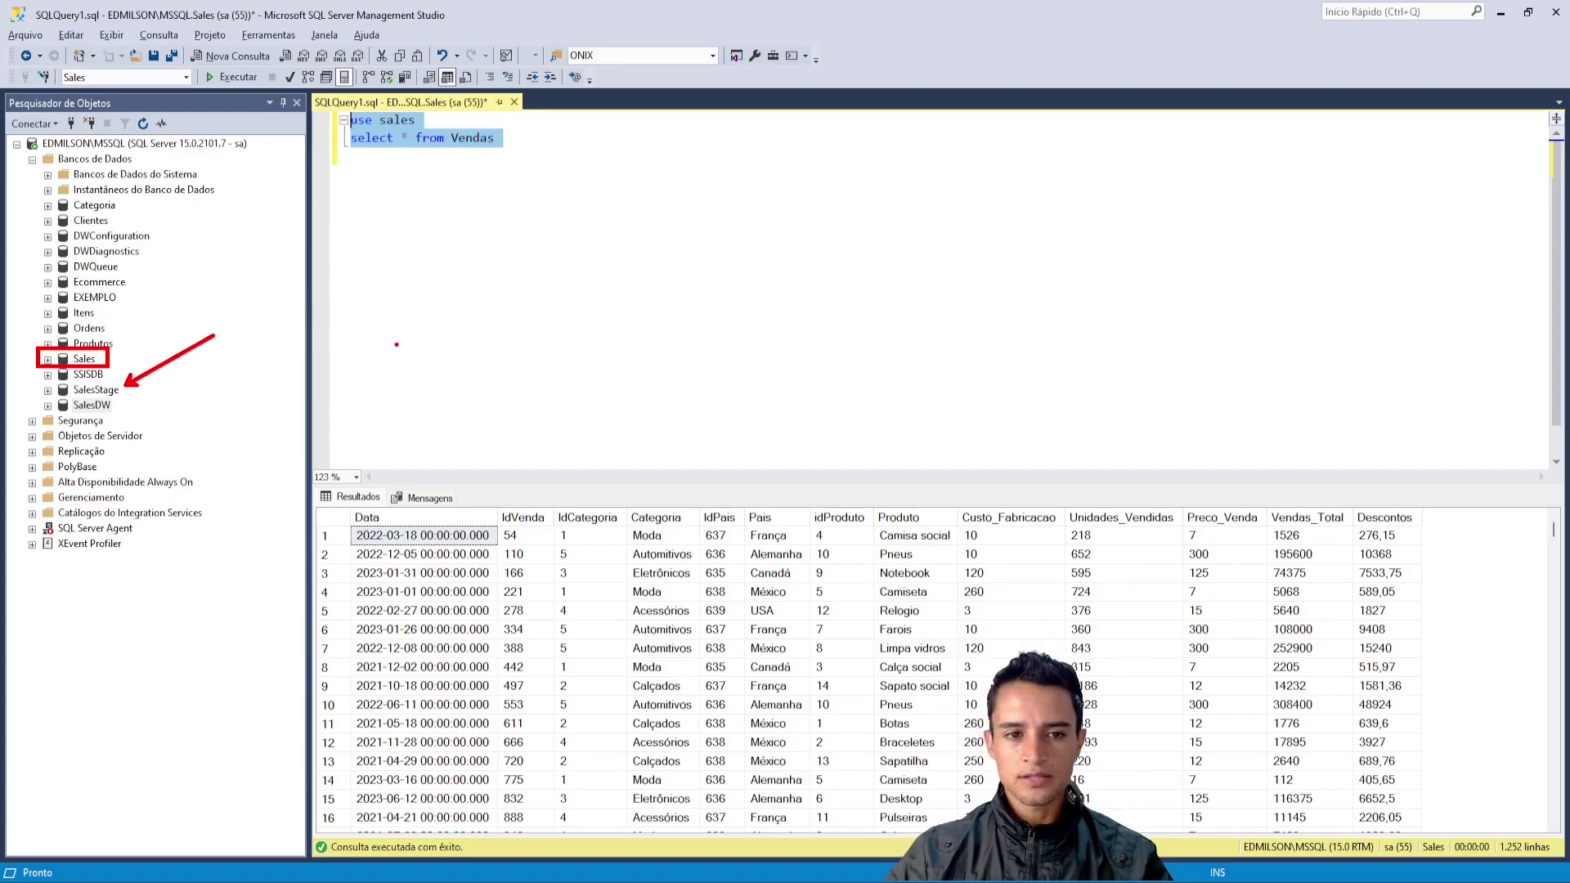
Step: Add a Sequence Container (Contêiner da Sequência) to the control flow of Sales.dtsx and enlarge it to leave room for tasks
left_click(501, 190)
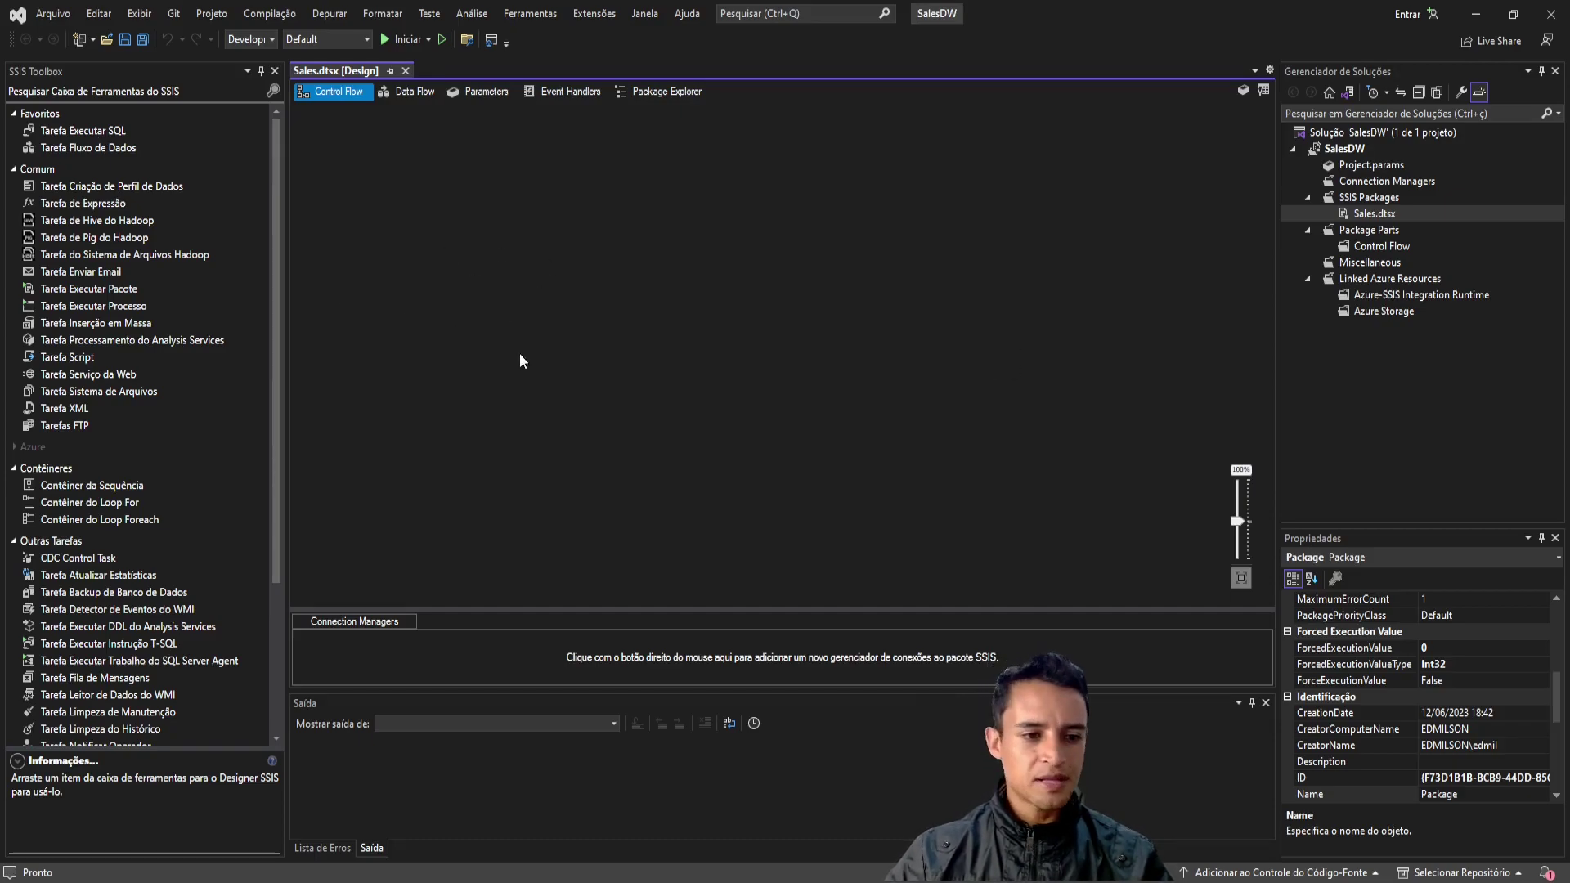
left_click_drag(100, 488, 404, 444)
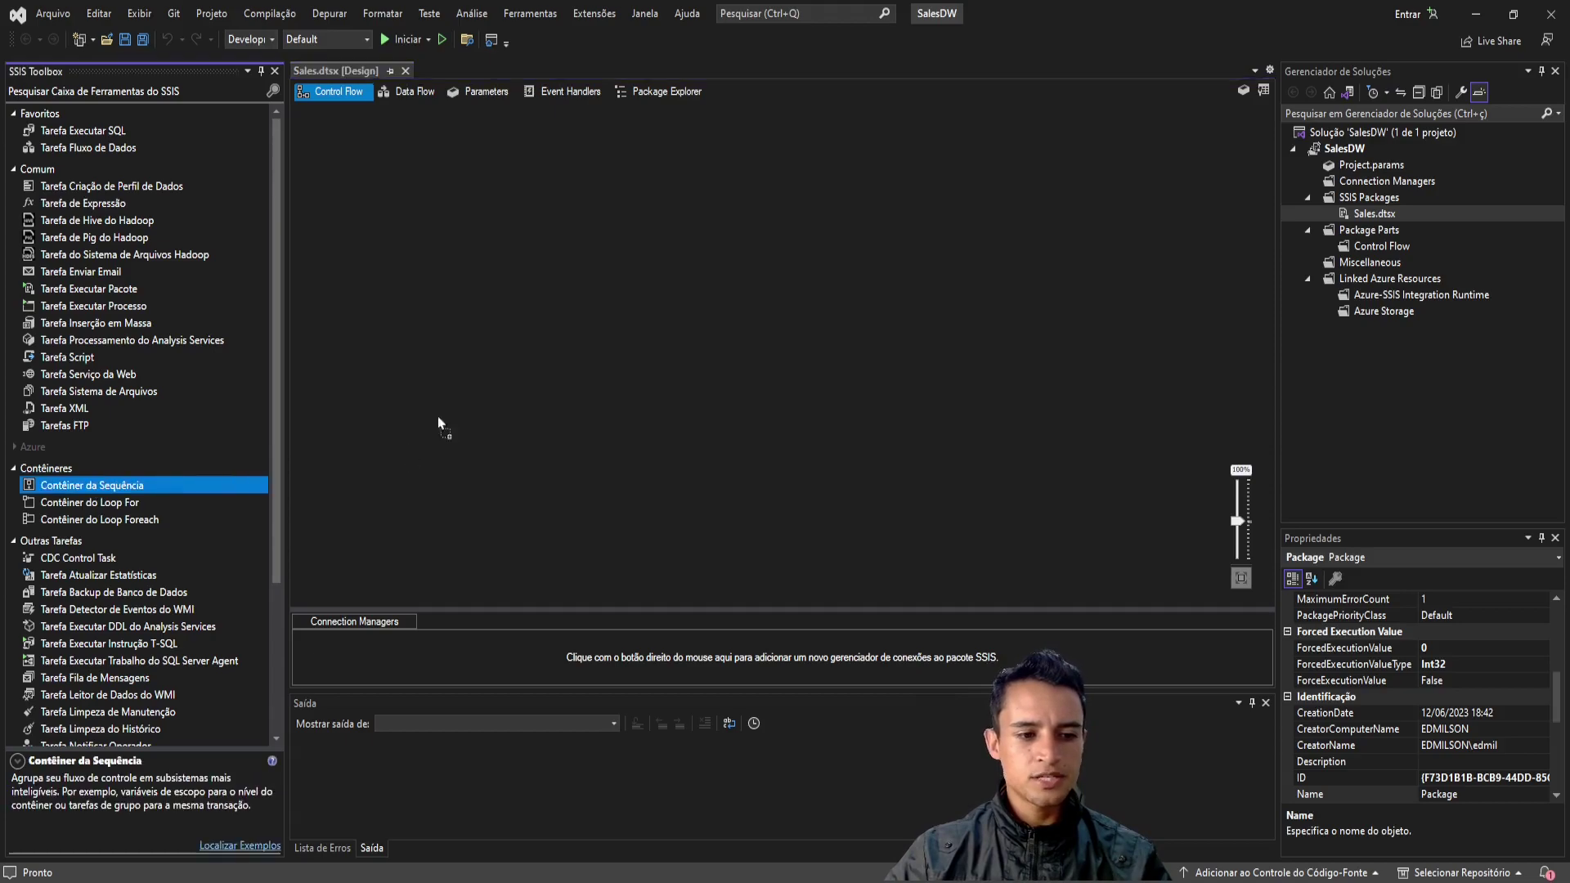
left_click_drag(507, 211, 506, 211)
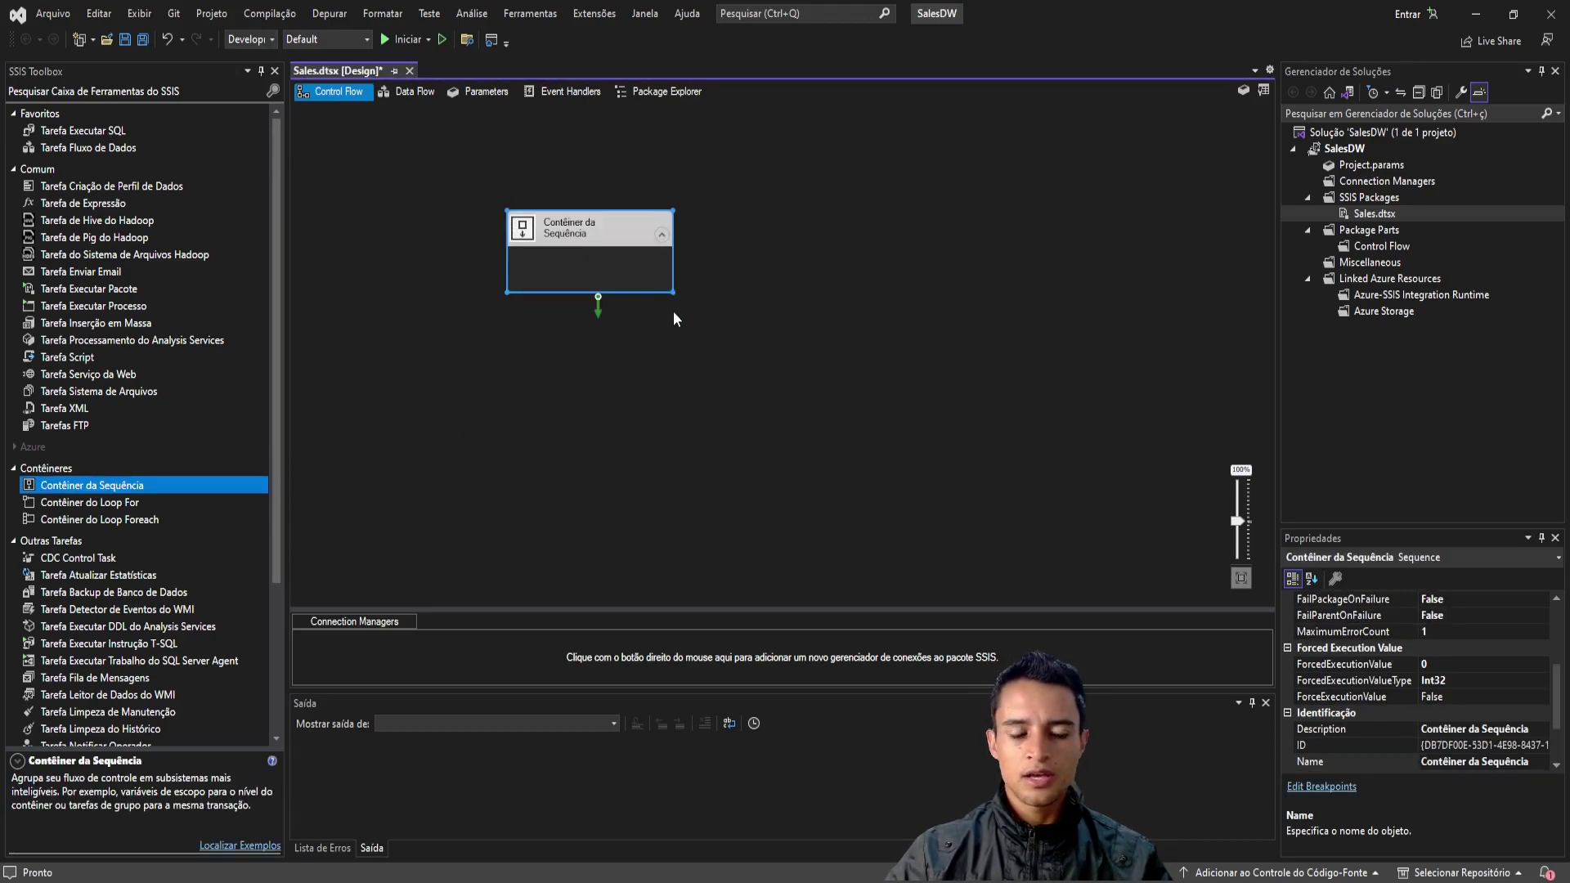
left_click_drag(671, 360, 664, 400)
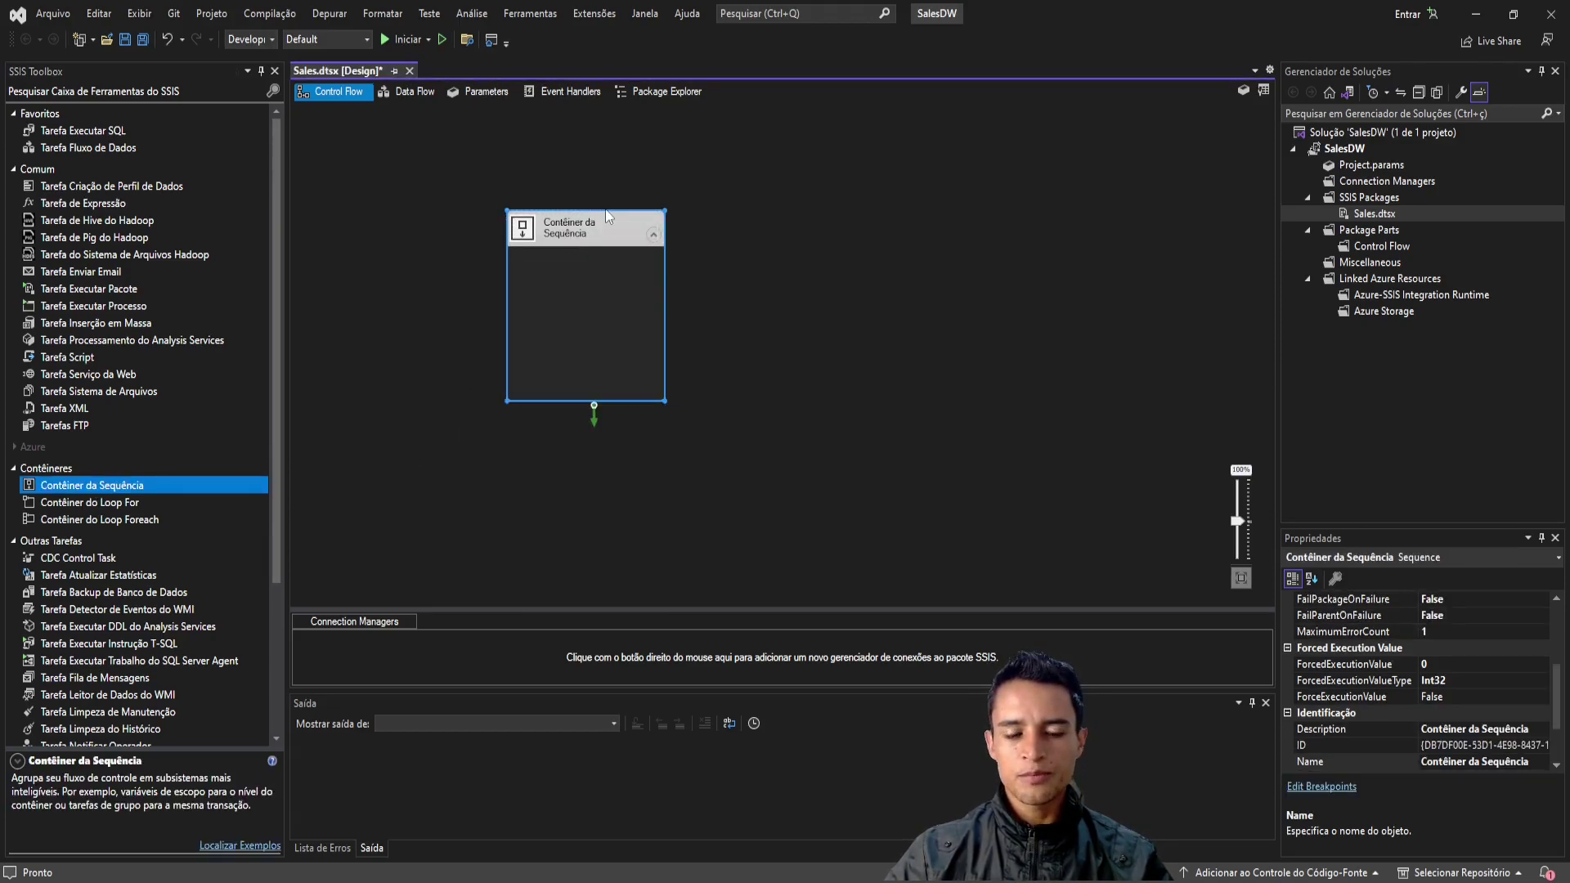
left_click_drag(701, 283, 819, 280)
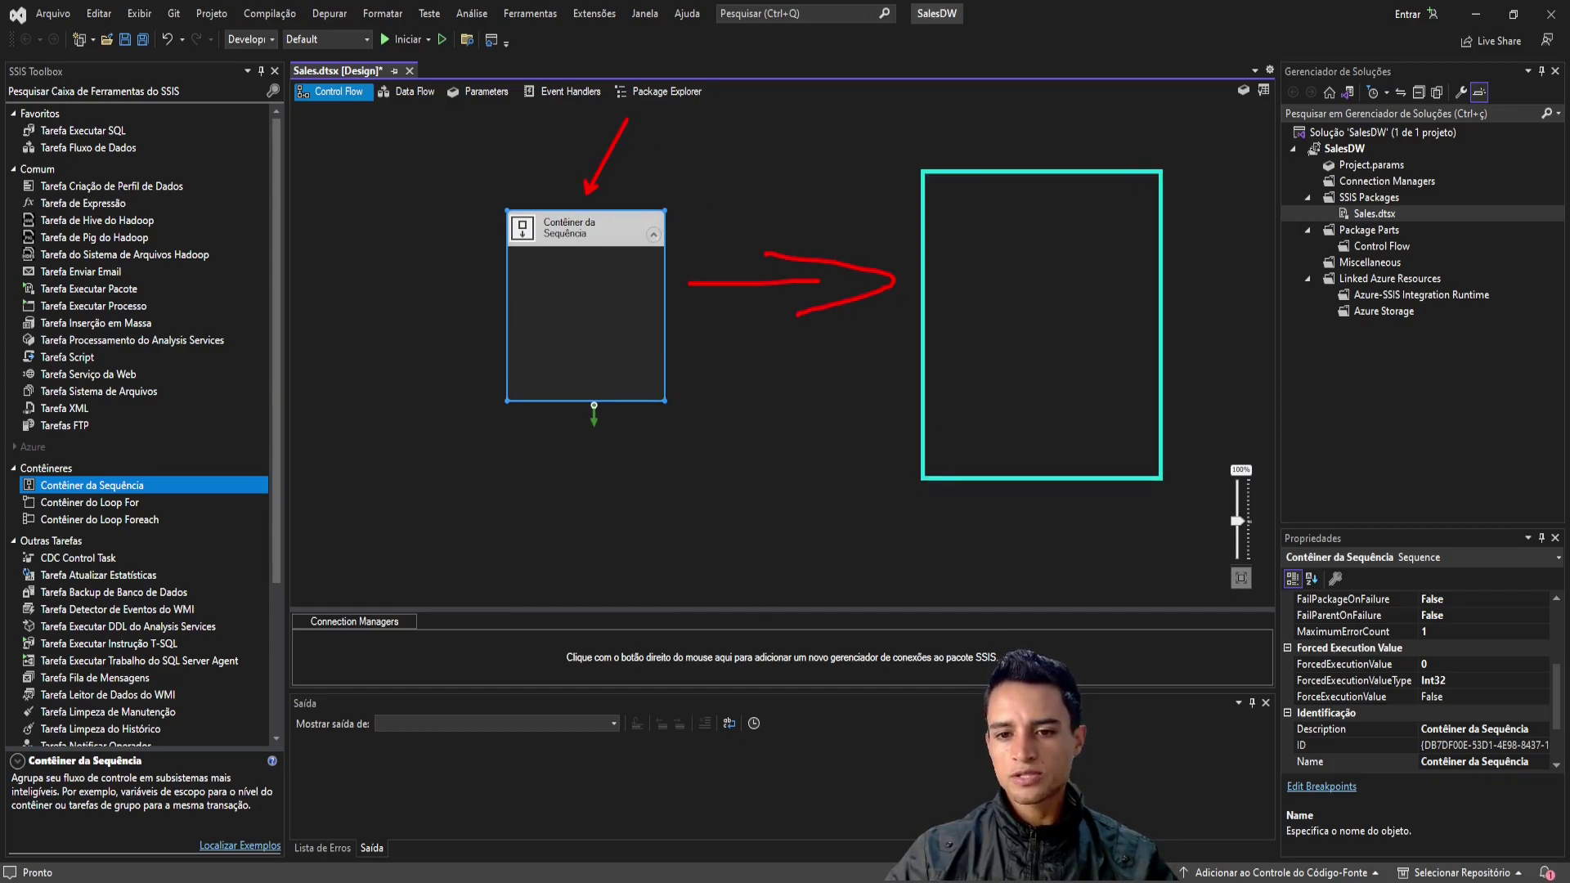
key("Escape")
left_click_drag(666, 401, 748, 449)
Step: Place a Data Flow Task (Tarefa Fluxo de Dados) inside the sequence container and open its data flow
left_click(85, 147)
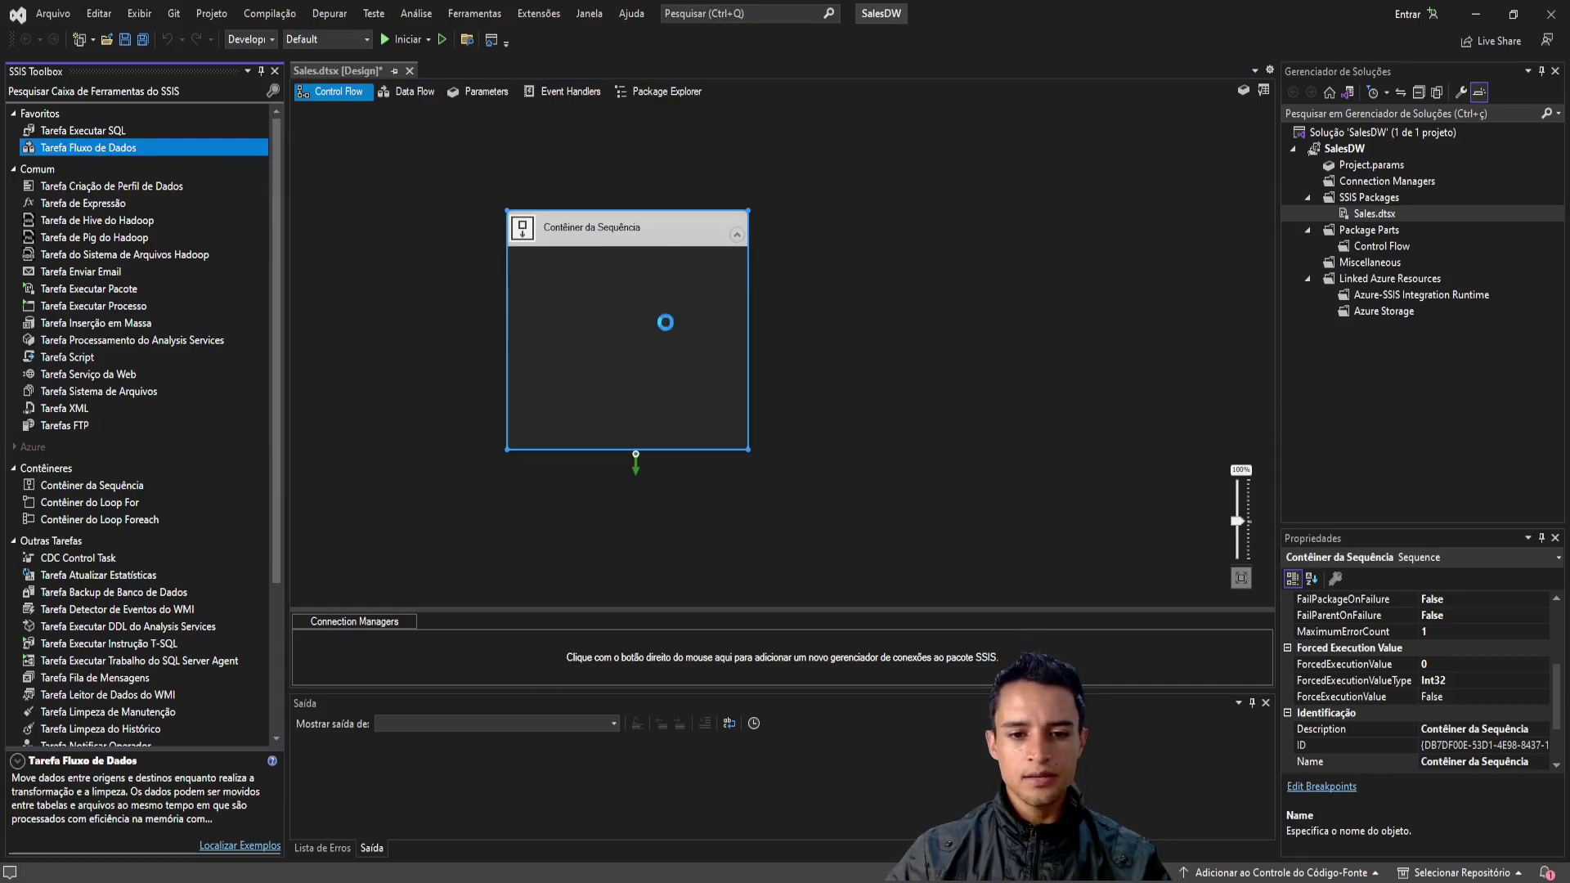
mouse_move(616, 332)
left_mouse_down()
mouse_move(642, 318)
mouse_move(615, 317)
left_mouse_up()
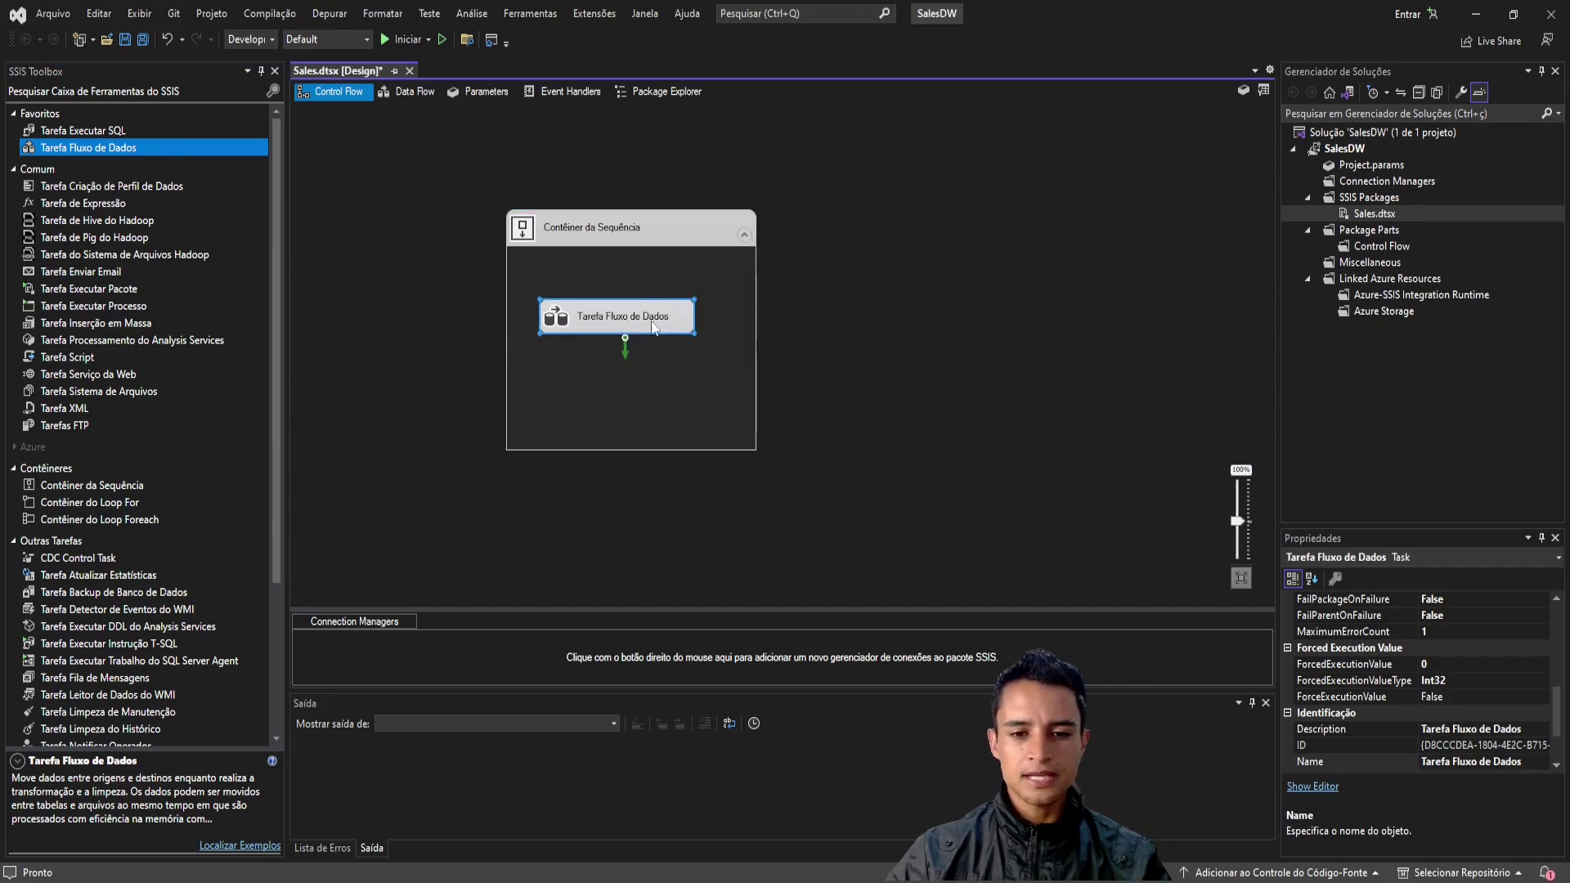
double_click(677, 324)
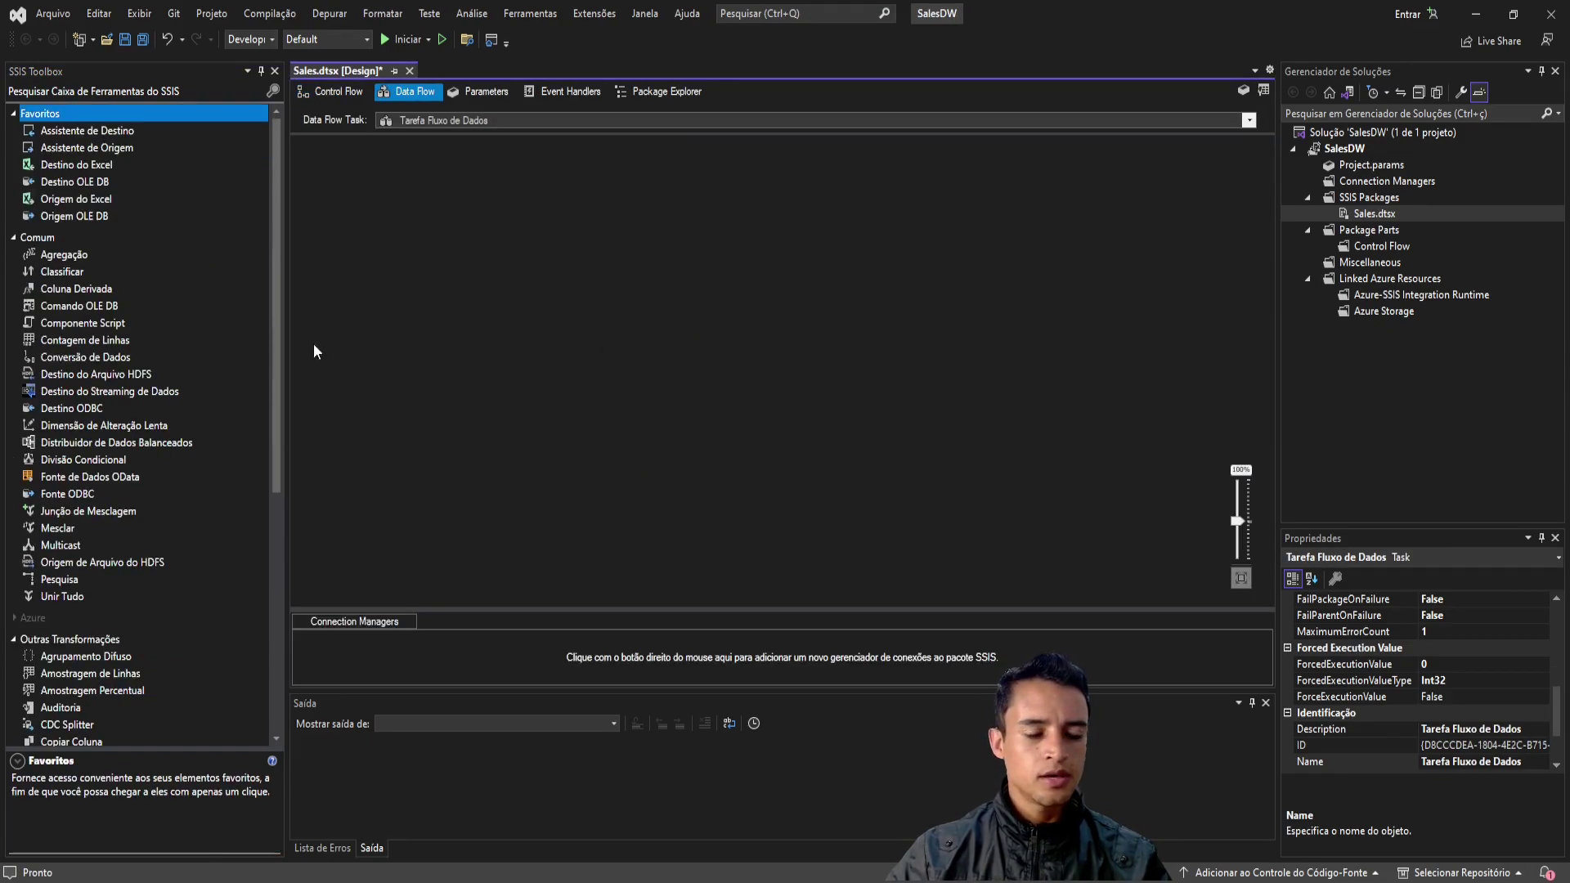
Step: Add an OLE DB source and an OLE DB destination to the data flow and connect the source to the destination
left_click(67, 216)
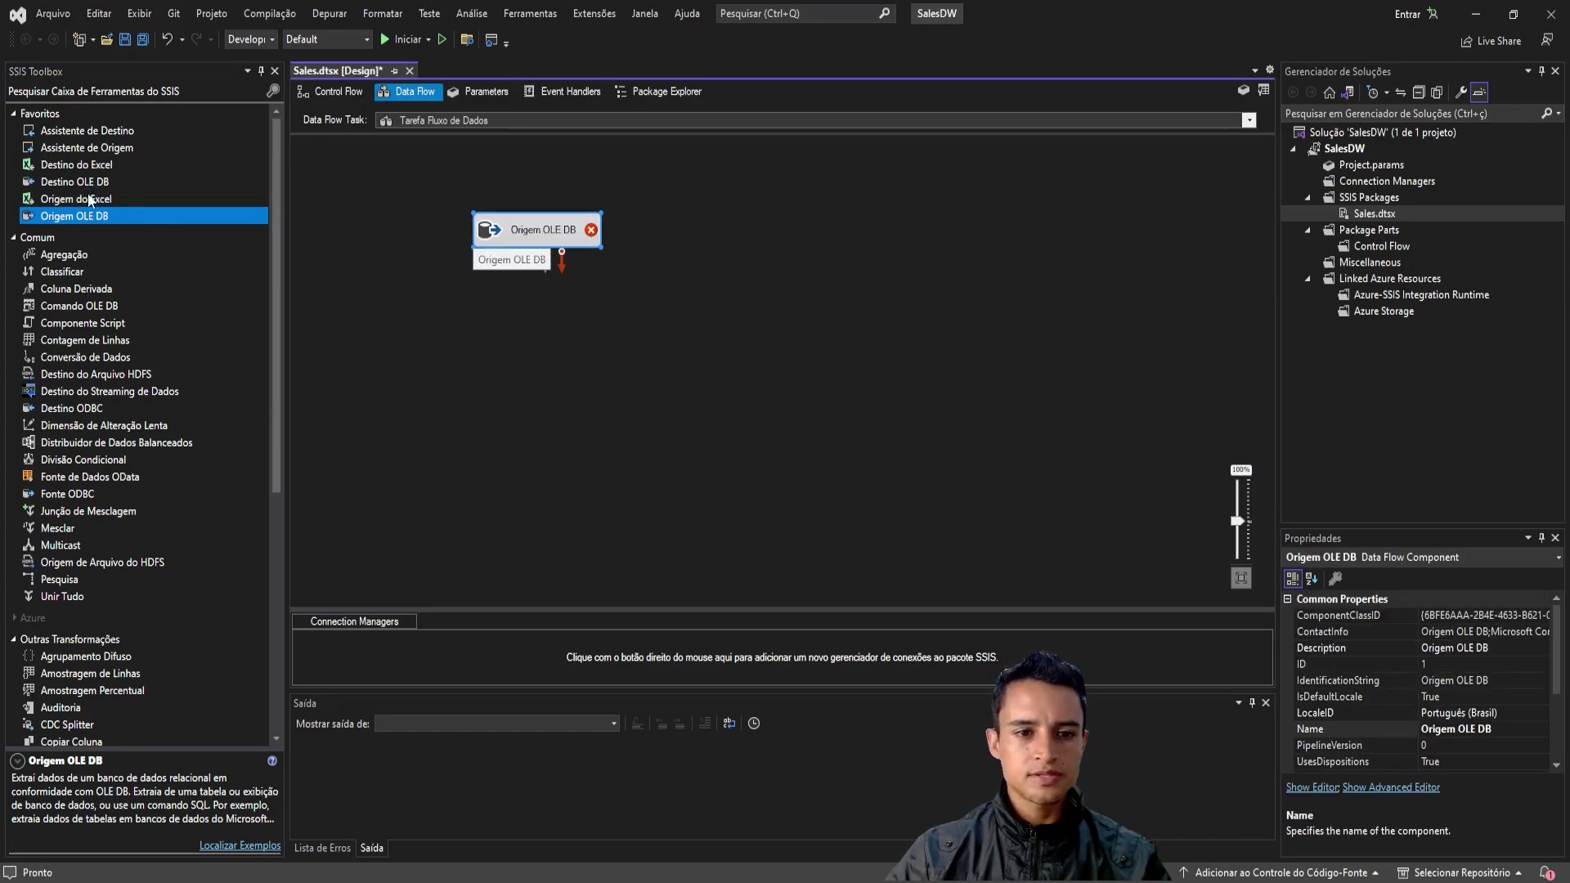
left_click_drag(73, 181, 496, 310)
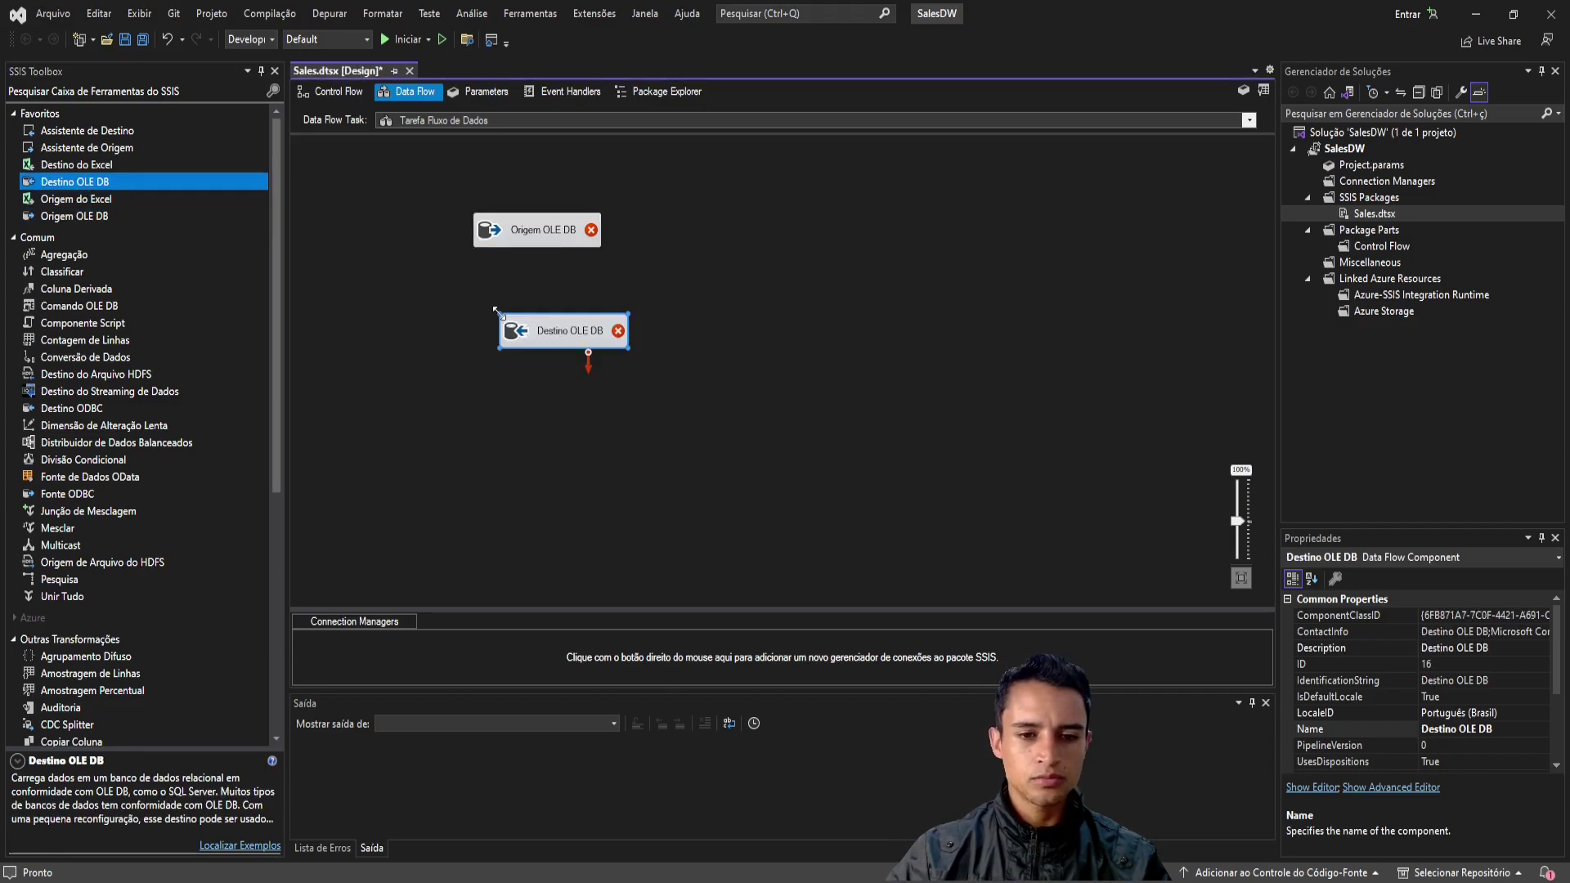
left_click(538, 229)
left_click_drag(543, 257, 530, 330)
left_click(735, 300)
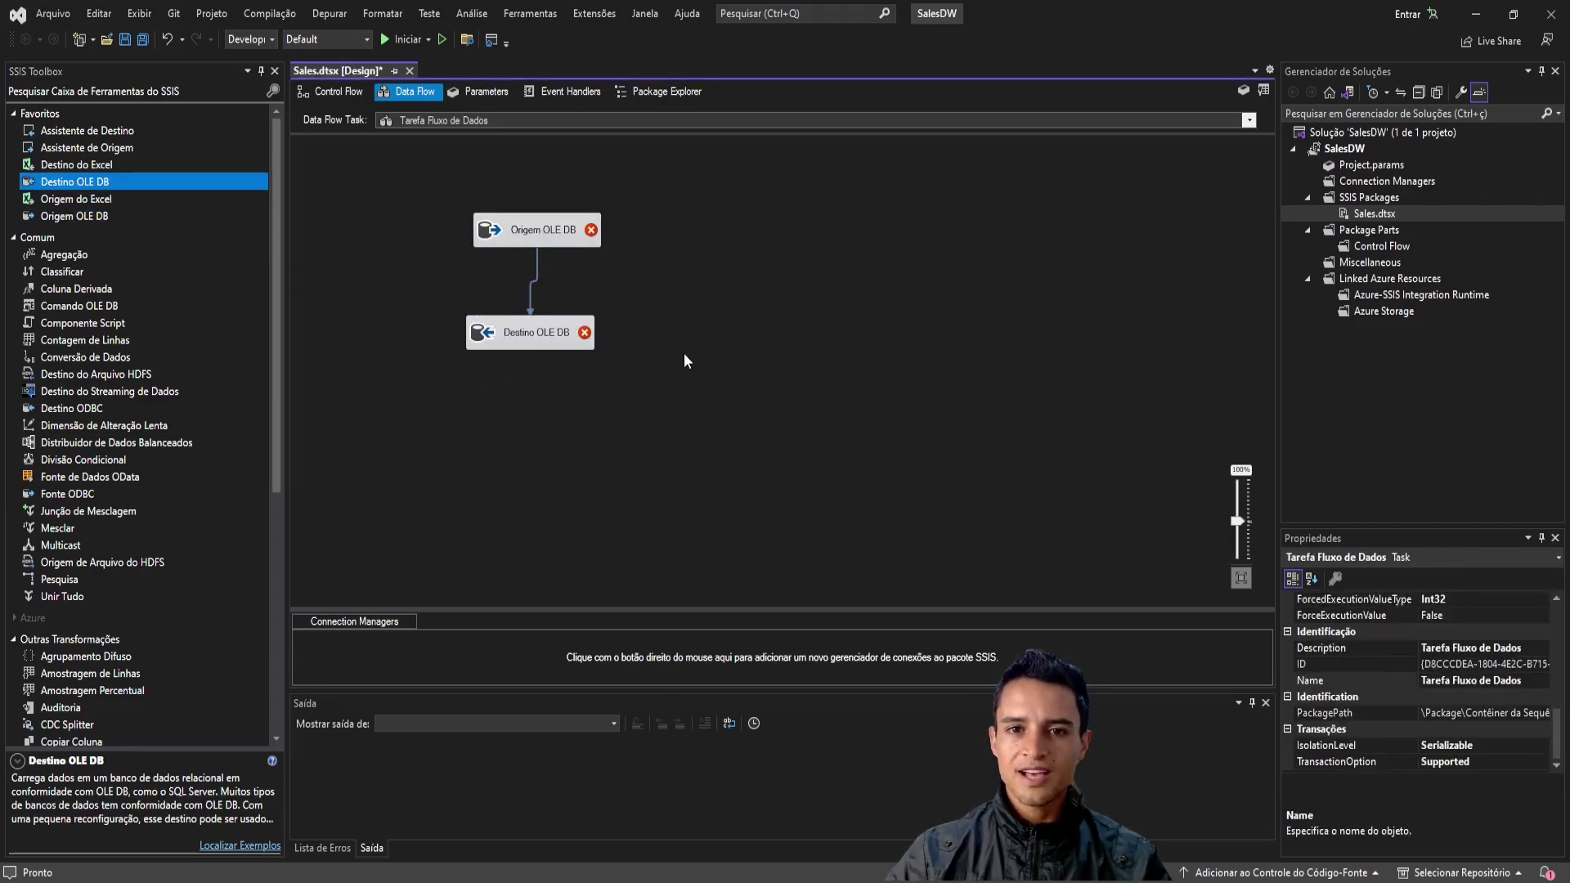
left_click(498, 231)
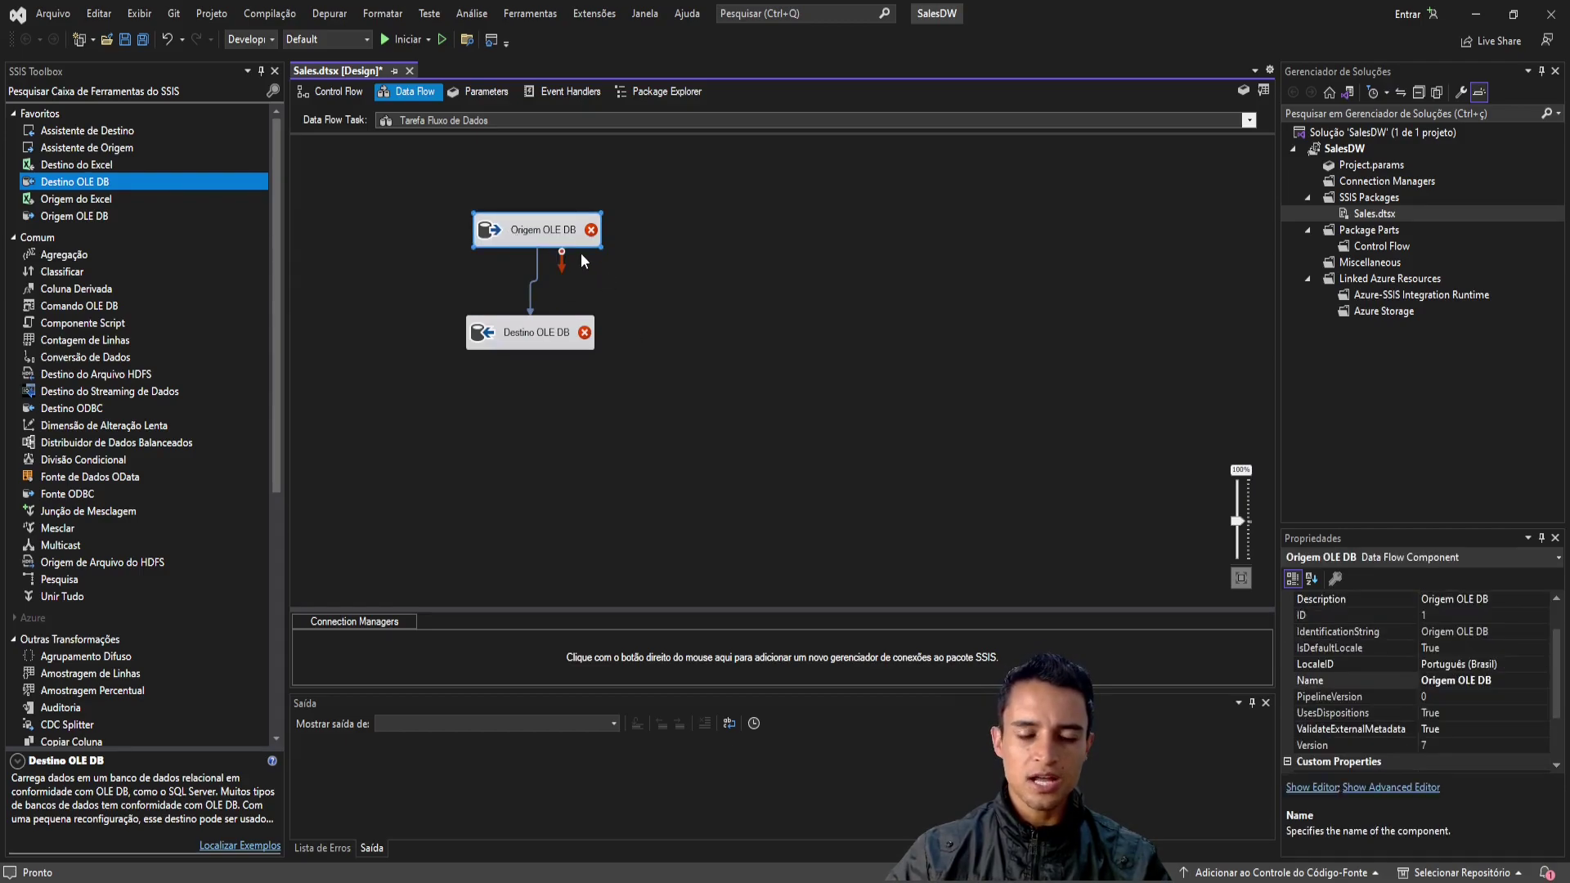
left_click(562, 239)
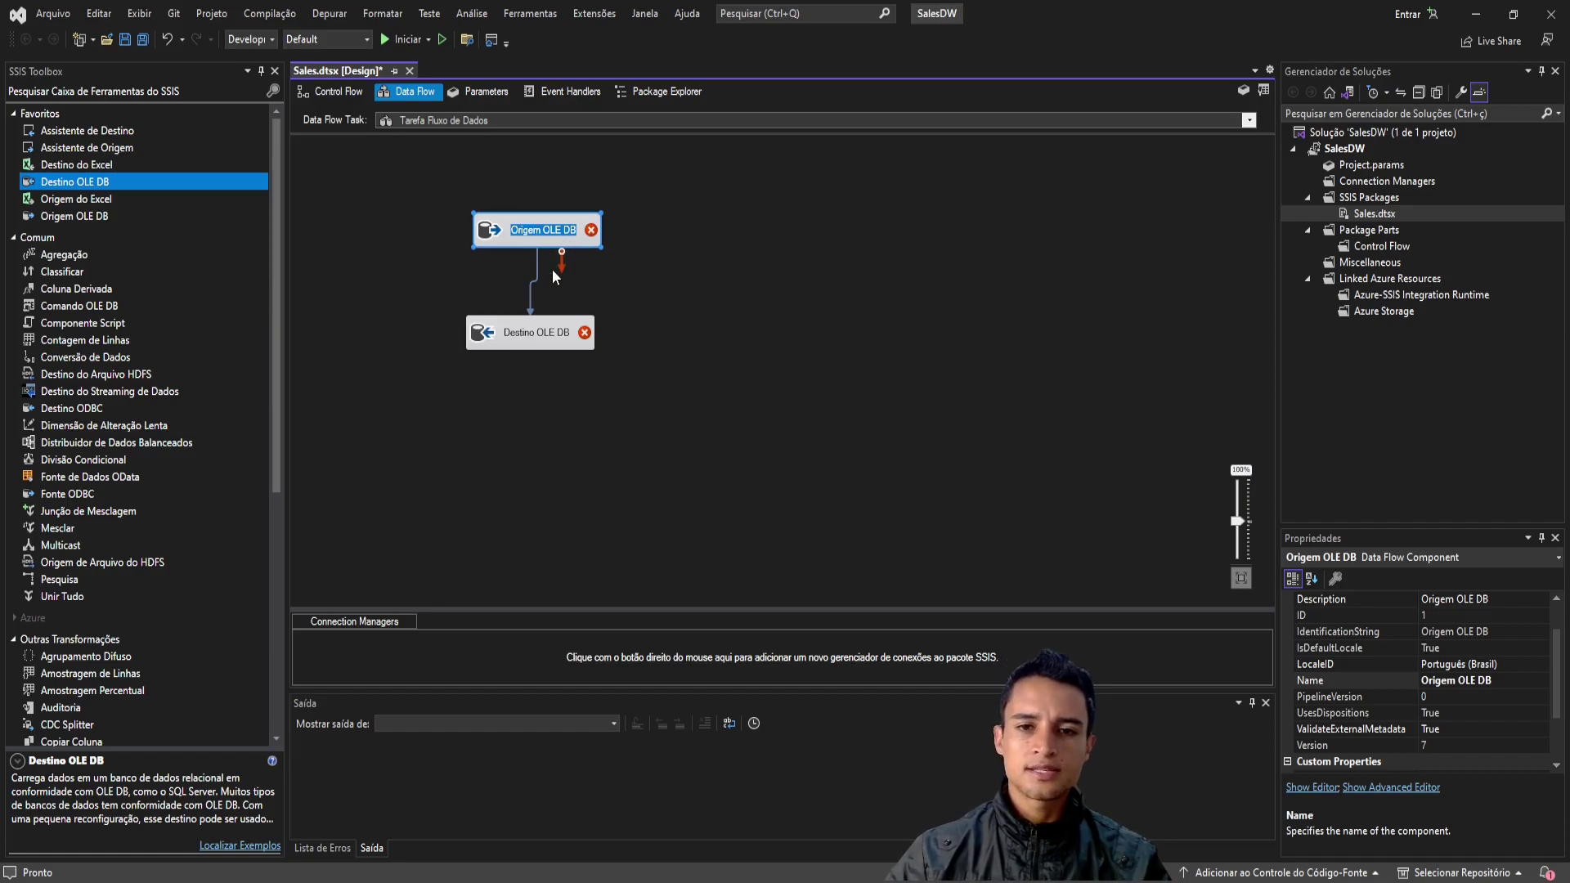
mouse_move(525, 344)
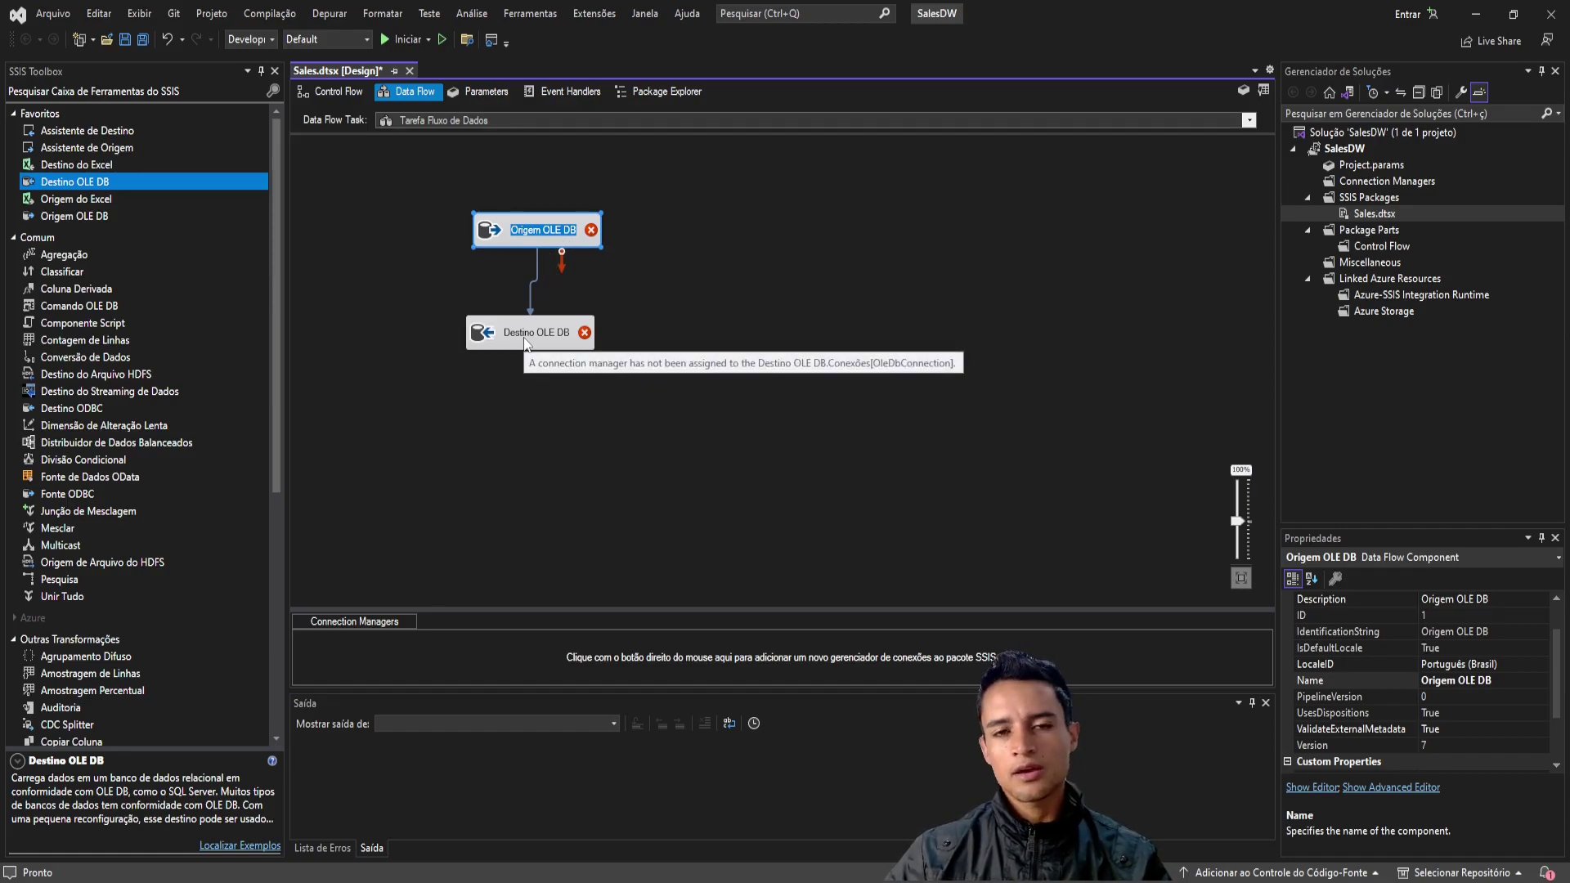
left_click(681, 326)
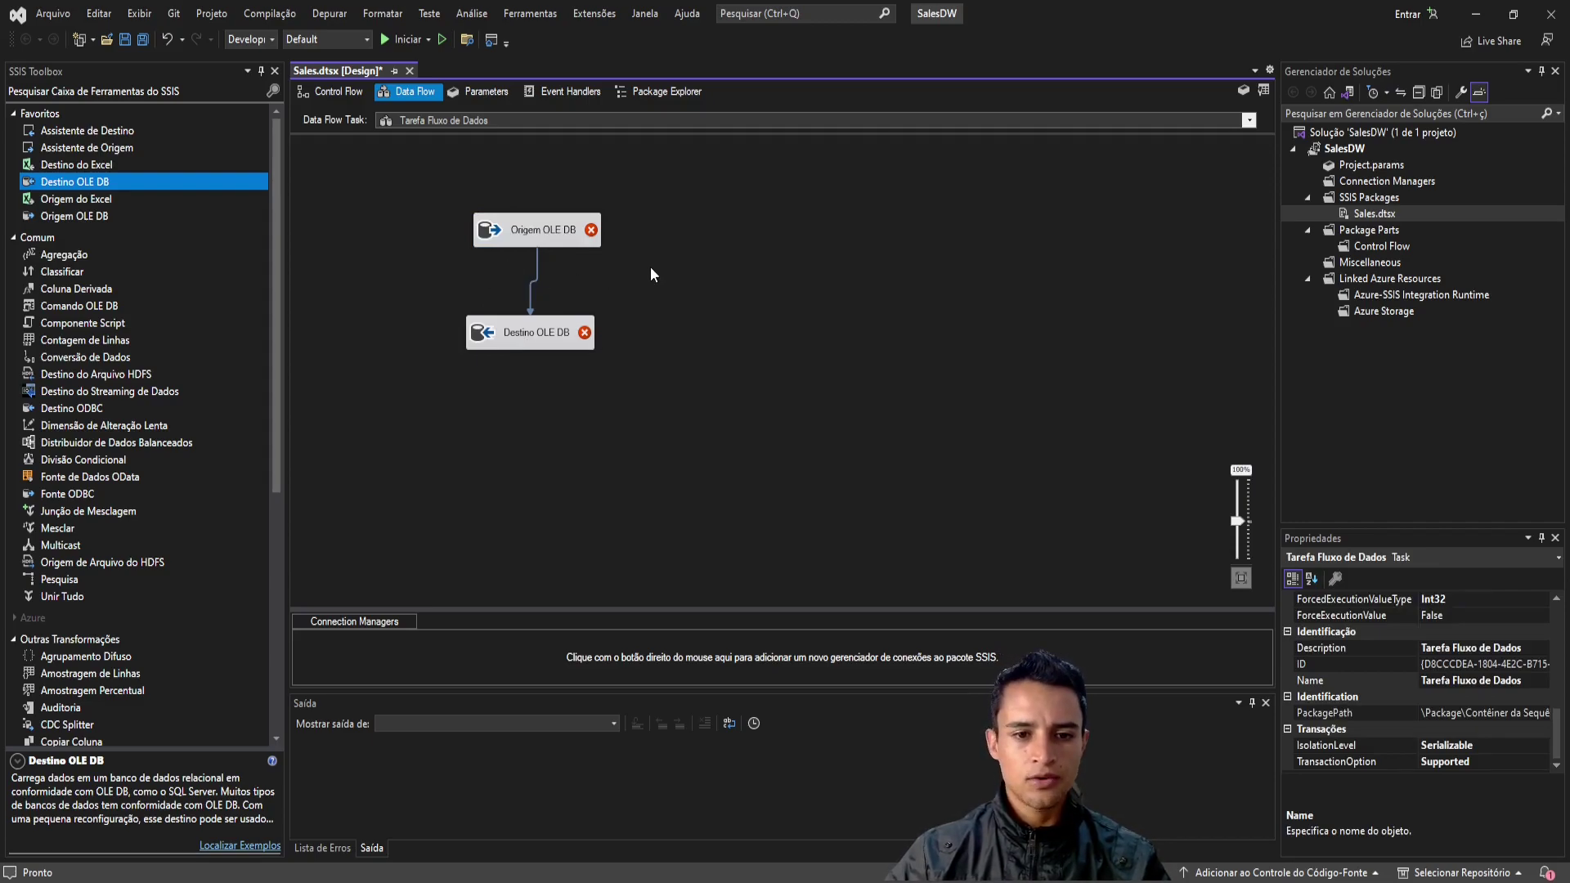
Step: Open the OLE DB source's editor and begin configuring an OLE DB connection manager for it
left_click(583, 237)
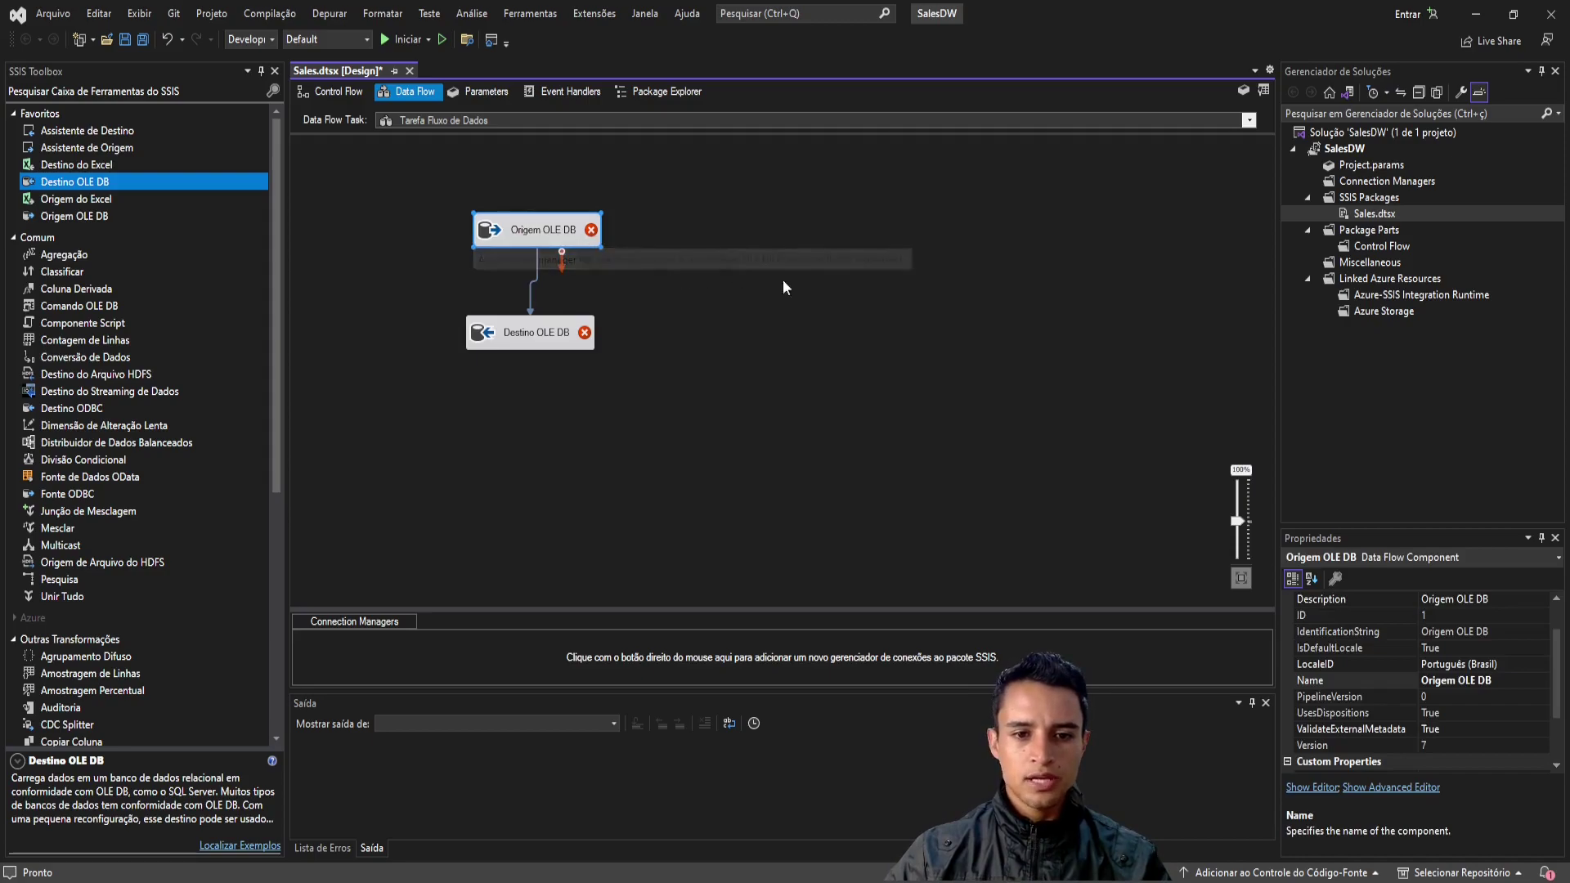
double_click(559, 242)
left_click(1016, 356)
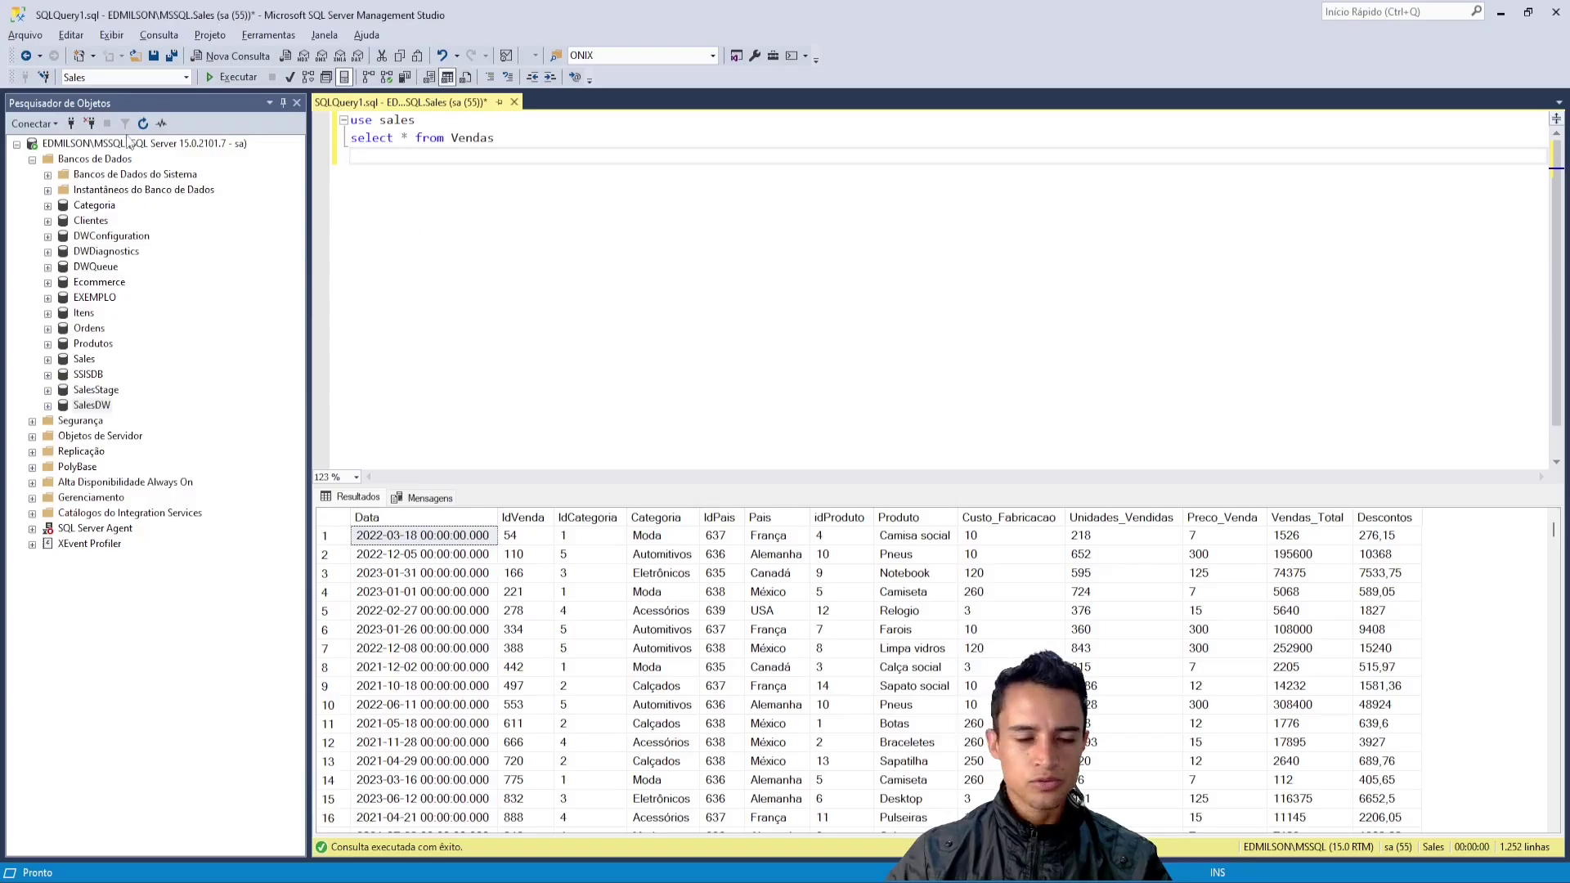
Step: Switch to SQL Server Management Studio and look up the server name in the server properties and the server connection dialog
right_click(128, 143)
left_click(143, 496)
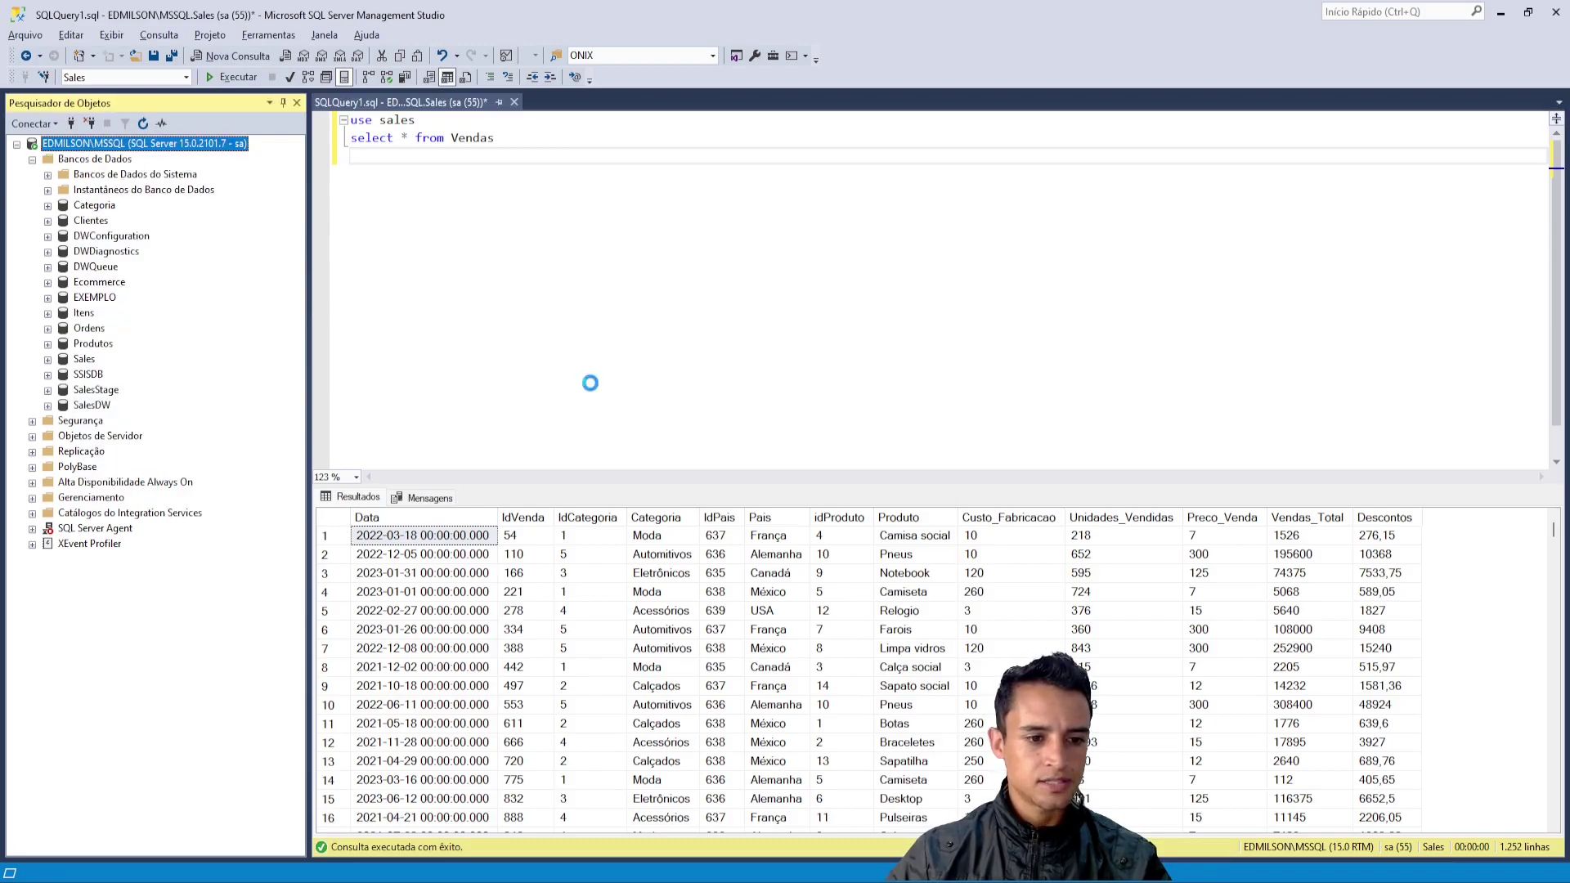
left_click(954, 264)
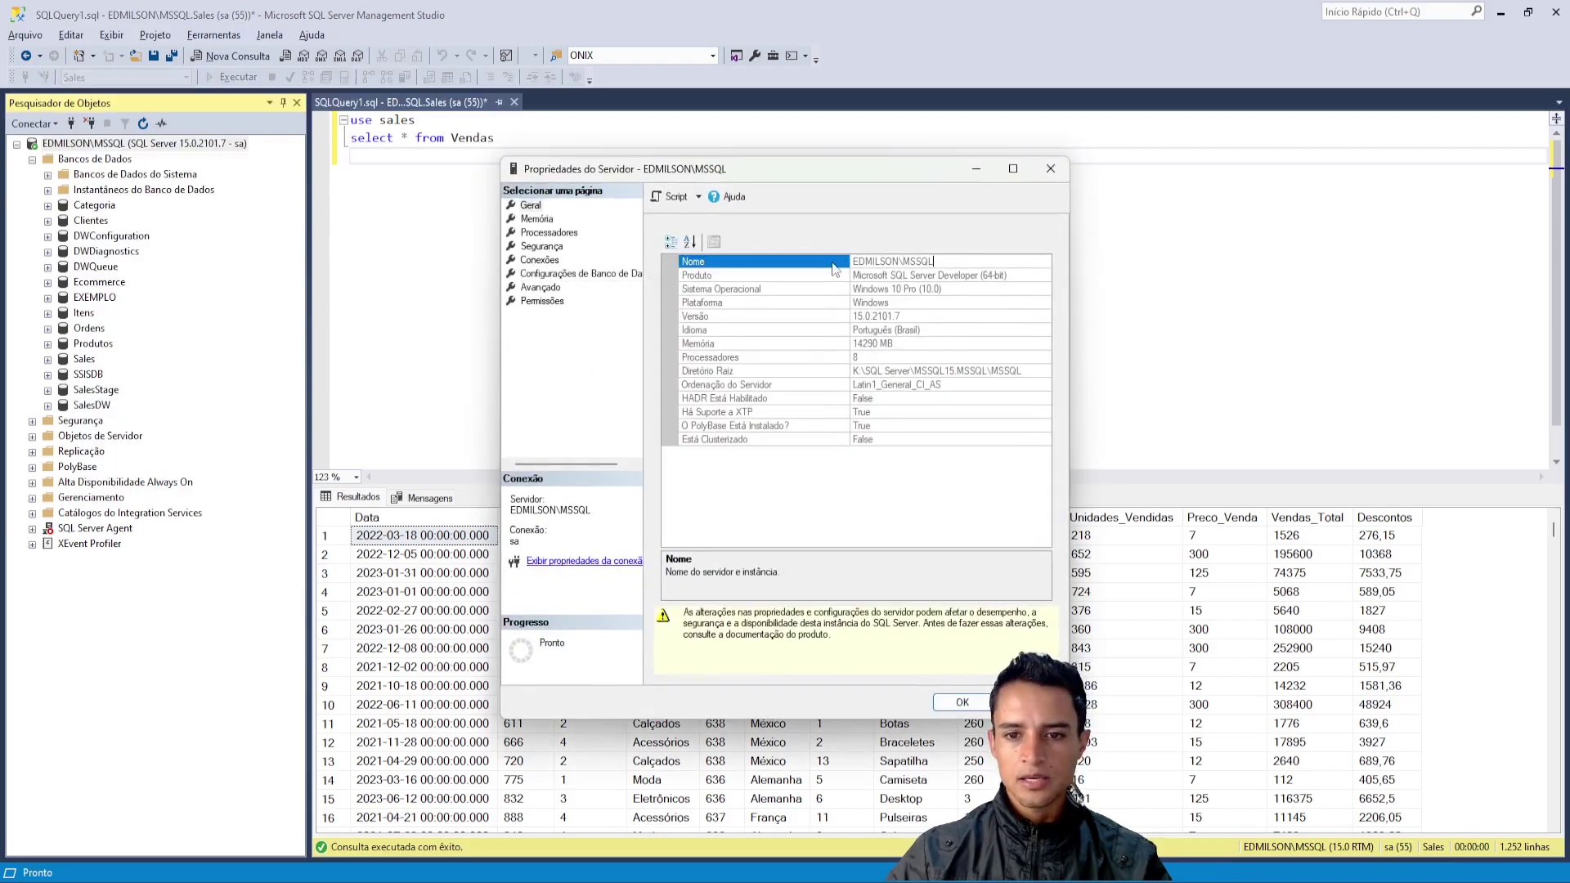
left_click(1050, 169)
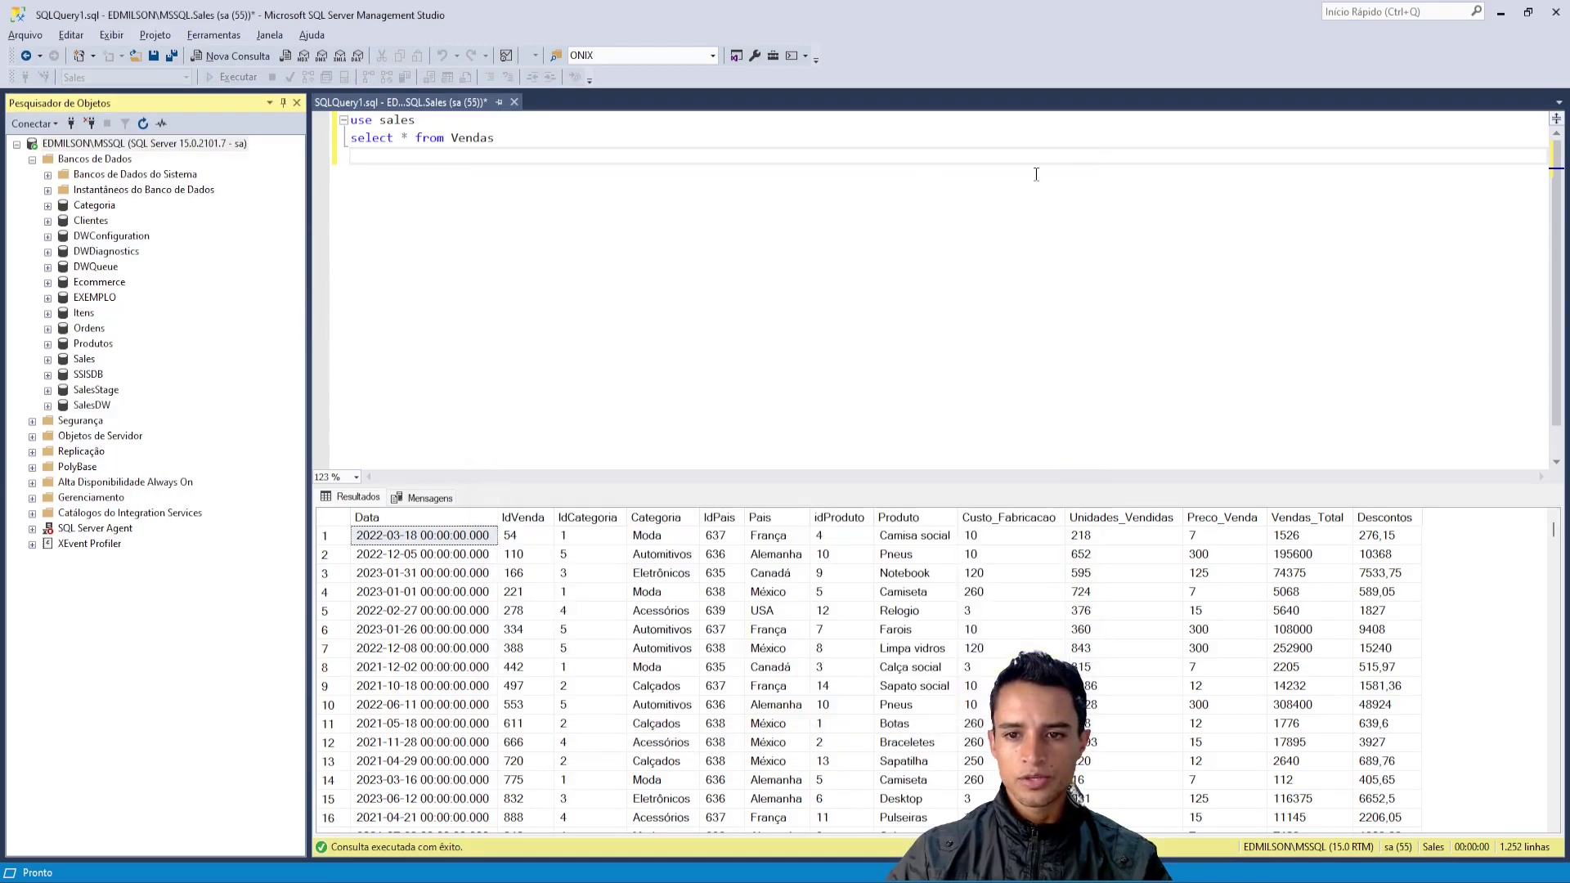
left_click(70, 124)
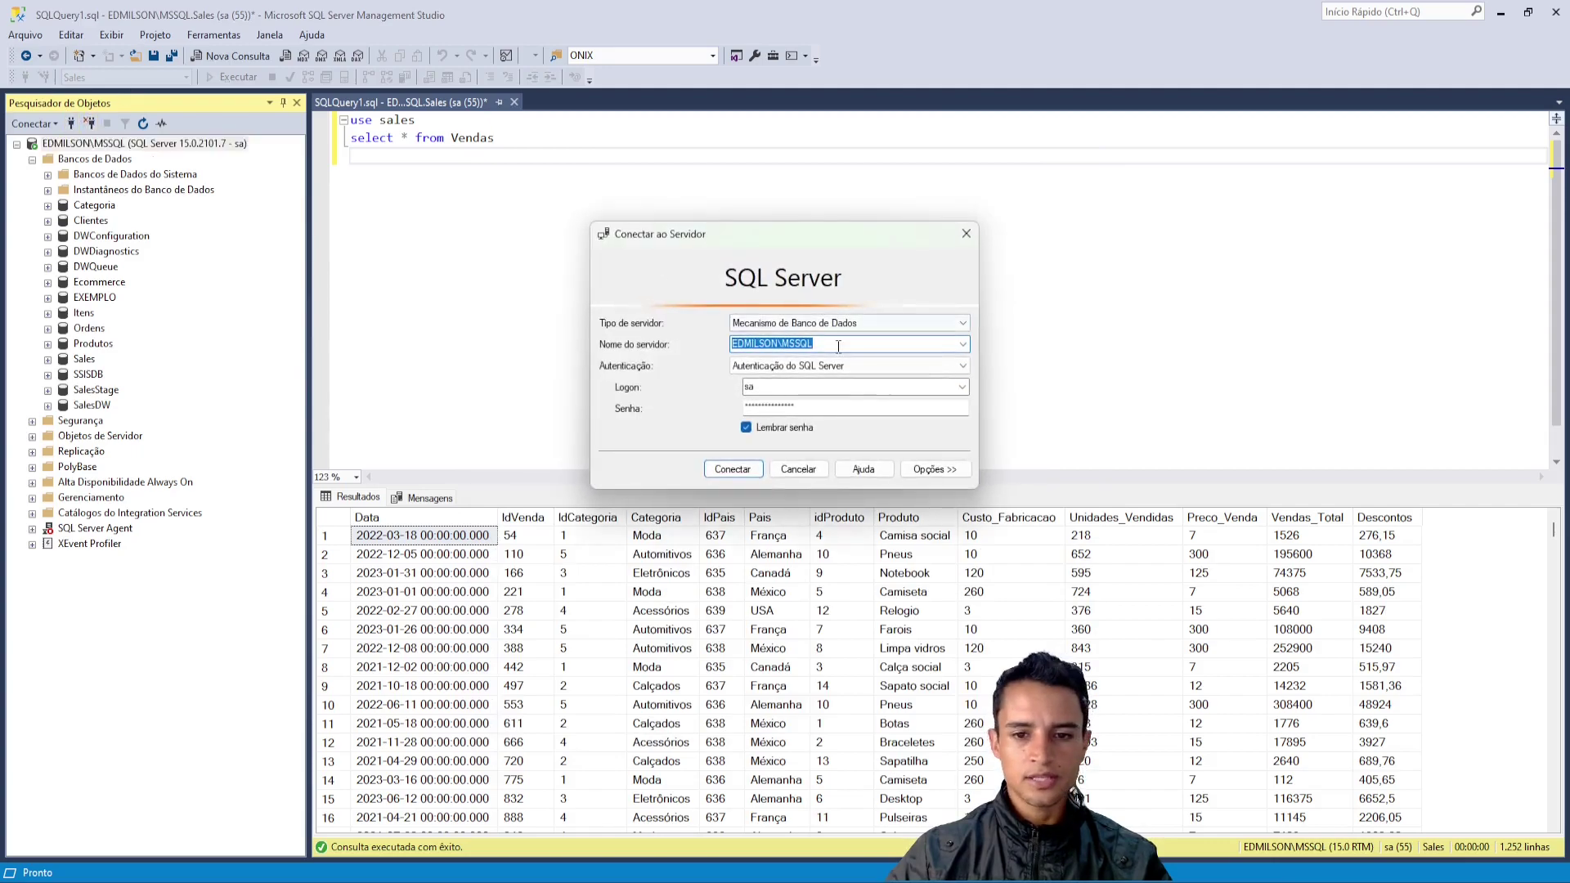
key("Escape")
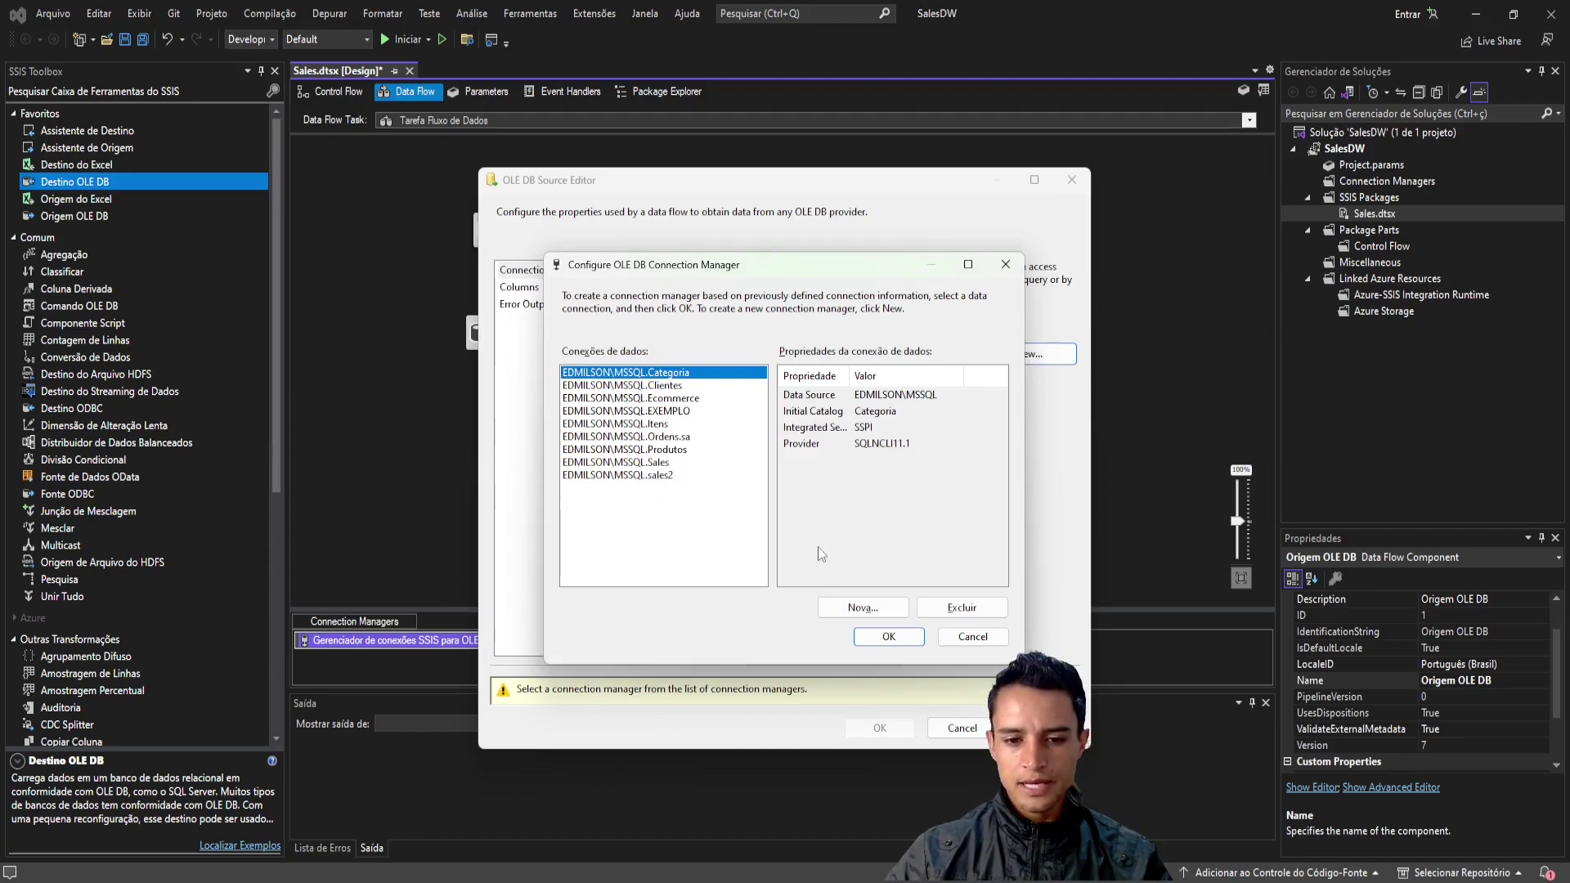
Step: Create a connection to the Sales database on the copied server name with Windows Authentication and assign it to the OLE DB source
left_click(871, 609)
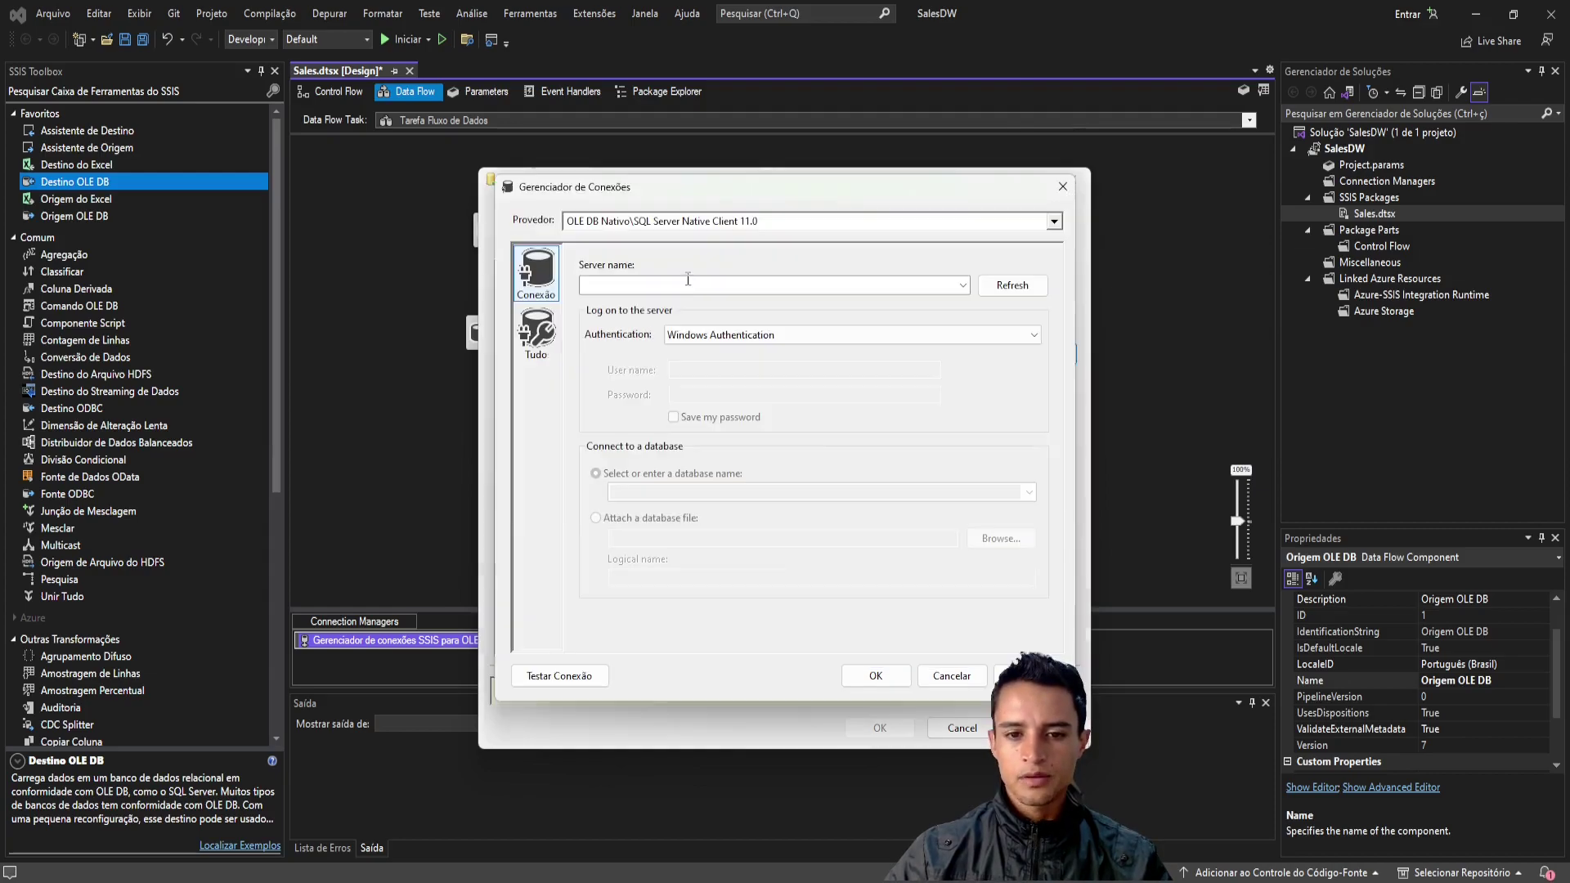
left_click(1030, 491)
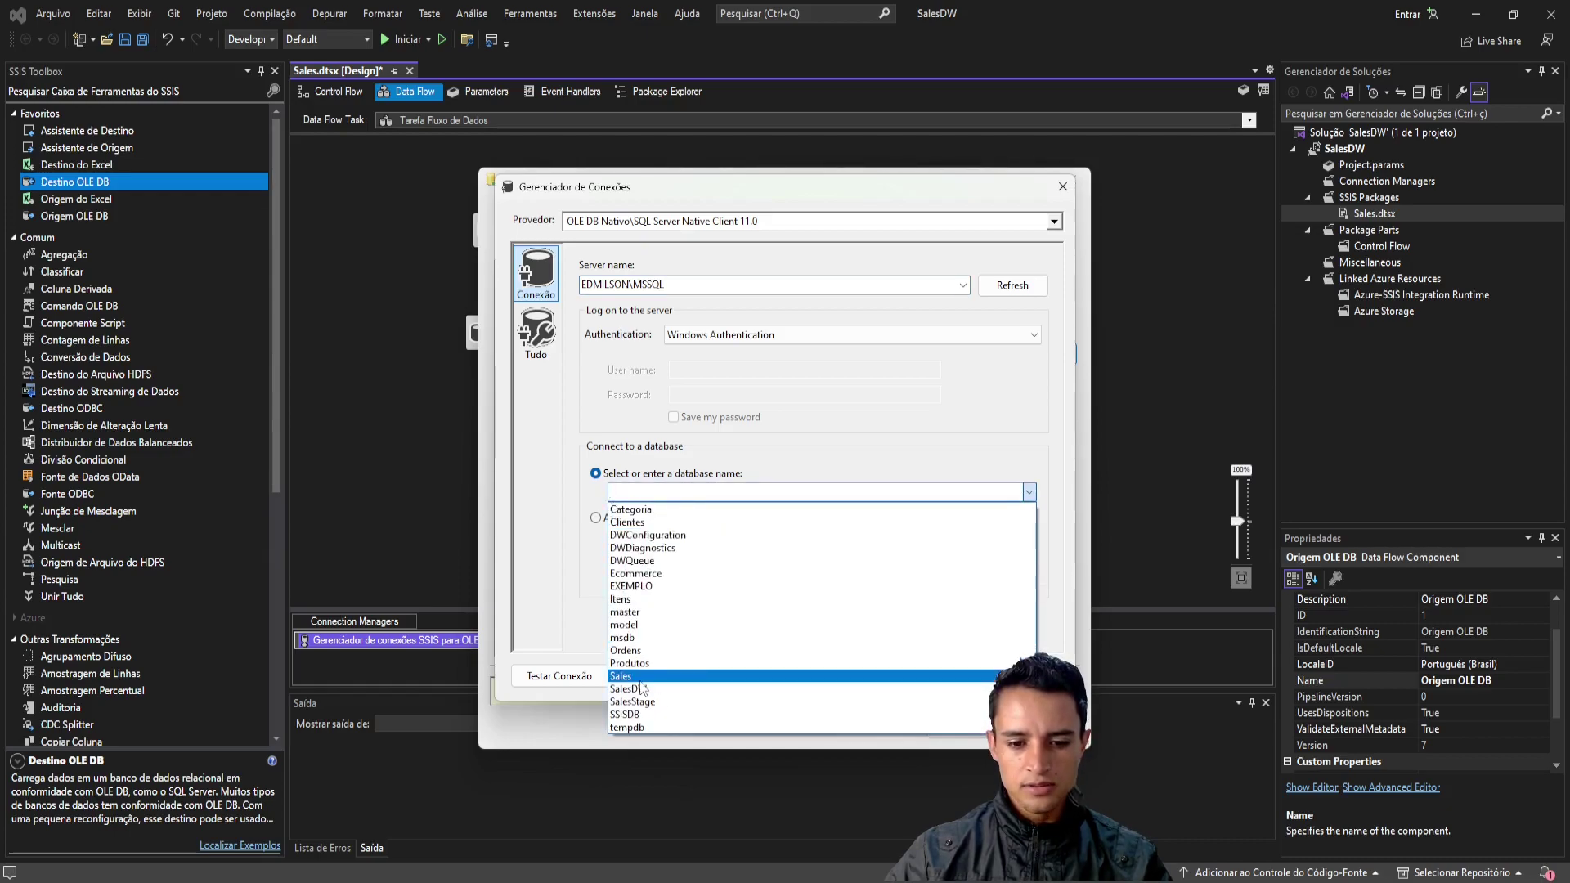
left_click(627, 680)
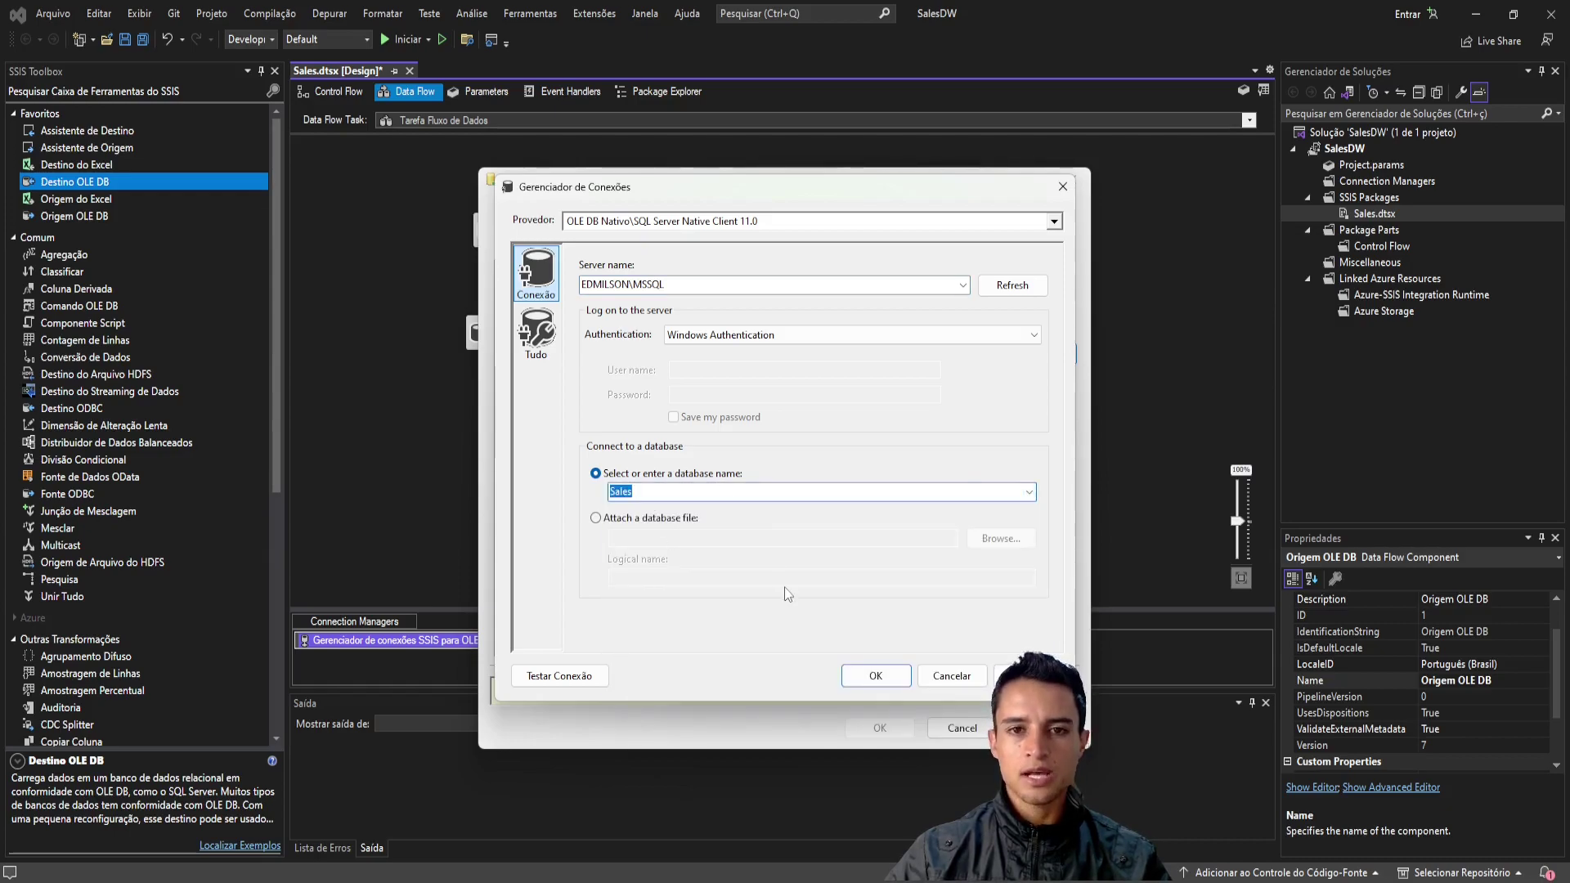
left_click(858, 679)
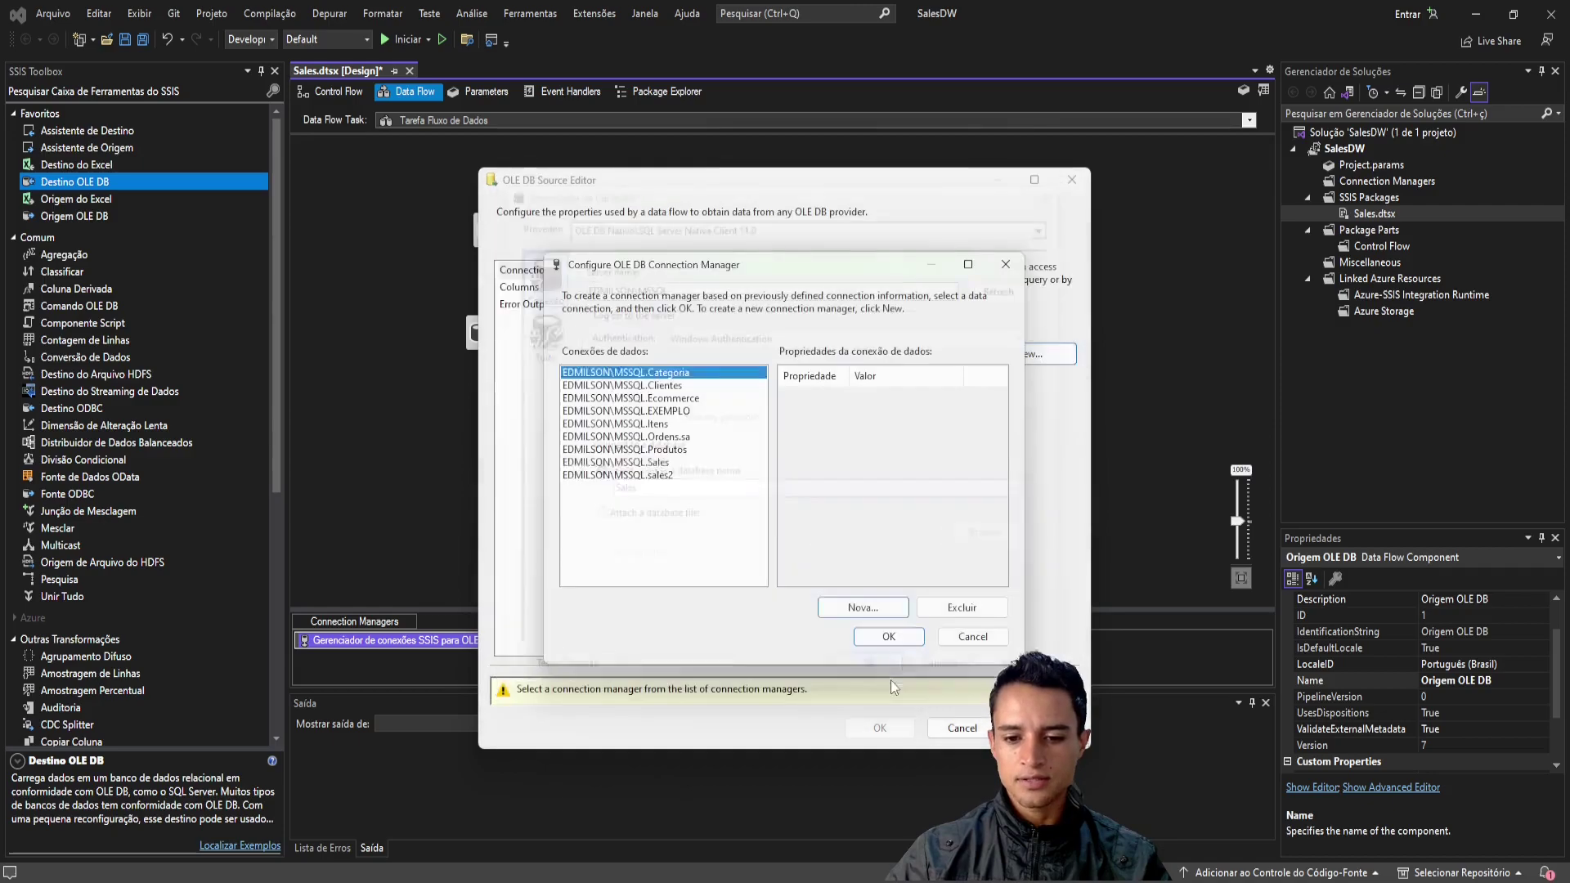
left_click(889, 638)
Step: Look through the data access modes available for the OLE DB source
key("ctrl+2")
left_click_drag(686, 390, 746, 354)
left_click(762, 397)
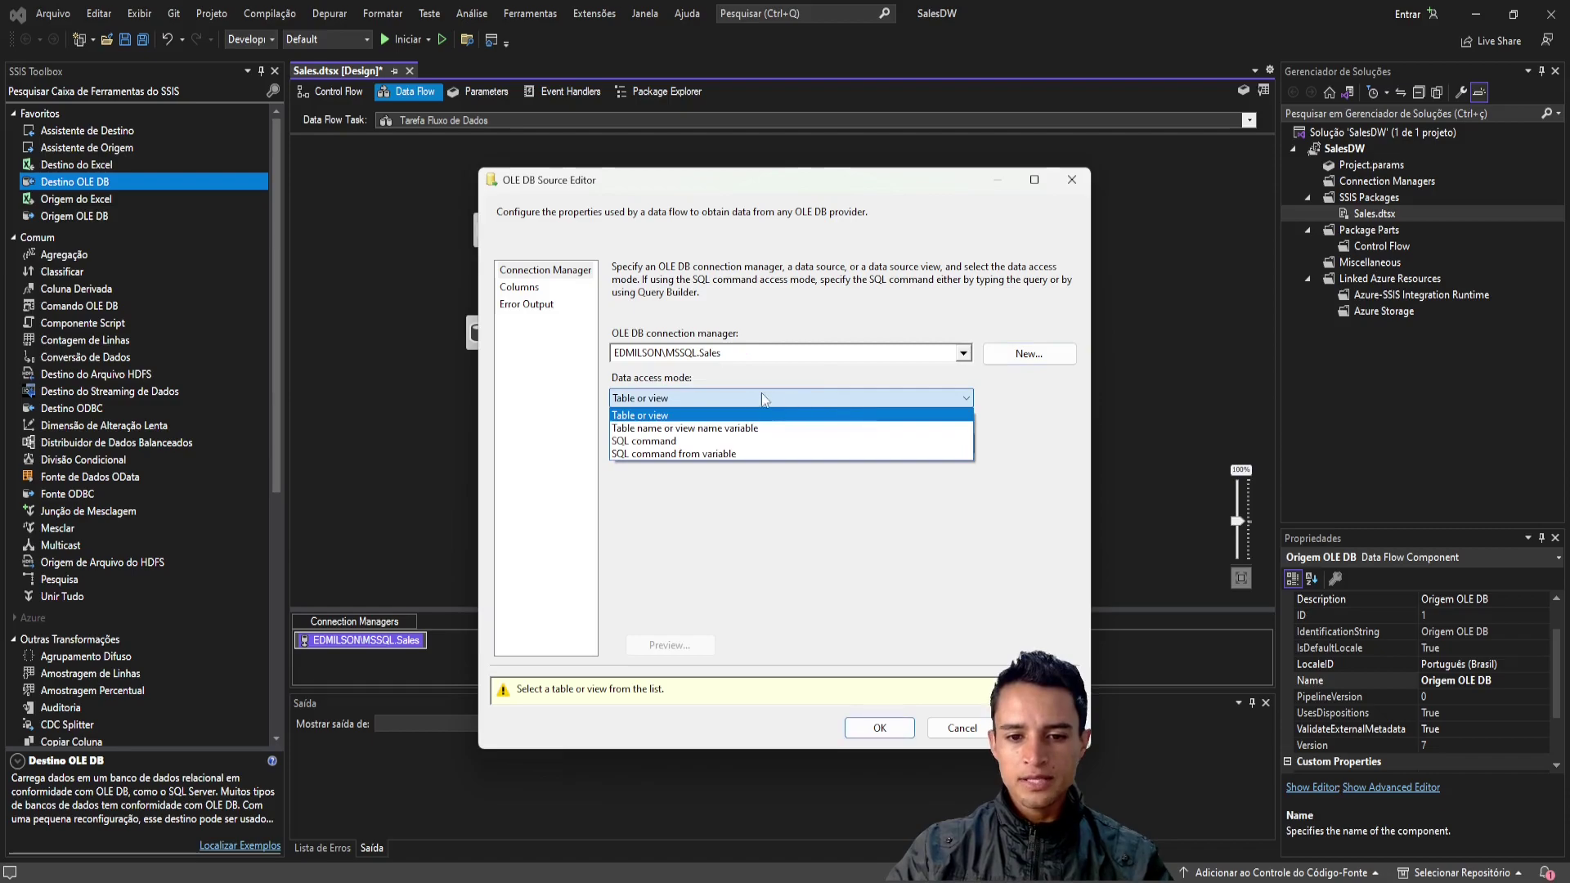
left_click(619, 399)
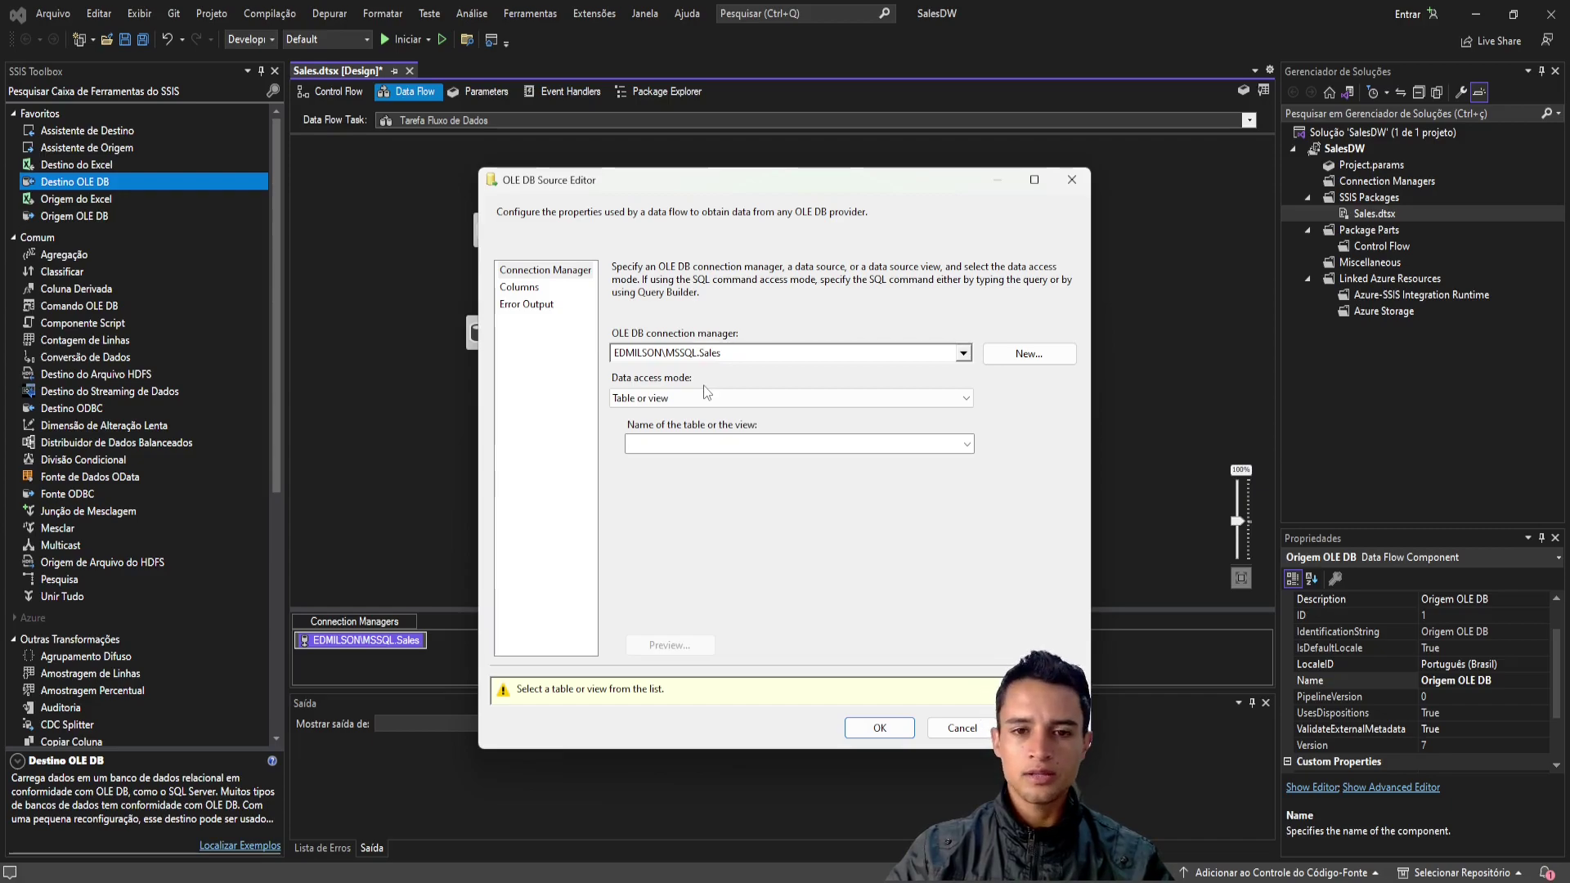
key("Escape")
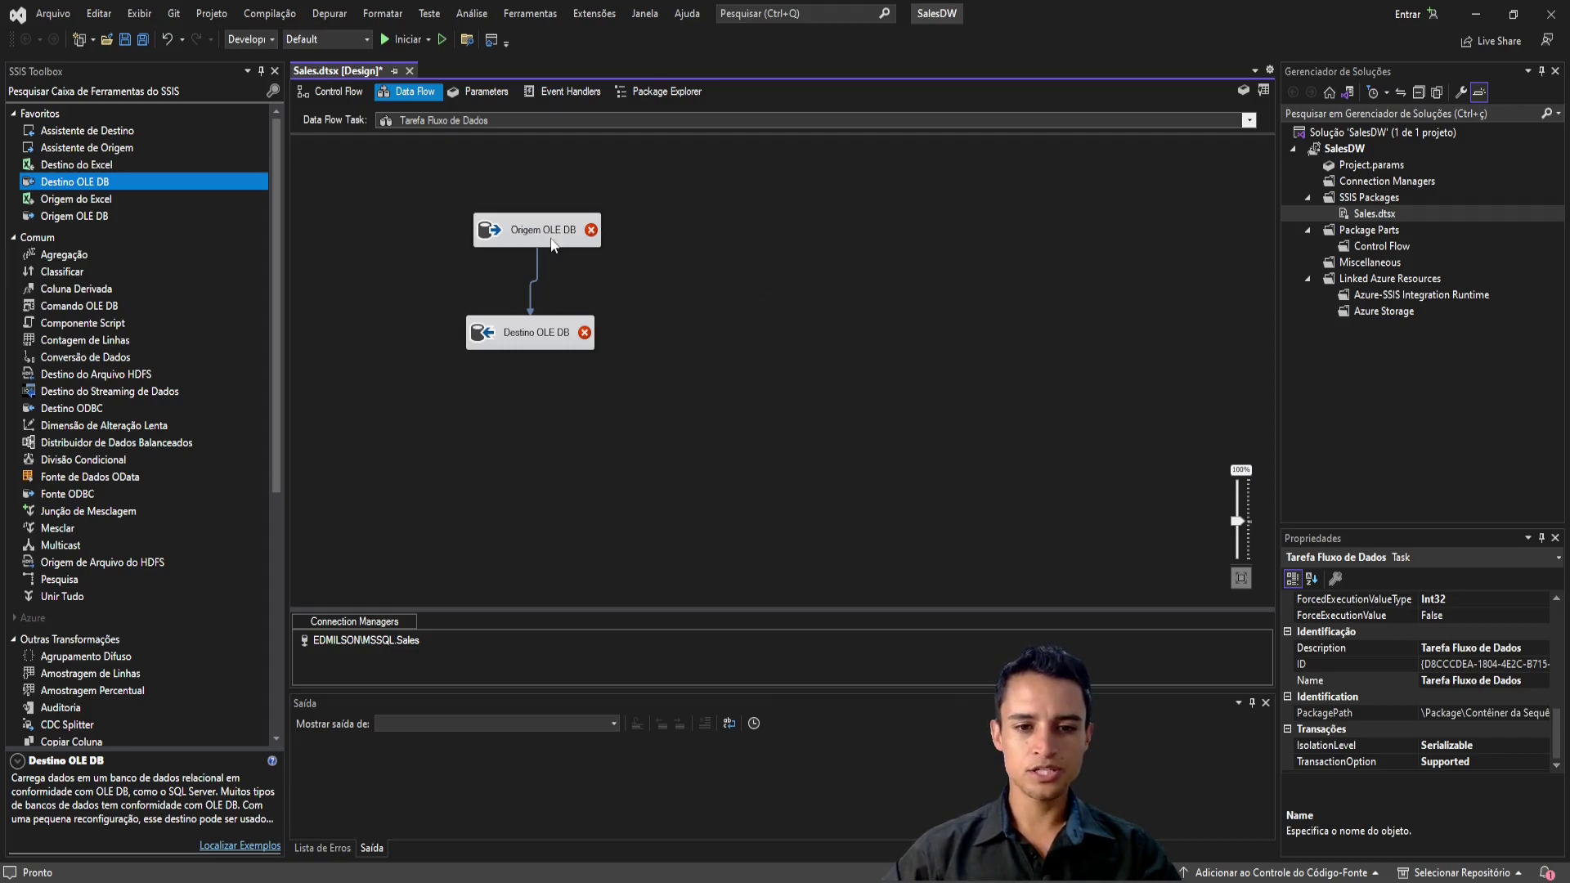
Step: Reopen the OLE DB source's editor and choose [dbo].[Vendas] as the source table
key("alt+Tab")
key("alt+Tab")
left_click(553, 232)
double_click(552, 232)
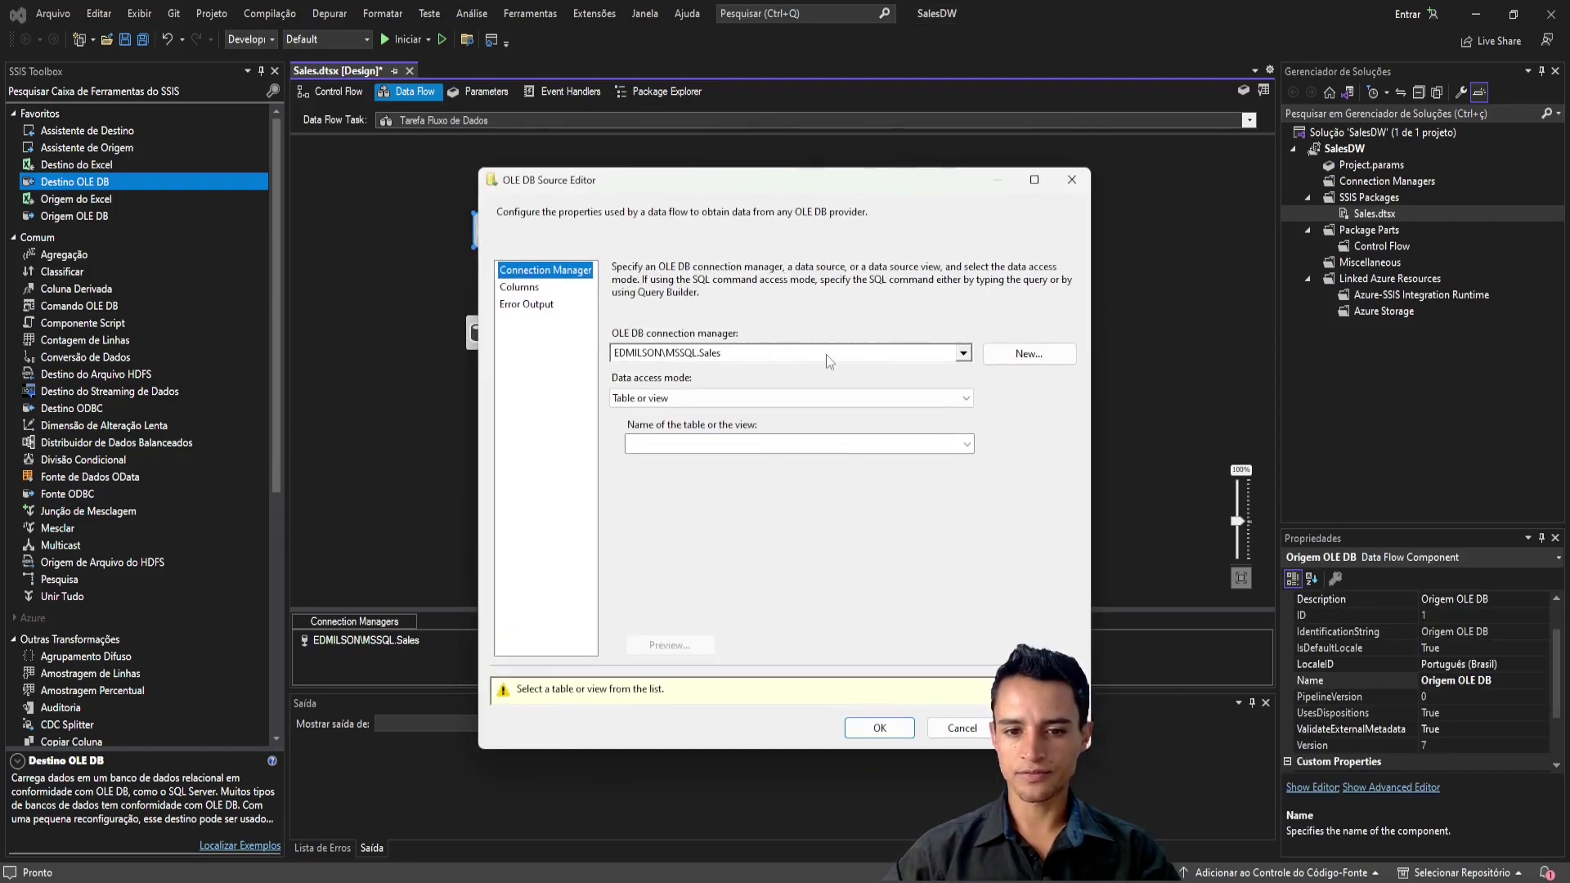
left_click_drag(736, 370, 689, 397)
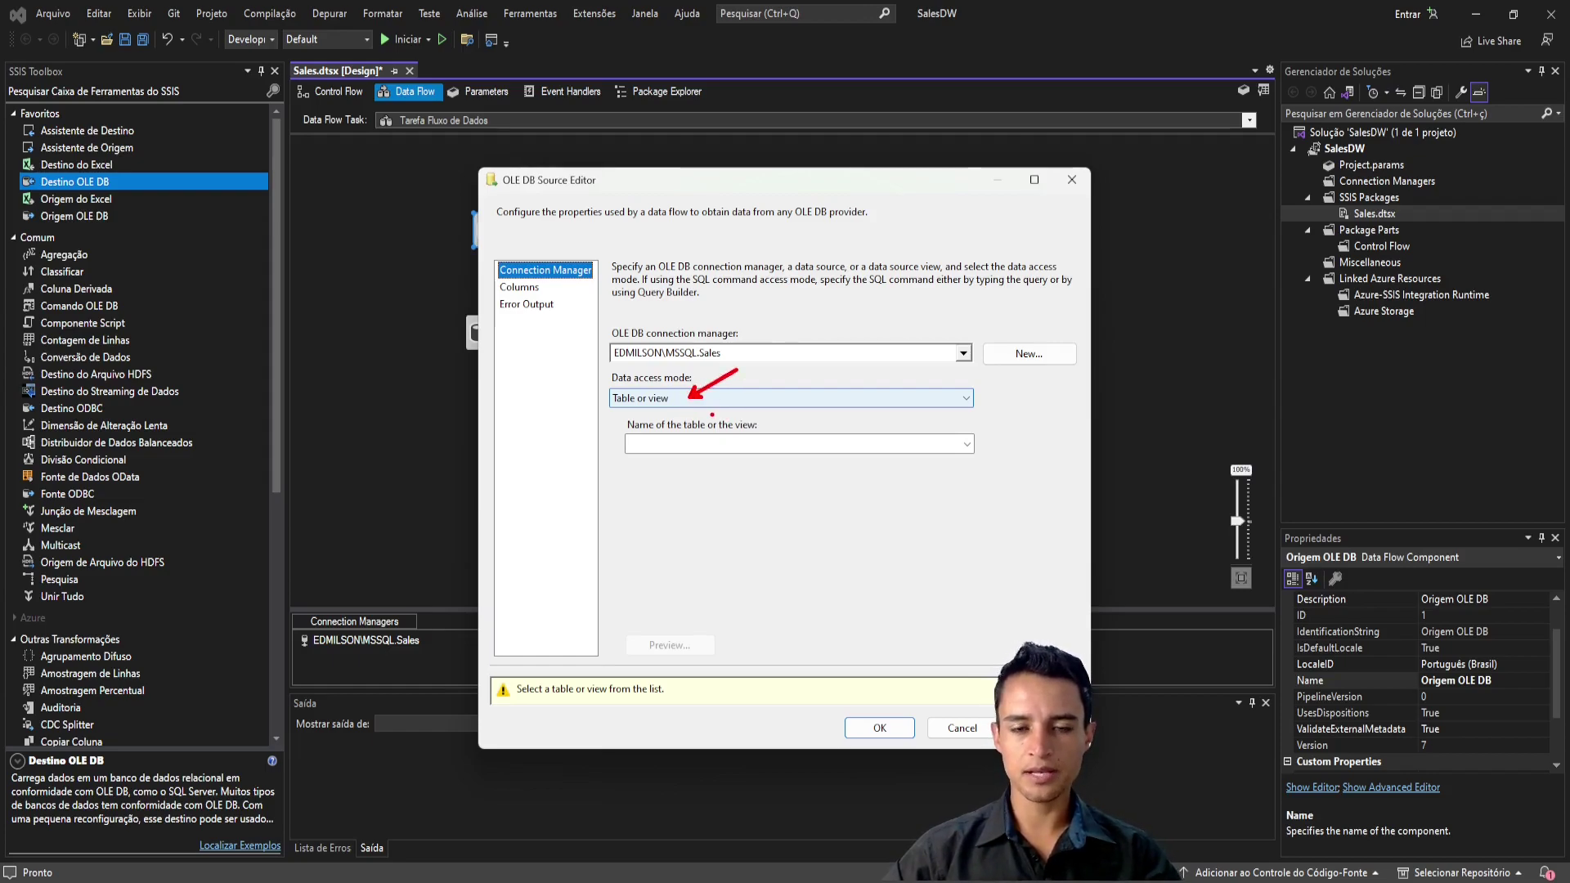
key("Escape")
left_click(910, 451)
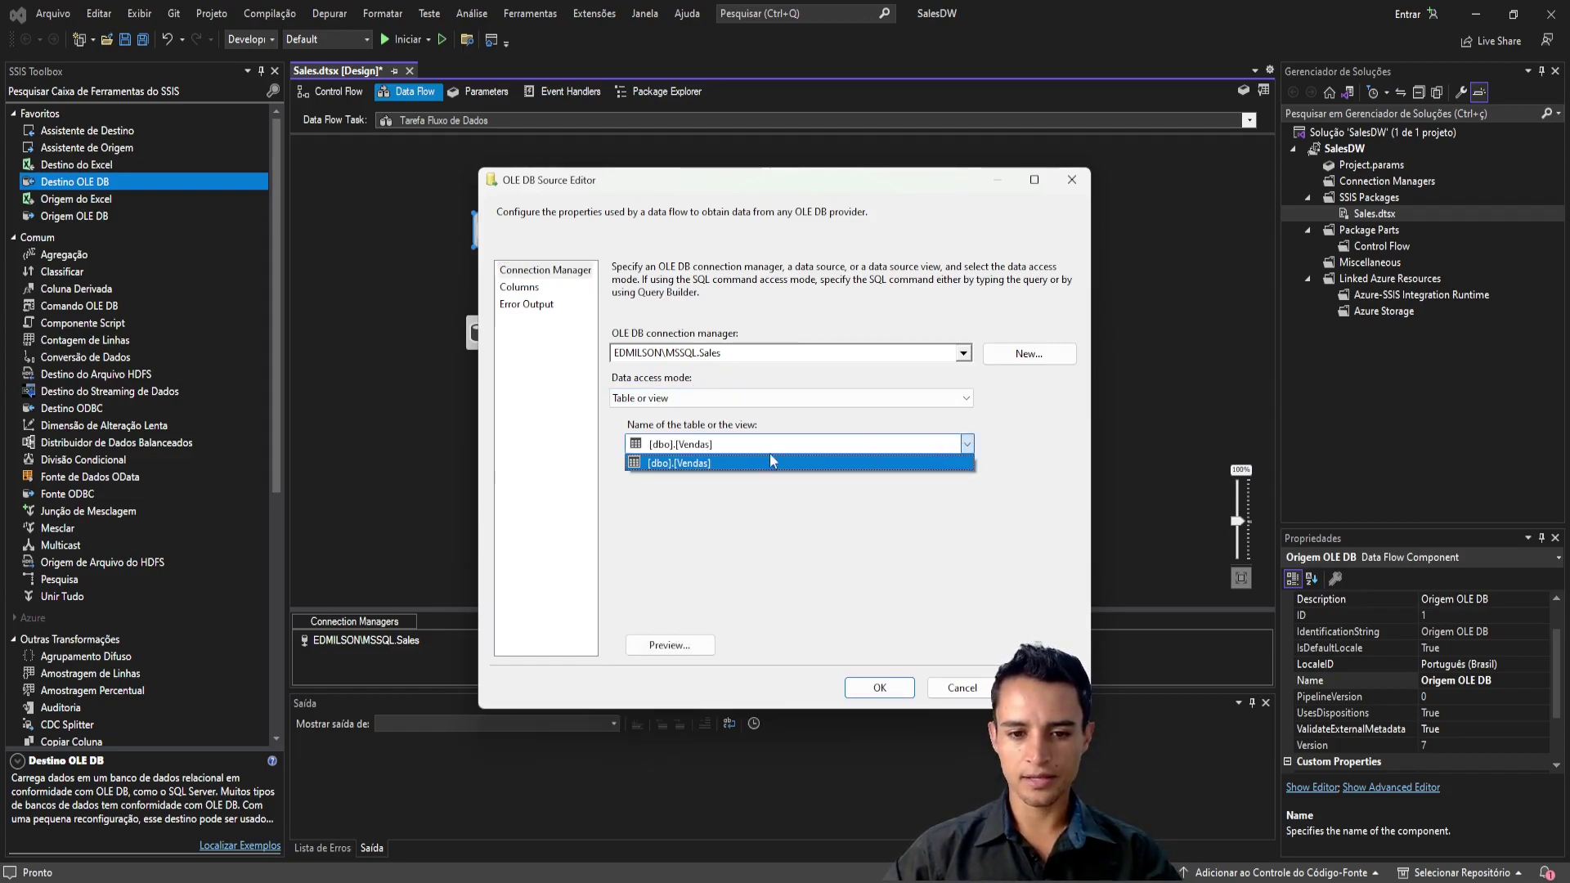
left_click(679, 463)
Step: Preview the rows of the Vendas table and confirm the OLE DB source's settings
left_click(669, 645)
left_click_drag(821, 566, 728, 617)
left_click_drag(678, 291, 638, 304)
left_click_drag(756, 289, 730, 304)
left_click_drag(867, 294, 797, 327)
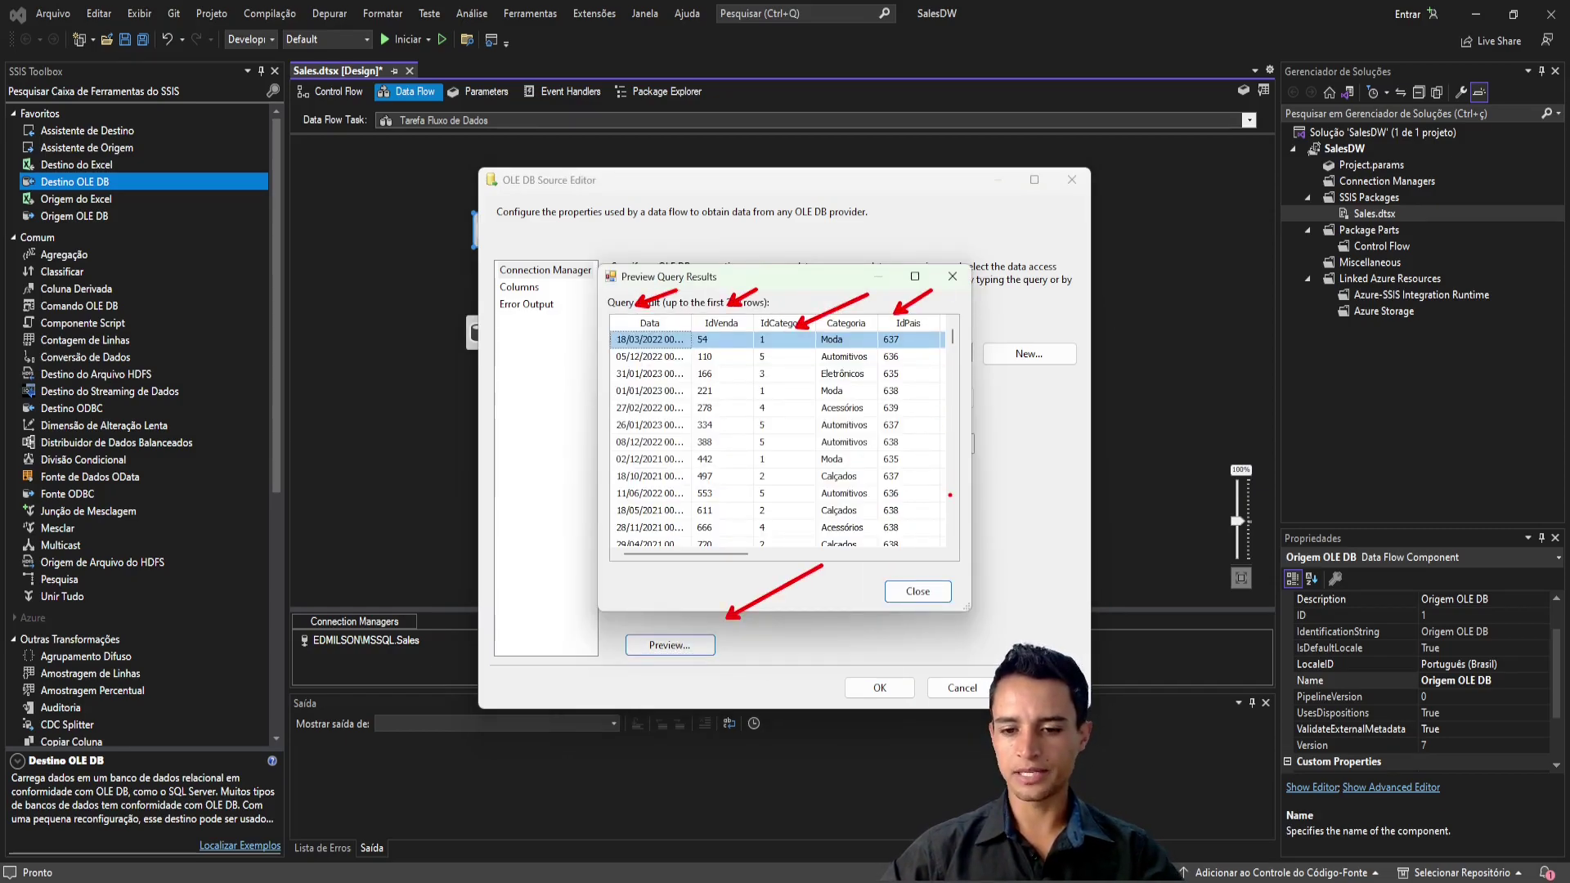
key("Escape")
left_click(917, 592)
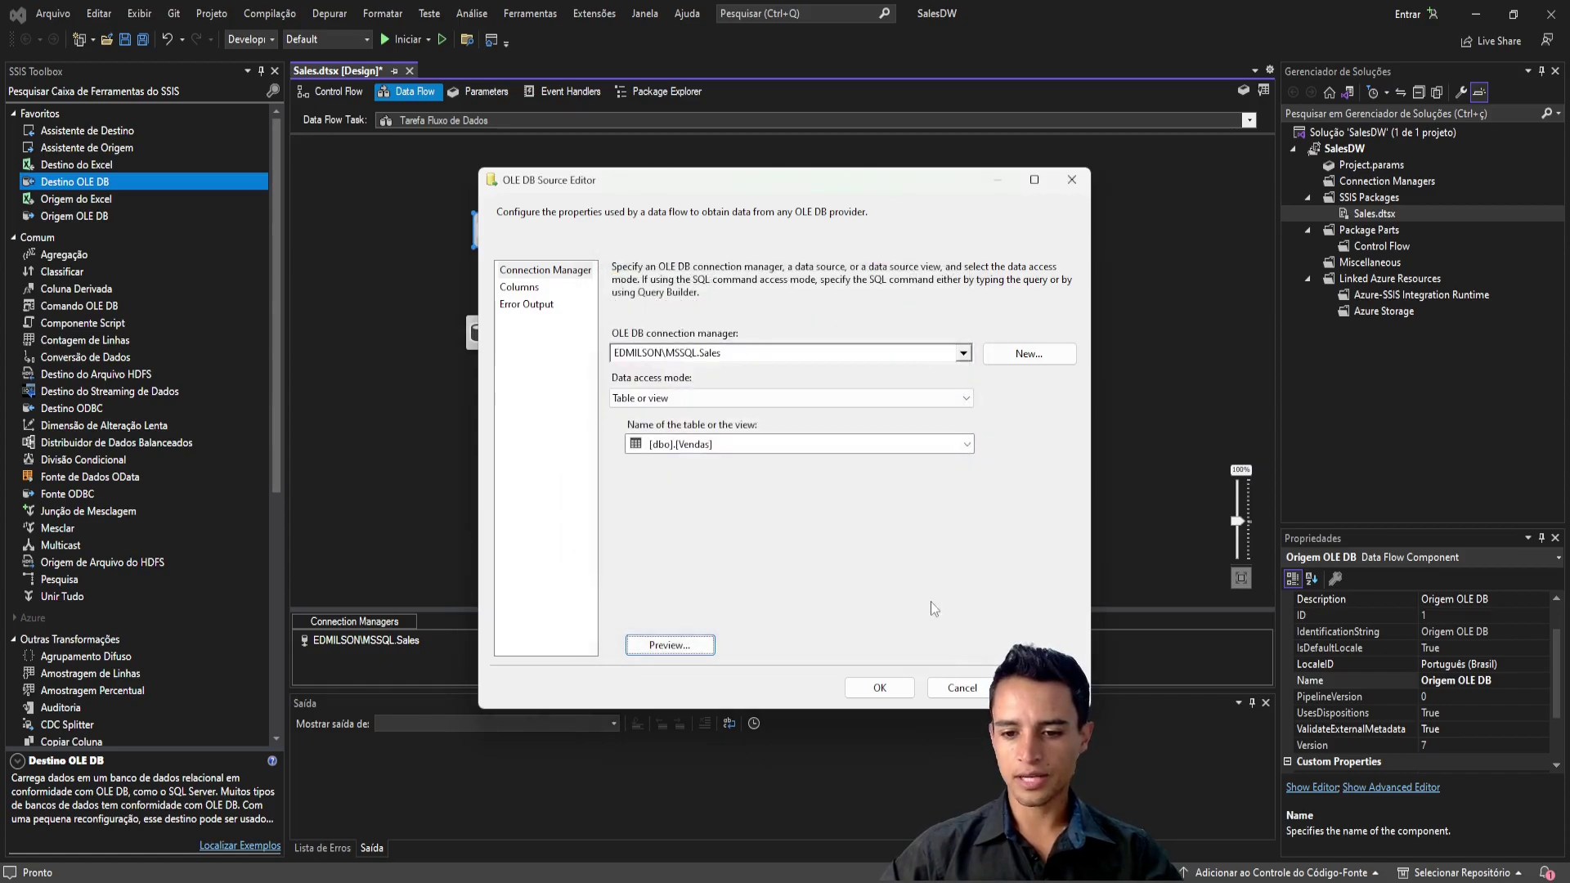
left_click(880, 687)
left_click(705, 320)
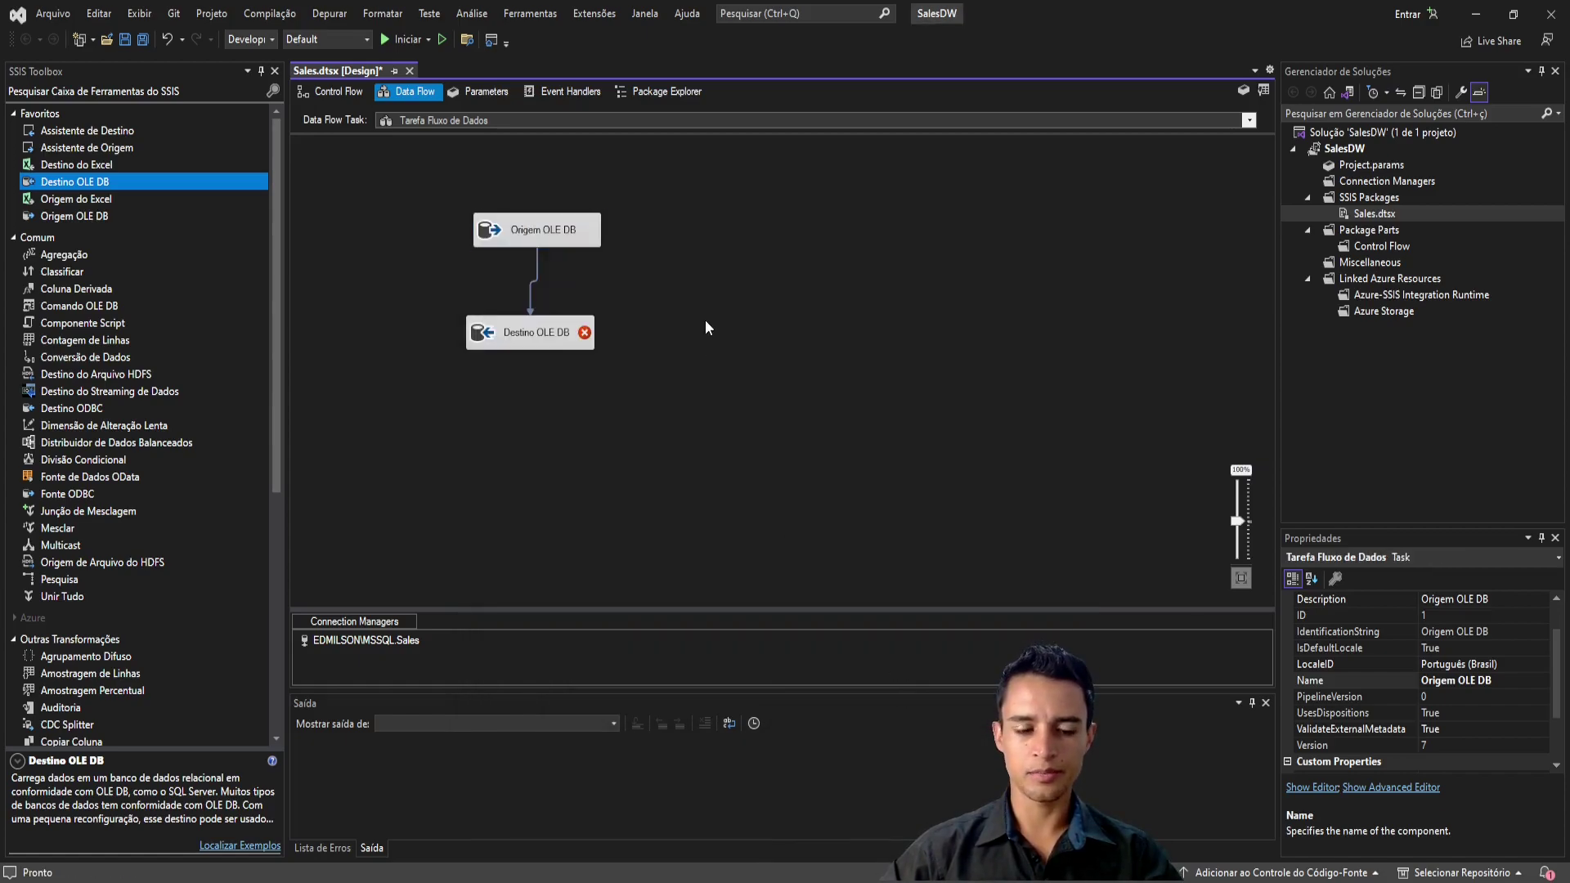
Step: Start a new connection for the OLE DB destination and copy the server name from SQL Server Management Studio's connection dialog
double_click(539, 337)
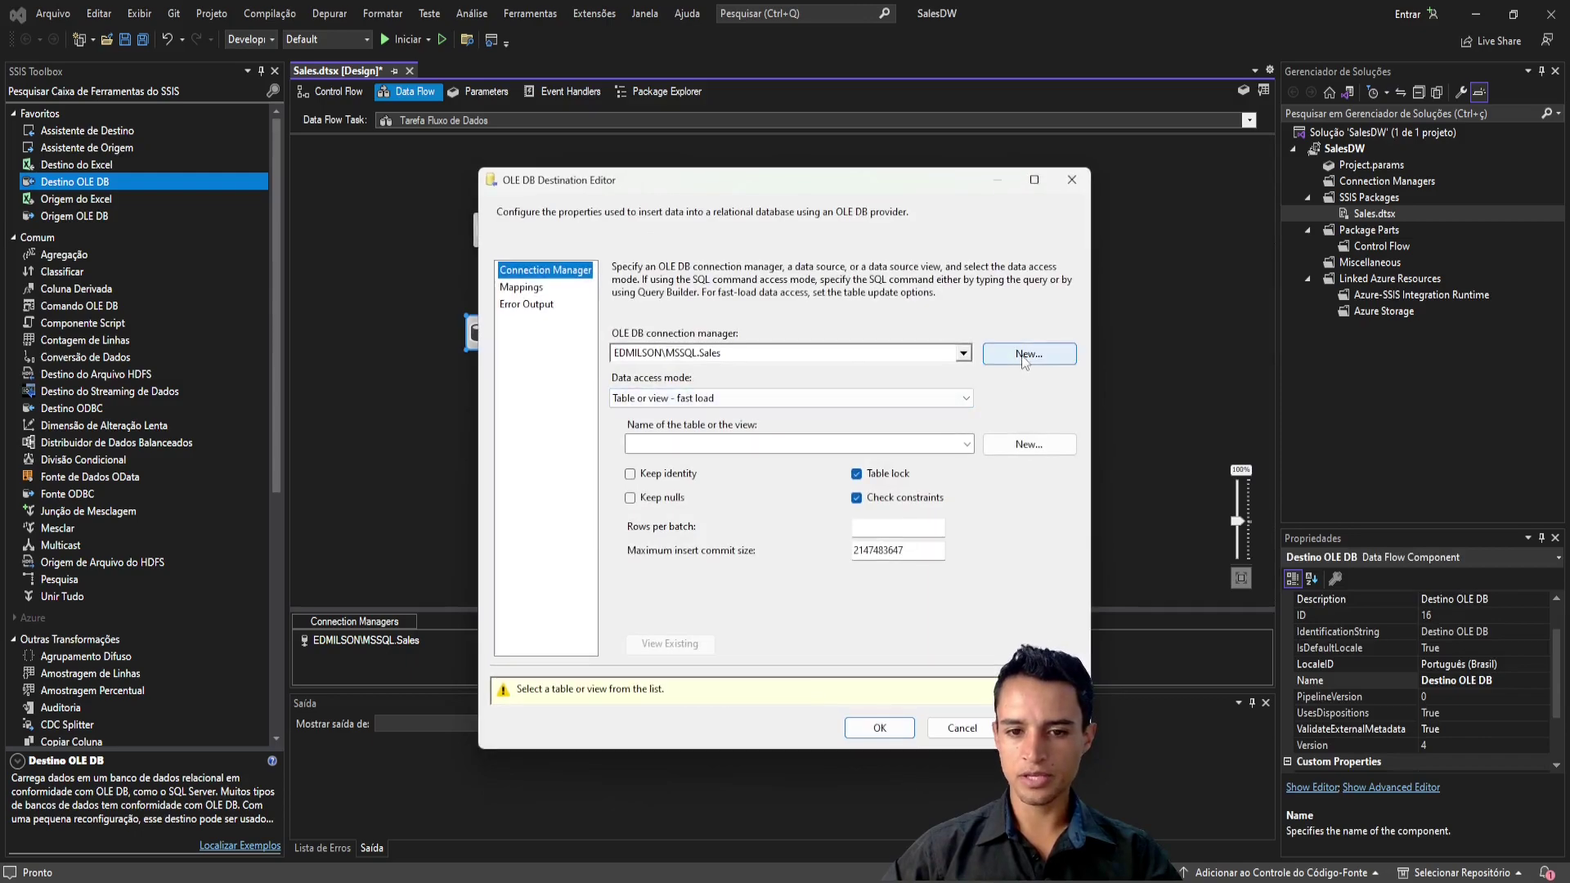
left_click(1025, 357)
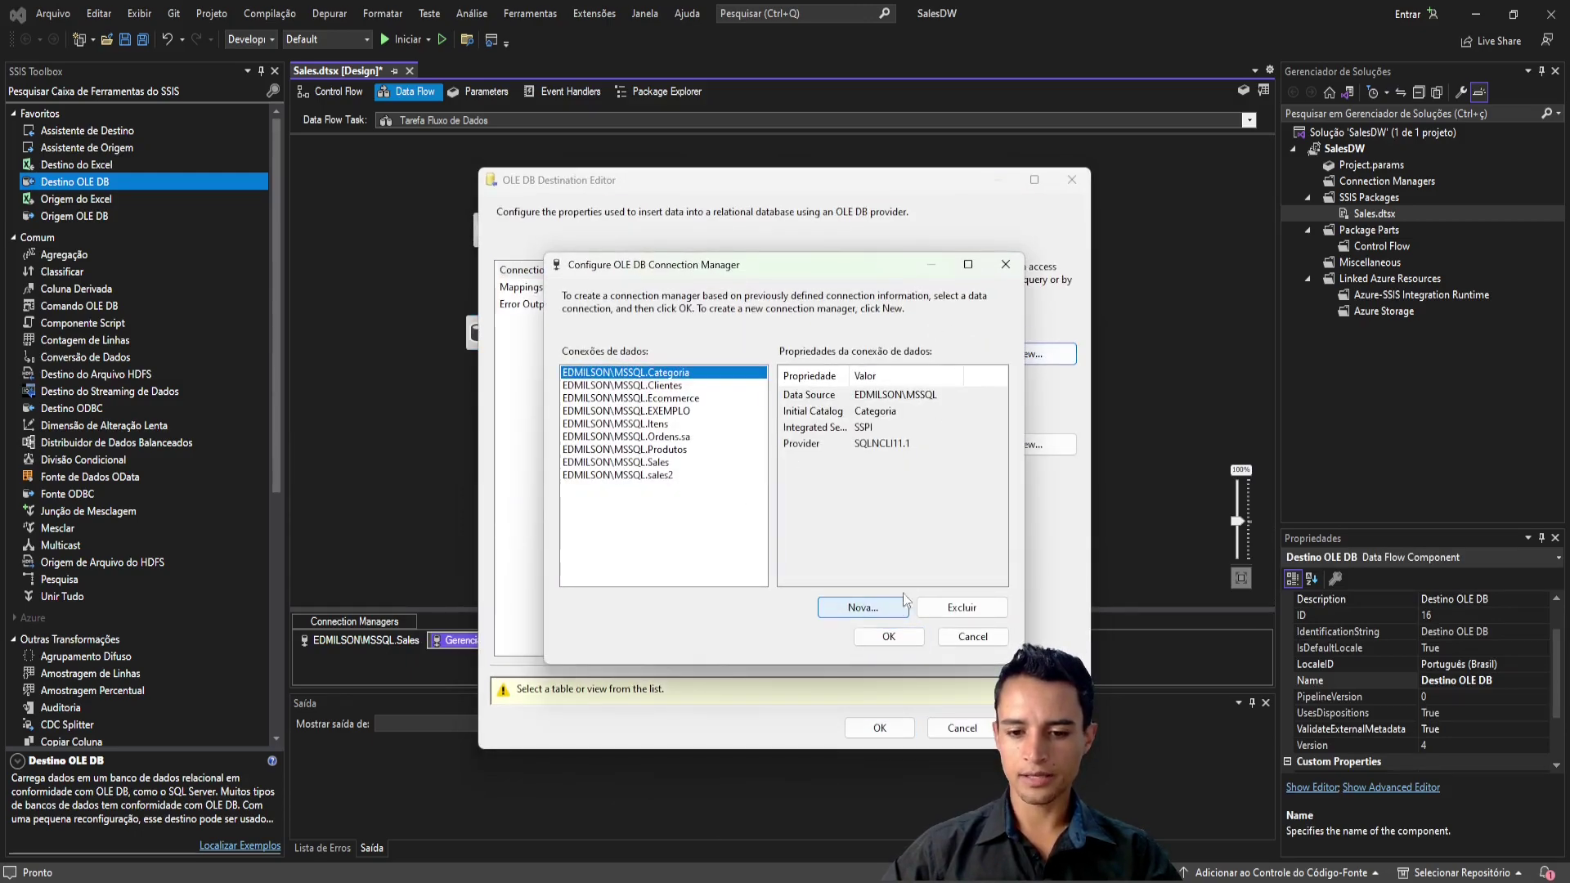
left_click(882, 611)
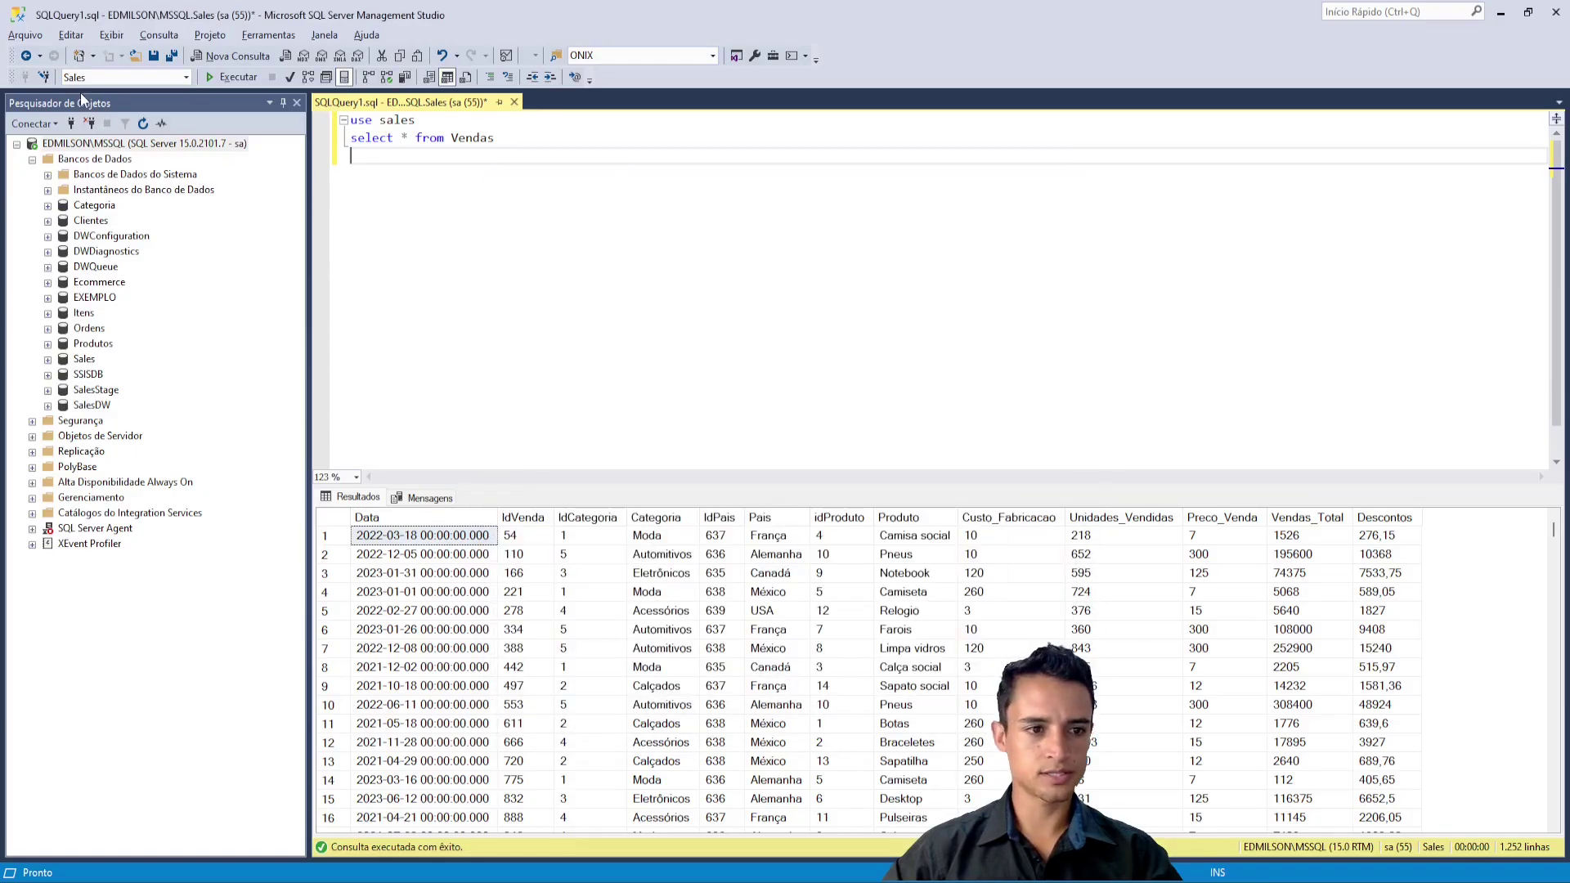
left_click(71, 124)
key("ctrl+c")
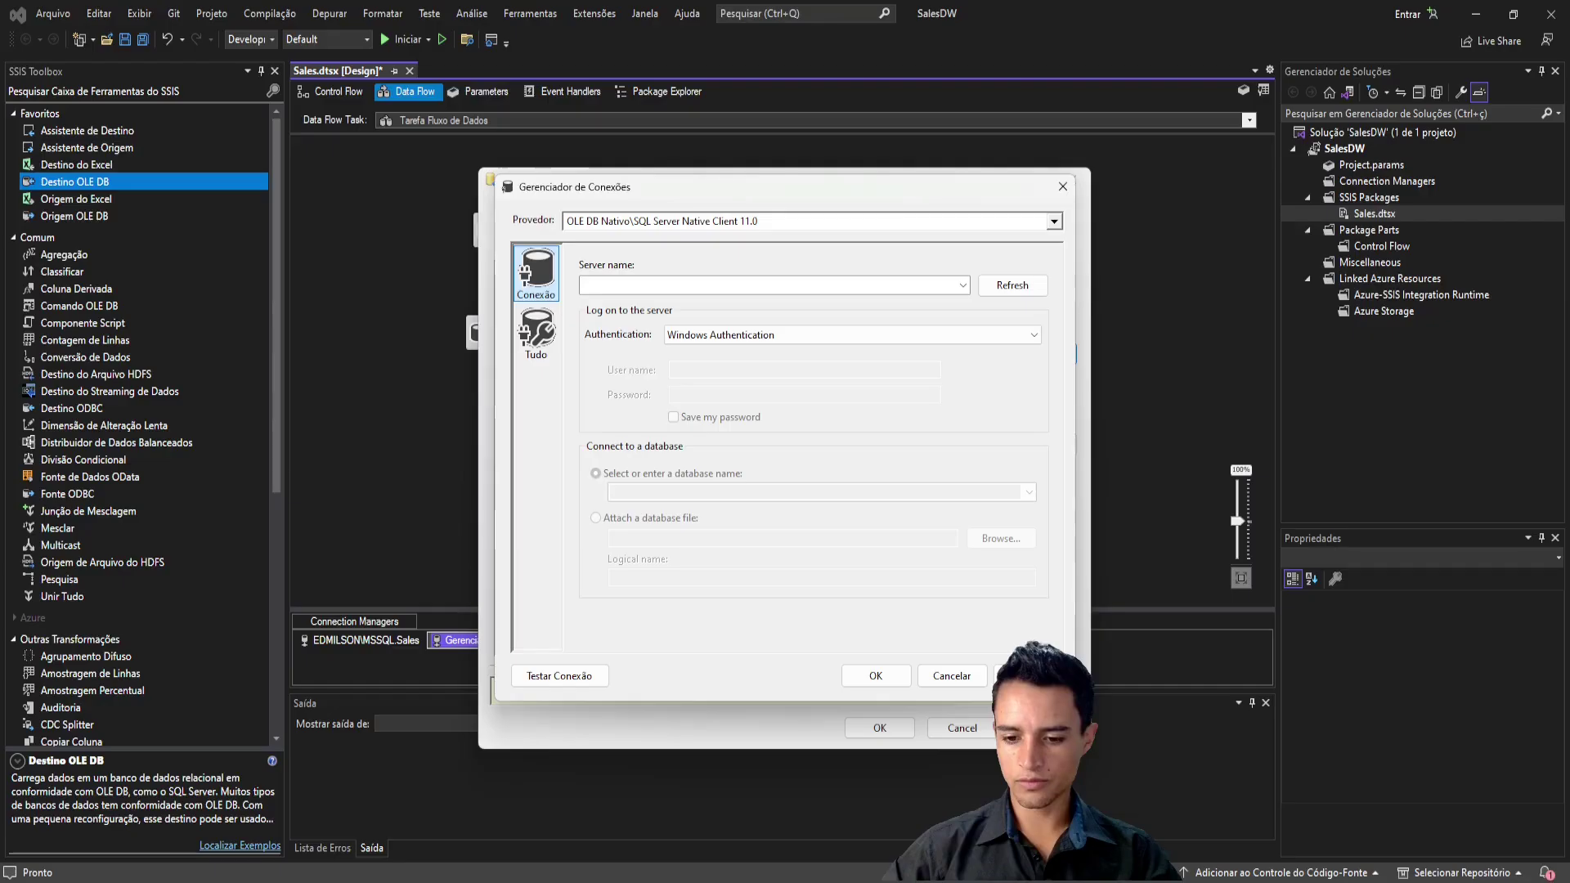
Step: Back in Visual Studio, connect the destination to the SalesStage database using the copied server name and confirm the connection manager
left_click(734, 284)
key("ctrl+v")
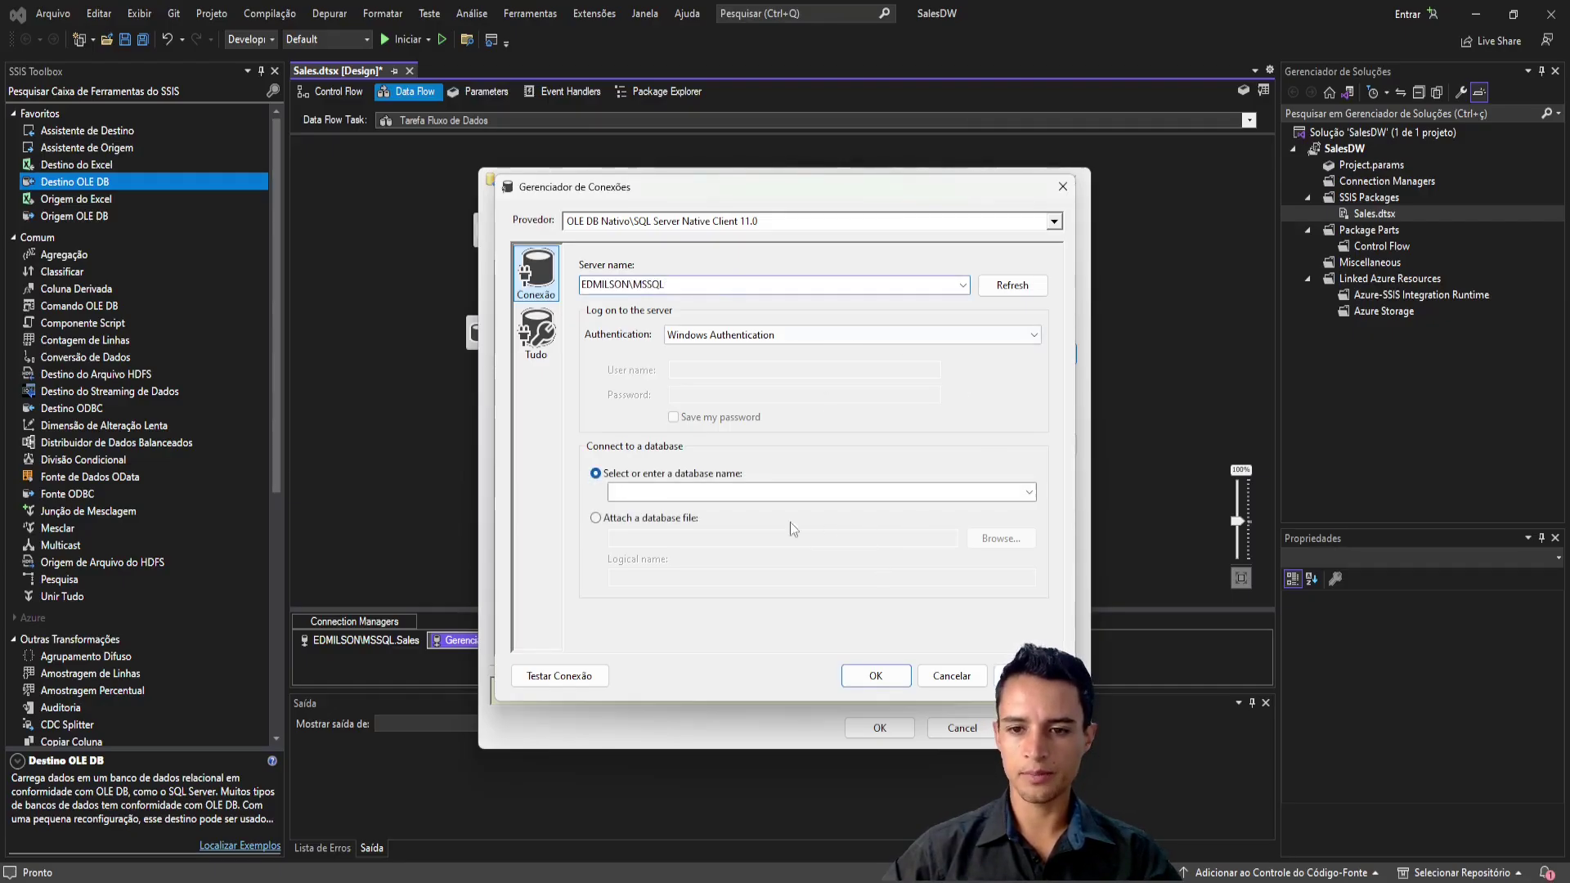
left_click(1034, 498)
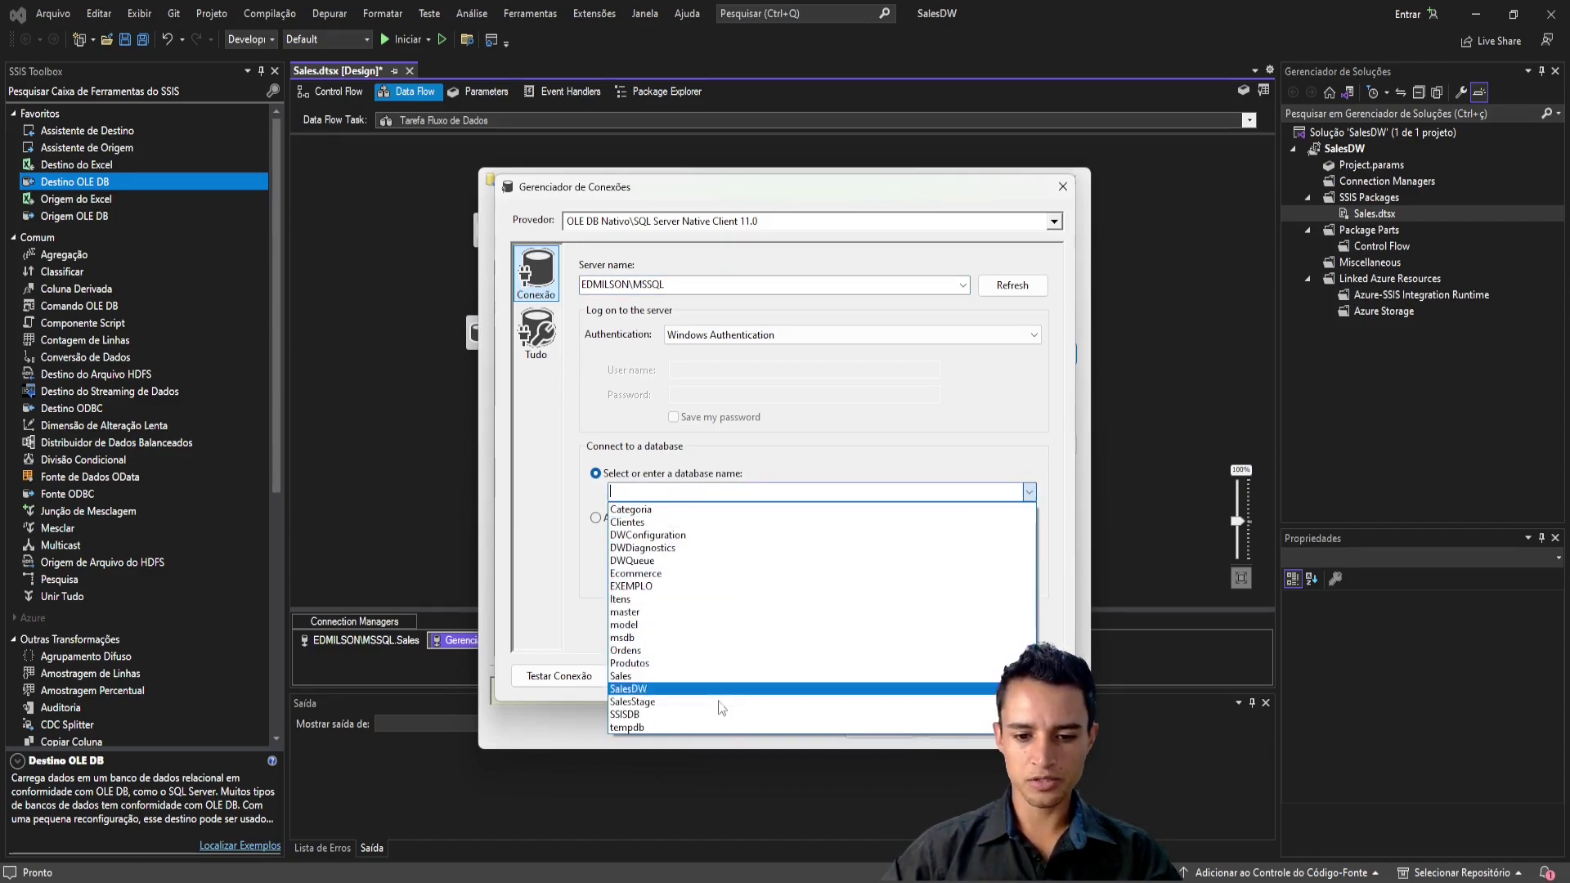
left_click(648, 708)
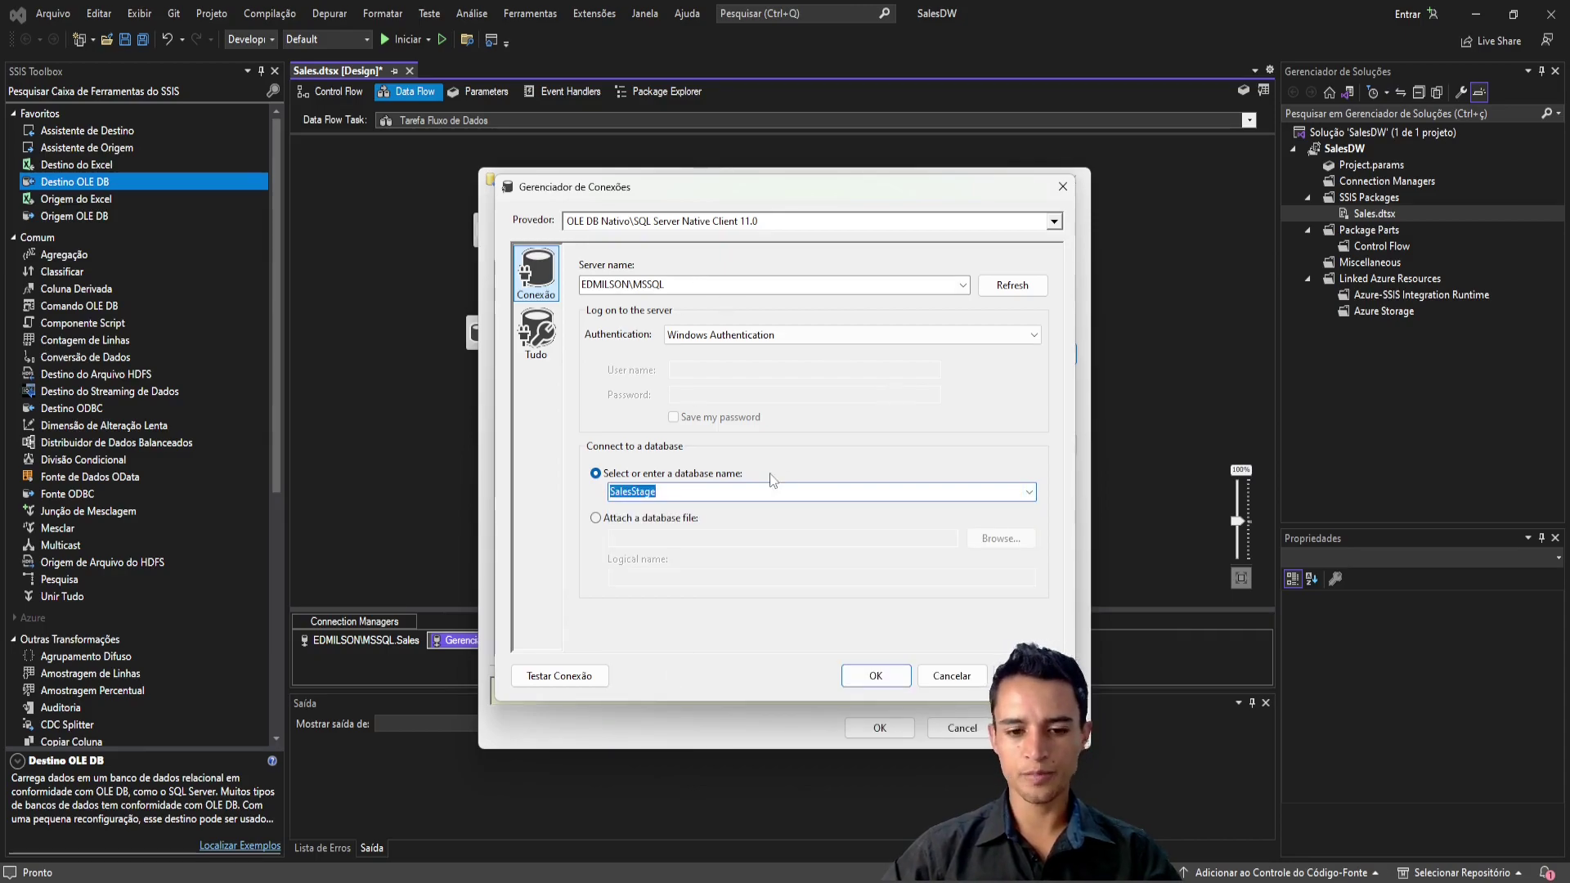
left_click(883, 675)
left_click(911, 629)
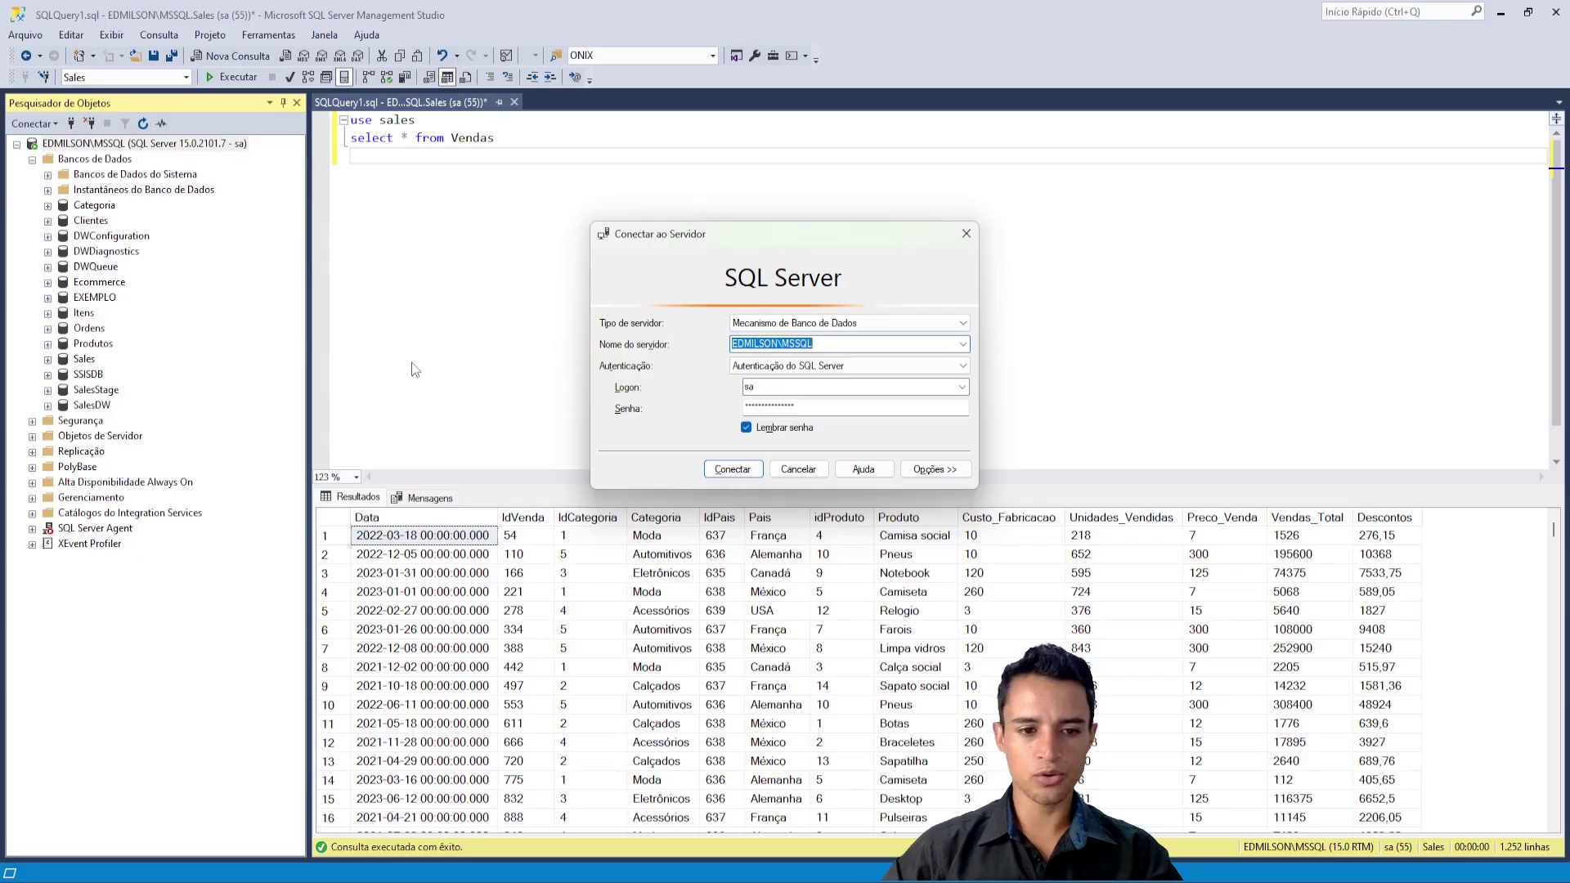
Step: In SQL Server Management Studio, dismiss the connection dialog and check the tables of the SalesStage database
left_click(965, 235)
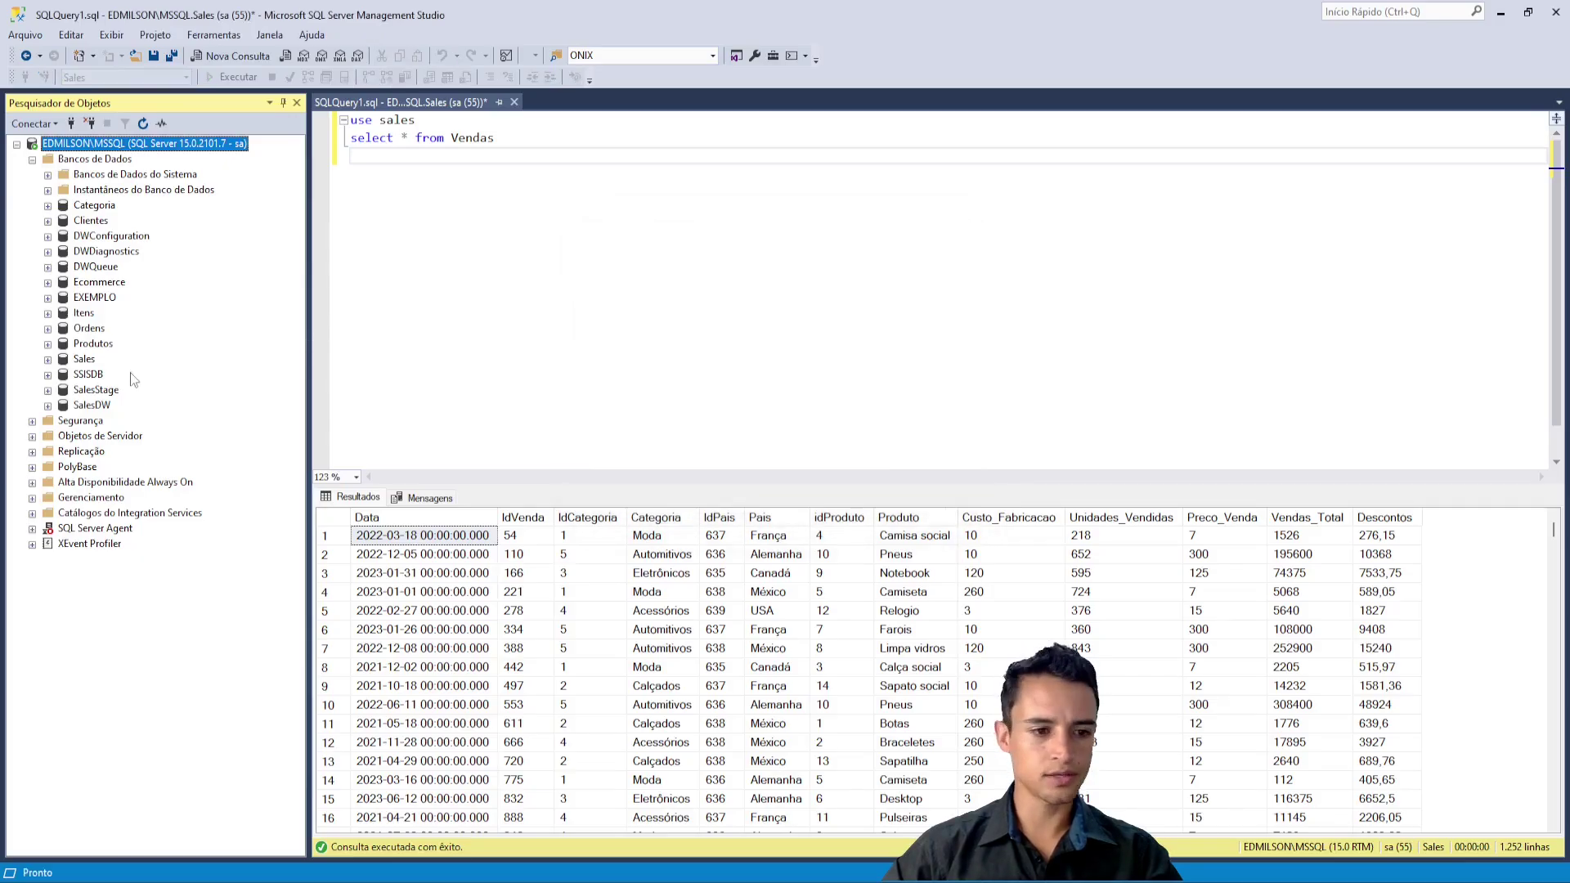
left_click(47, 390)
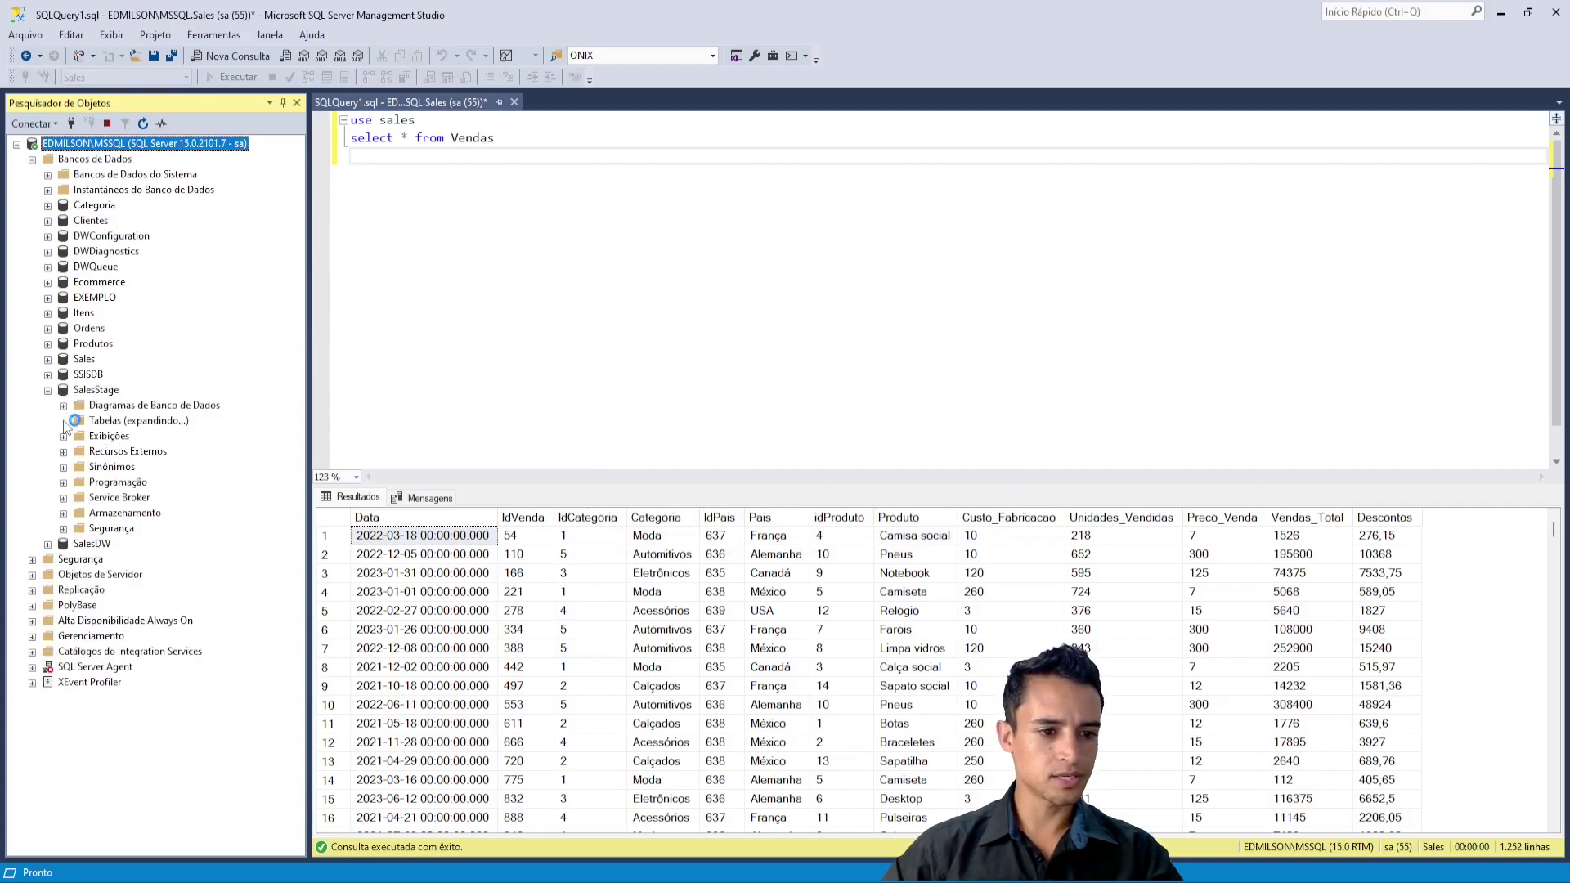
key("alt+Tab")
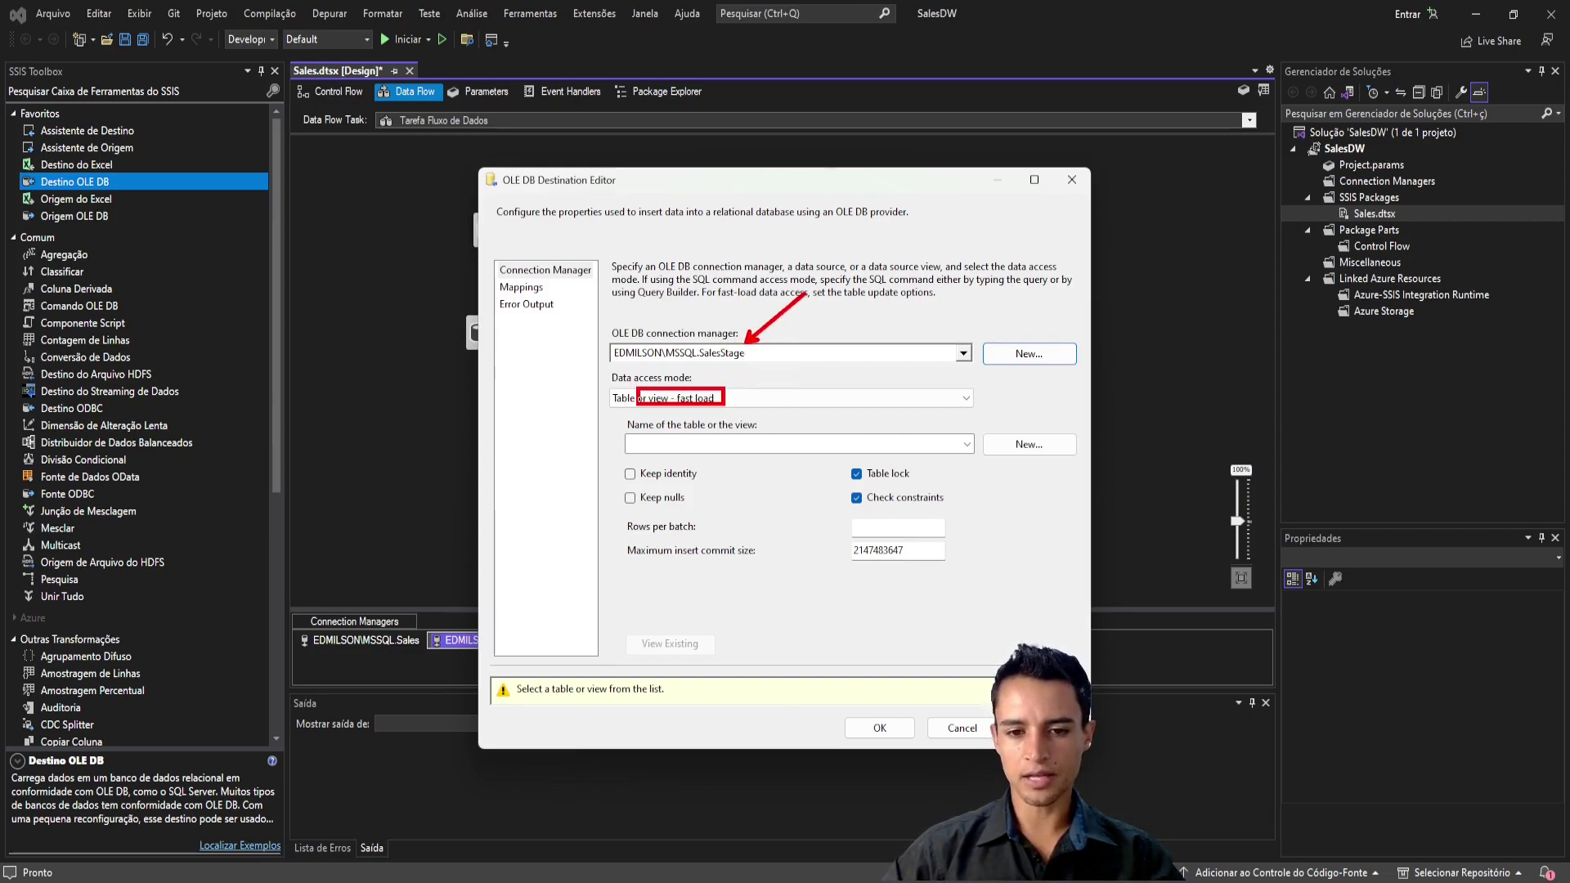
Step: Create a new table named VendasStage for the OLE DB destination from the generated CREATE TABLE script
left_click(883, 445)
left_click(723, 463)
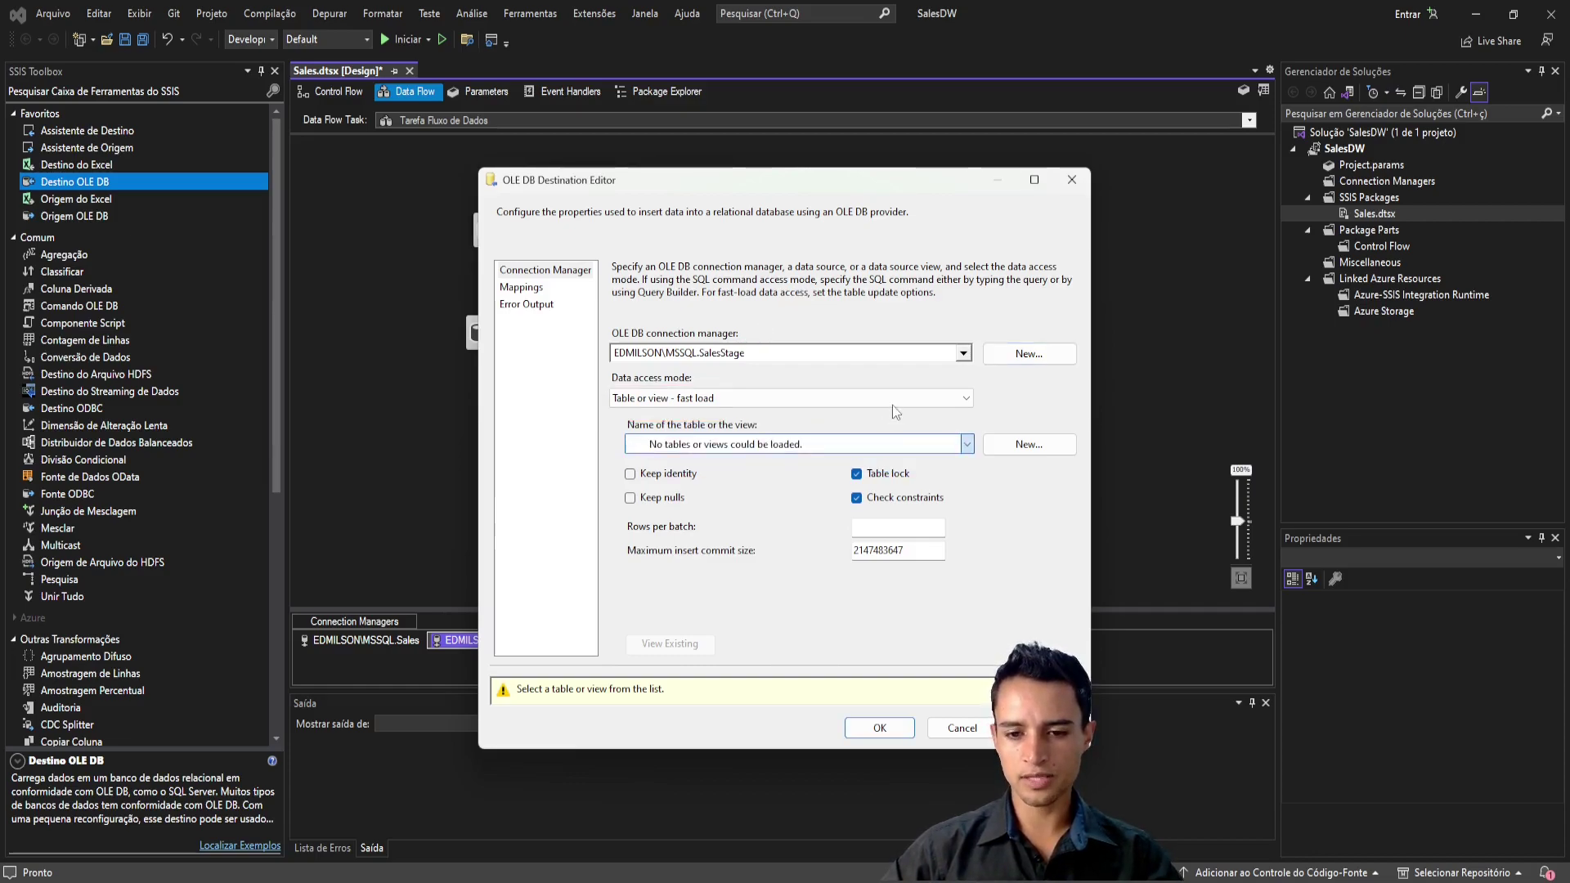
left_click(1014, 445)
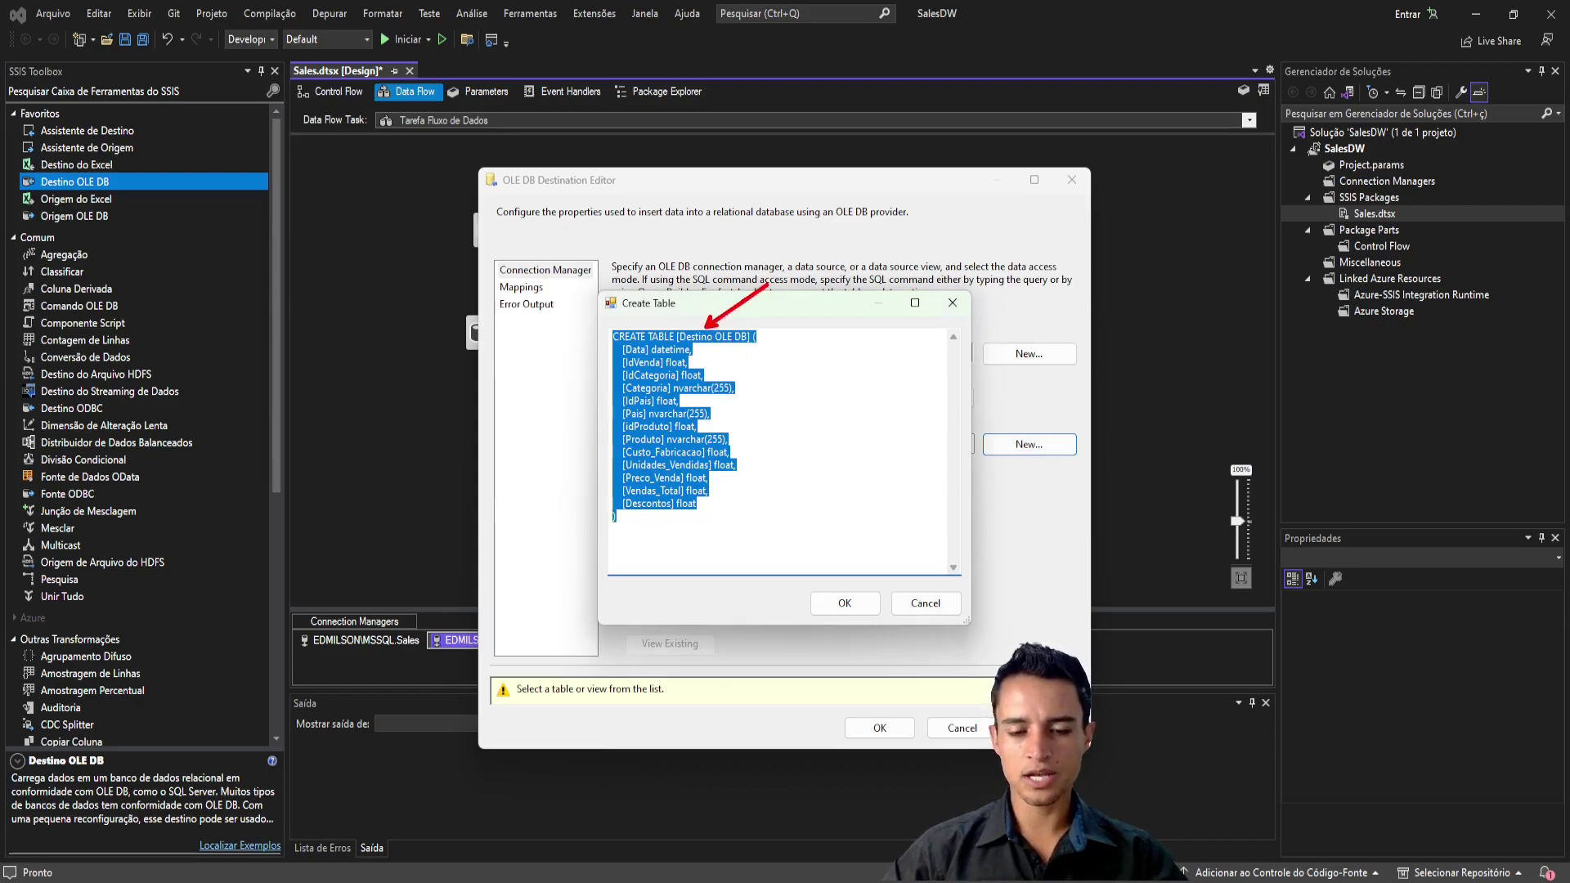
left_click(728, 376)
left_click_drag(682, 336, 744, 334)
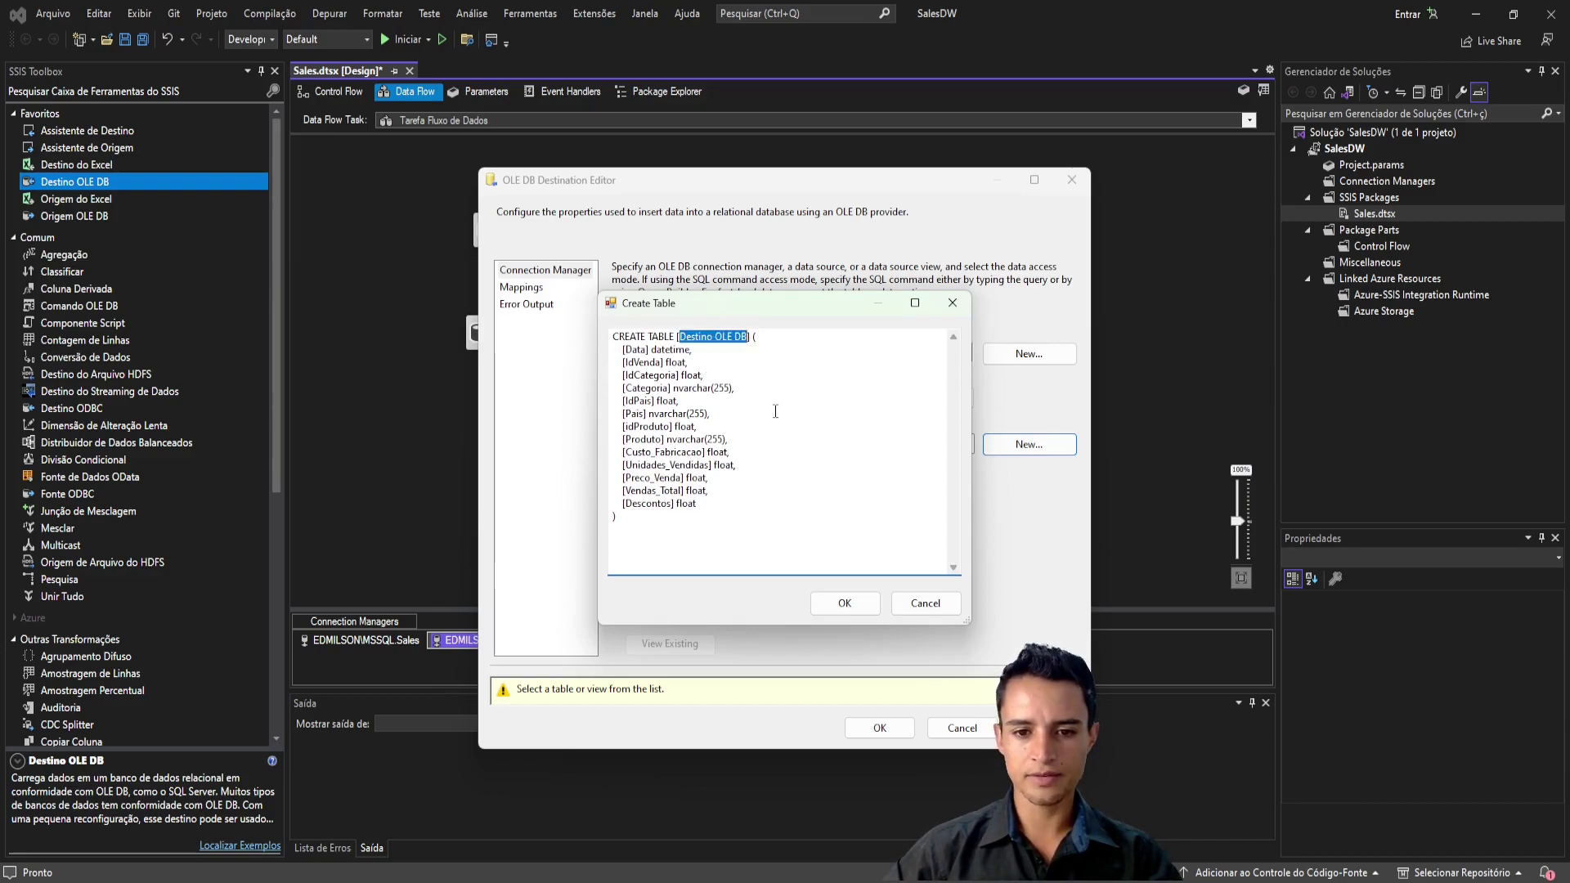
type("VendasSTage")
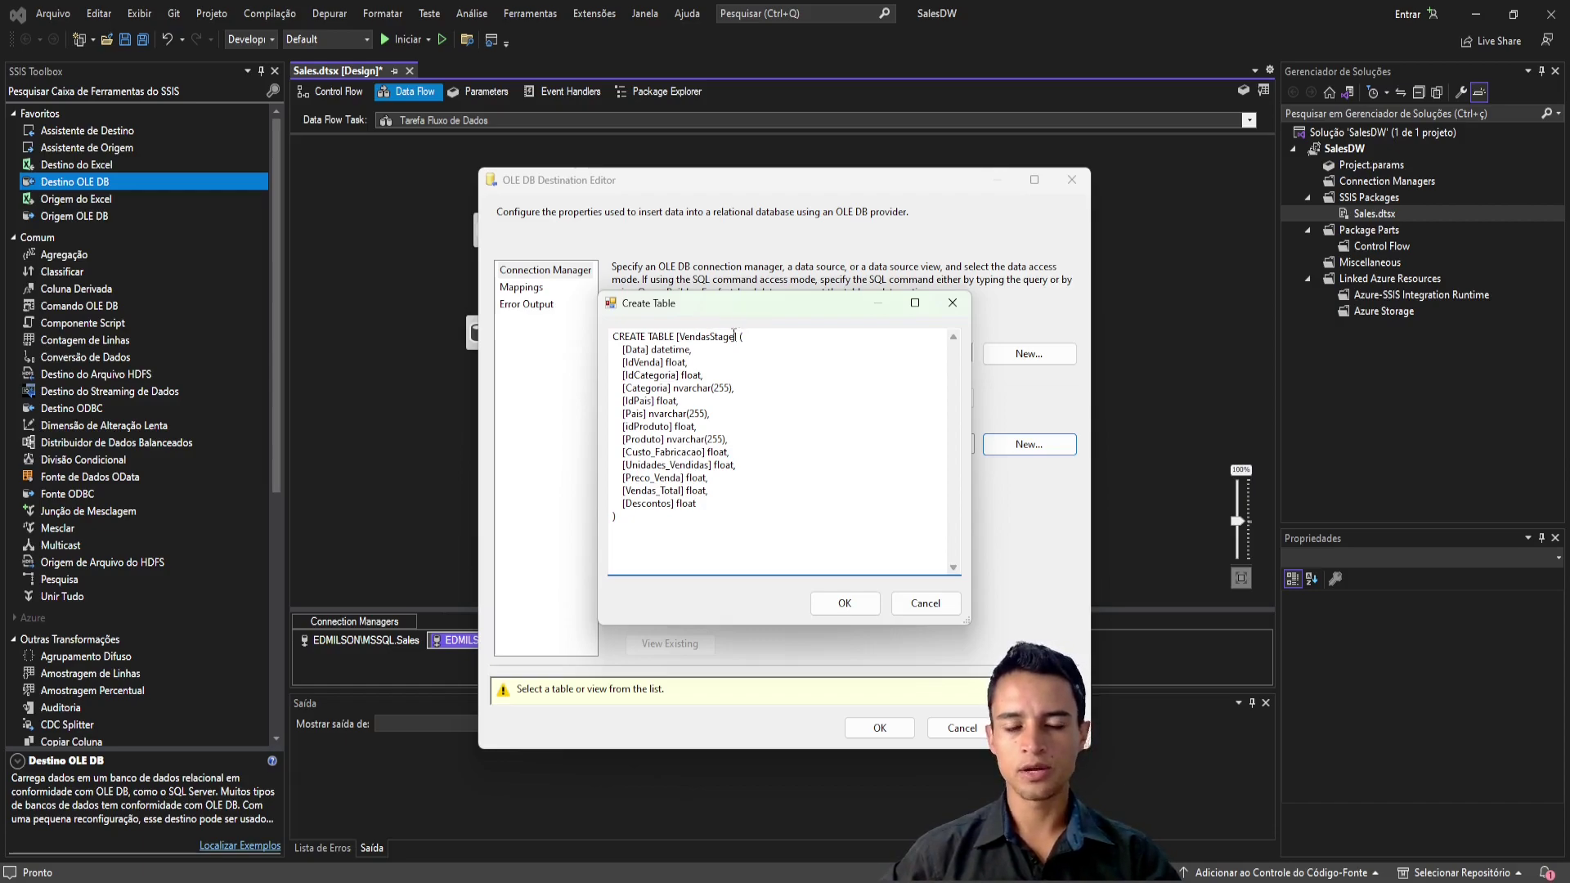
left_click_drag(677, 336, 743, 337)
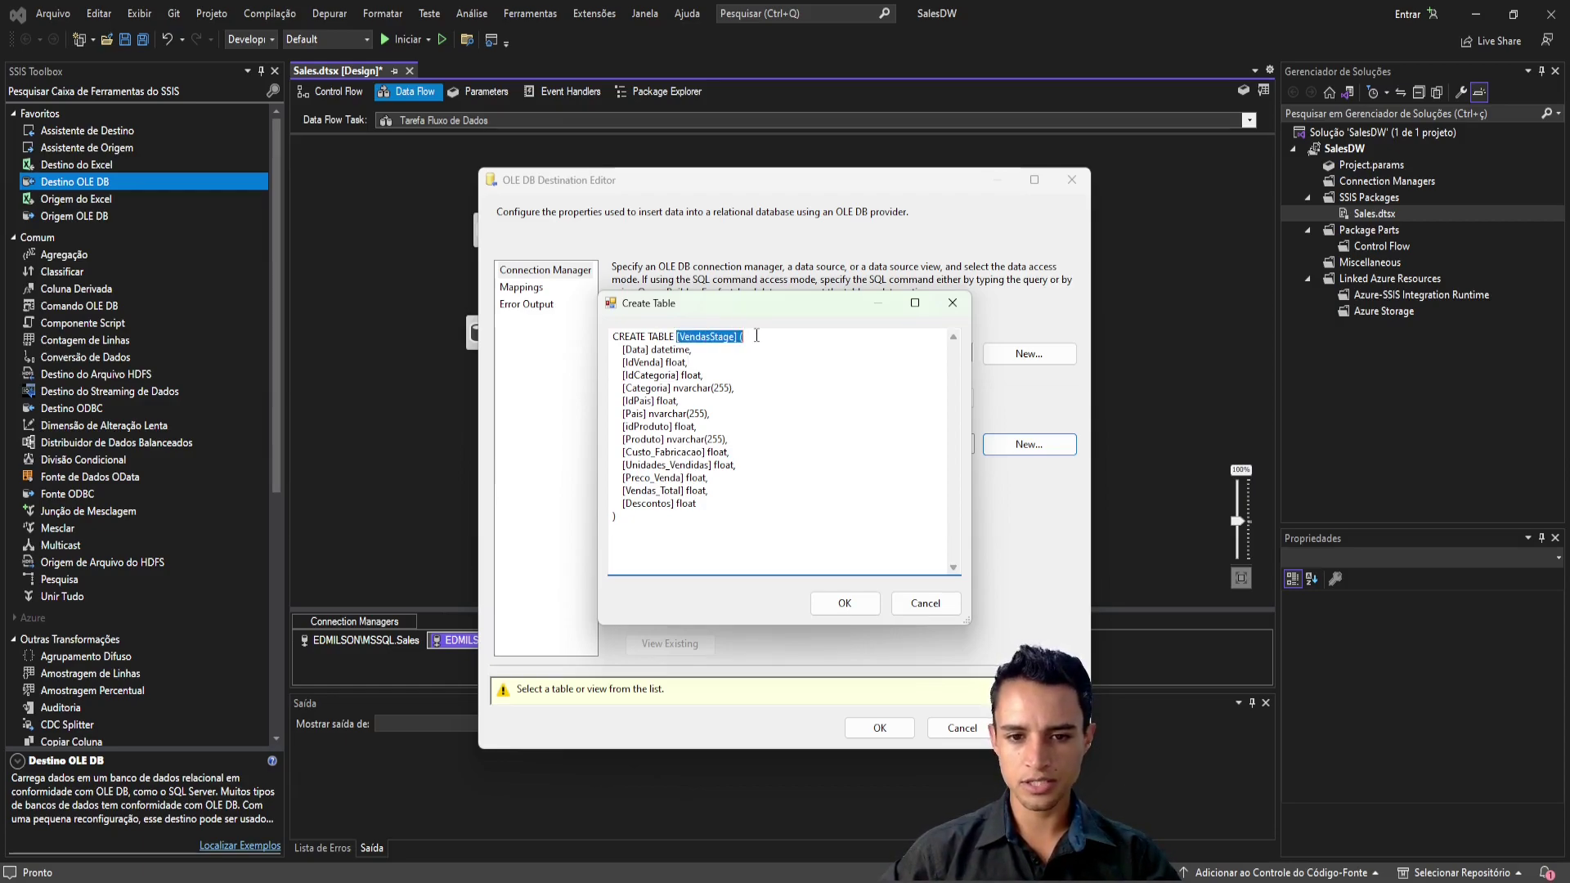
left_click(845, 602)
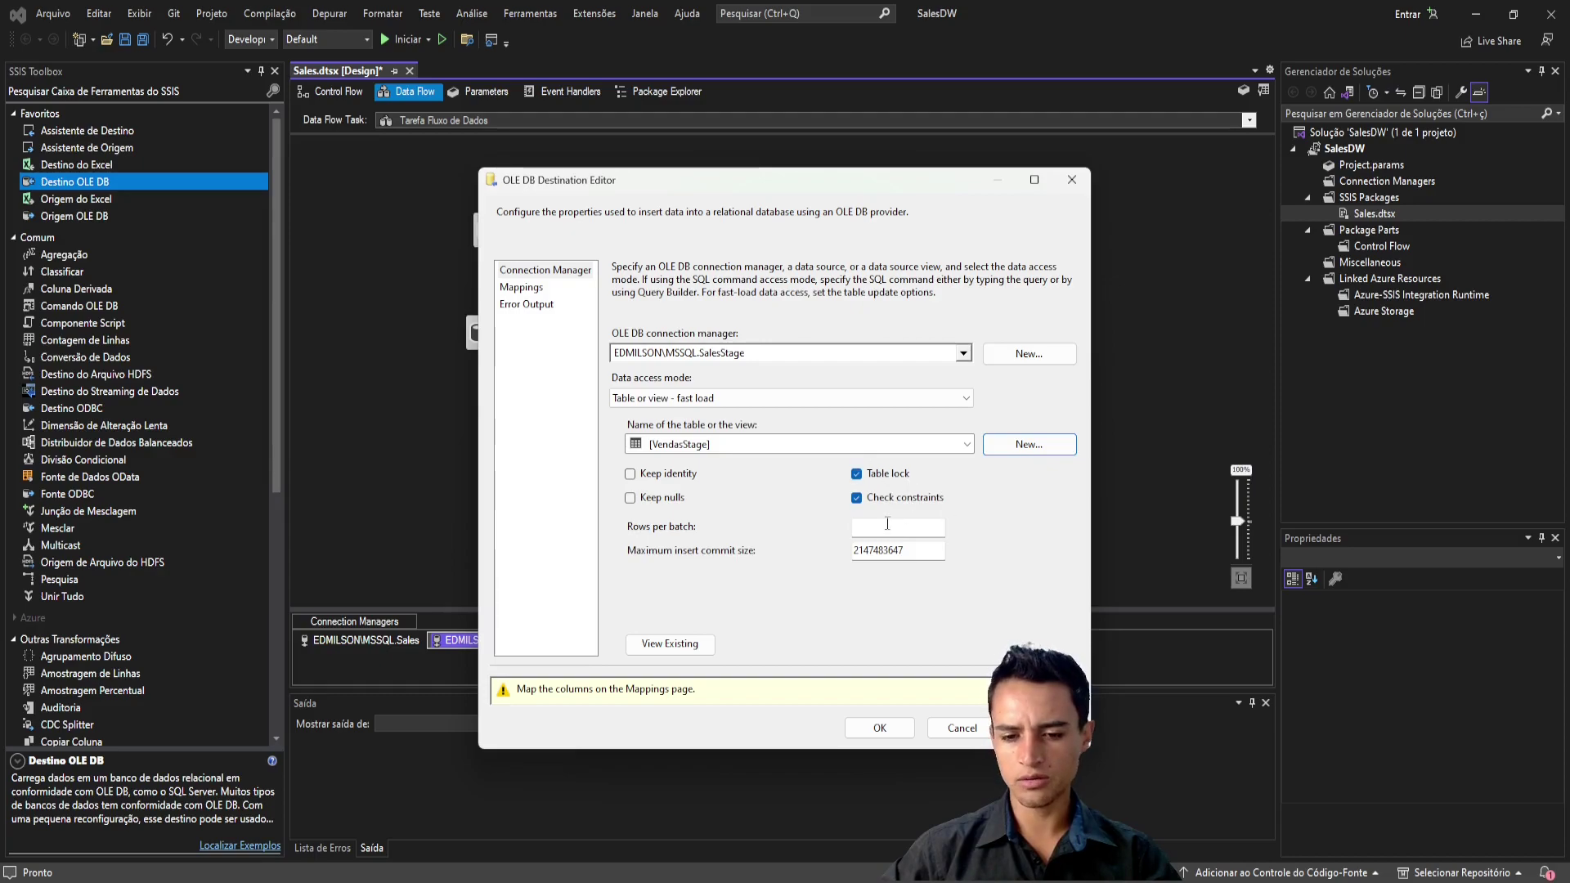
Step: Map the input columns to the VendasStage columns, review the mappings, and confirm the OLE DB destination's settings
left_click(522, 287)
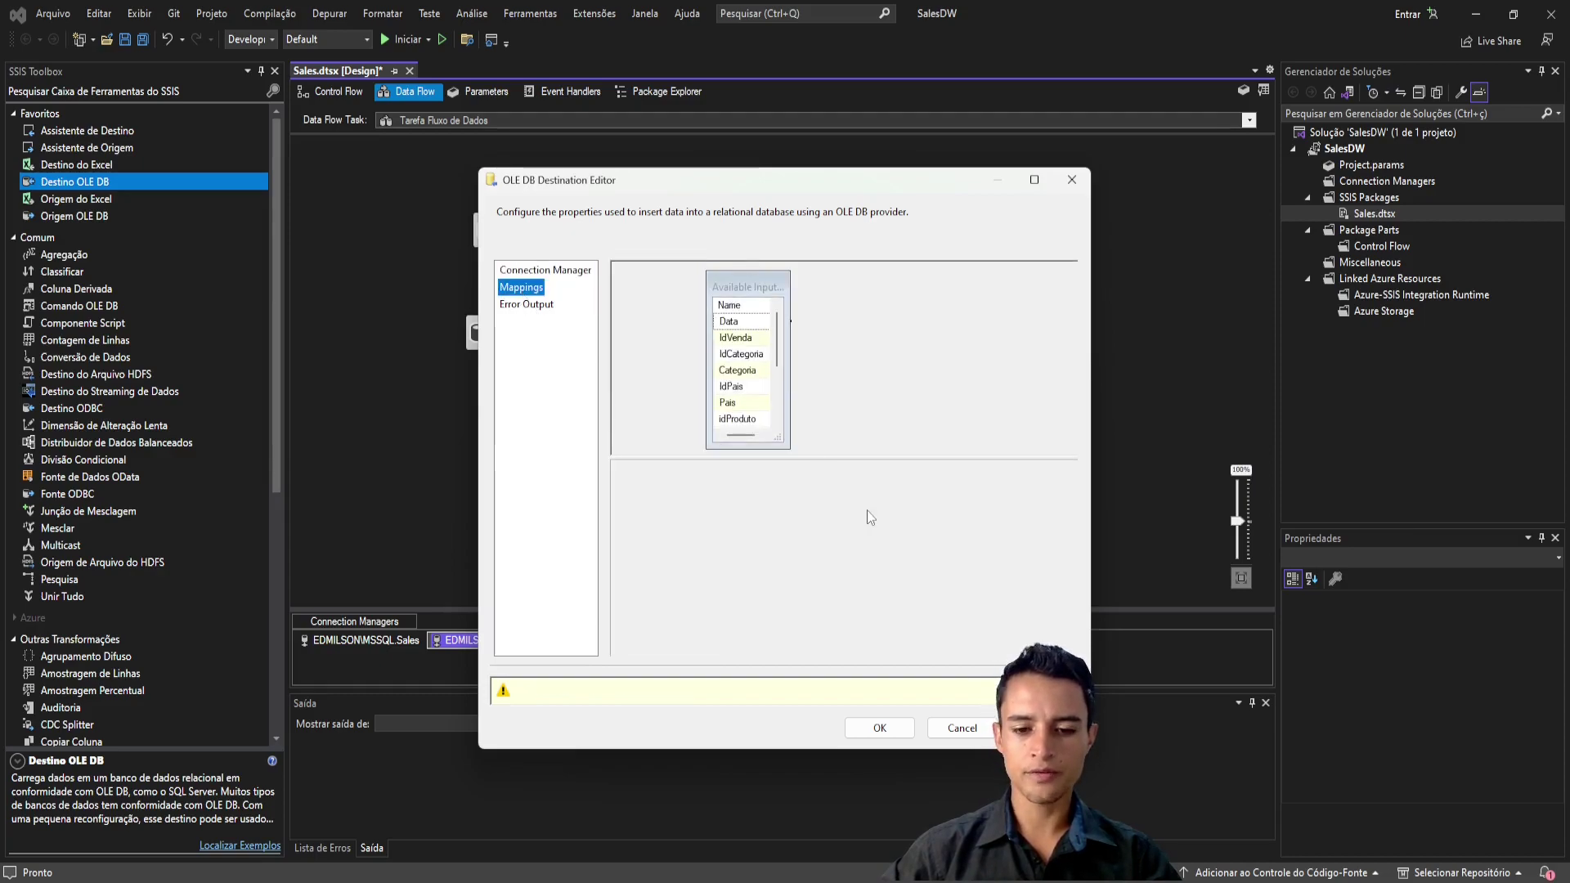
left_click_drag(1071, 507, 1060, 575)
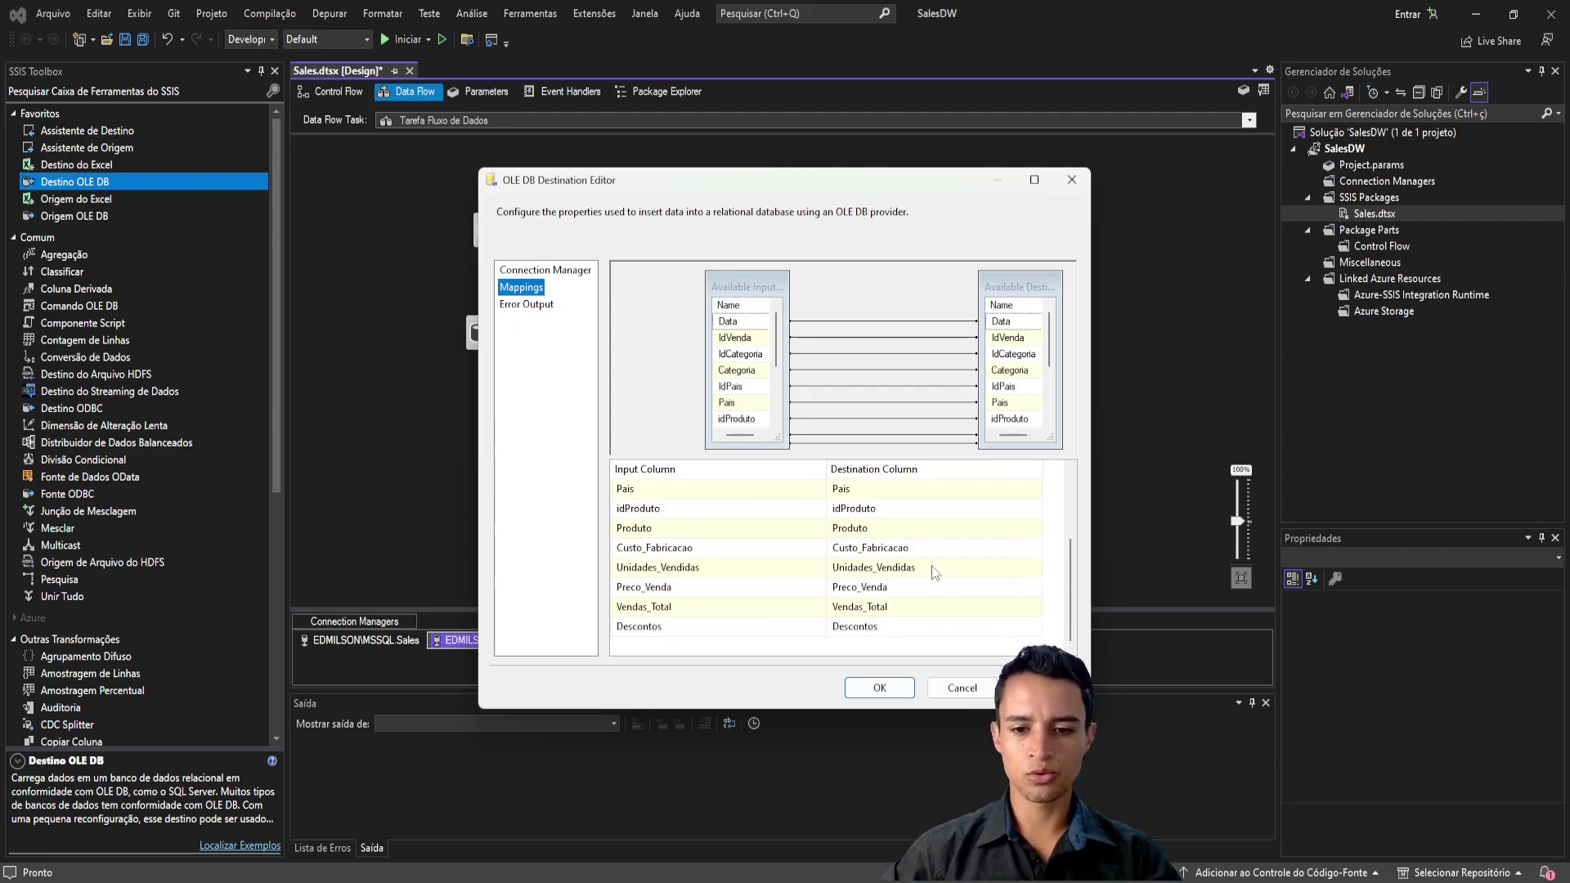
left_click_drag(1069, 573, 1070, 511)
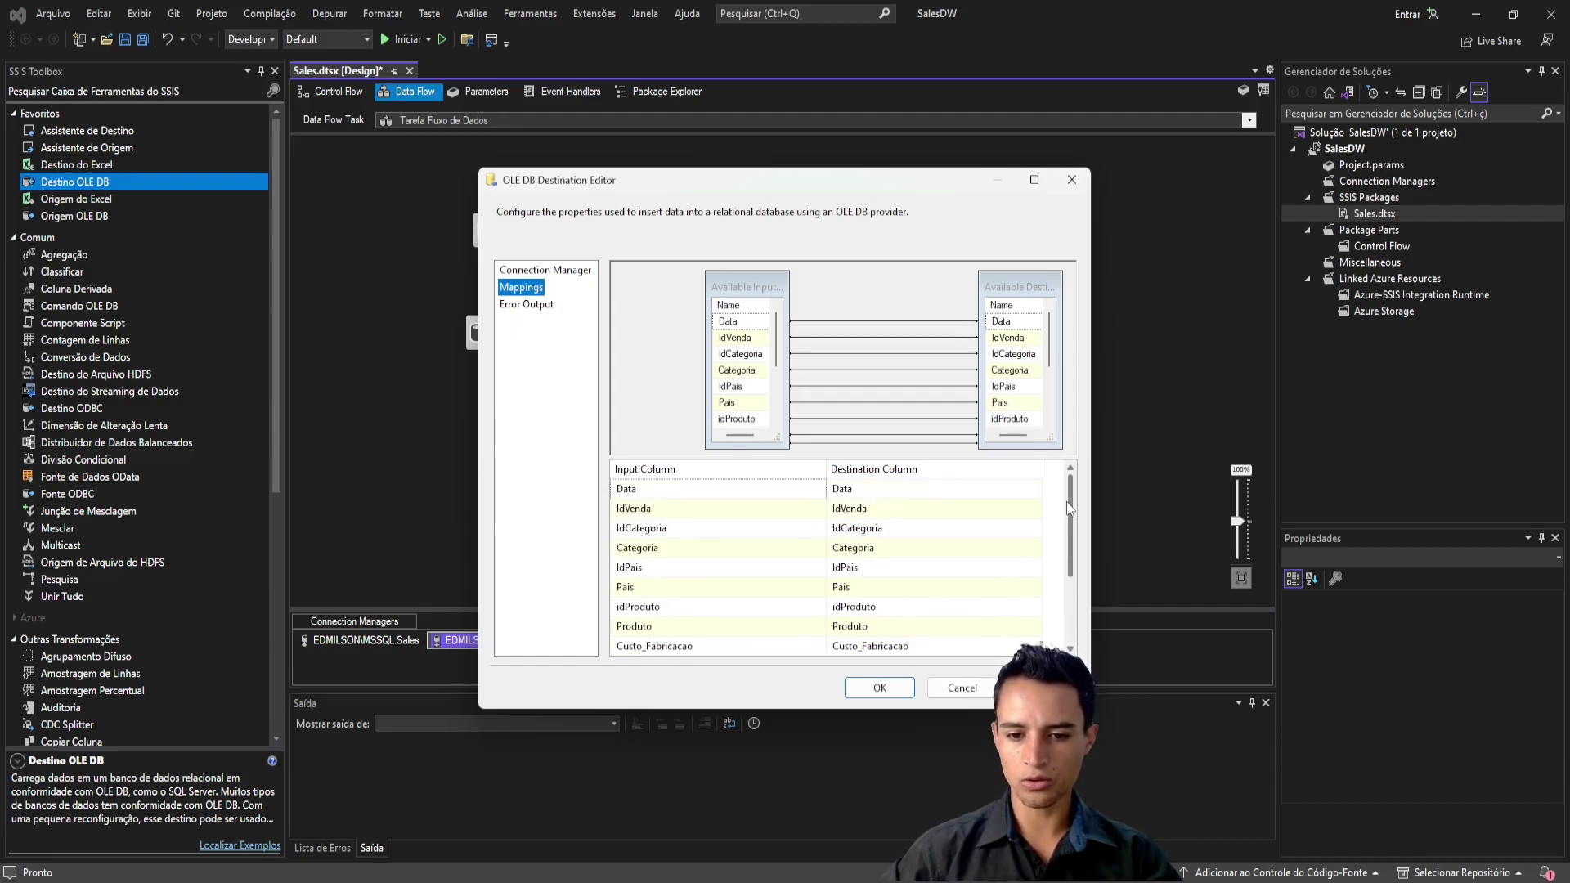
scroll(1060, 544, "down", 2)
scroll(760, 404, "down", 2)
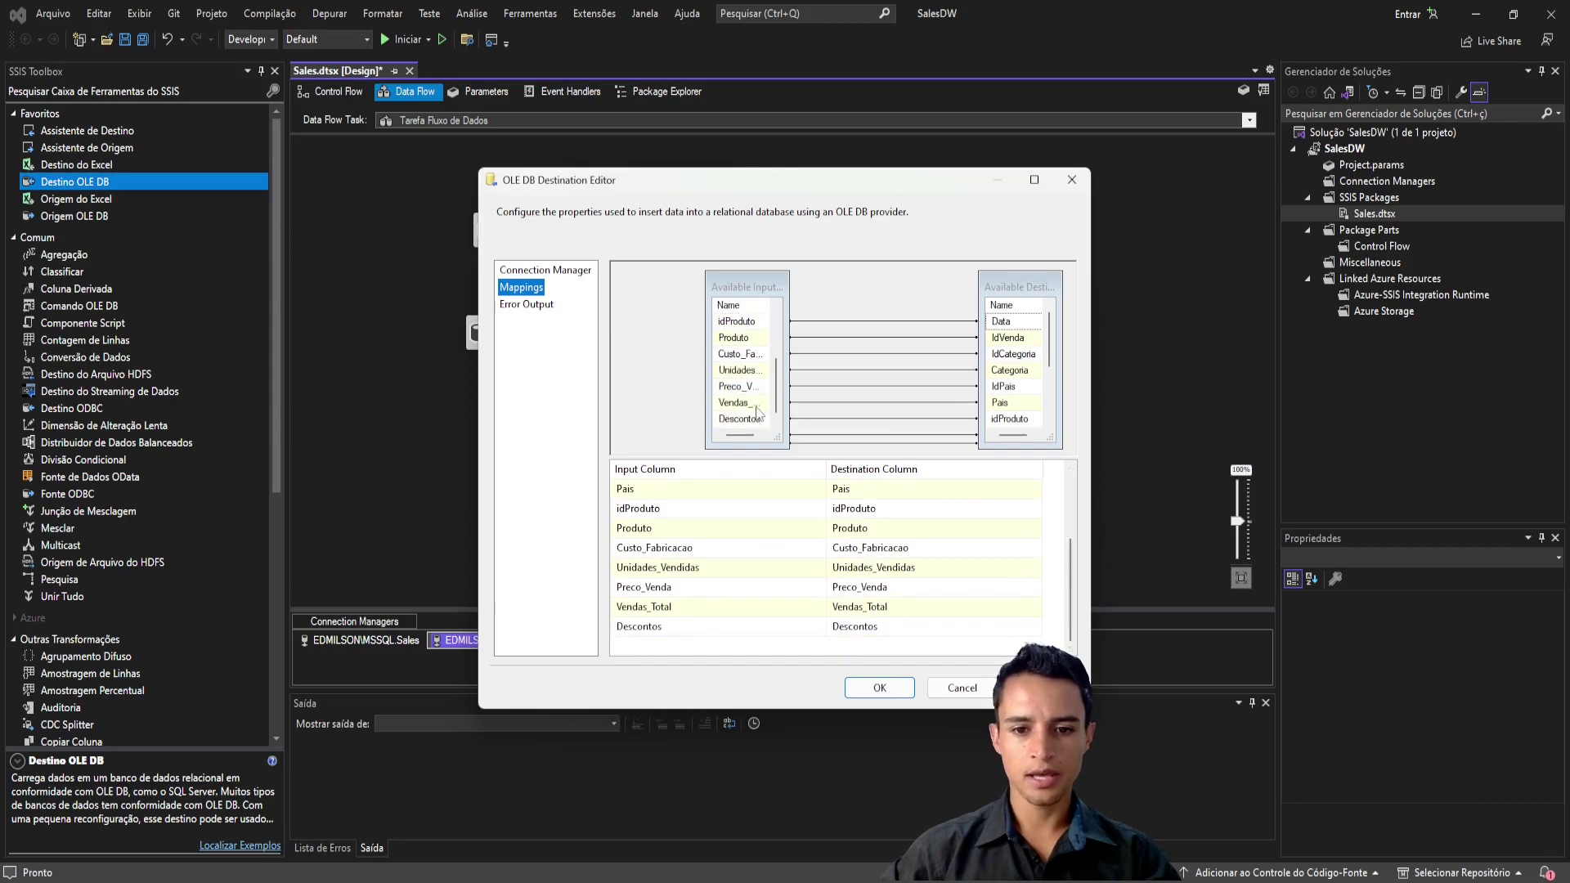
left_click(879, 687)
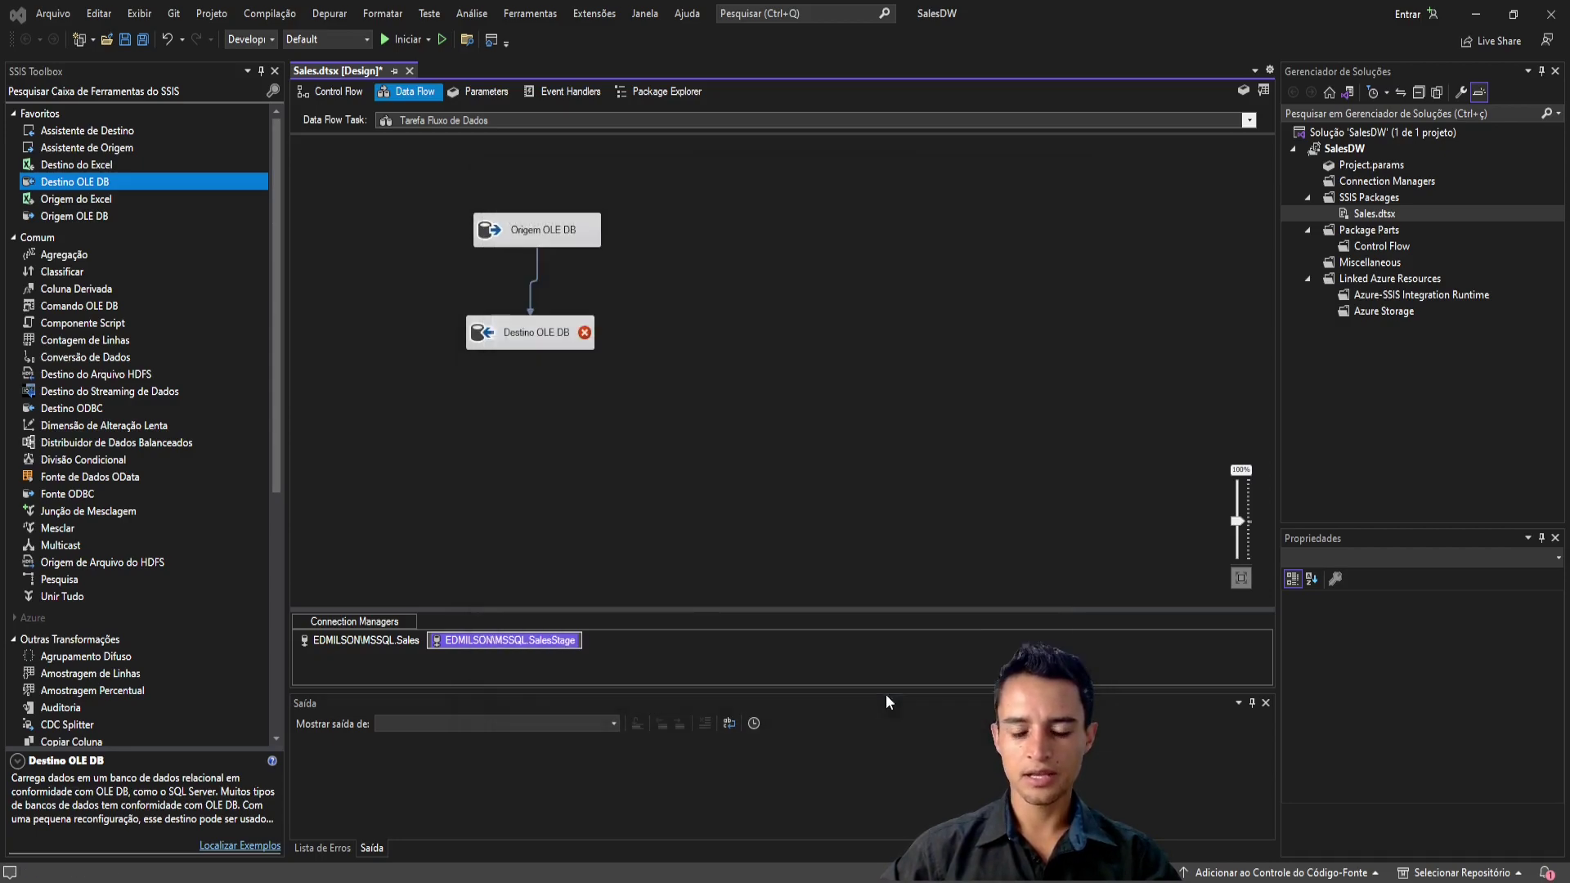
Step: Return to the package's control flow, reposition the data flow task inside the sequence container, and run the package
left_click(722, 253)
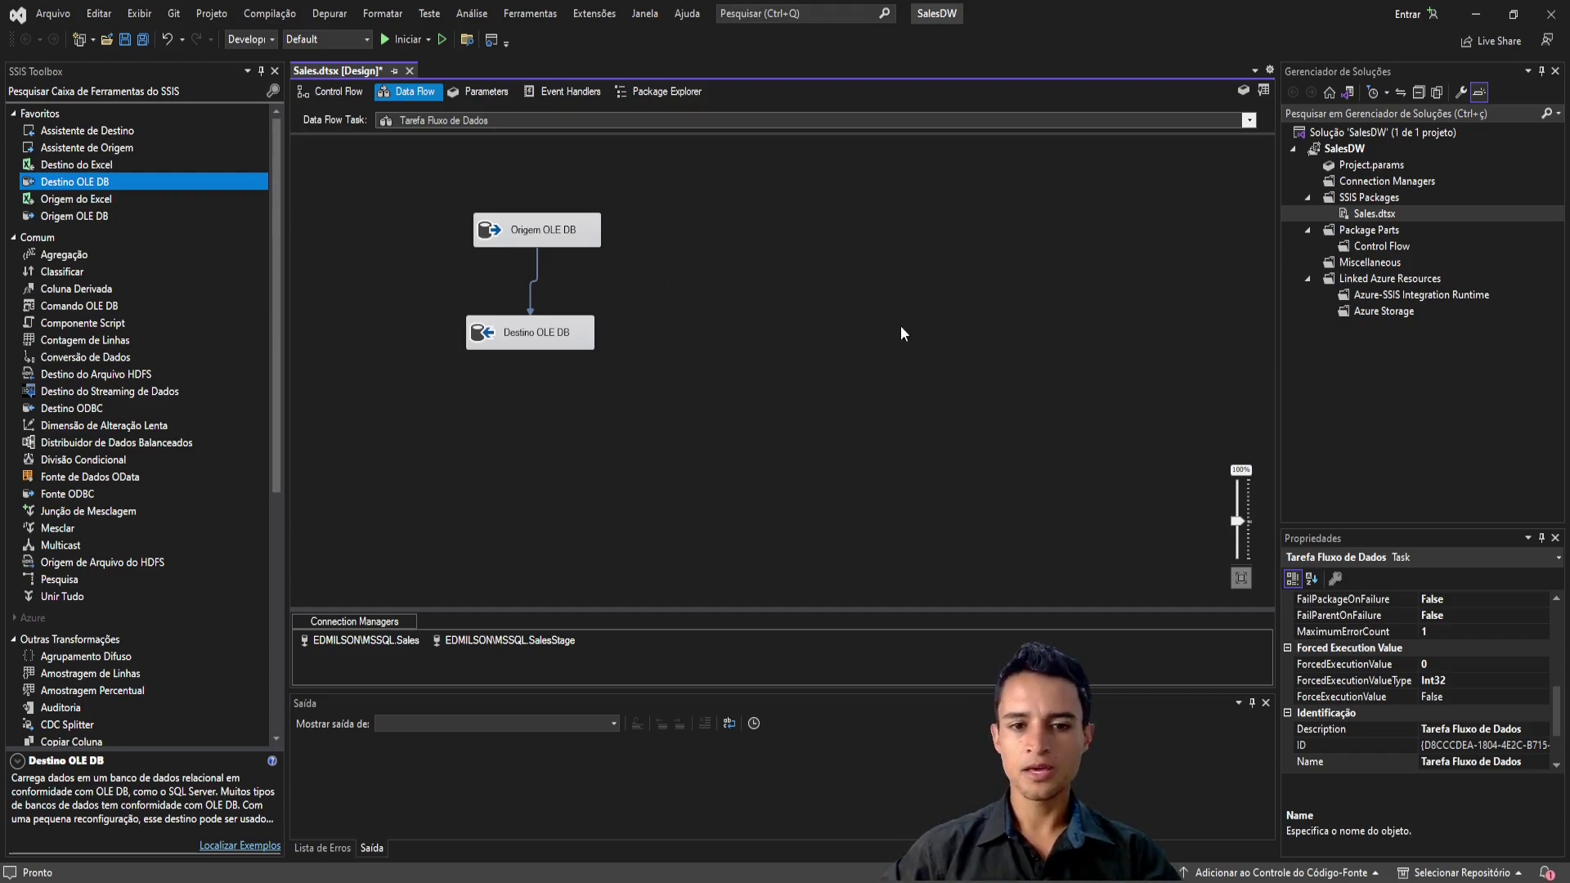
left_click(335, 92)
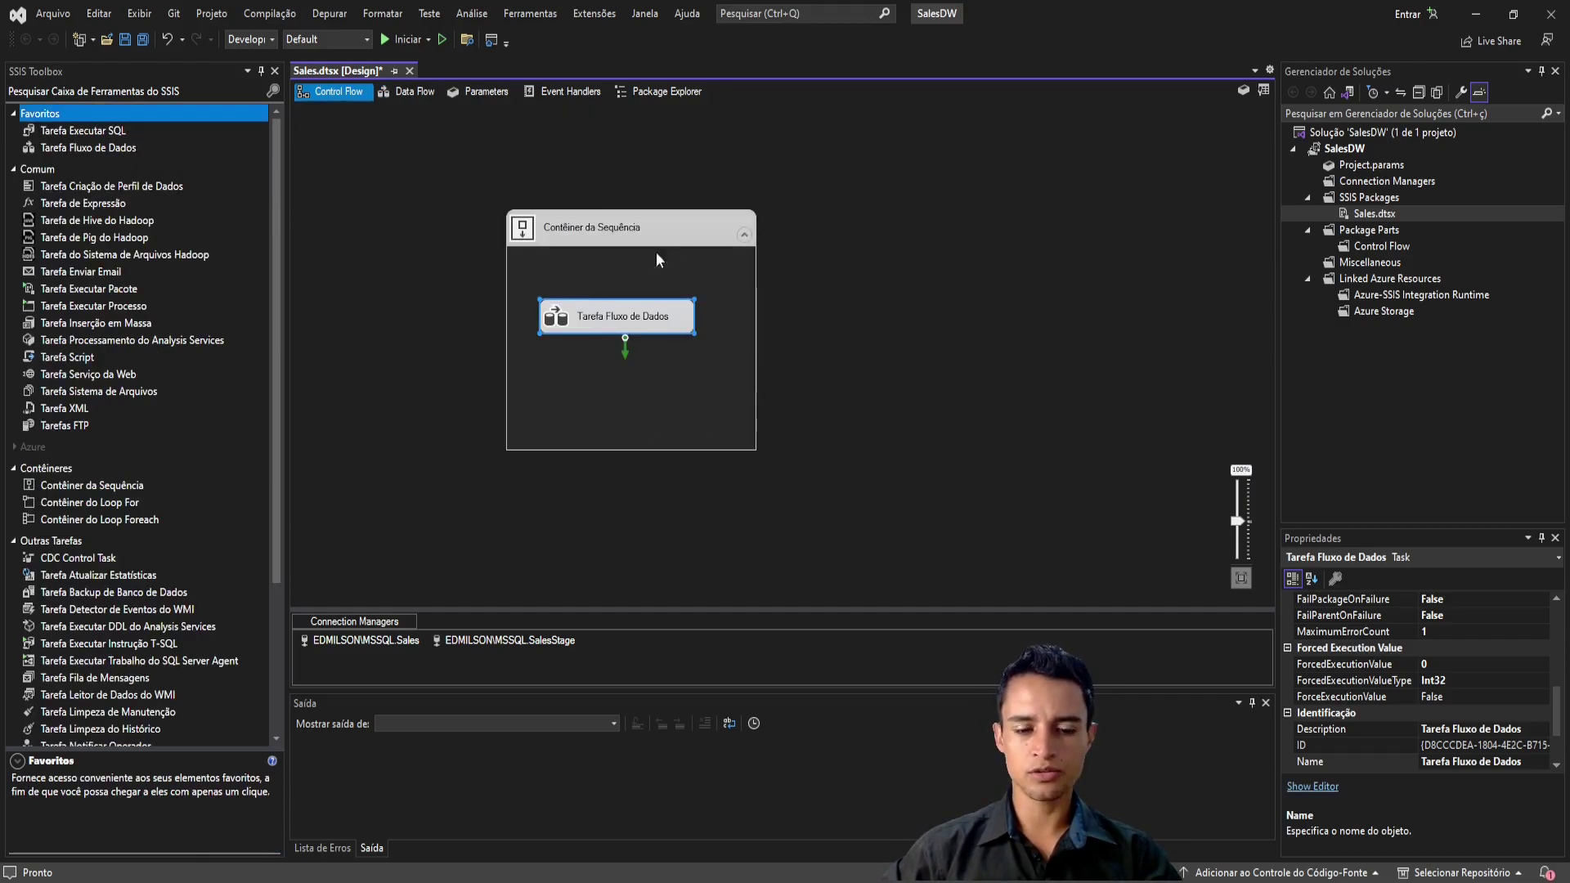
left_click(629, 235)
left_click_drag(642, 319, 646, 336)
left_click(572, 192)
left_click(398, 38)
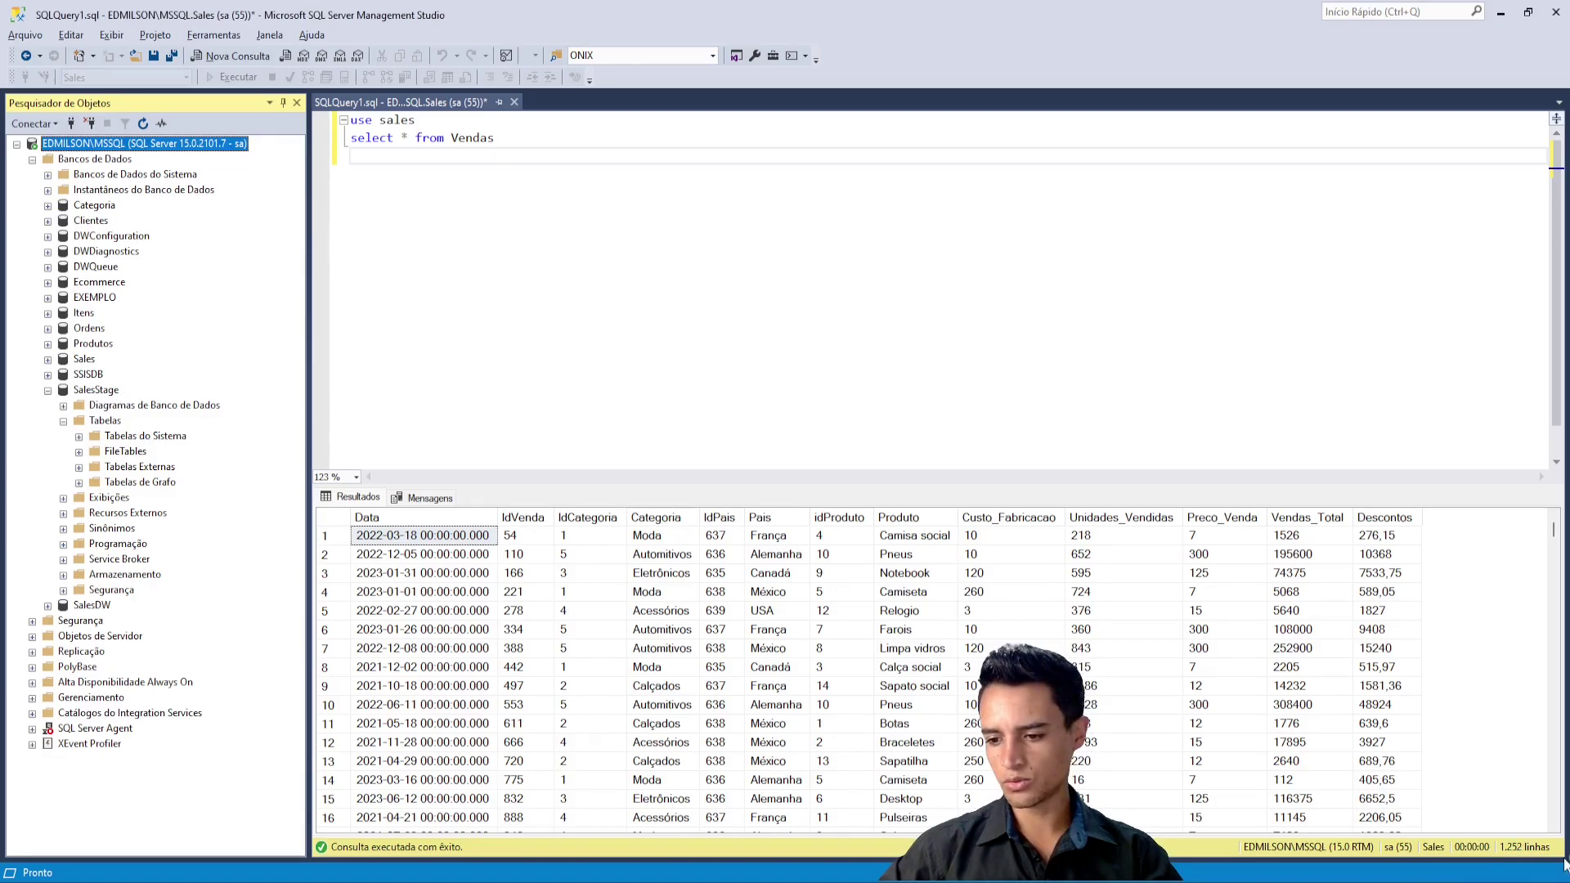
Step: Inspect the executed data flow between the OLE DB source and destination in Visual Studio, and stop debugging
key("alt+Tab")
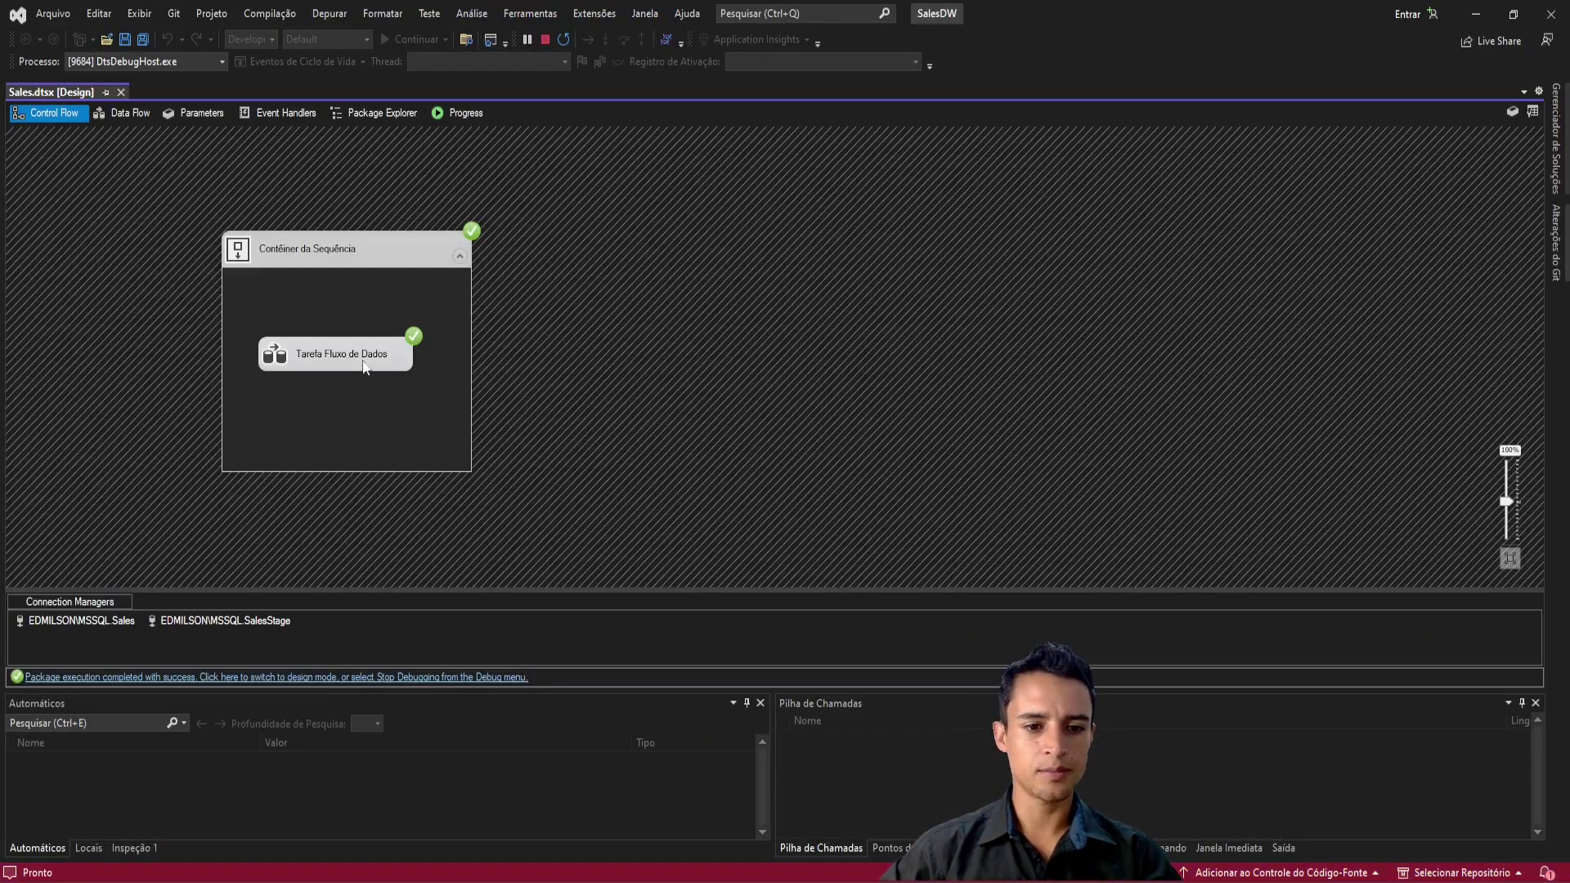
double_click(343, 359)
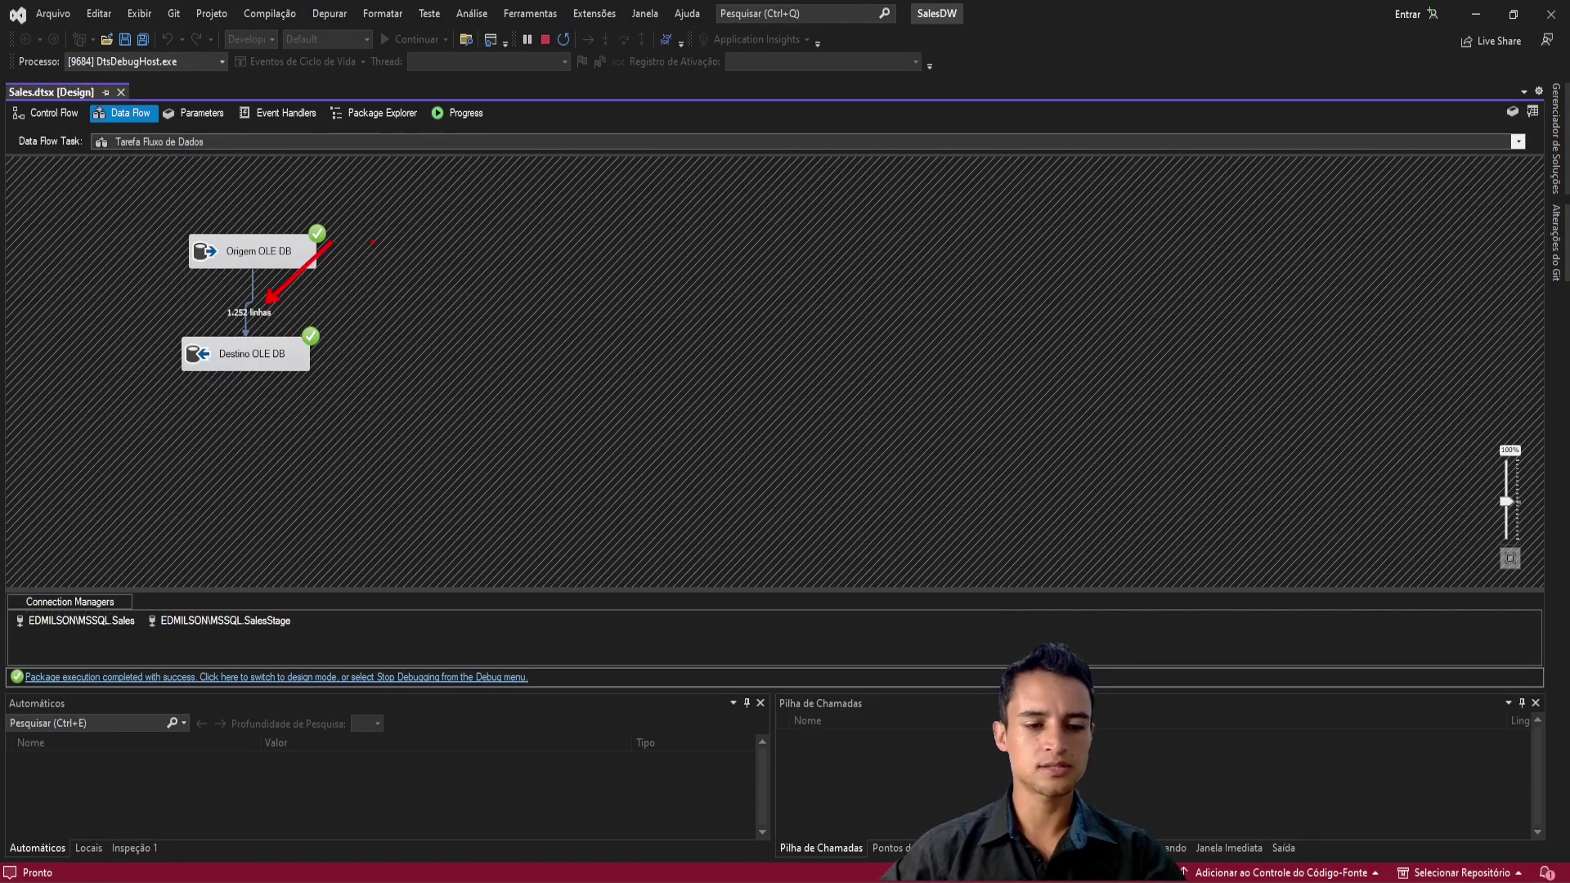
key("Escape")
left_click(547, 41)
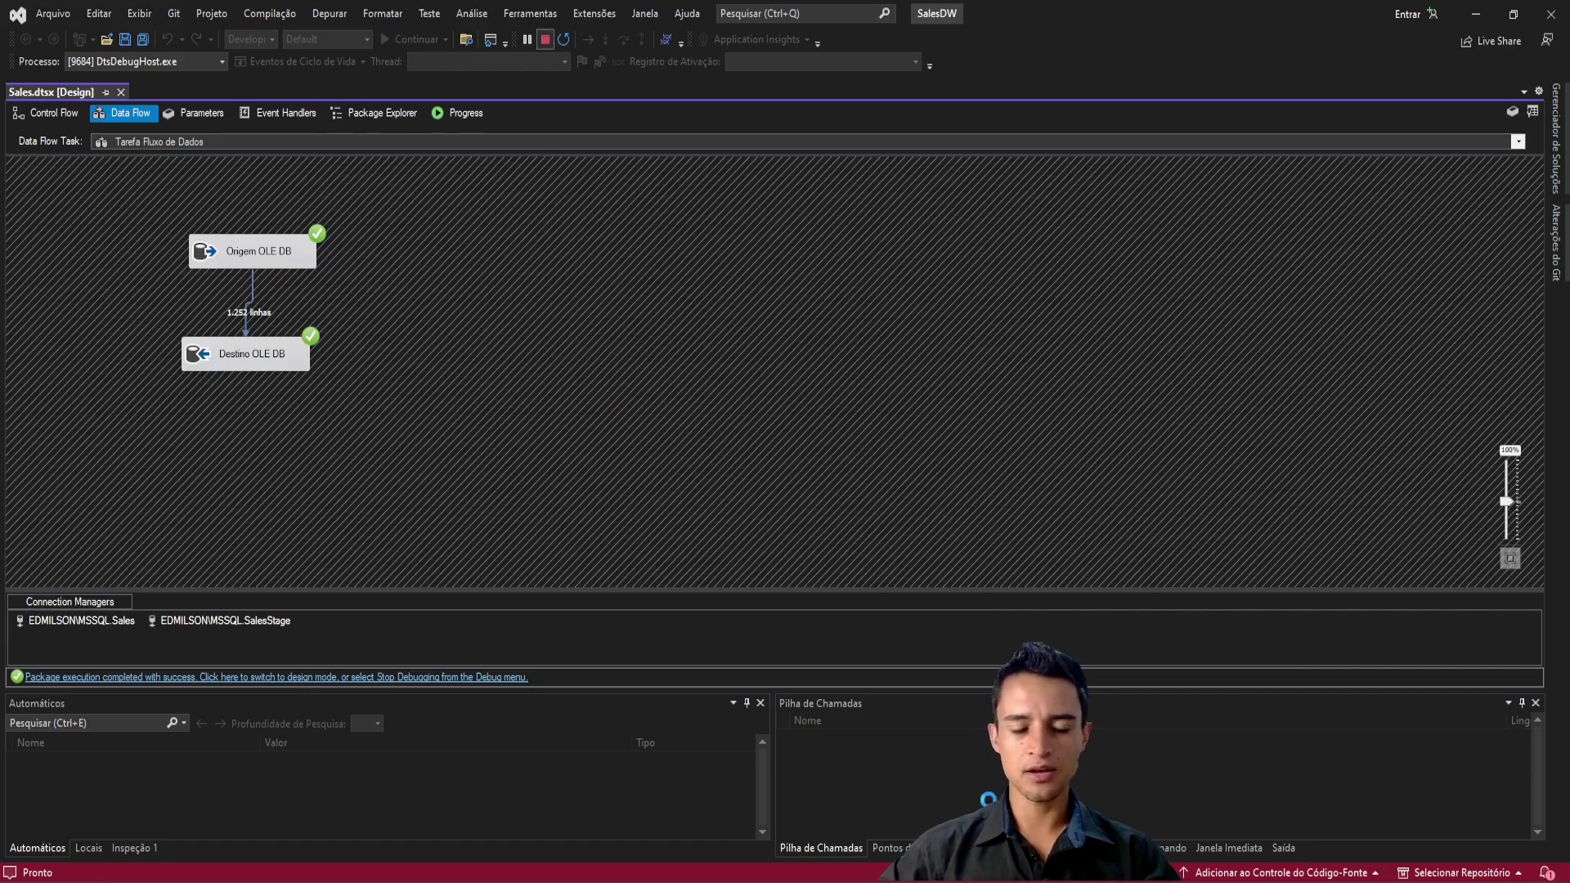
Step: In SQL Server Management Studio, refresh the SalesStage database and query the top 1000 rows of dbo.VendasStage
key("alt+Tab")
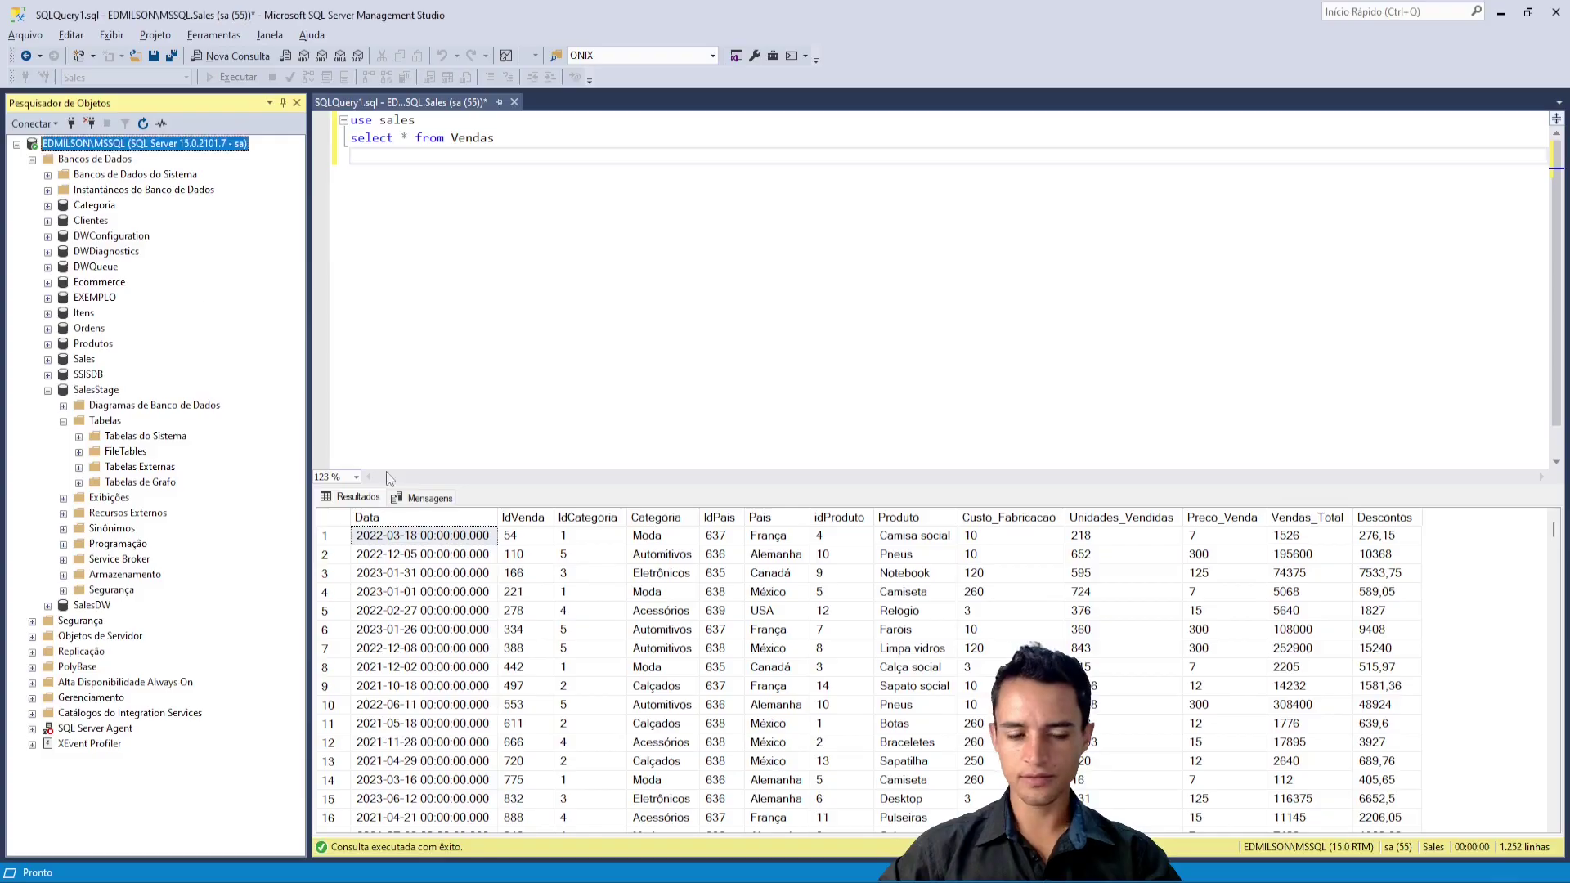
right_click(81, 394)
left_click(147, 651)
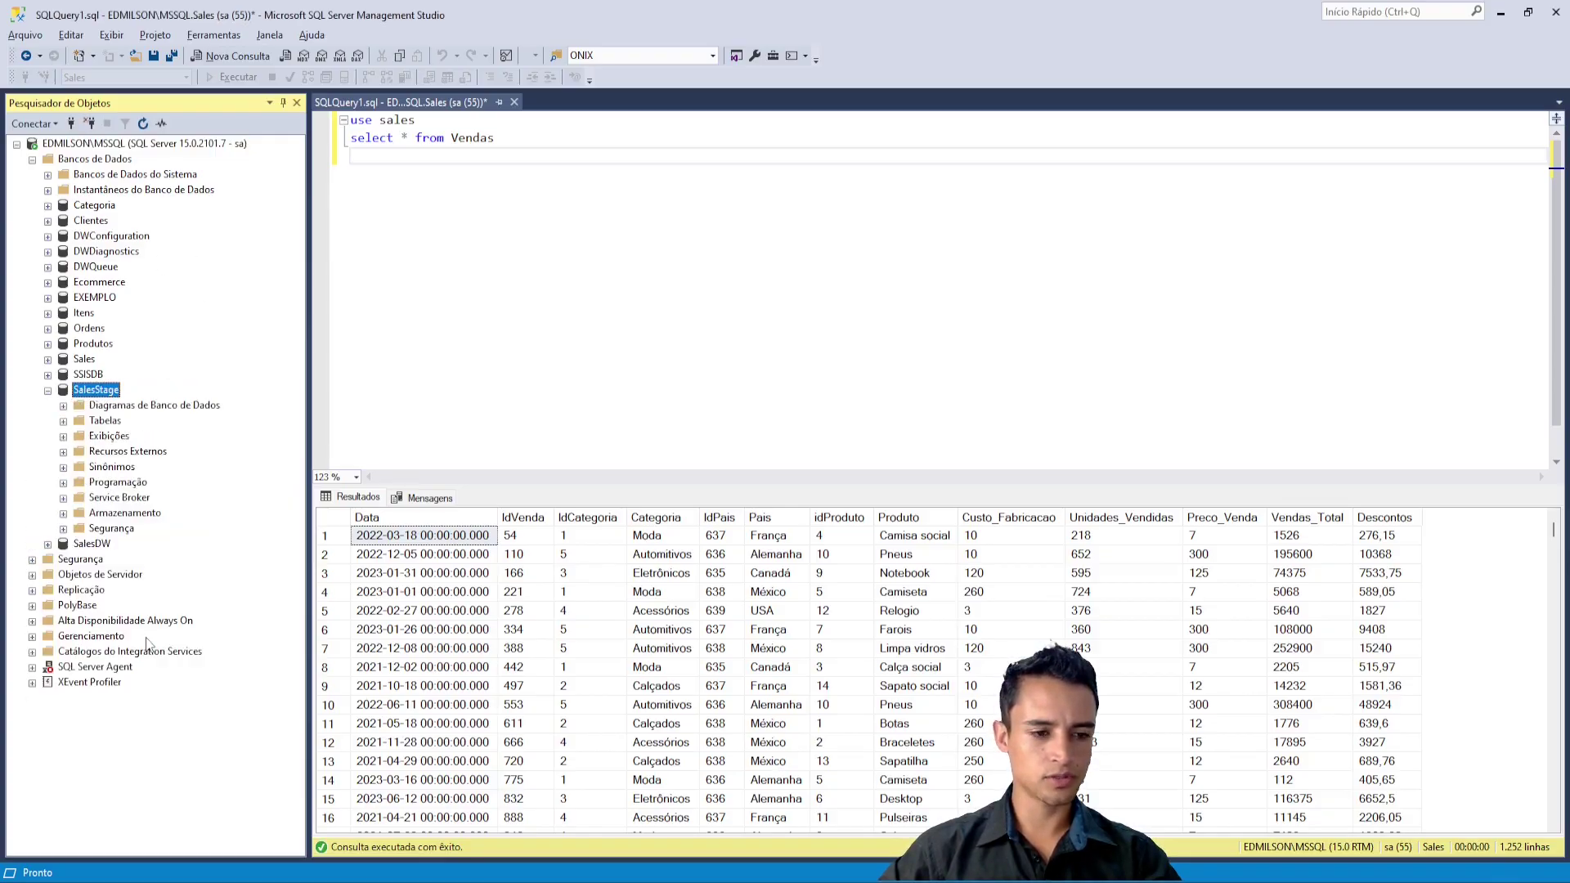
left_click(64, 421)
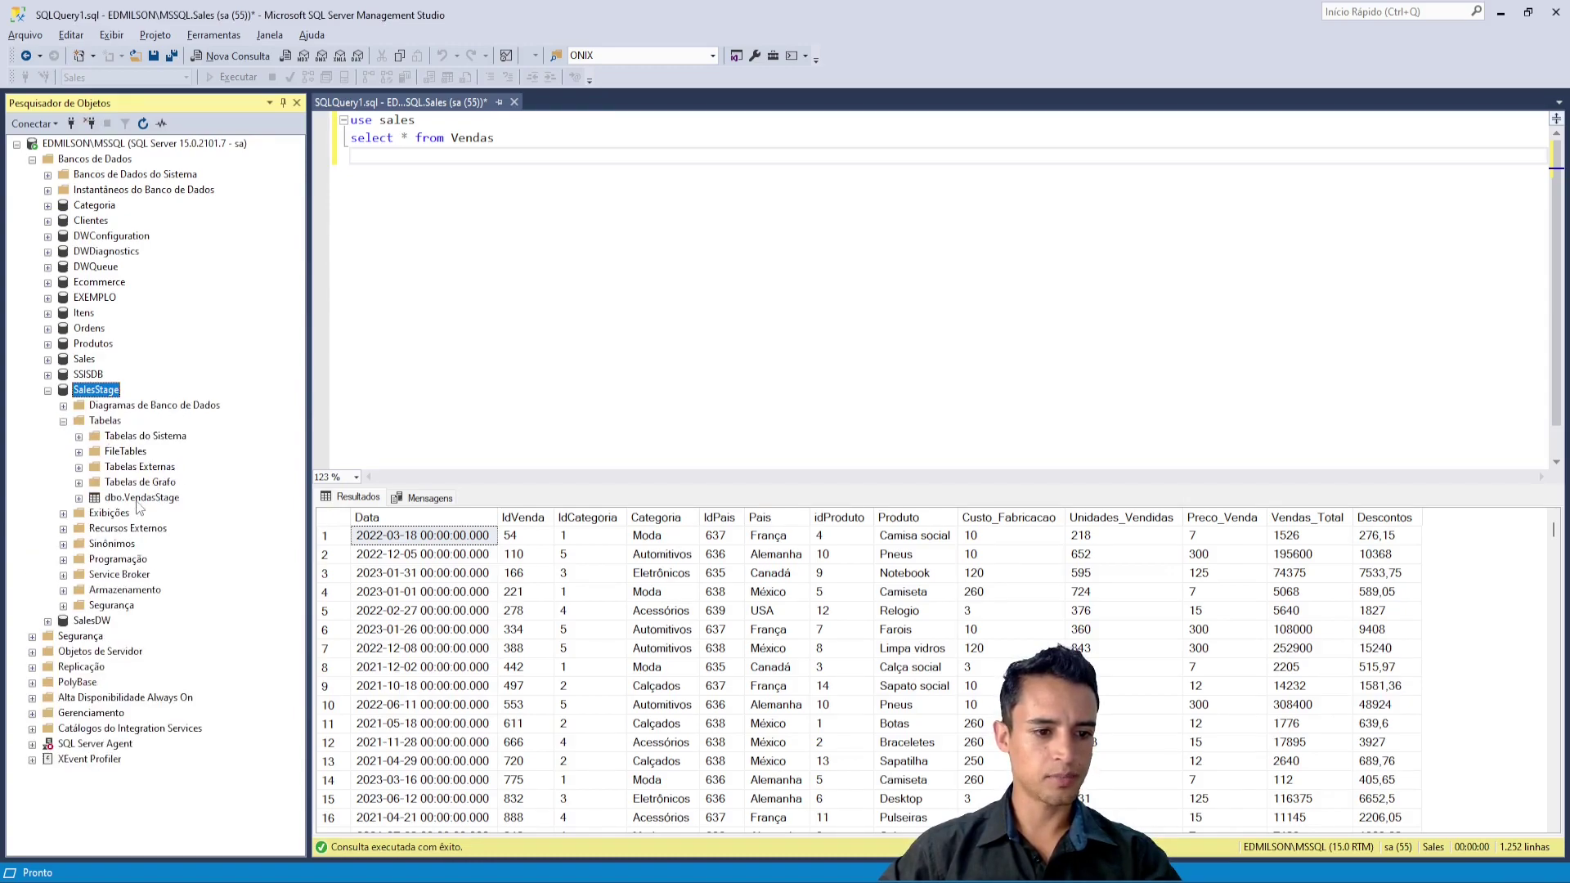
left_click(140, 498)
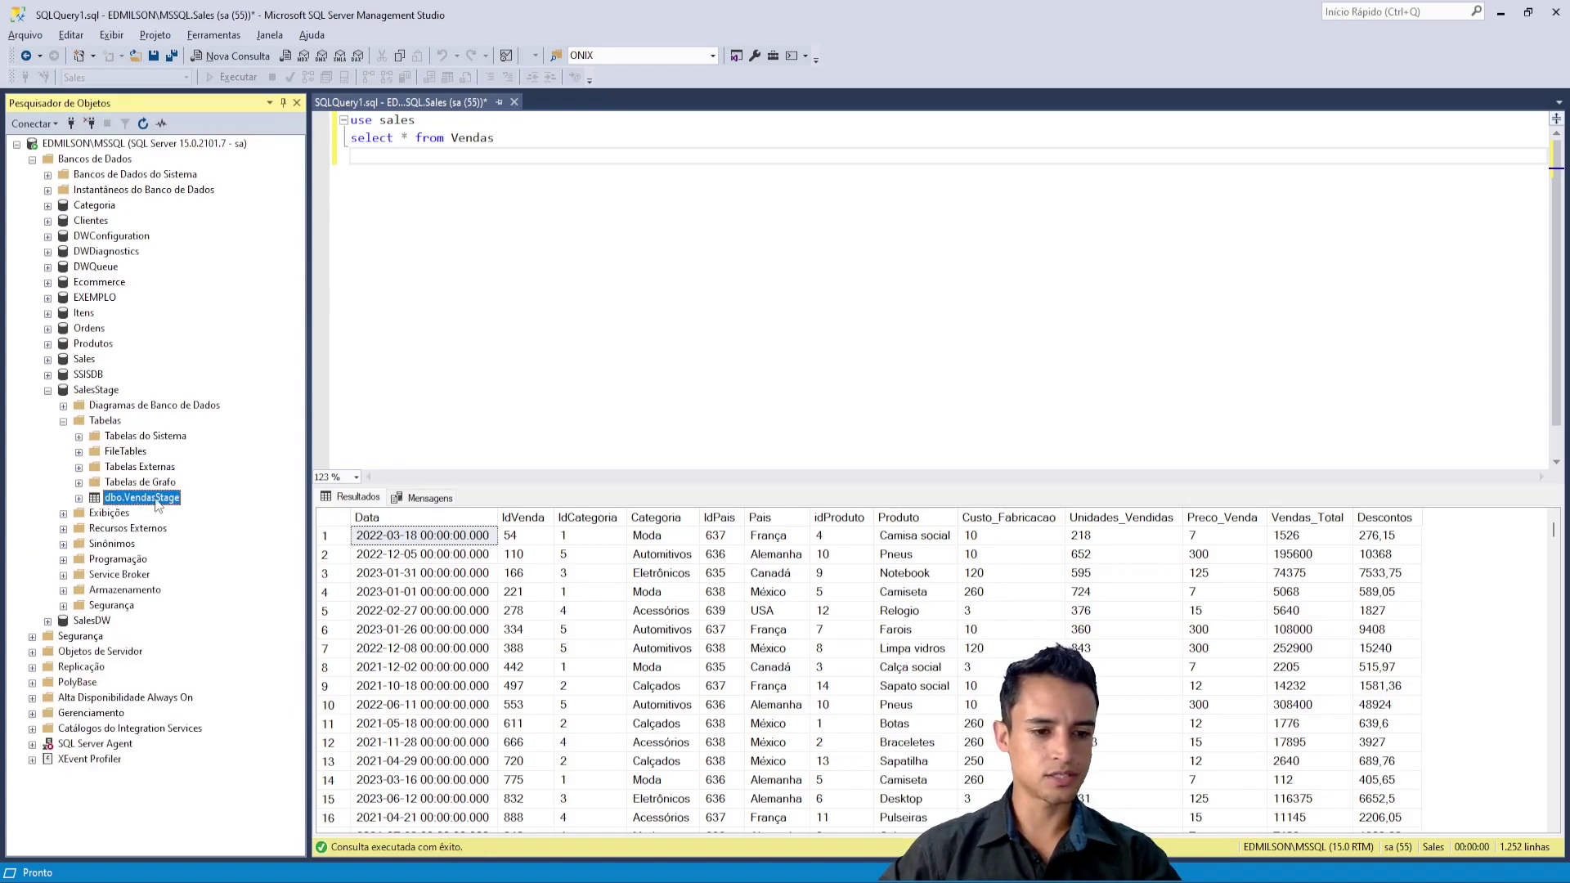
right_click(157, 502)
left_click(244, 524)
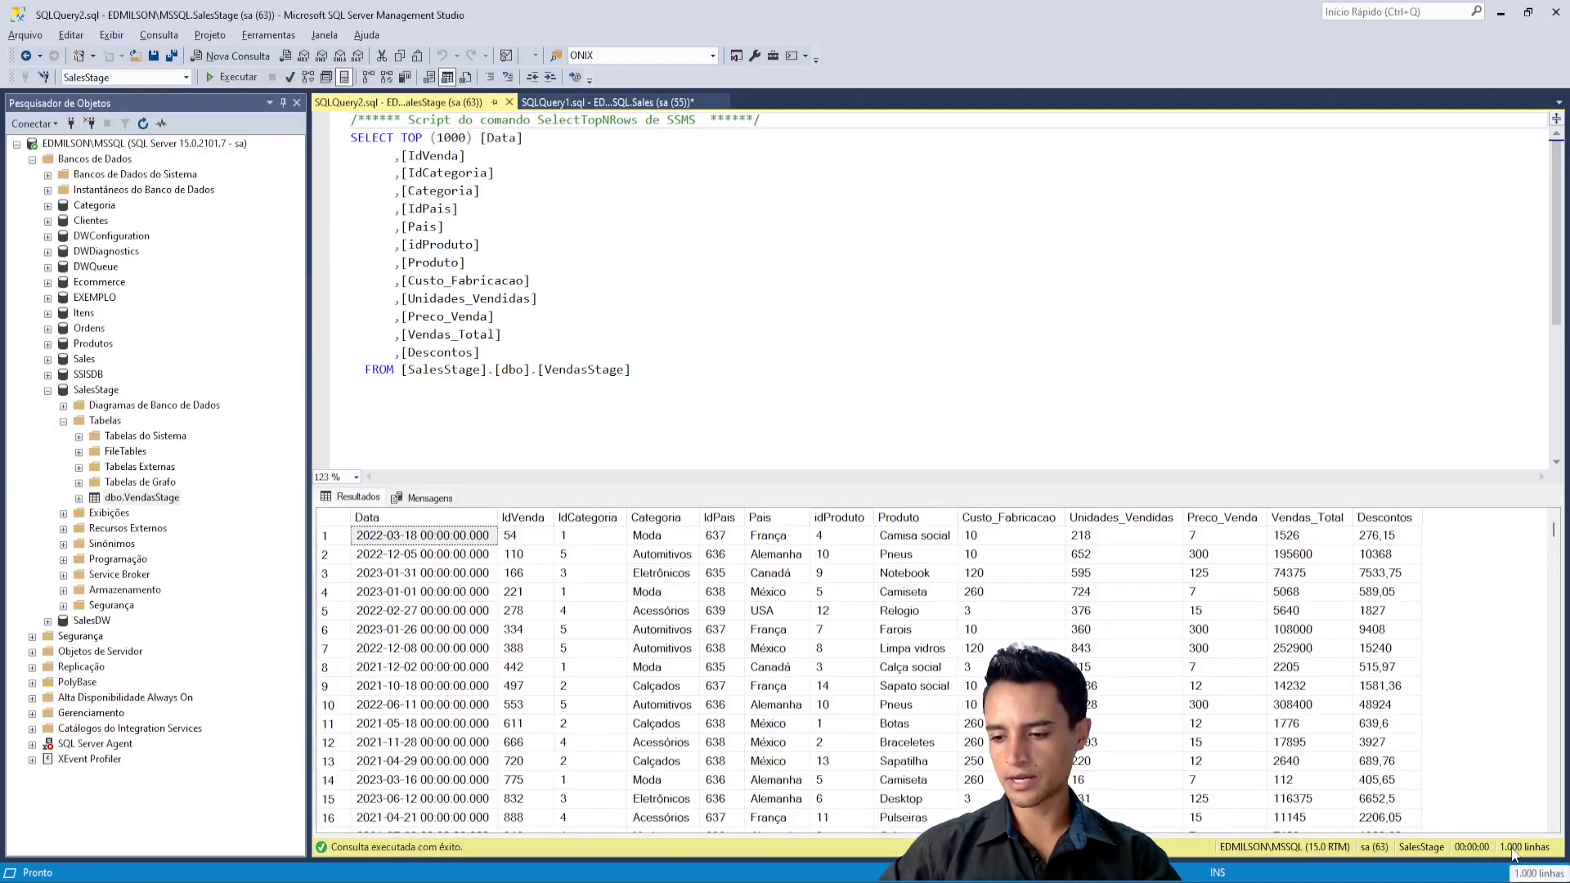
Step: Replace the generated column list with select * and run the query to return all rows of VendasStage
left_click_drag(671, 356, 347, 119)
type("sele")
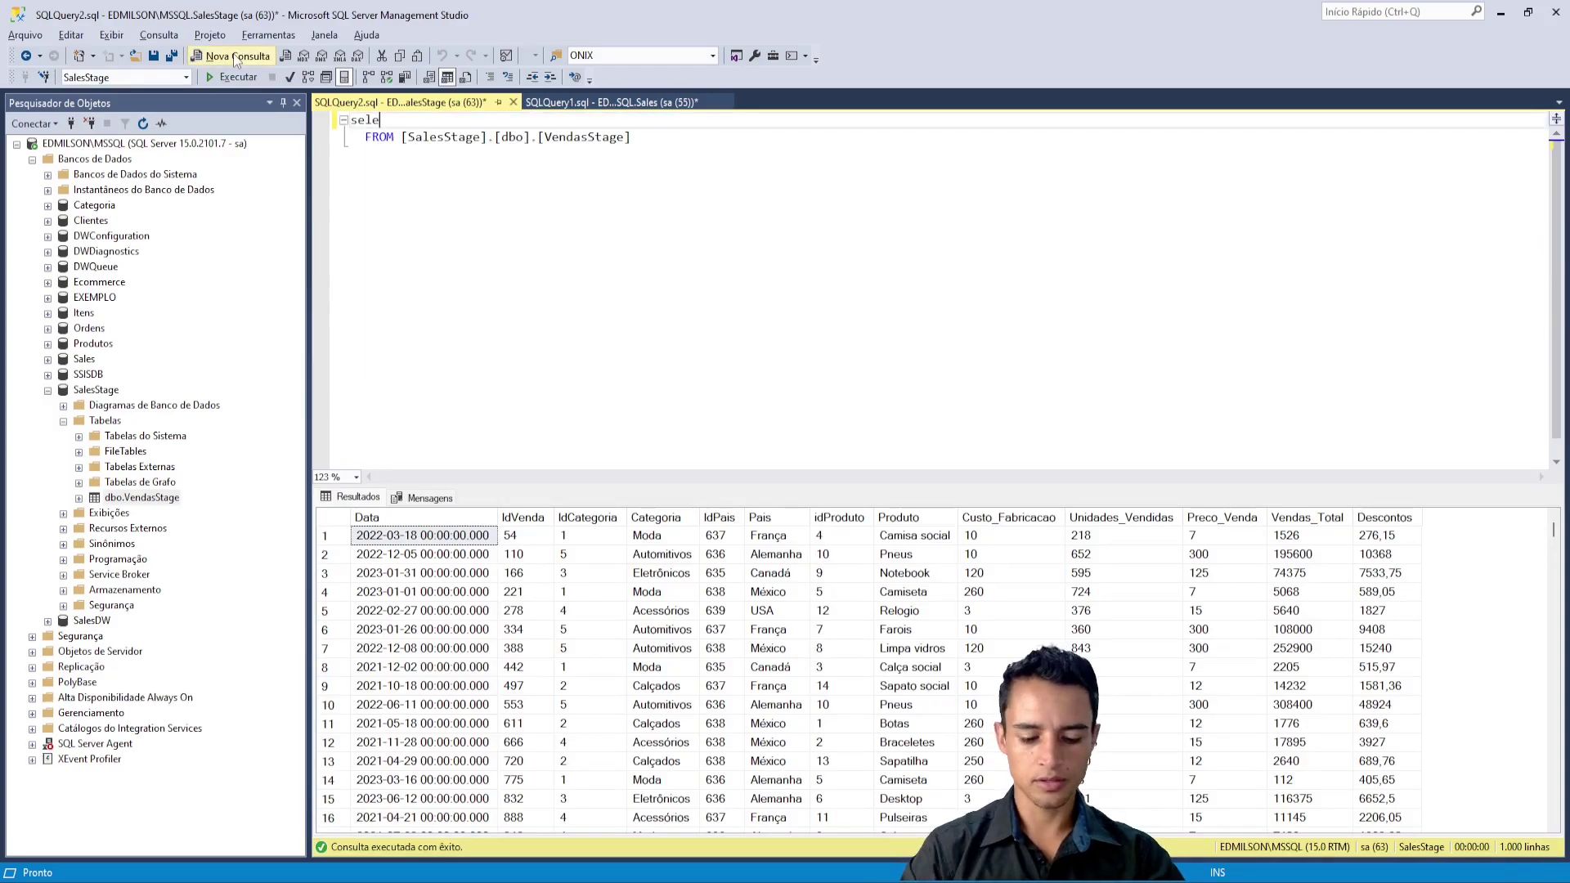
type("ct *")
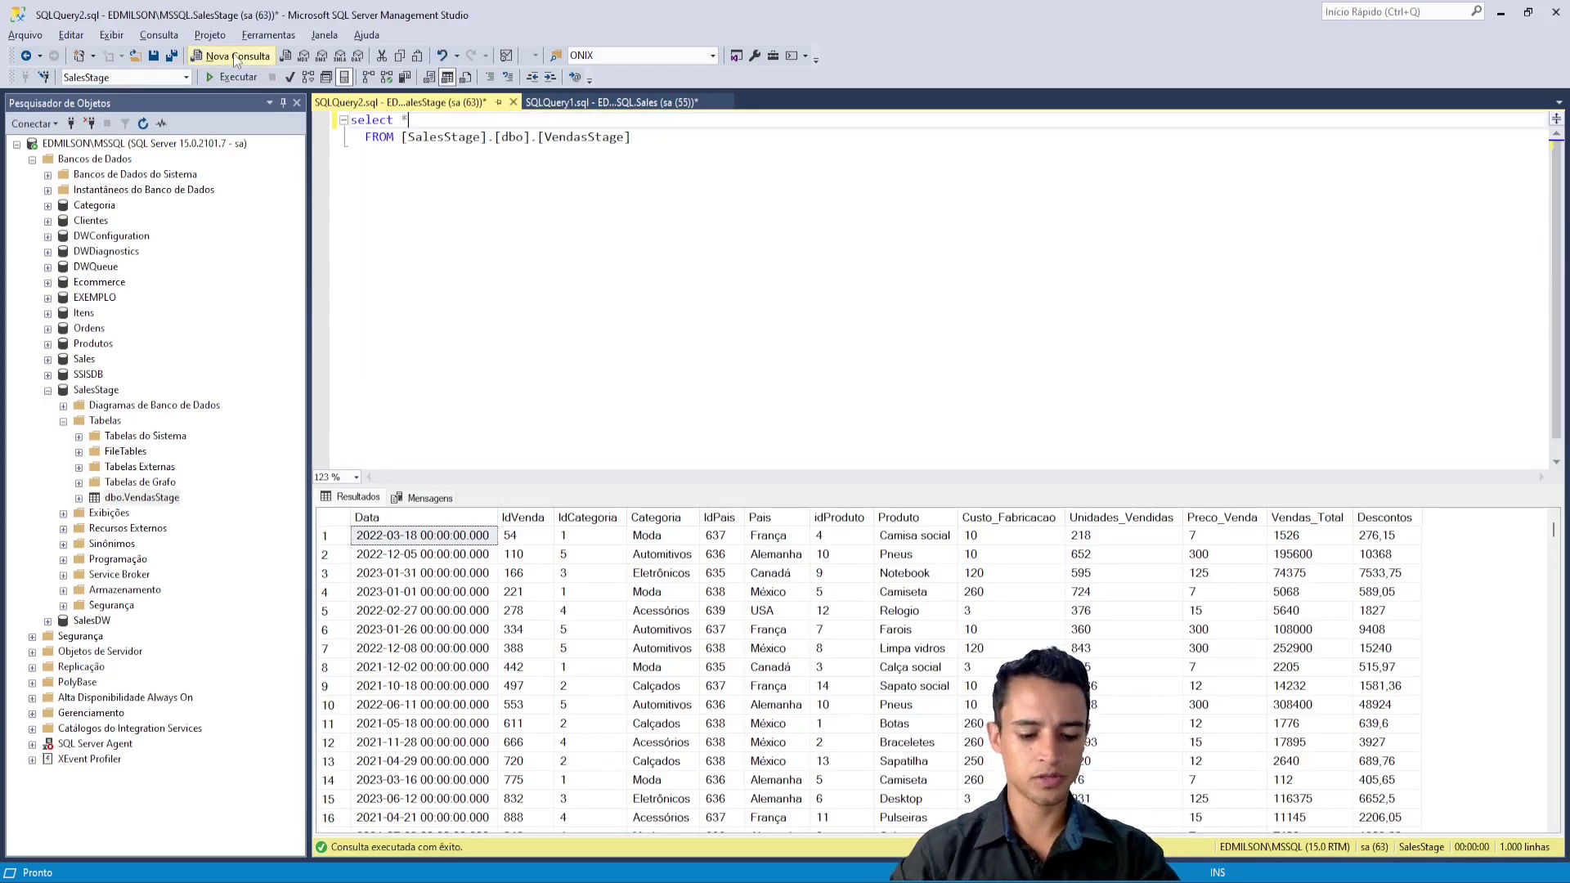
key("F5")
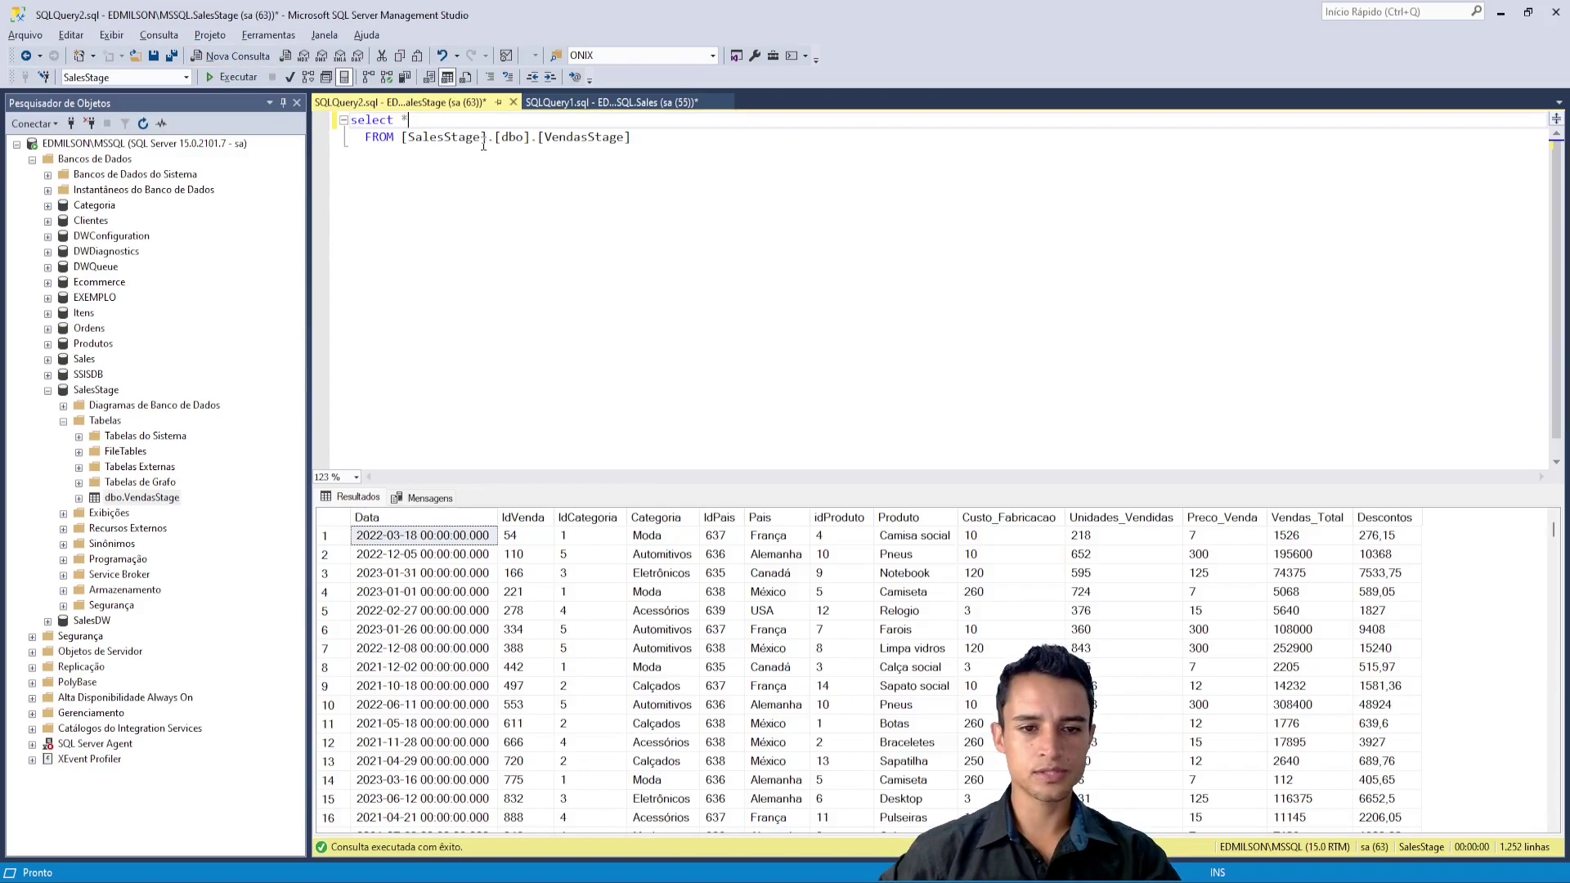
left_click(546, 139)
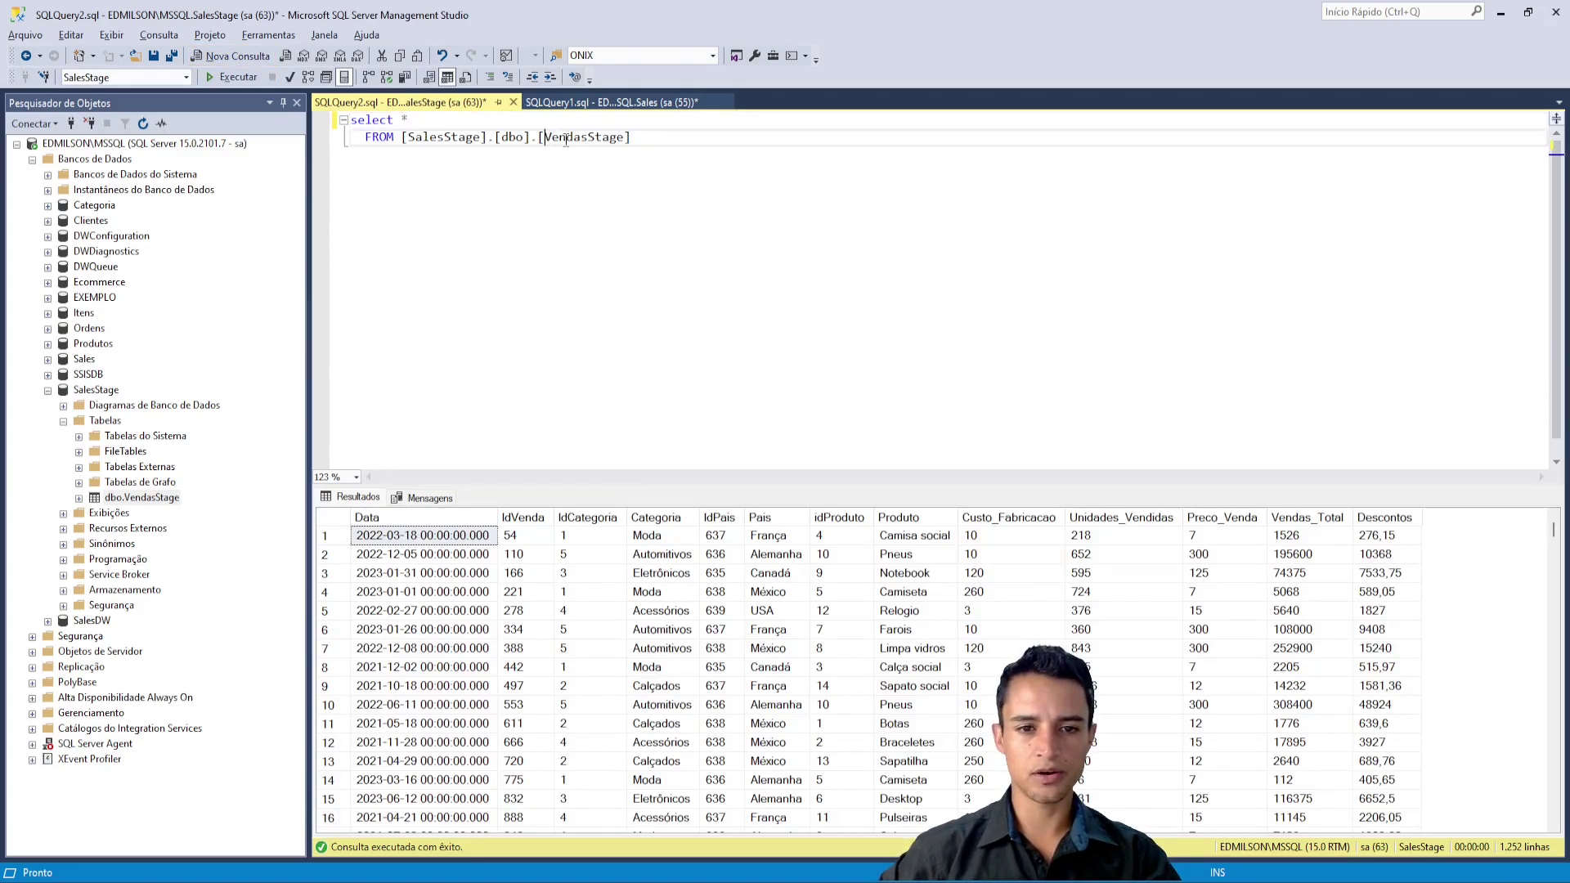
double_click(546, 139)
double_click(412, 139)
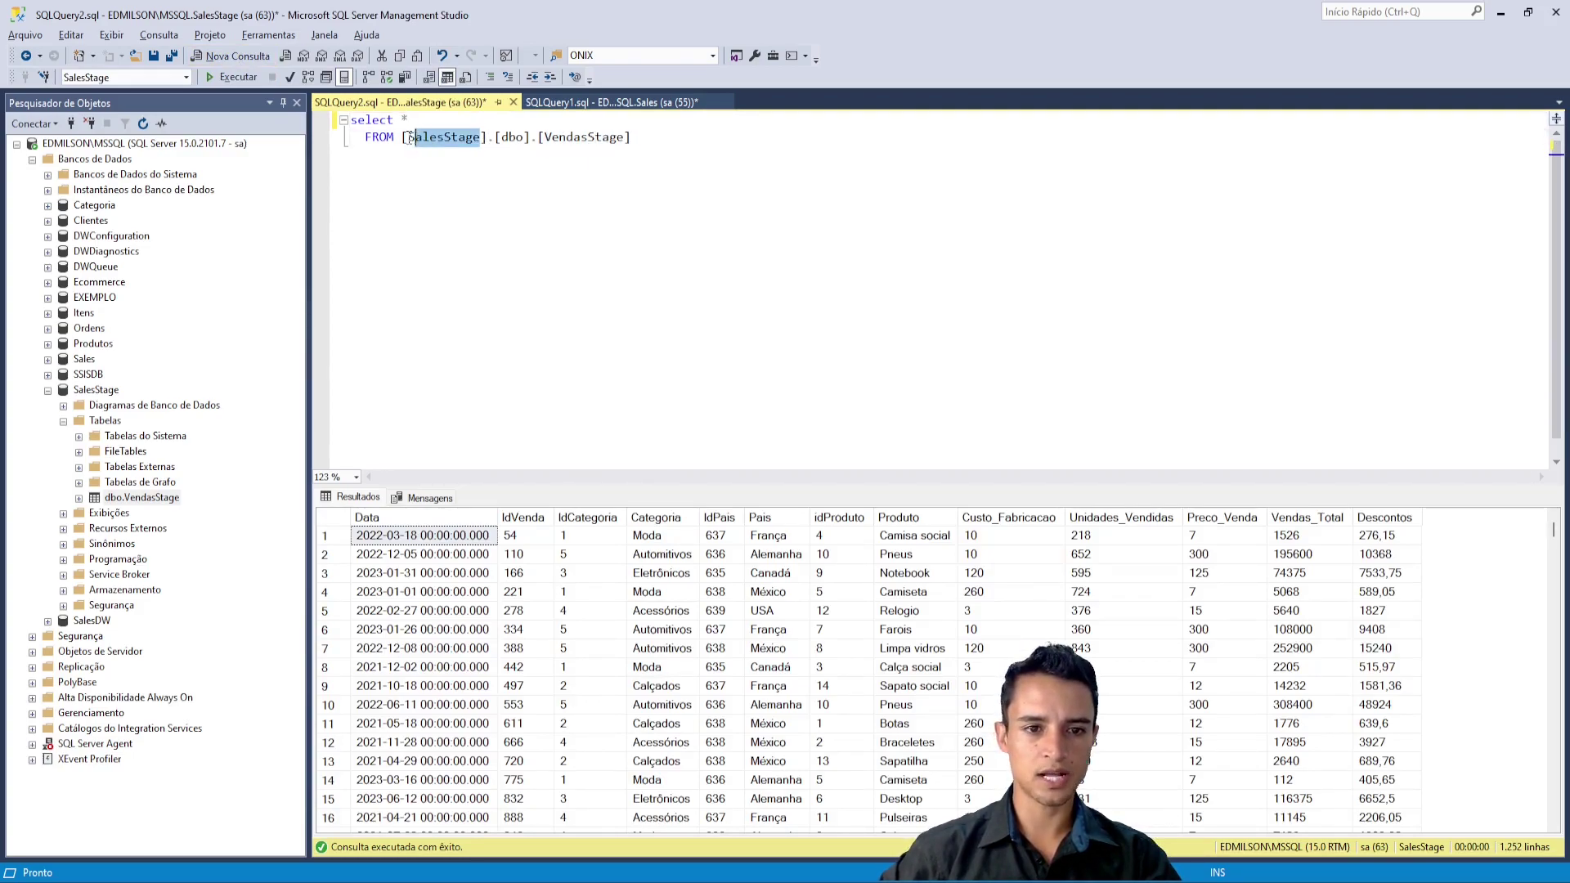
double_click(580, 138)
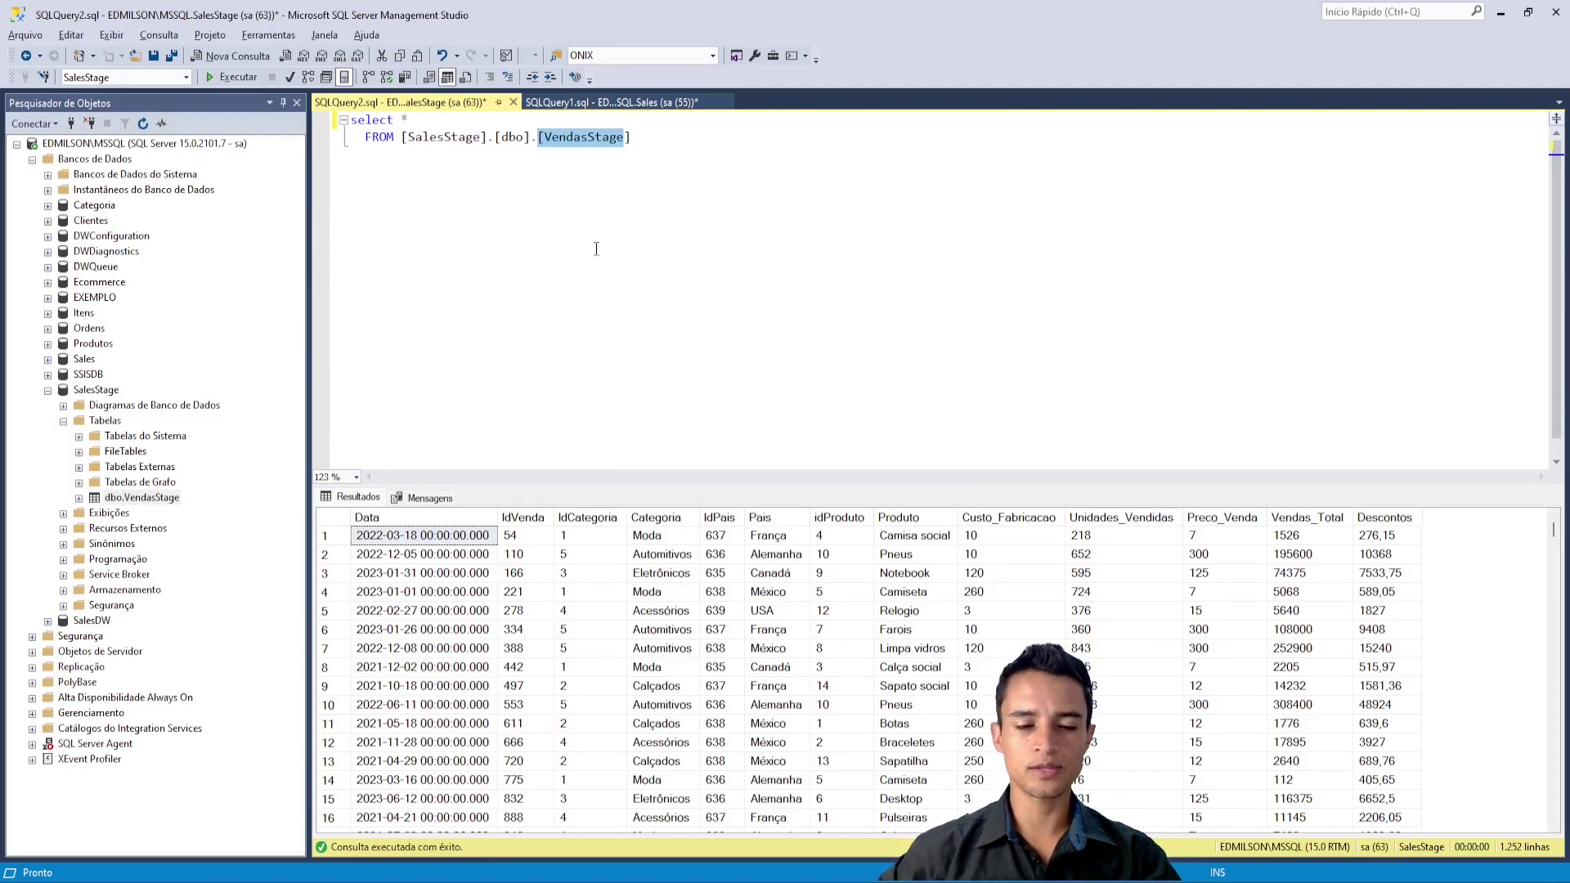
key("alt+Tab")
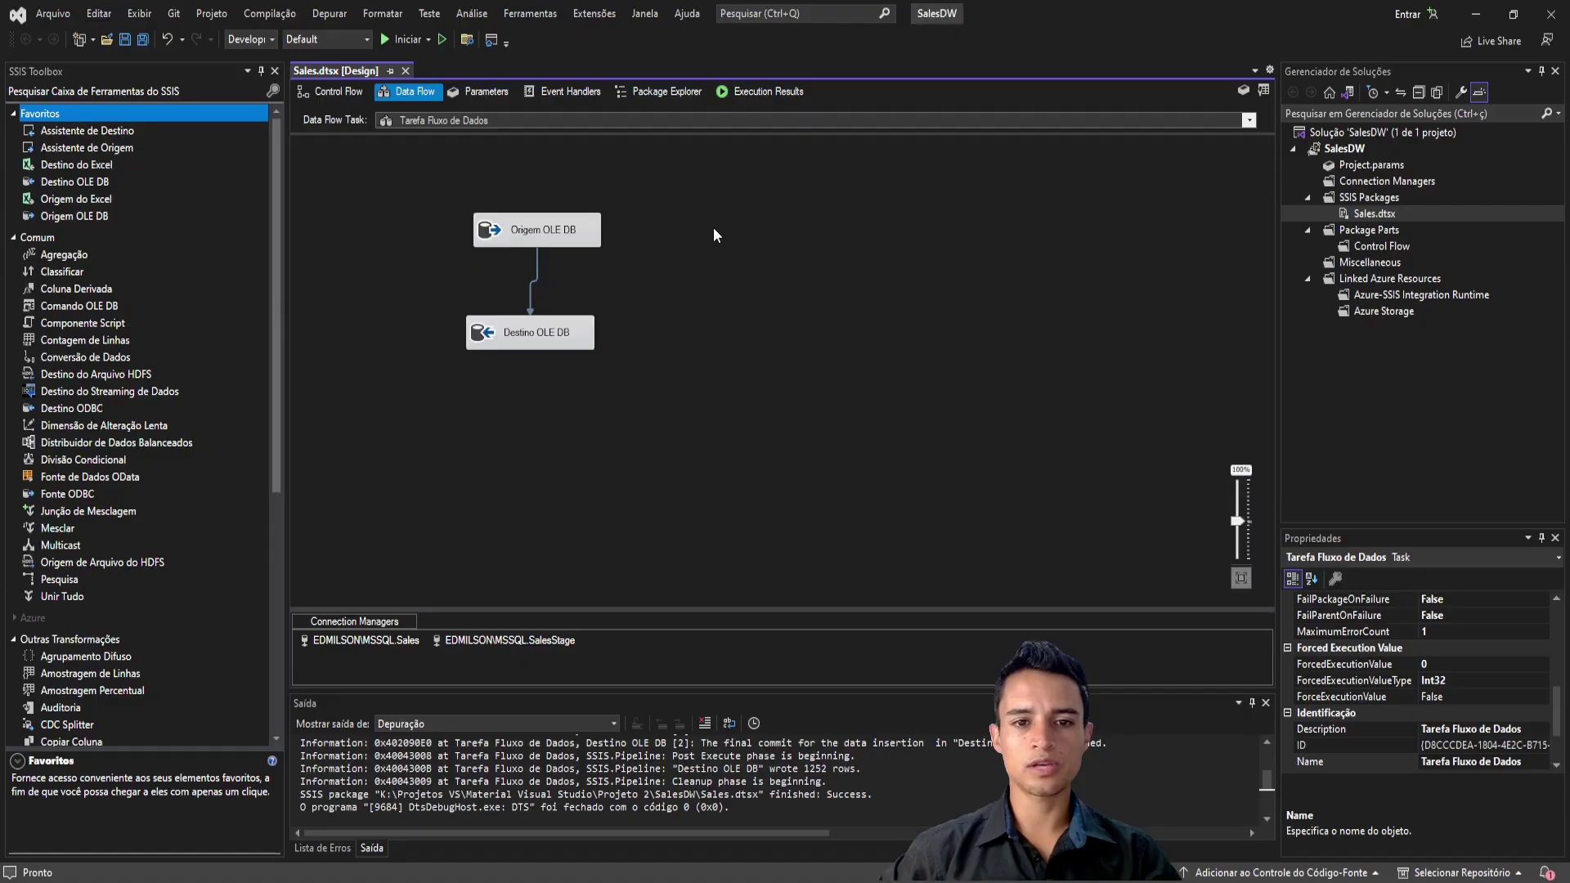
left_click(344, 94)
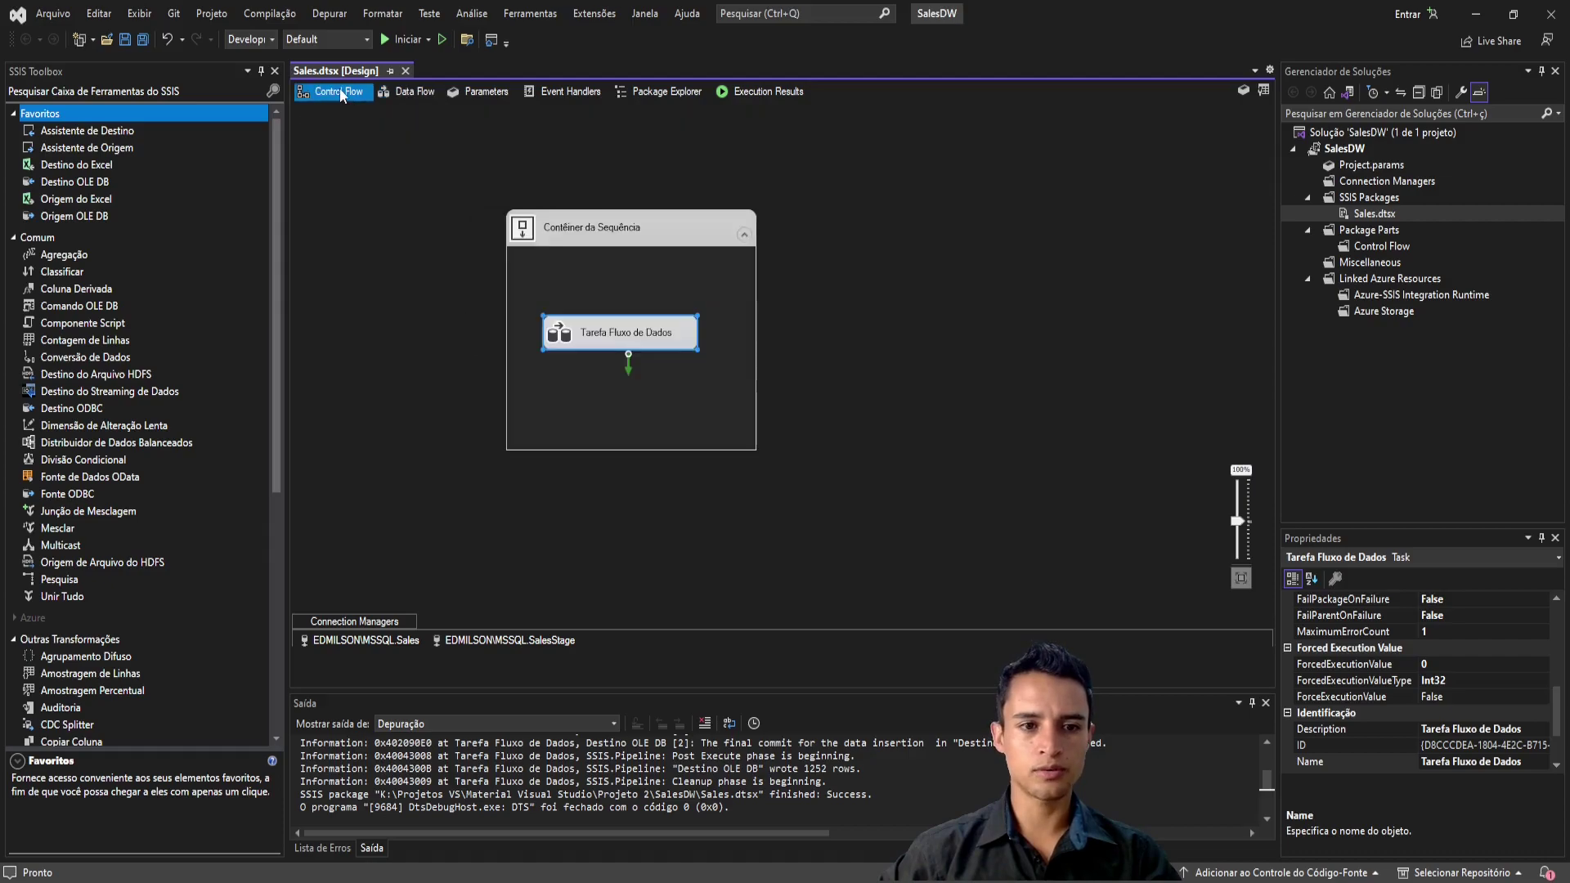
left_click(654, 344)
key("alt+Tab")
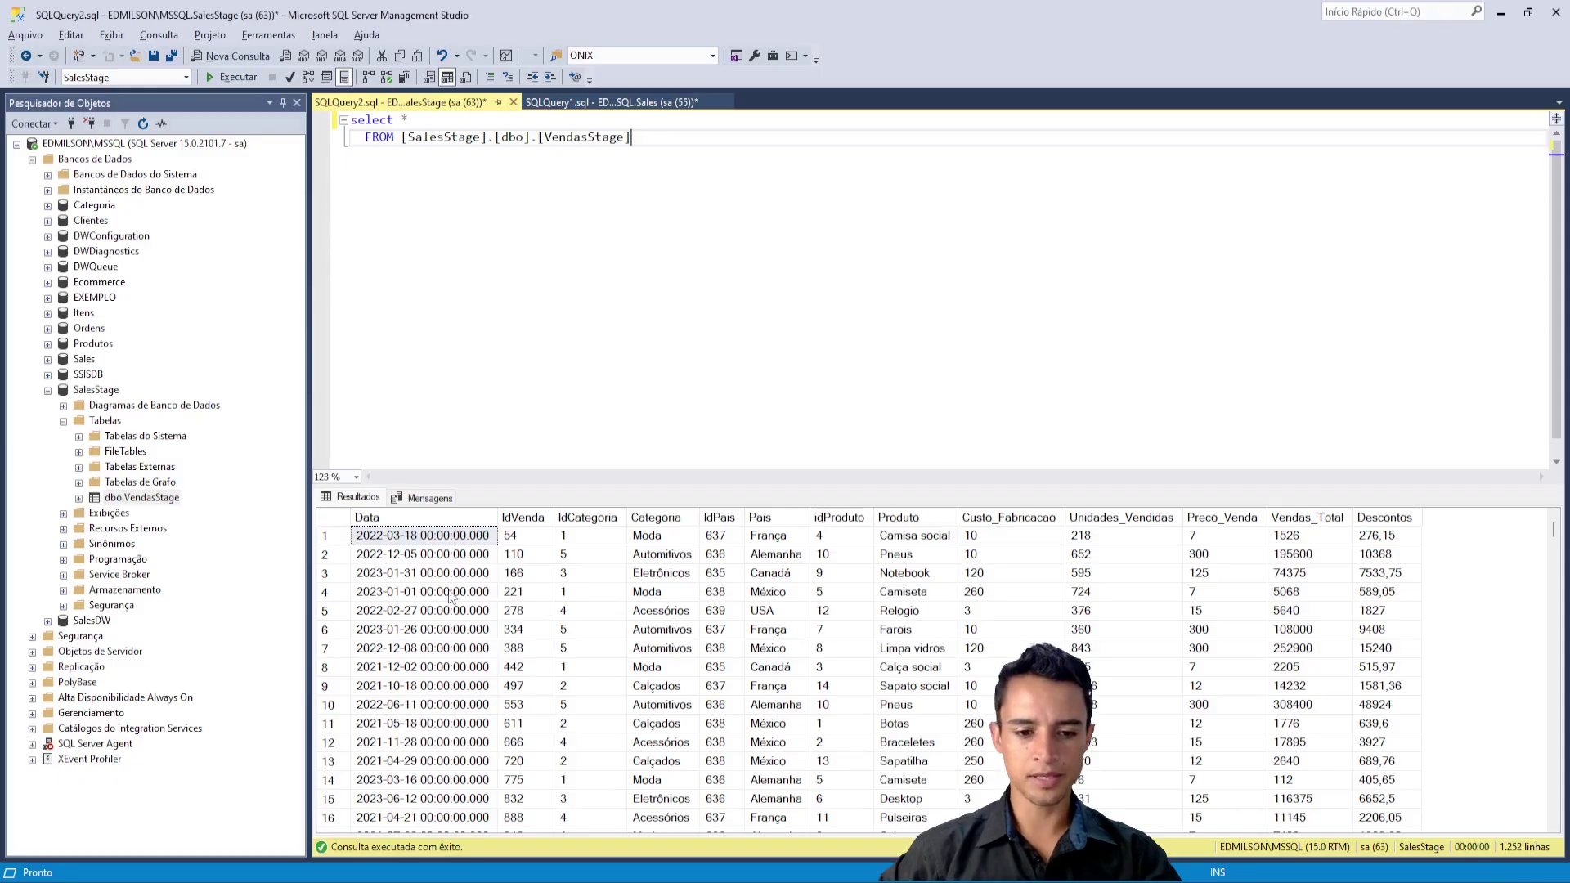
key("alt+Tab")
key("alt+Tab")
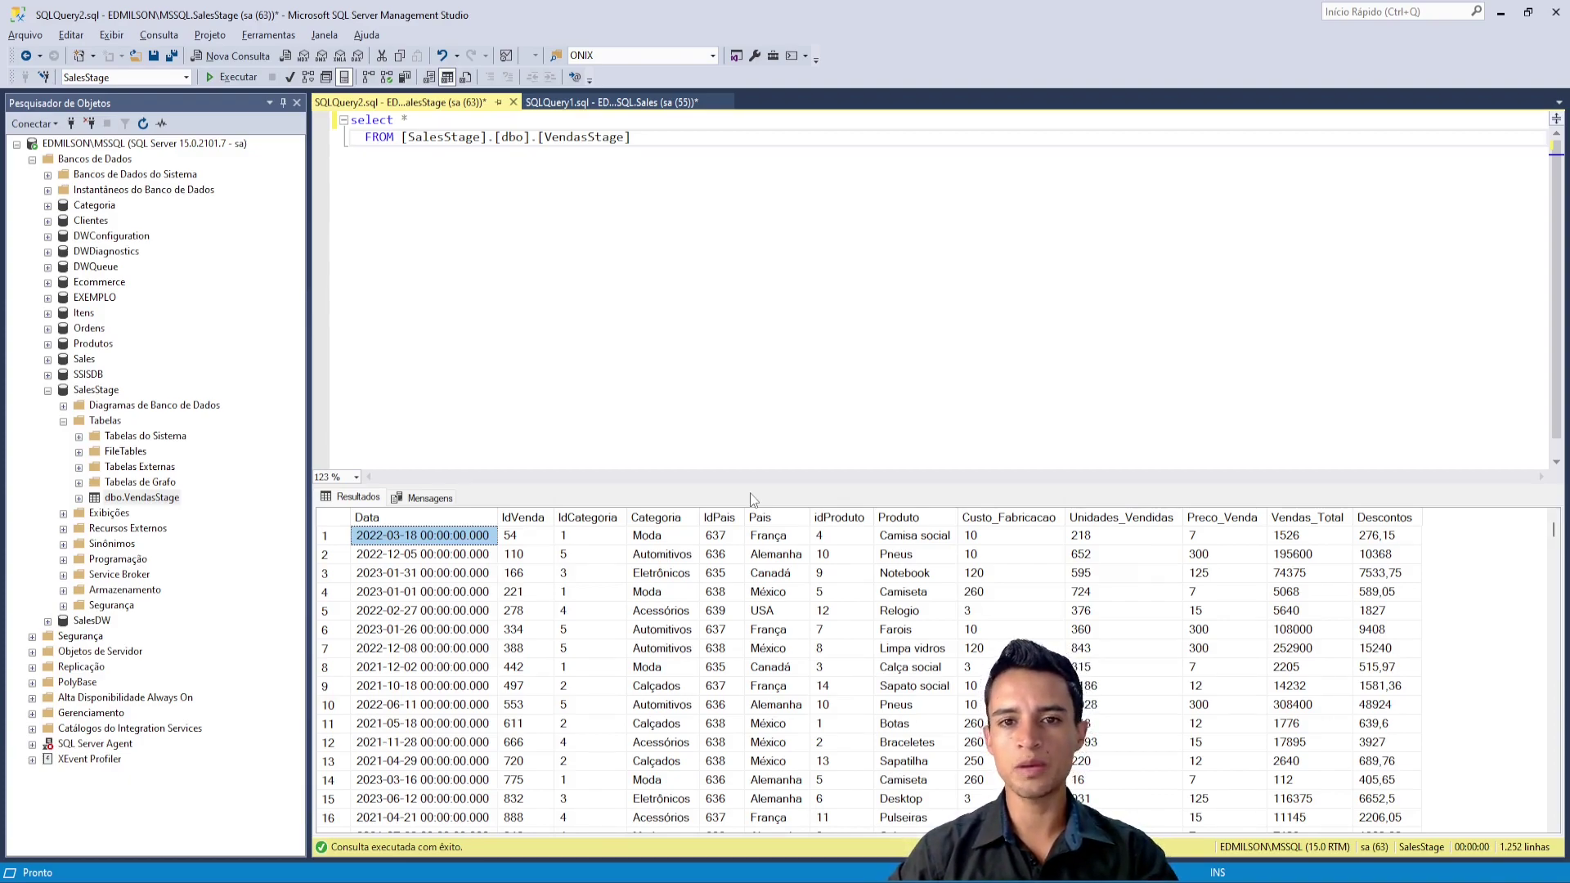
key("alt+Tab")
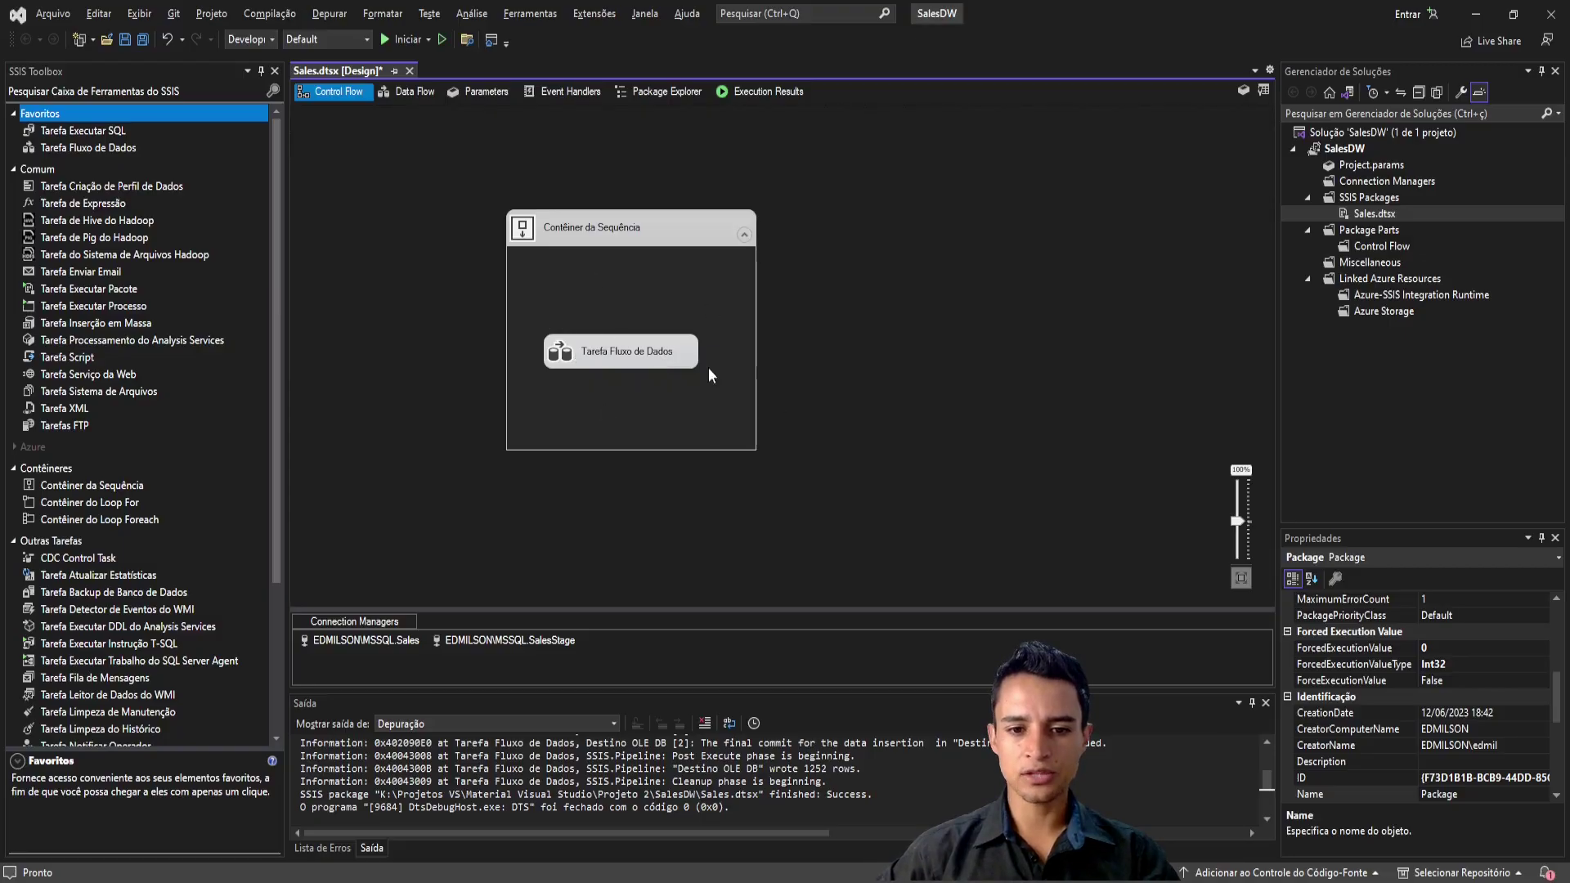
key("alt+Tab")
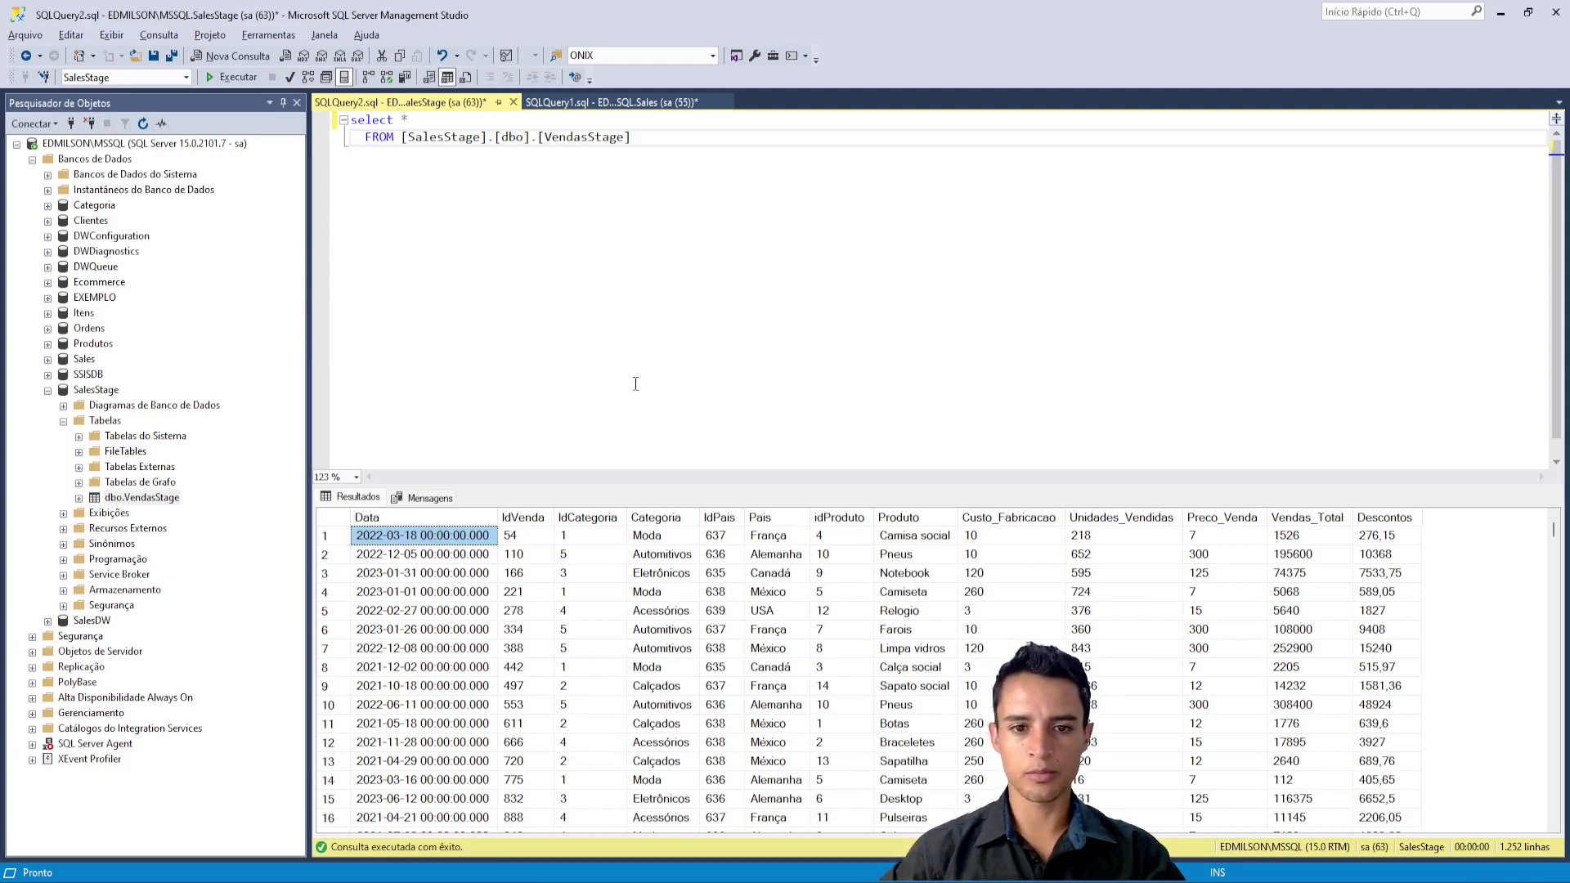
Step: Add a where keyword on a new line below the select statement in the Sales database's Vendas query
left_click(584, 104)
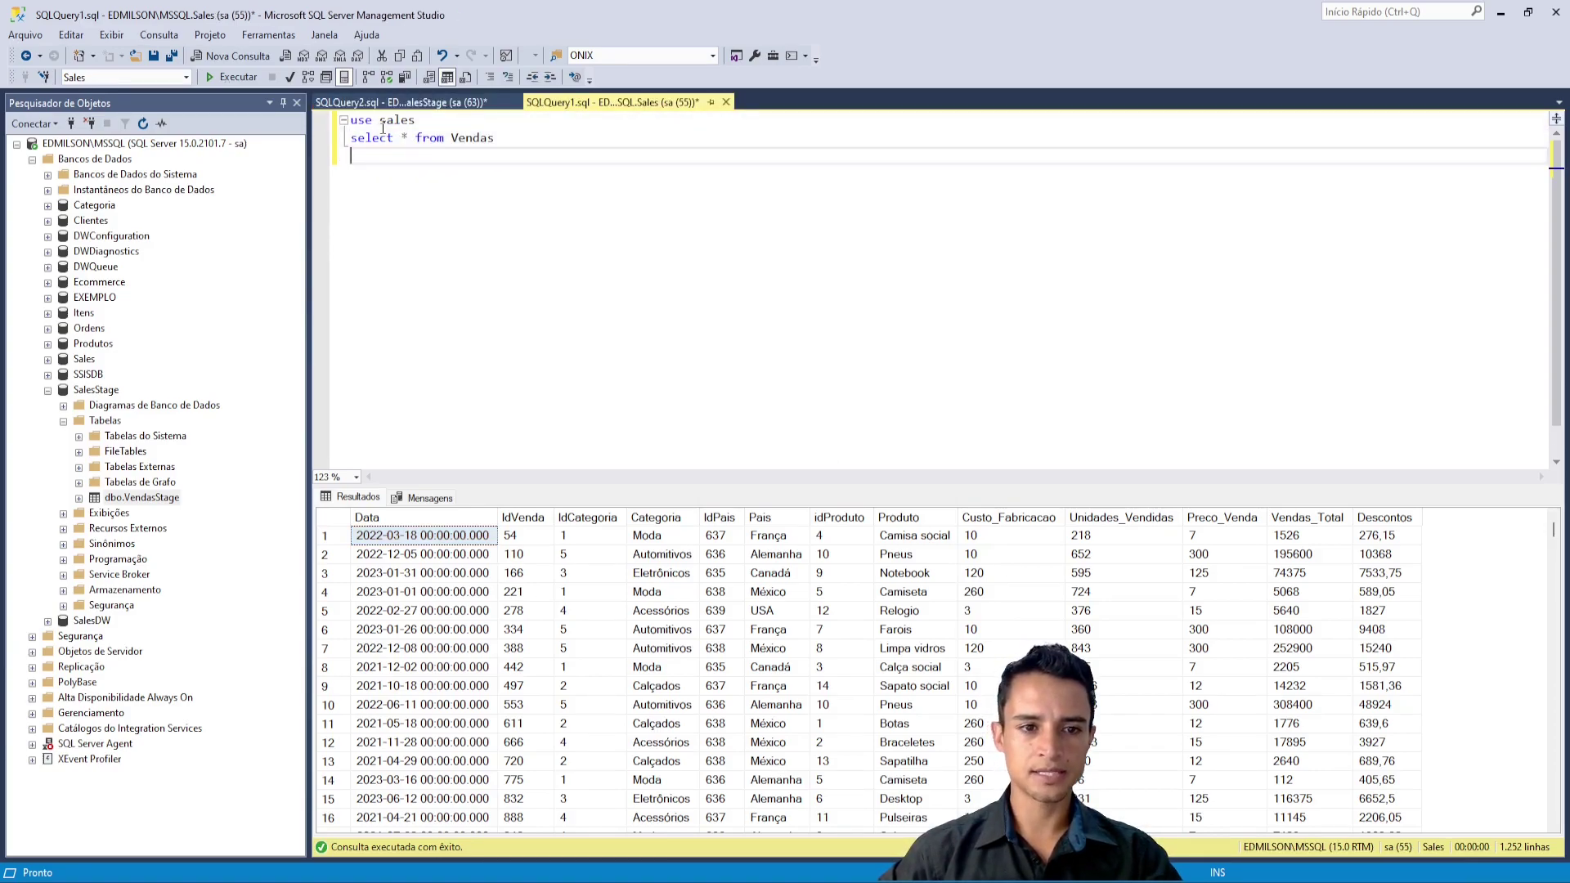
left_click_drag(112, 354, 215, 316)
key("Escape")
left_click(507, 141)
key("Return")
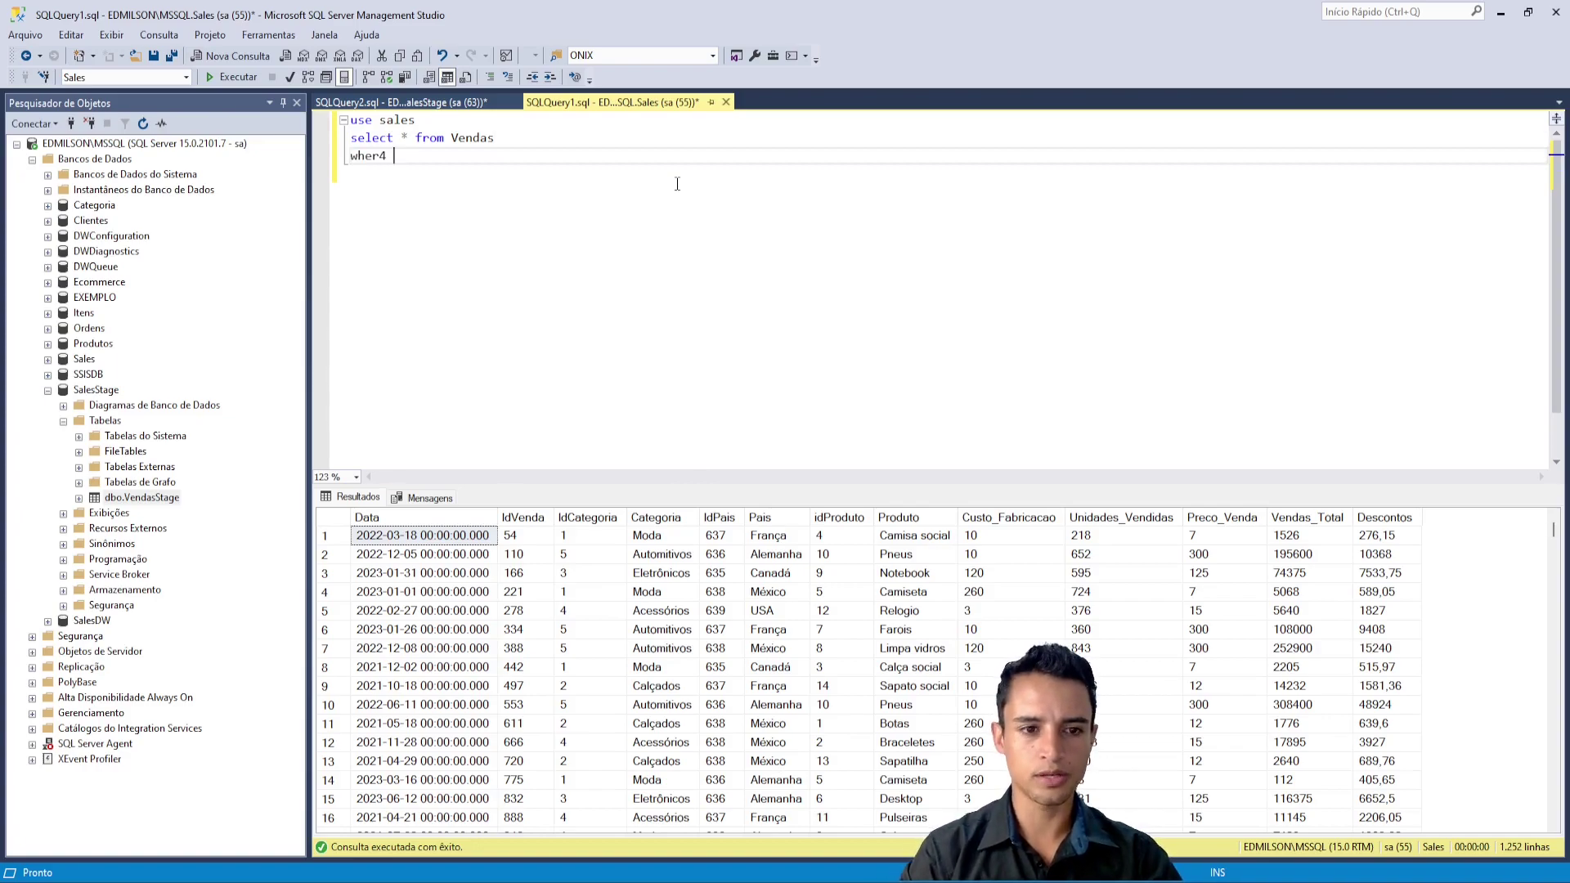
type("where")
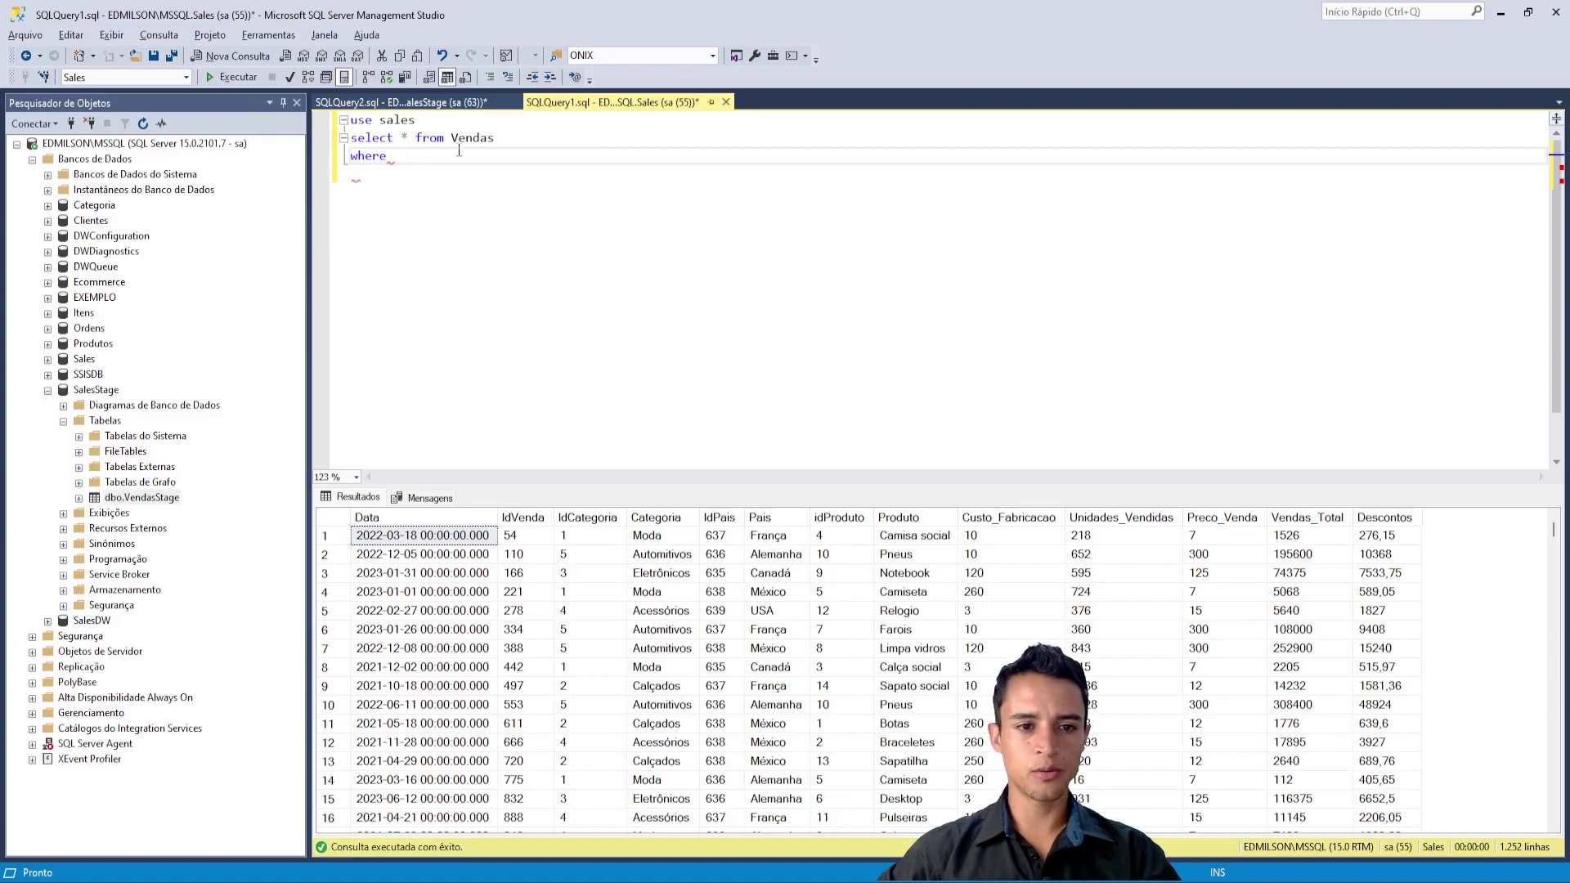
left_click_drag(495, 138, 350, 120)
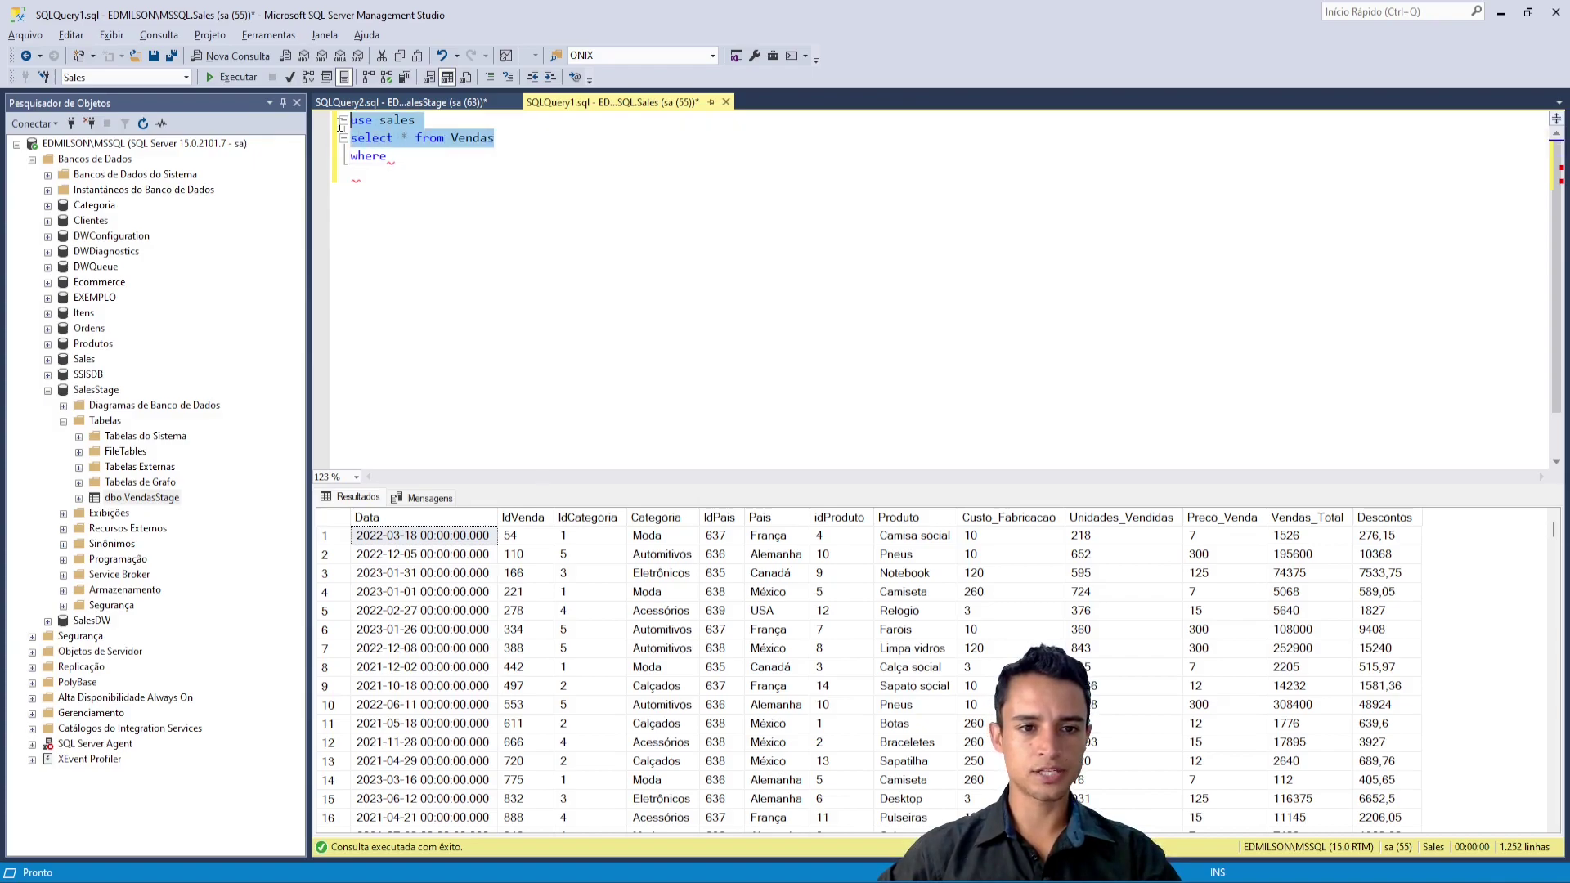
left_click(434, 101)
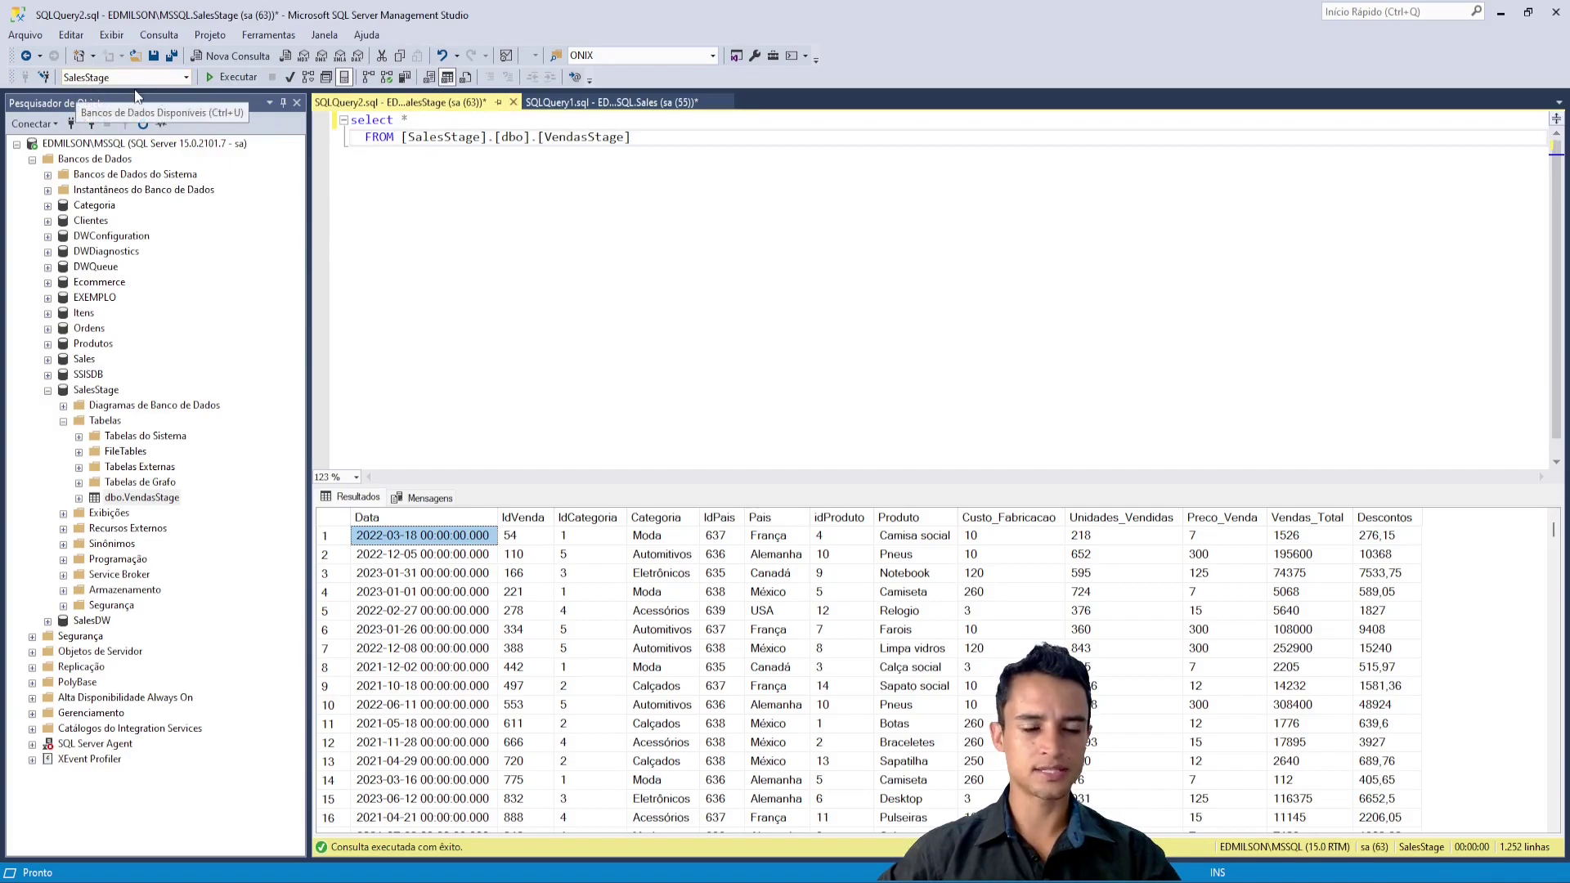
left_click(645, 102)
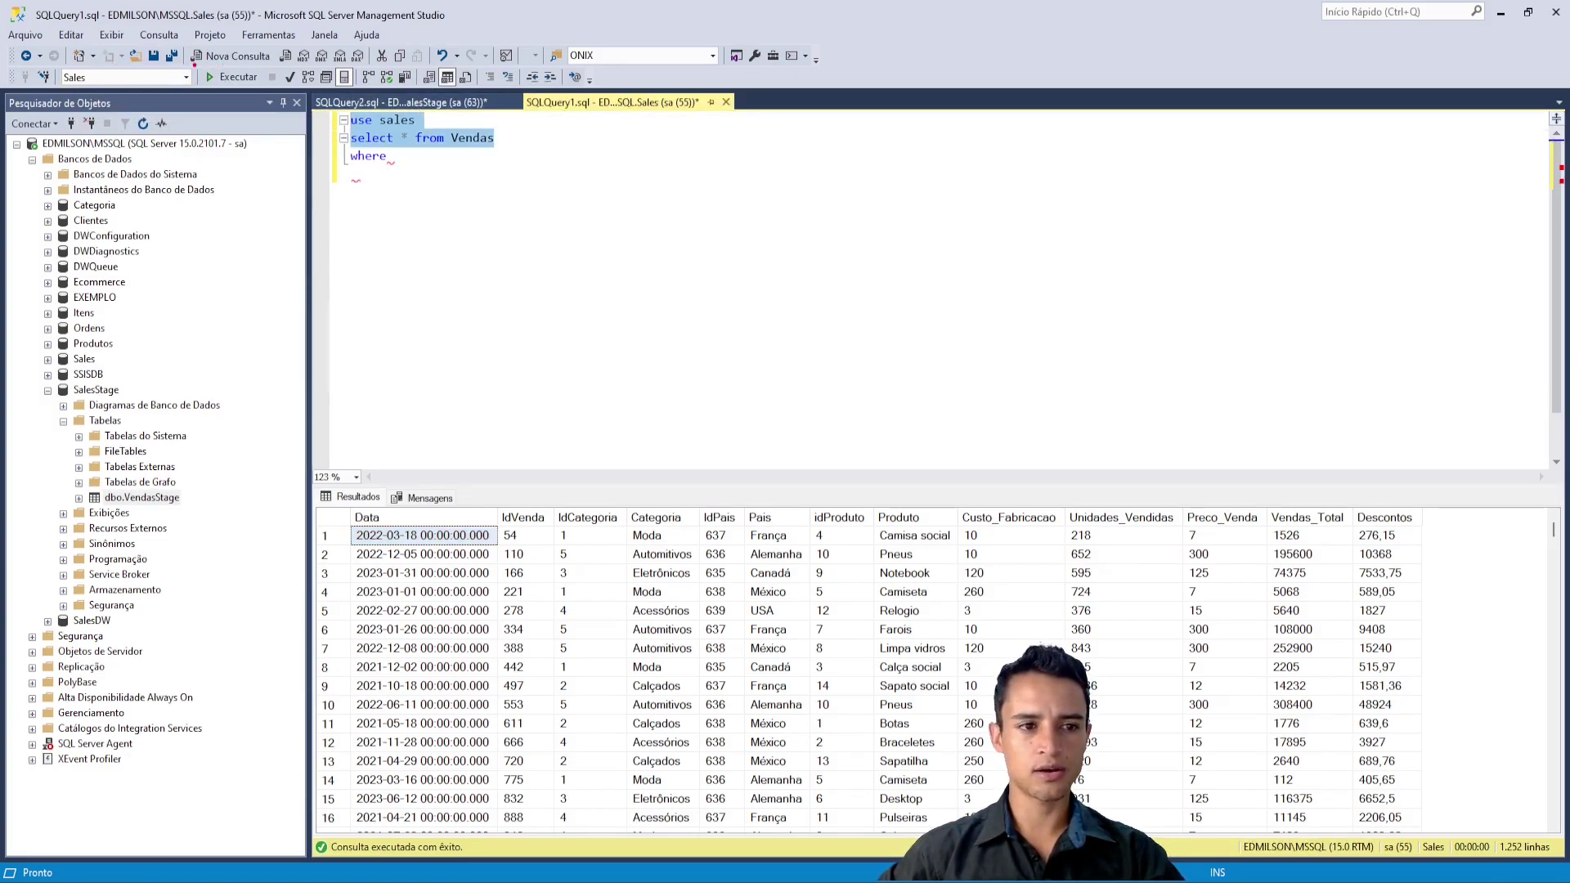
left_click(601, 157)
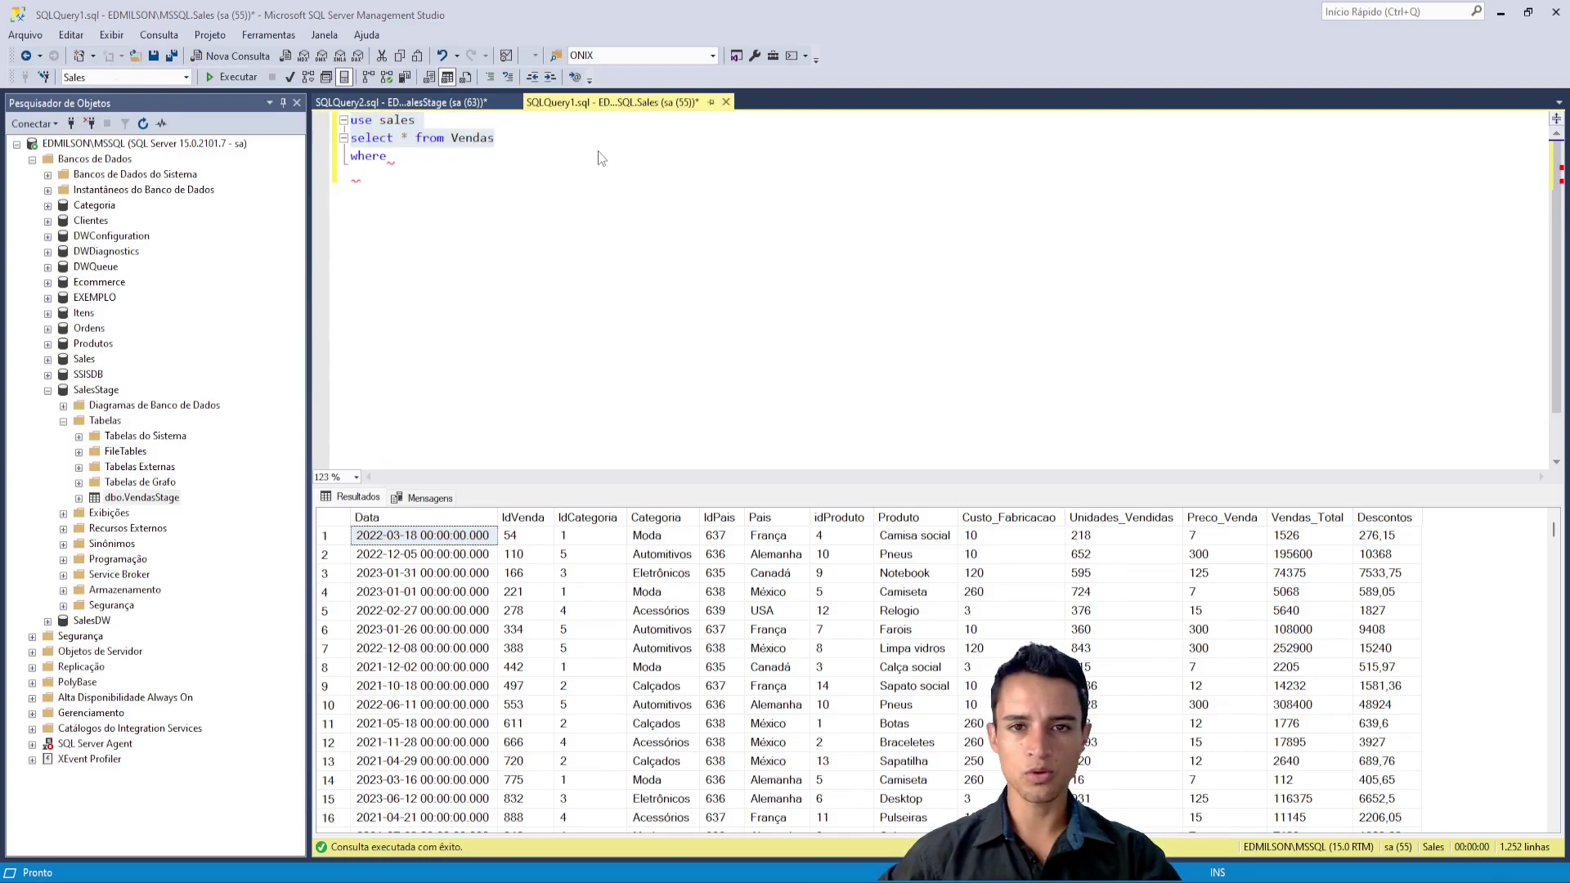
left_click(533, 156)
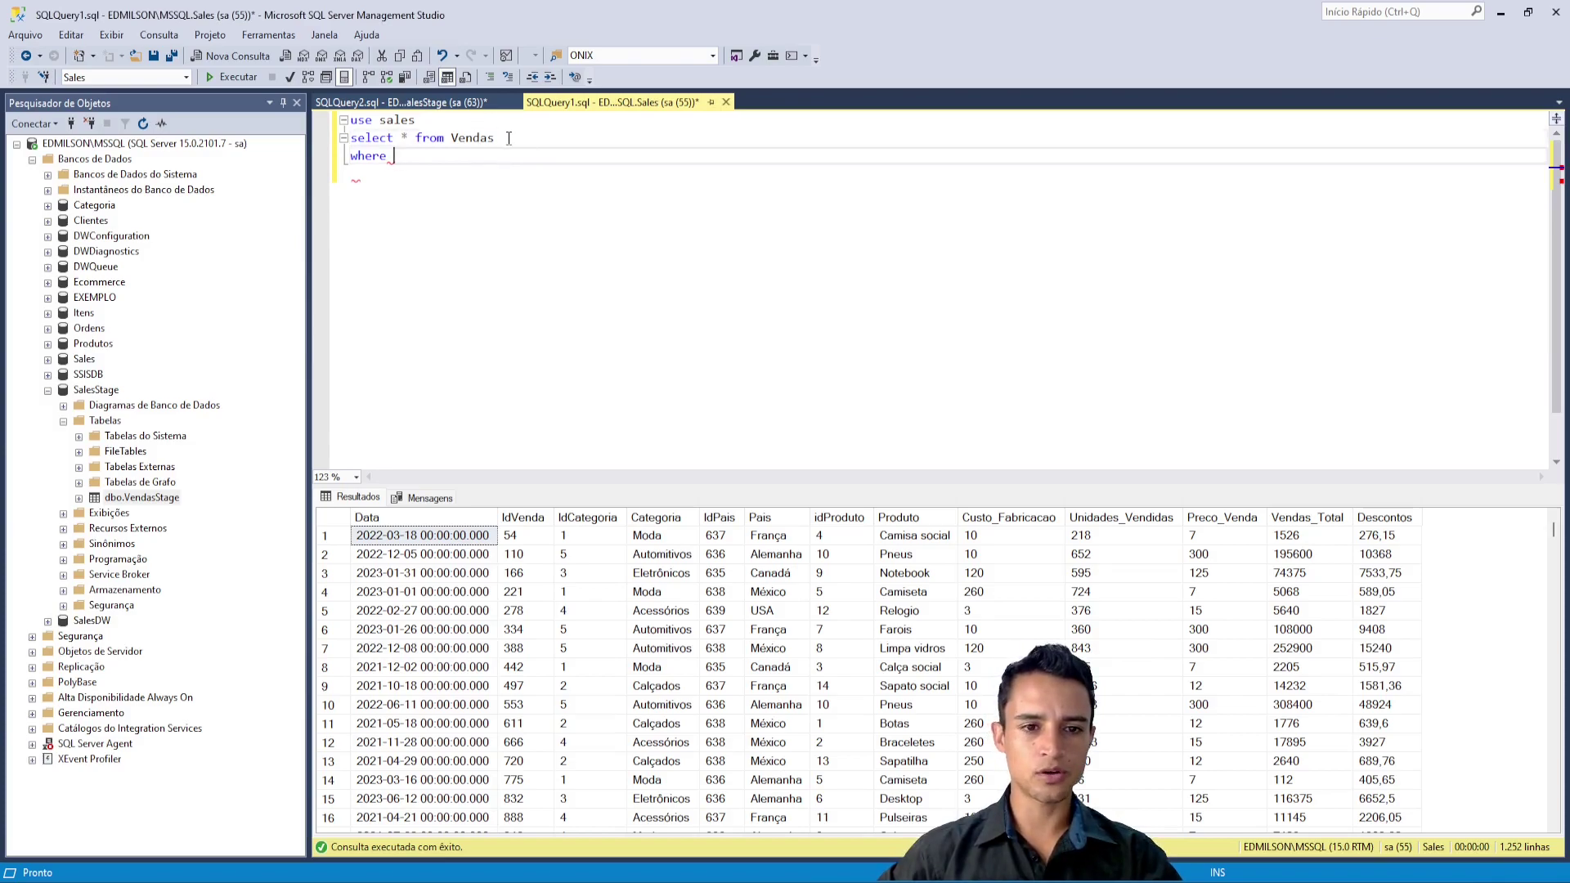
left_click_drag(509, 138, 350, 119)
left_click(430, 168)
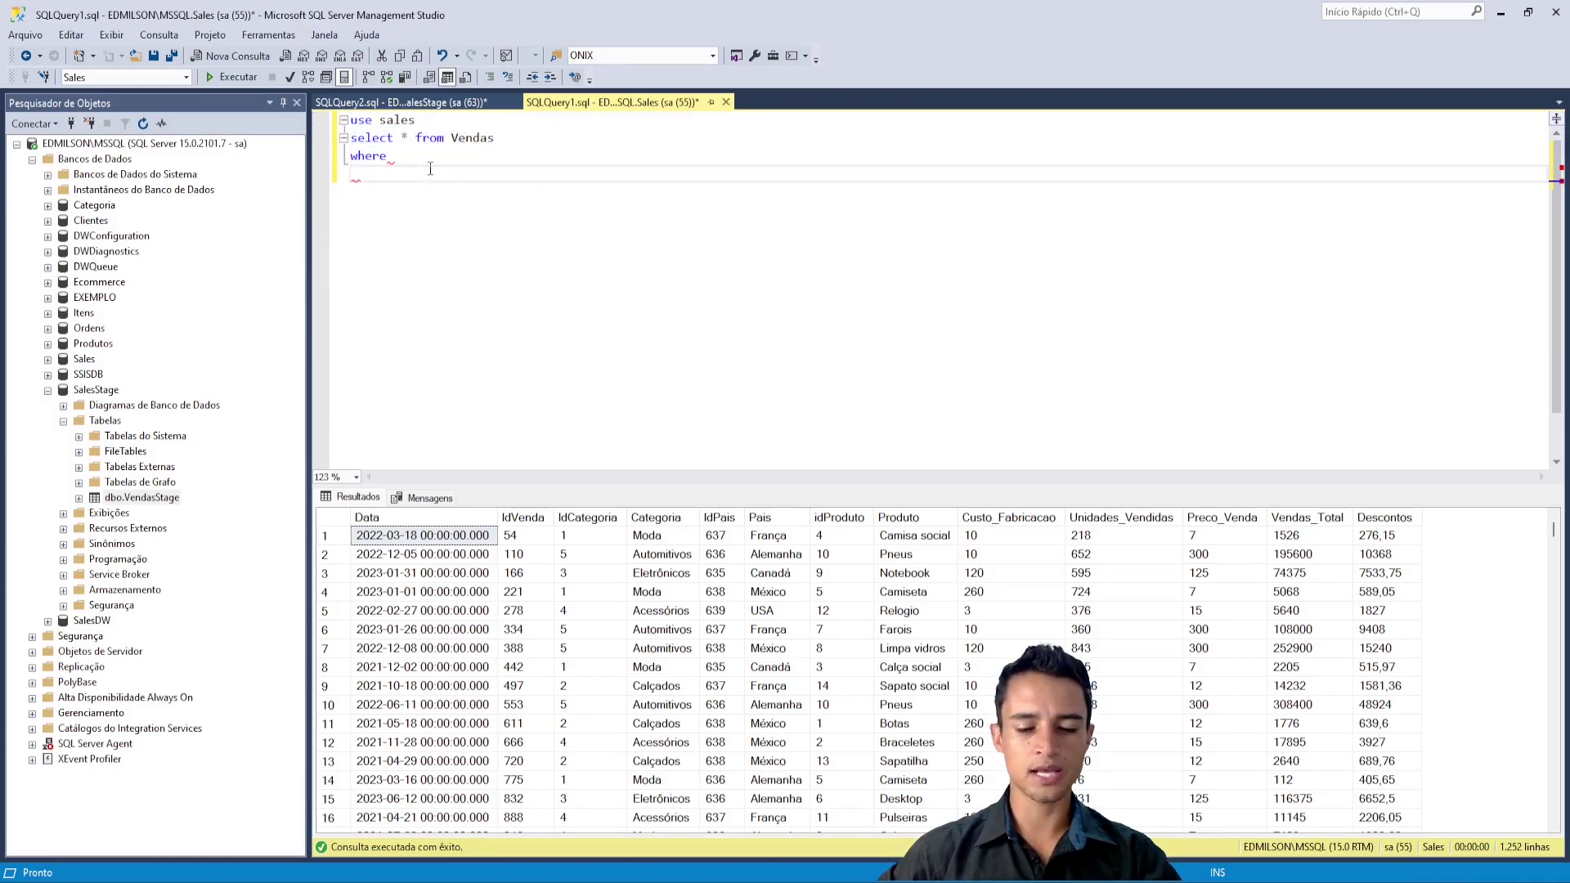
Step: Begin the where condition of the Vendas query with year(Data) =, trying the fixed year 2023 and removing it again
key("BackSpace")
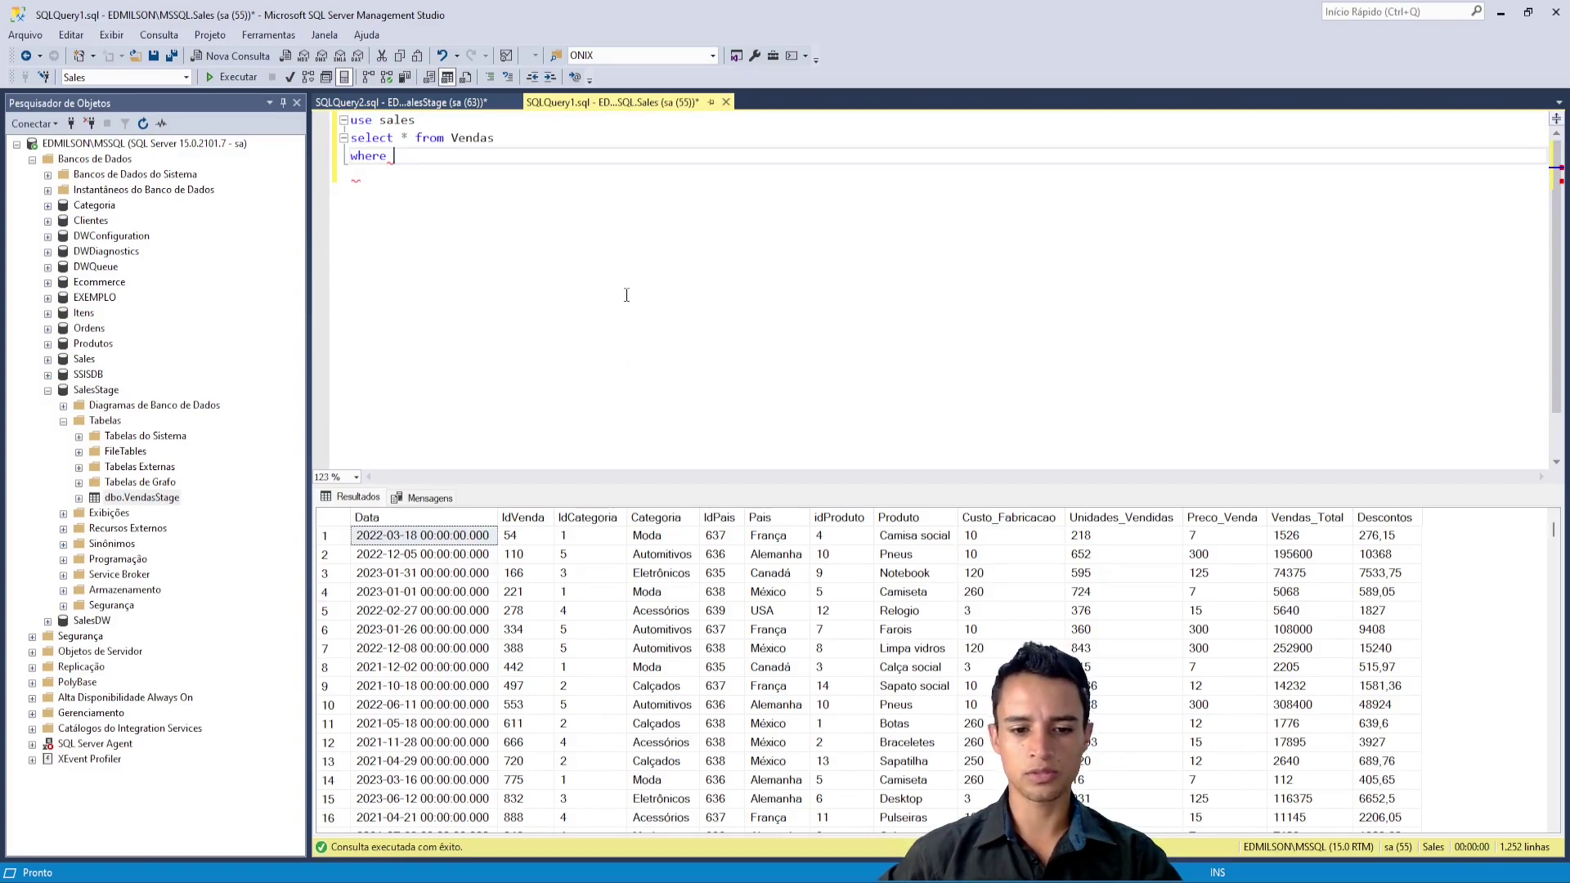
scroll(443, 671, "down", 20)
scroll(444, 670, "up", 20)
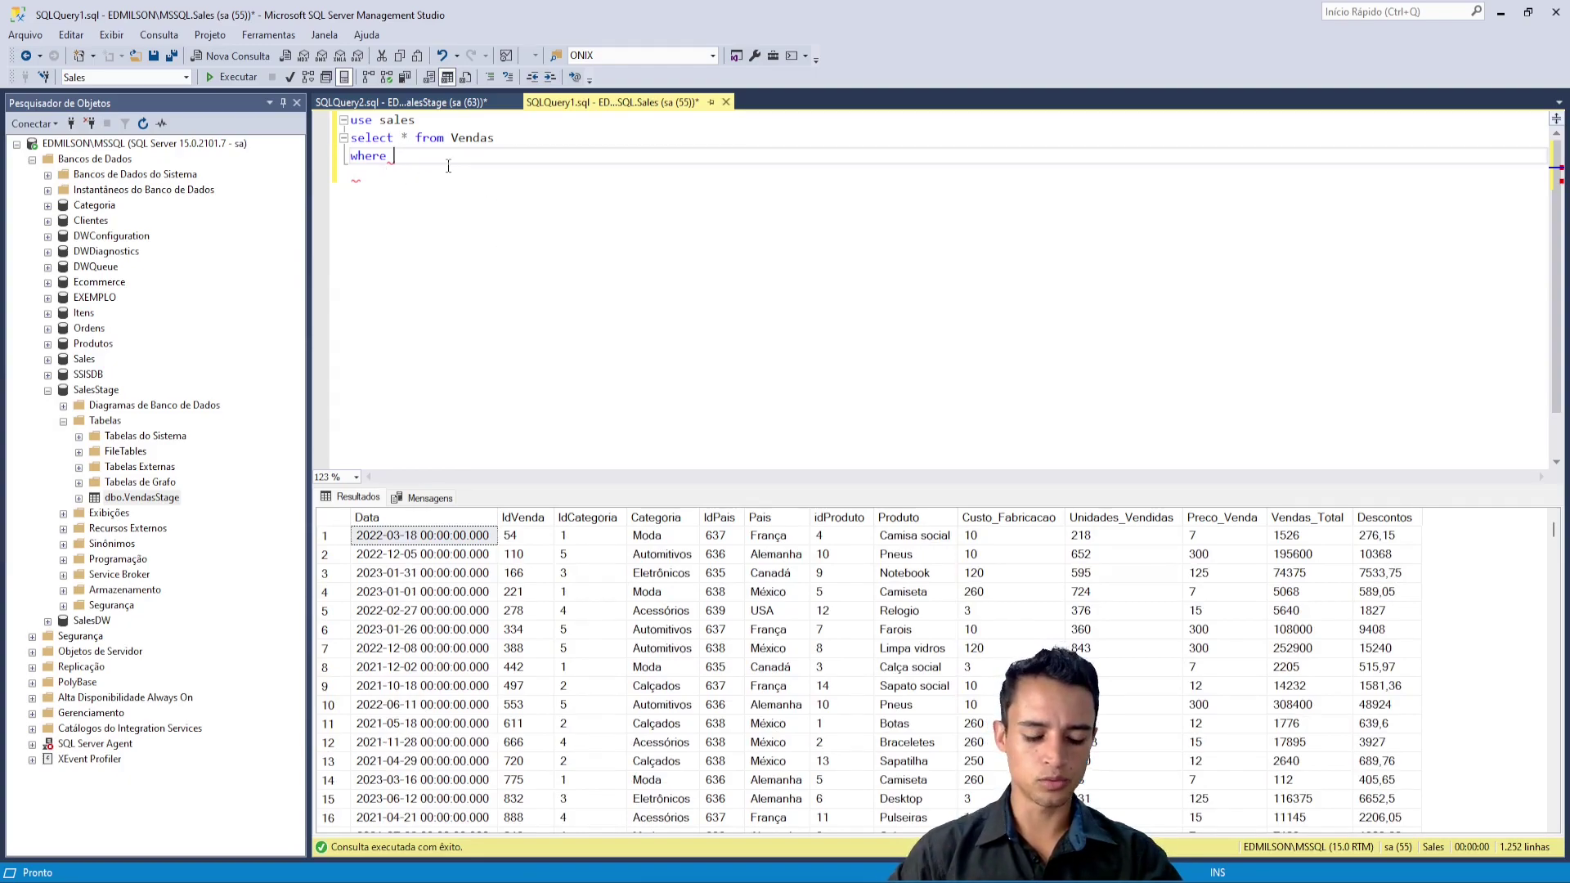
type("year")
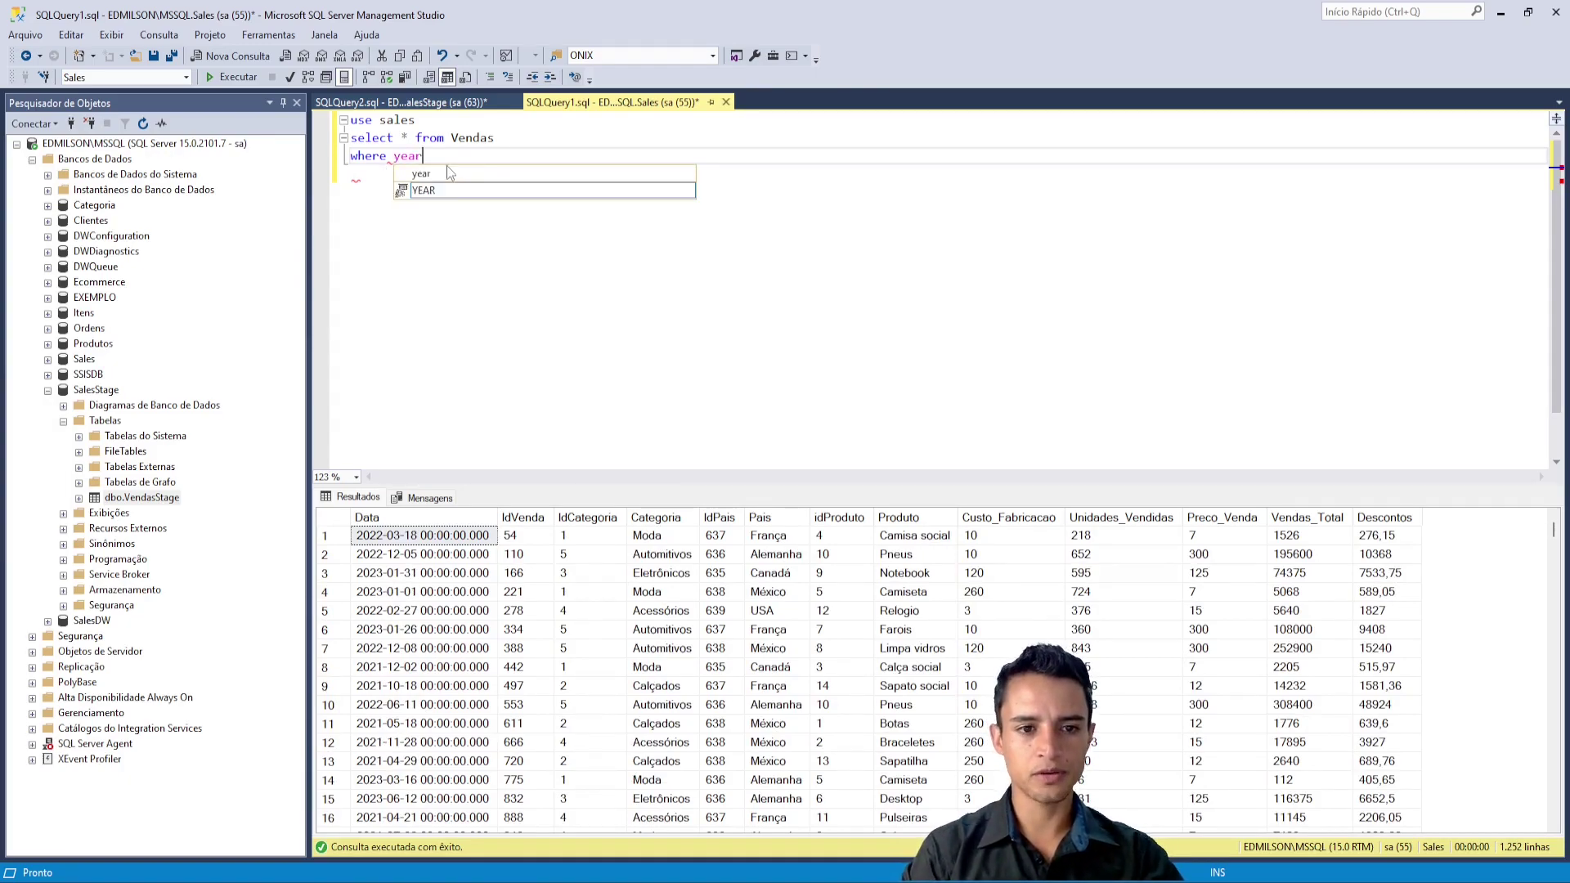
type("()")
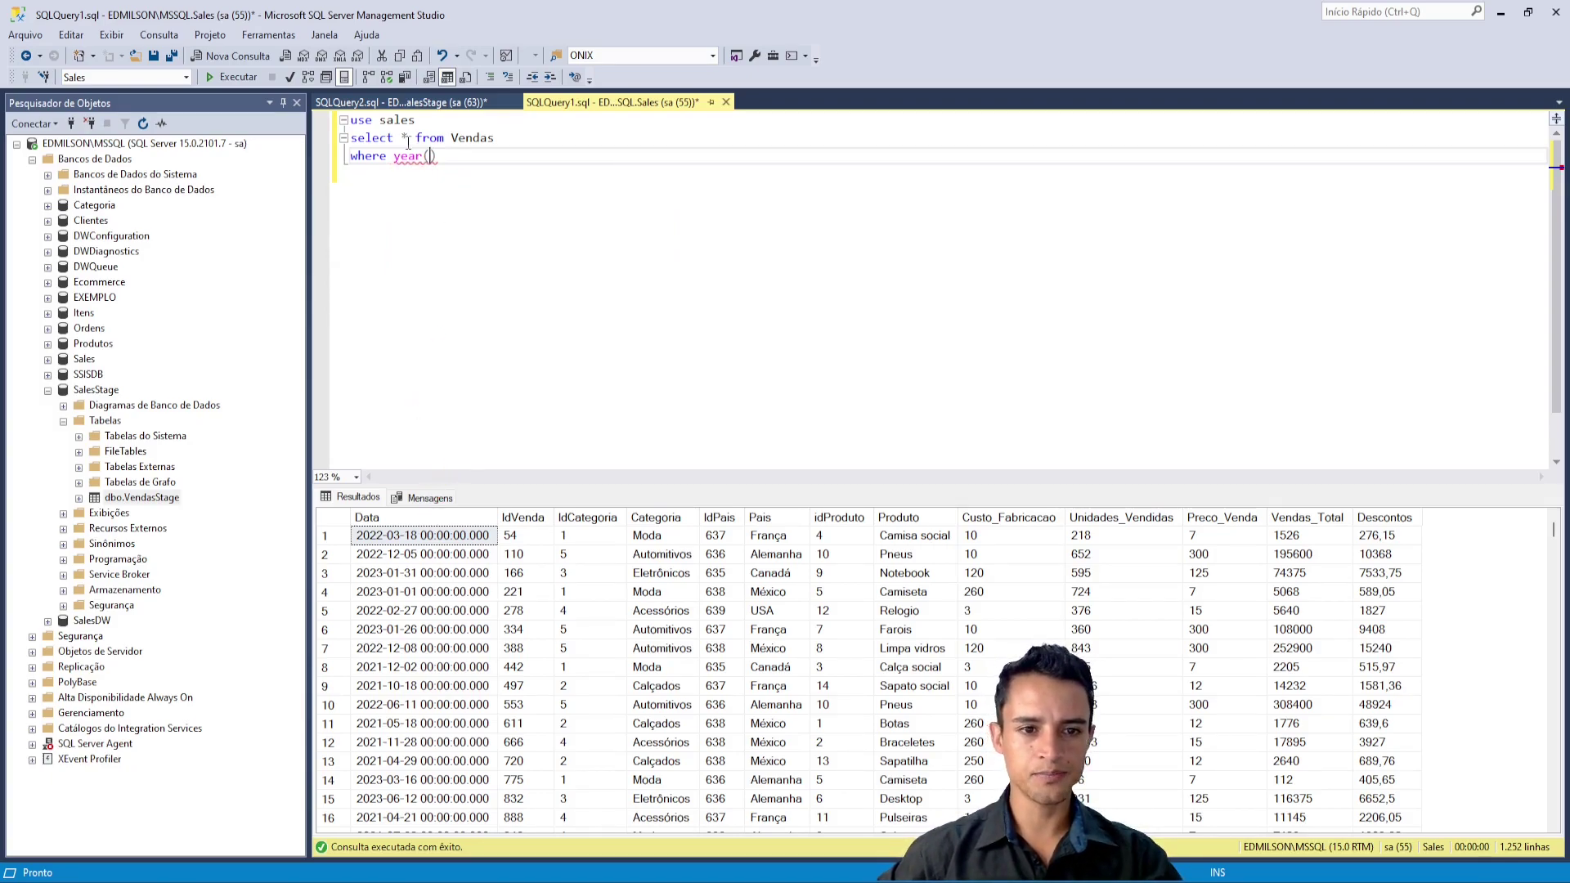
type("Data")
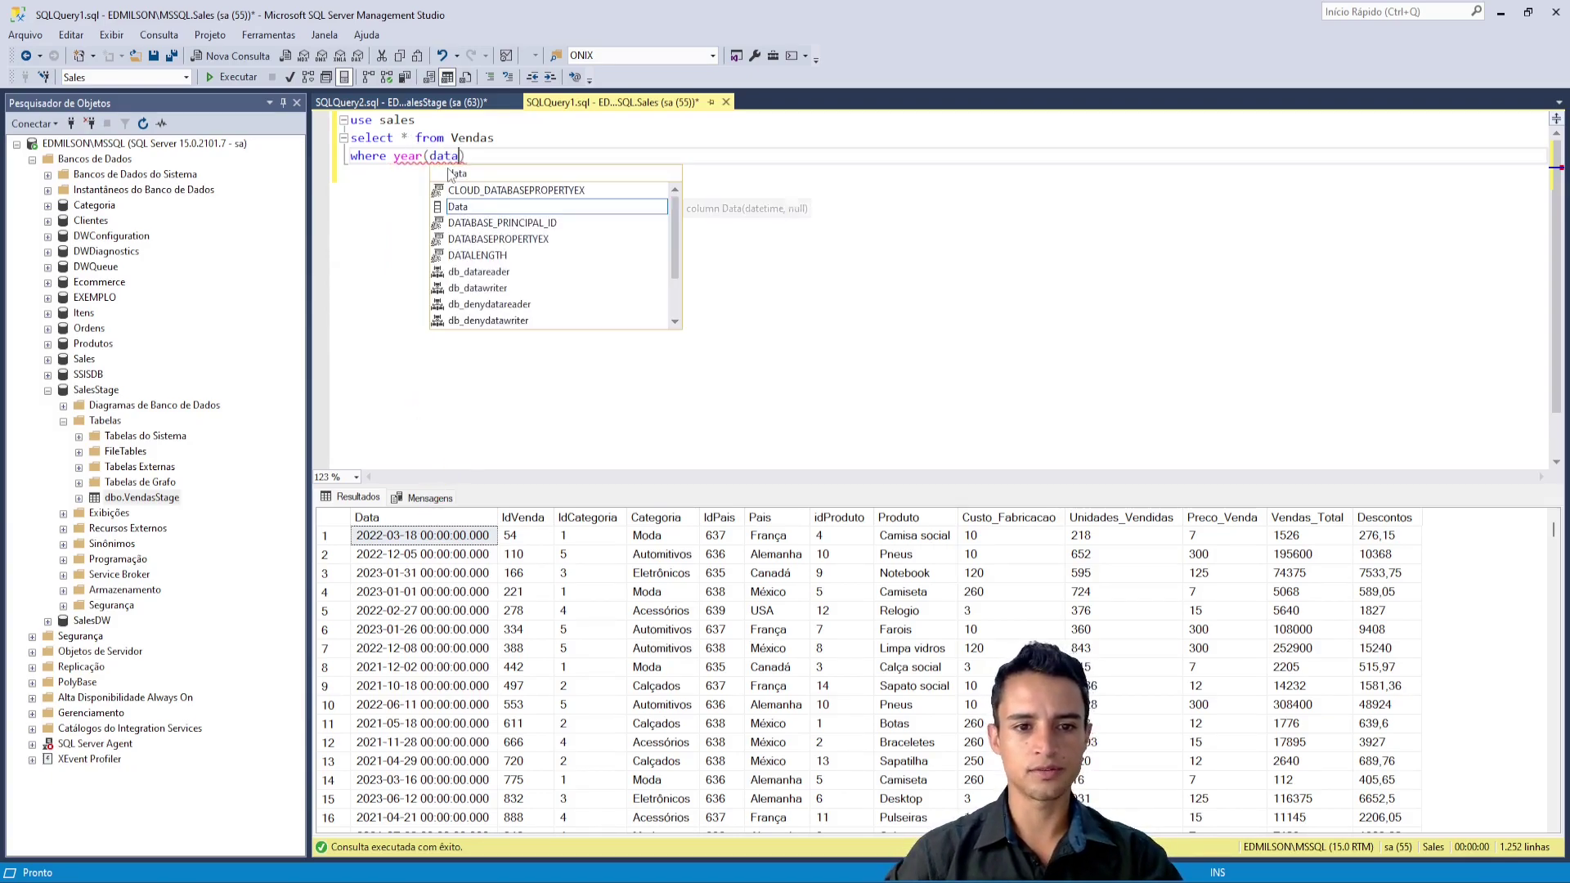
left_click(515, 161)
type("=2023")
key("BackSpace")
key("BackSpace")
key("BackSpace")
key("BackSpace")
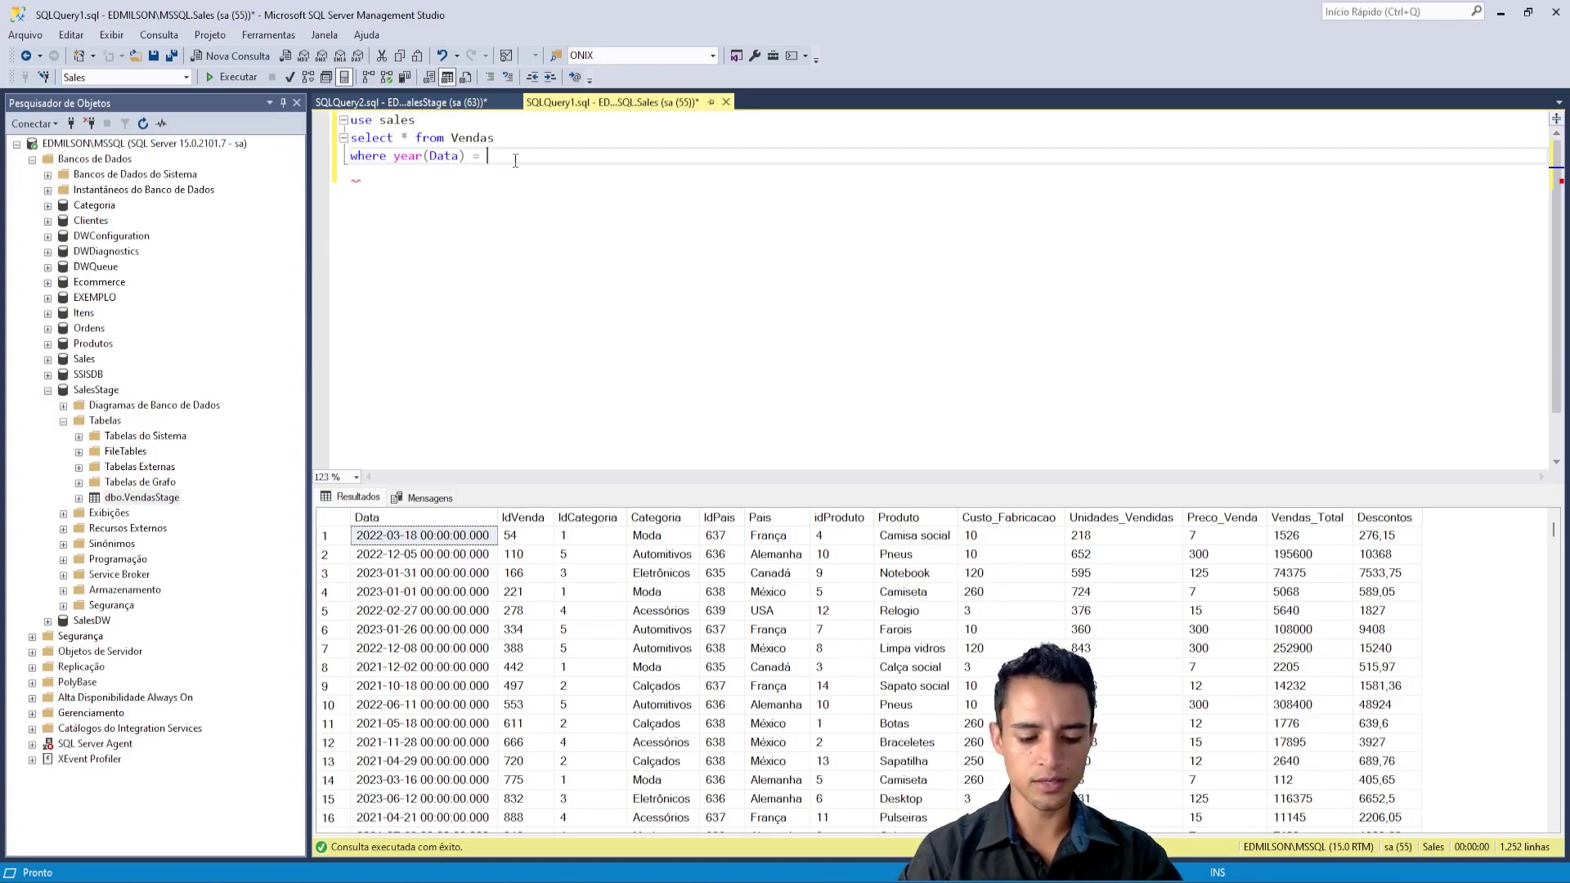
Step: Complete the where condition by comparing year(Data) with year(GETDATE())
type("year()")
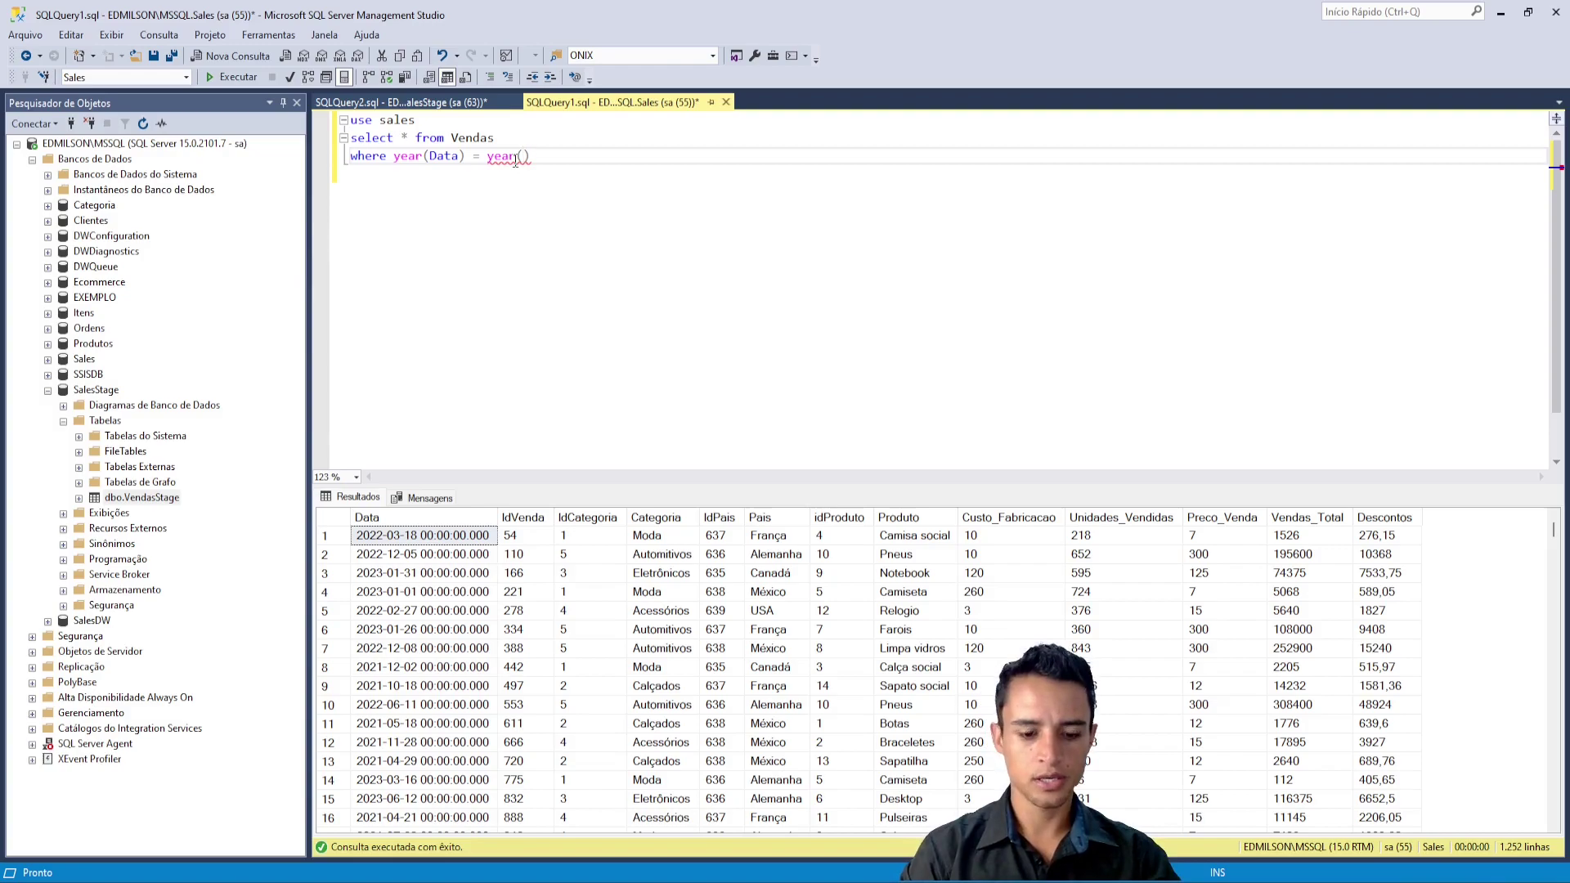
type("getda")
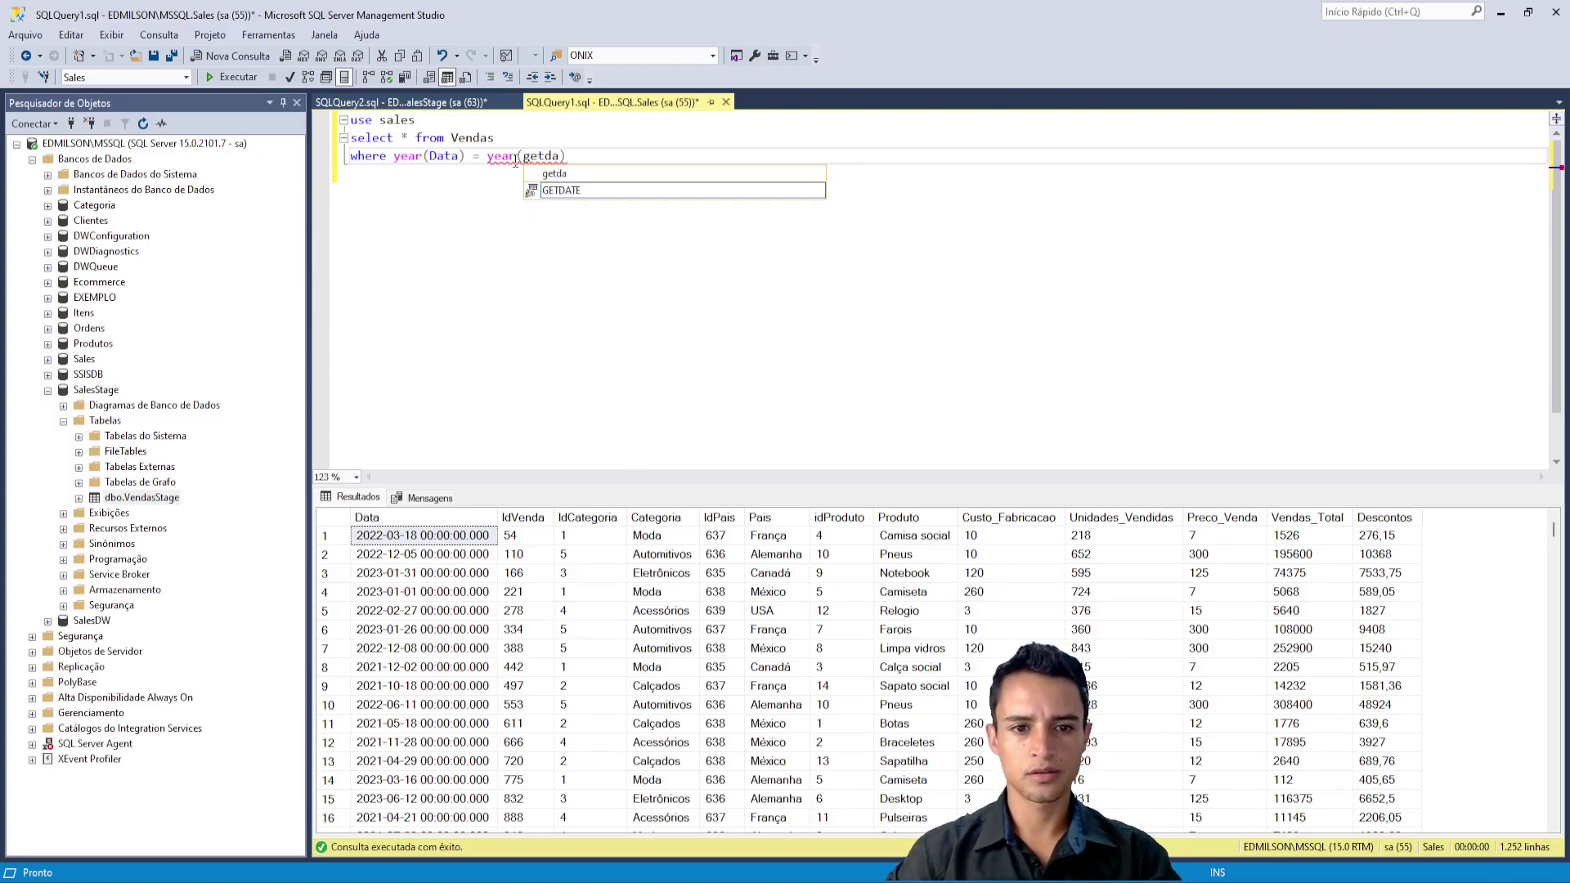
key("Down")
key("Tab")
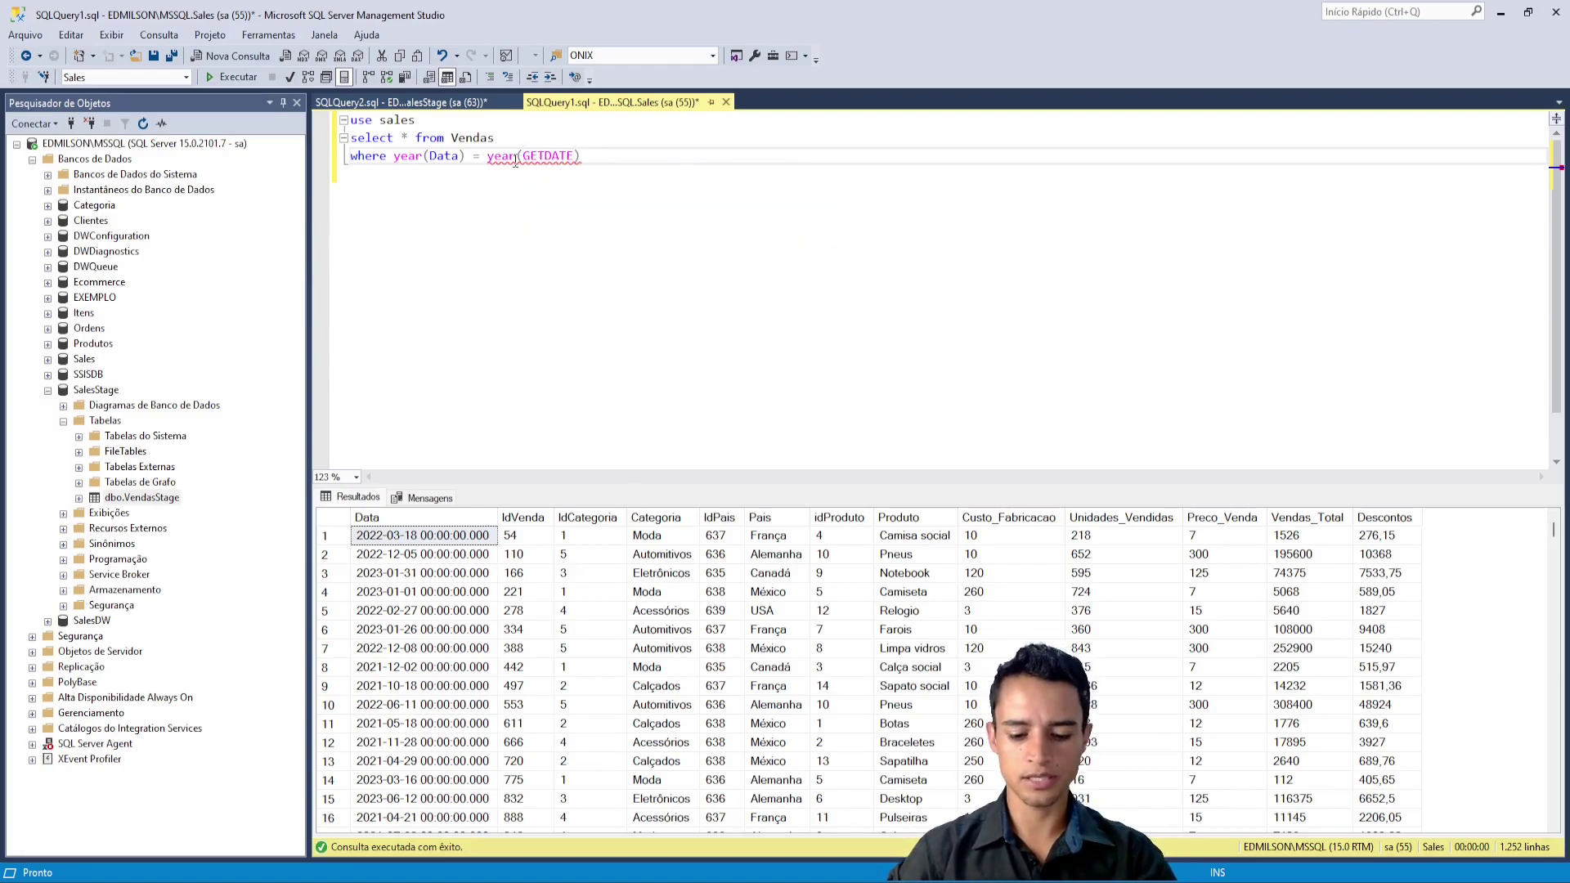
type("()")
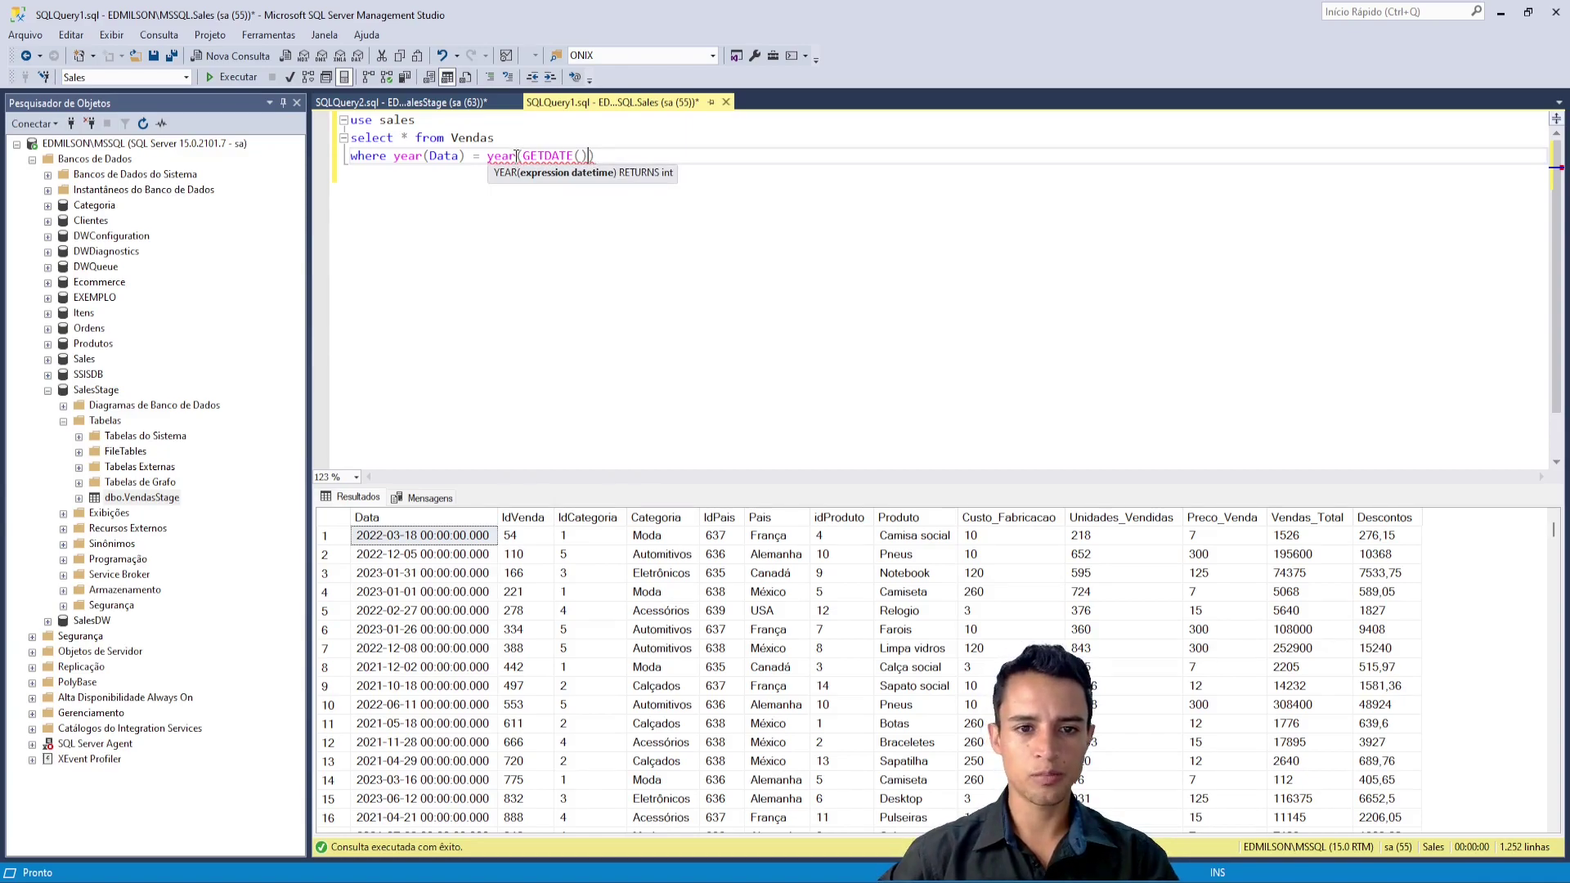
double_click(517, 156)
left_click(571, 227)
Step: Add a separate select year(GETDATE()) statement below the Vendas query and run only that statement
key("Return")
key("Return")
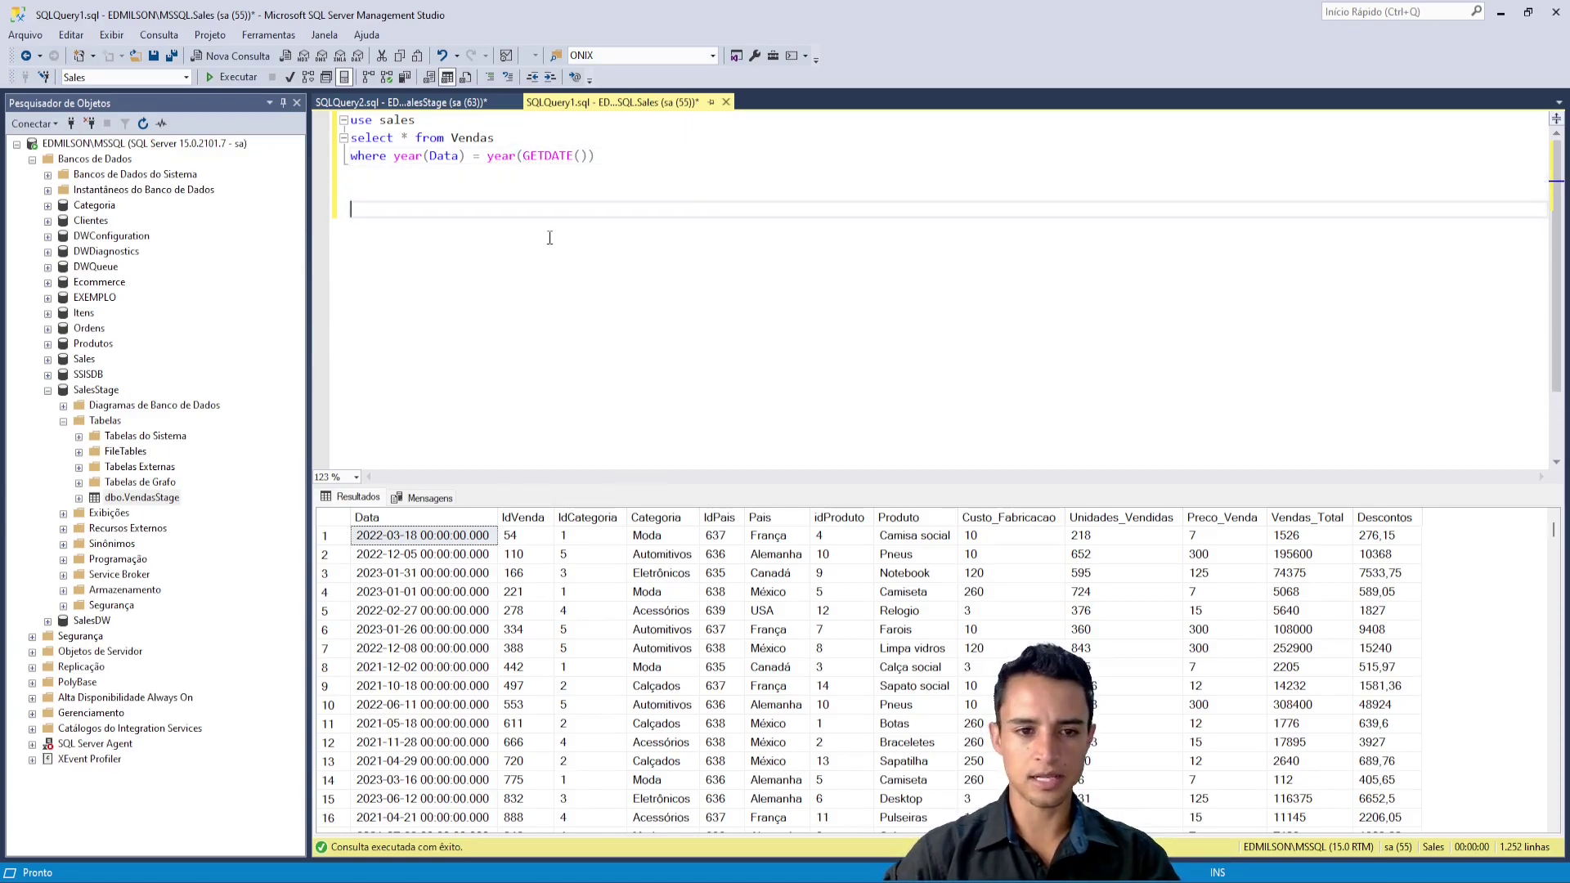
type("select")
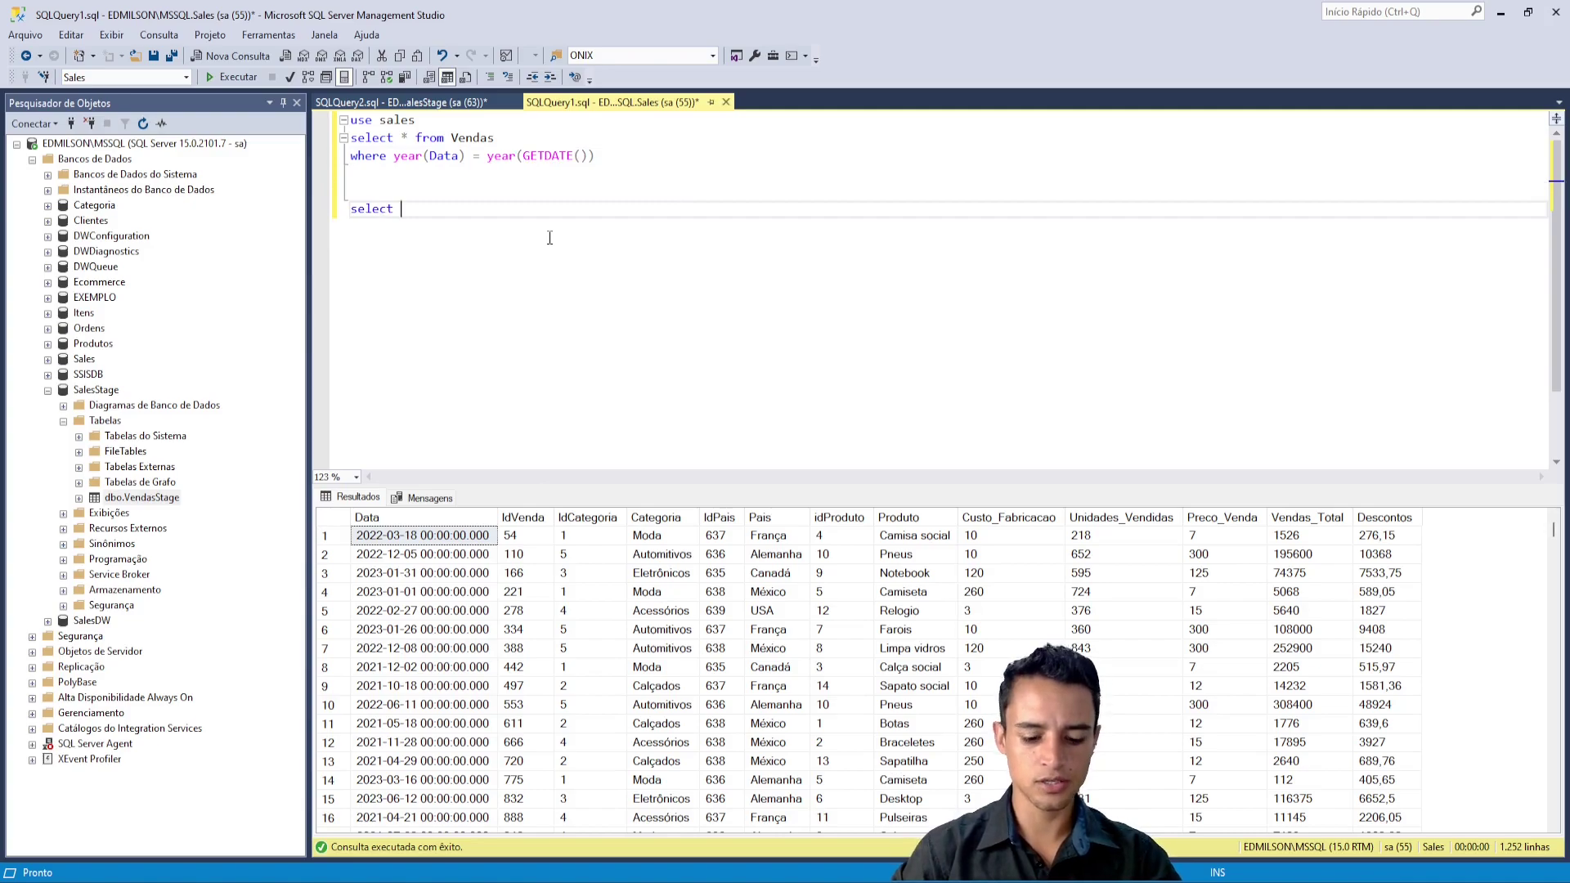
mouse_move(495, 166)
left_mouse_down()
mouse_move(645, 162)
mouse_move(488, 156)
left_mouse_up()
key("ctrl+c")
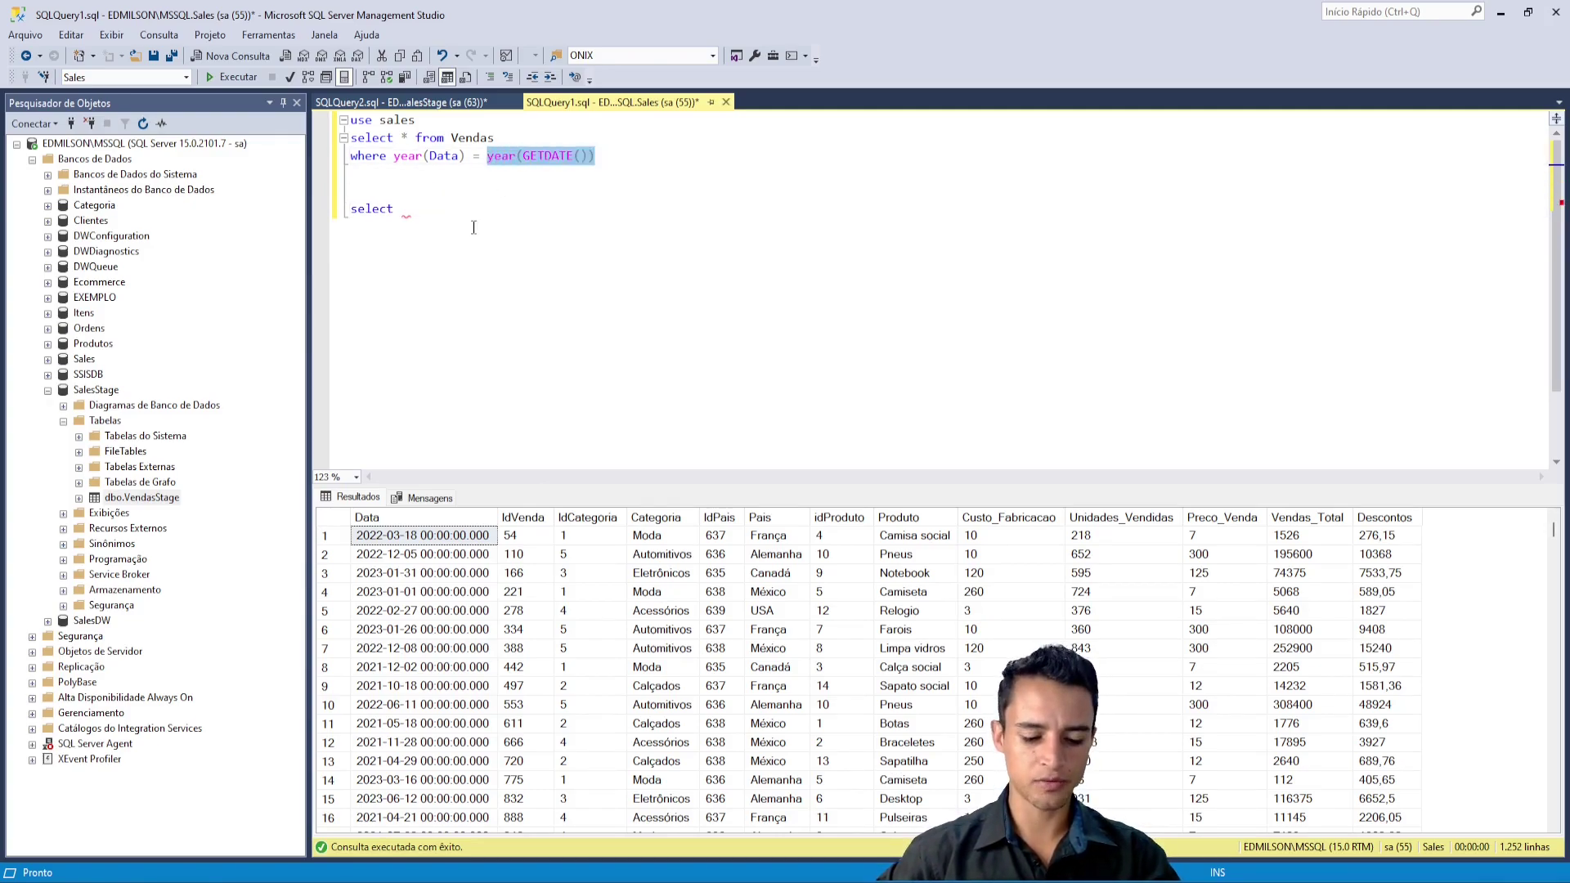
left_click(435, 209)
key("ctrl+v")
left_click_drag(520, 215, 315, 212)
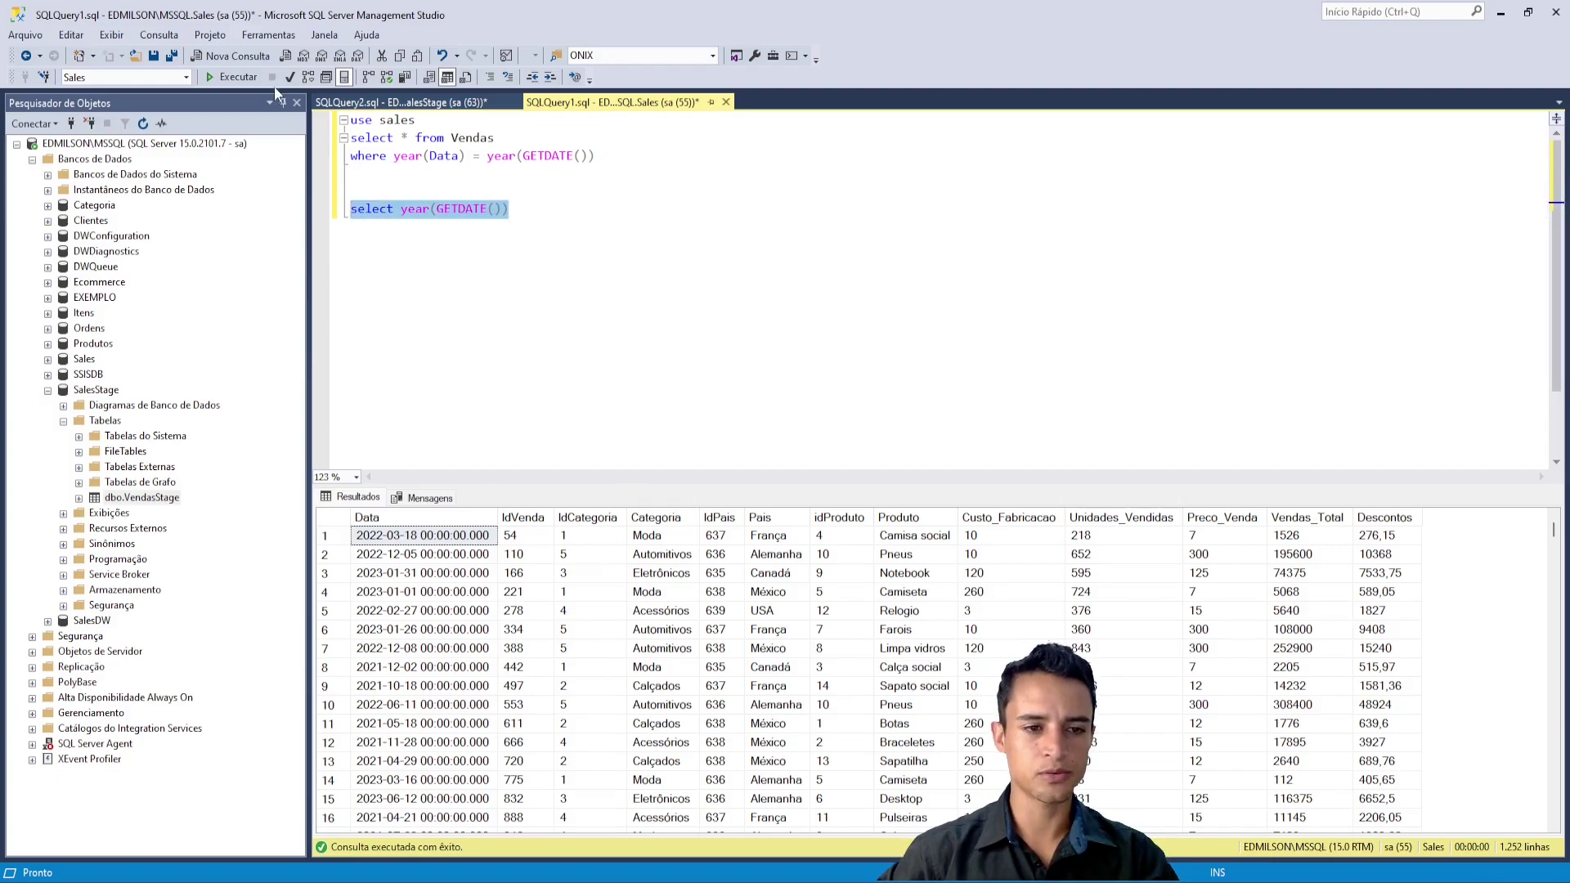
left_click(219, 77)
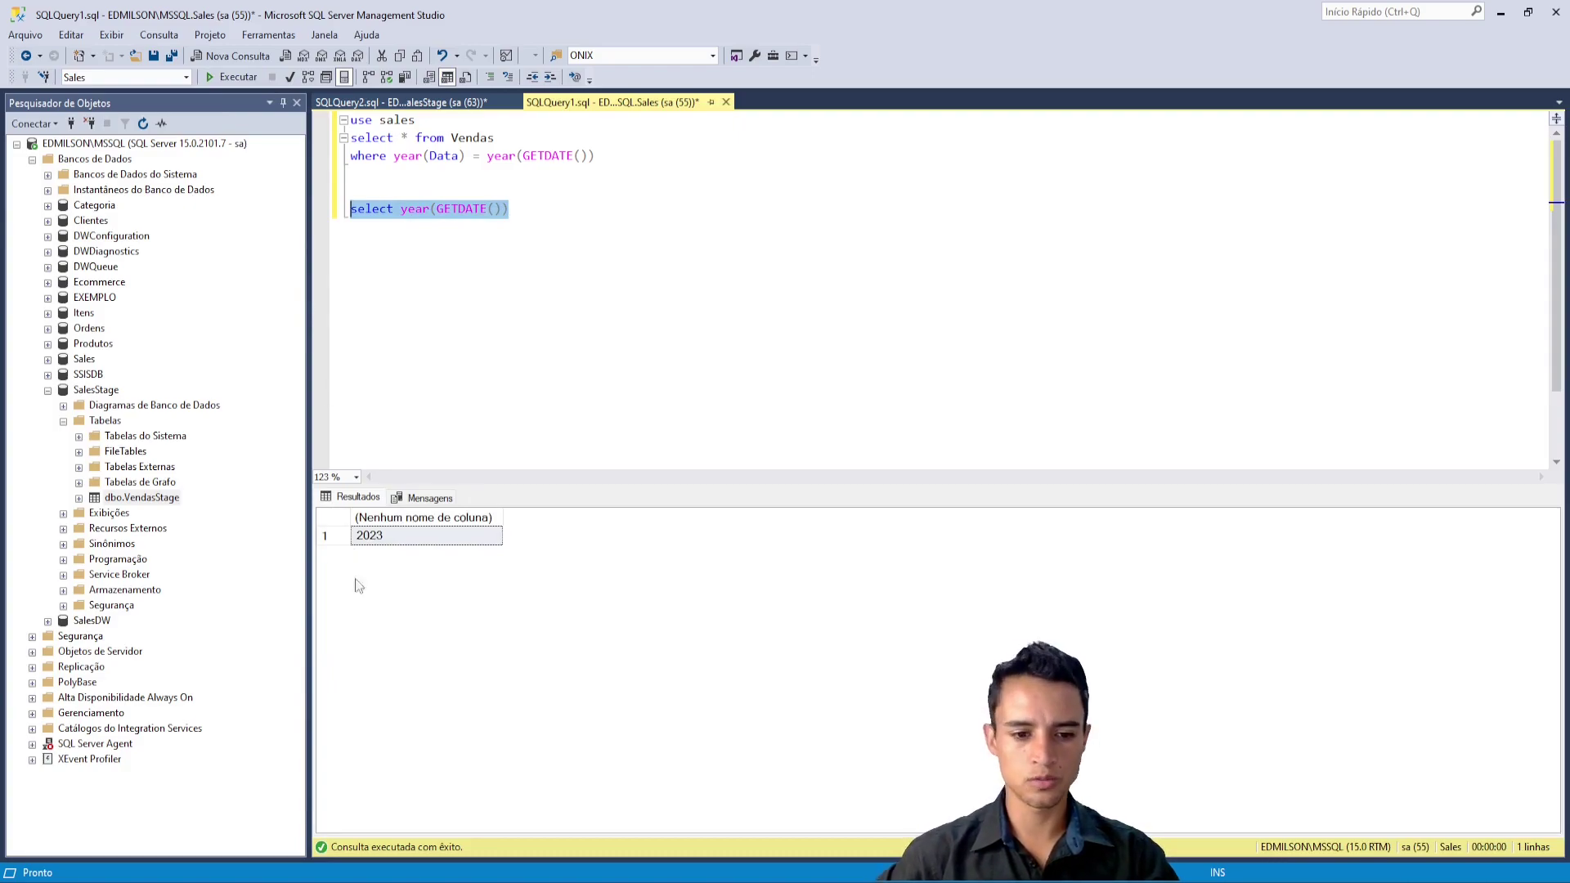
Step: Add a select month(GETDATE()) statement below the year test and run both test statements together
left_click(543, 217)
key("Return")
left_click(550, 206)
key("shift+Up")
left_click(515, 209)
key("Return")
key("Return")
key("ctrl+v")
double_click(414, 244)
type("month")
key("End")
key("shift+Up")
key("shift+Up")
key("shift+Up")
key("F5")
left_click_drag(392, 510, 485, 398)
left_click_drag(386, 674, 531, 546)
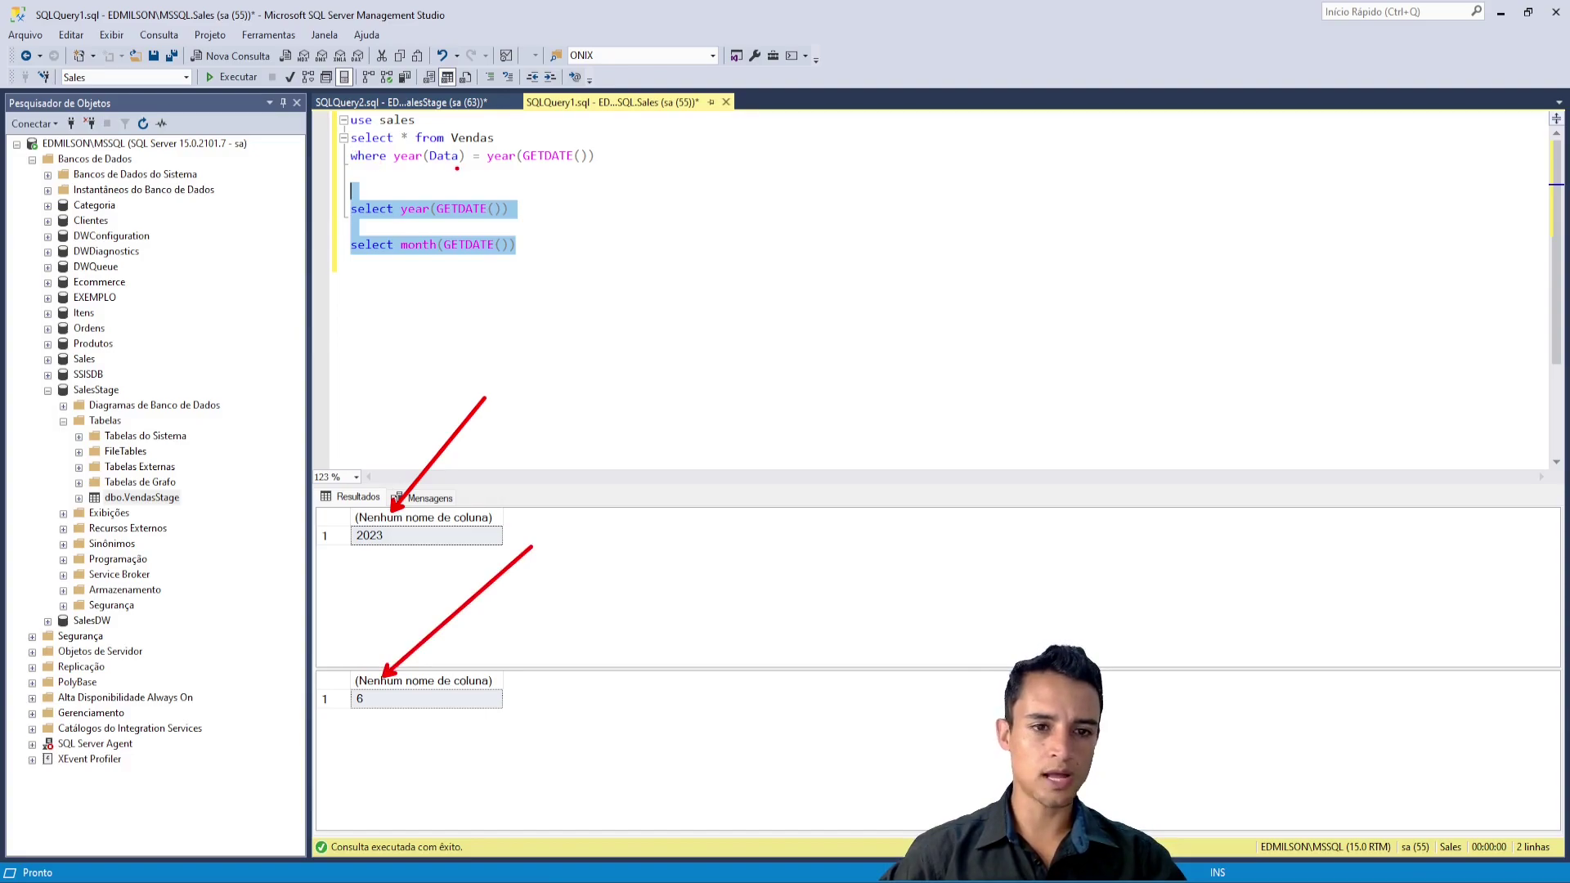
key("Escape")
Step: Run only the use sales and select * from Vendas lines to view the unfiltered Data values
left_click_drag(497, 137, 313, 124)
left_click(233, 77)
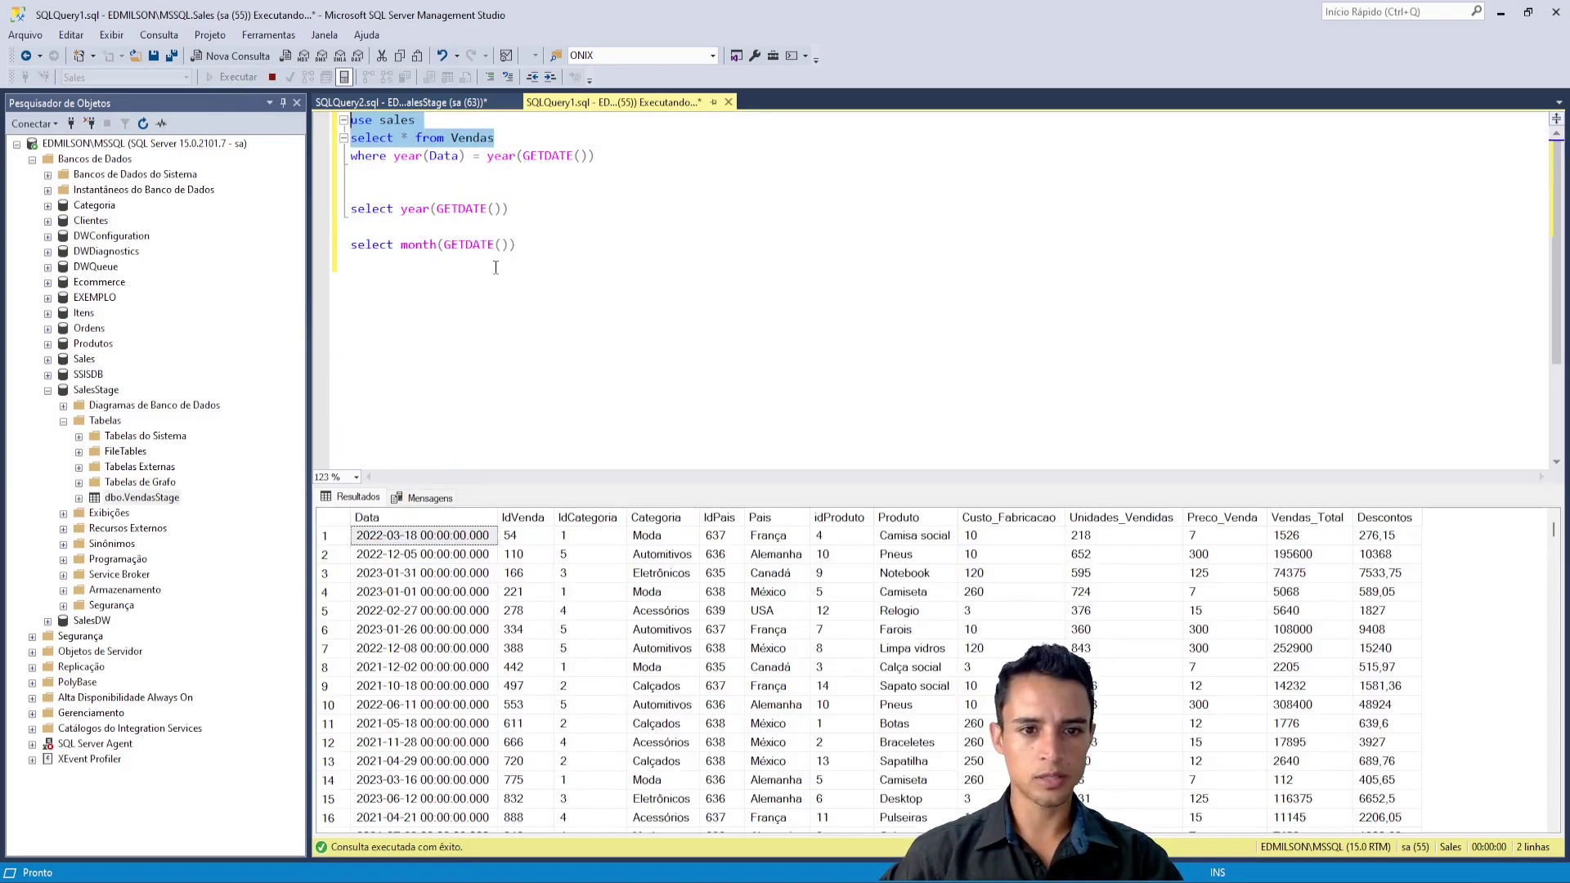
left_click_drag(422, 511, 514, 389)
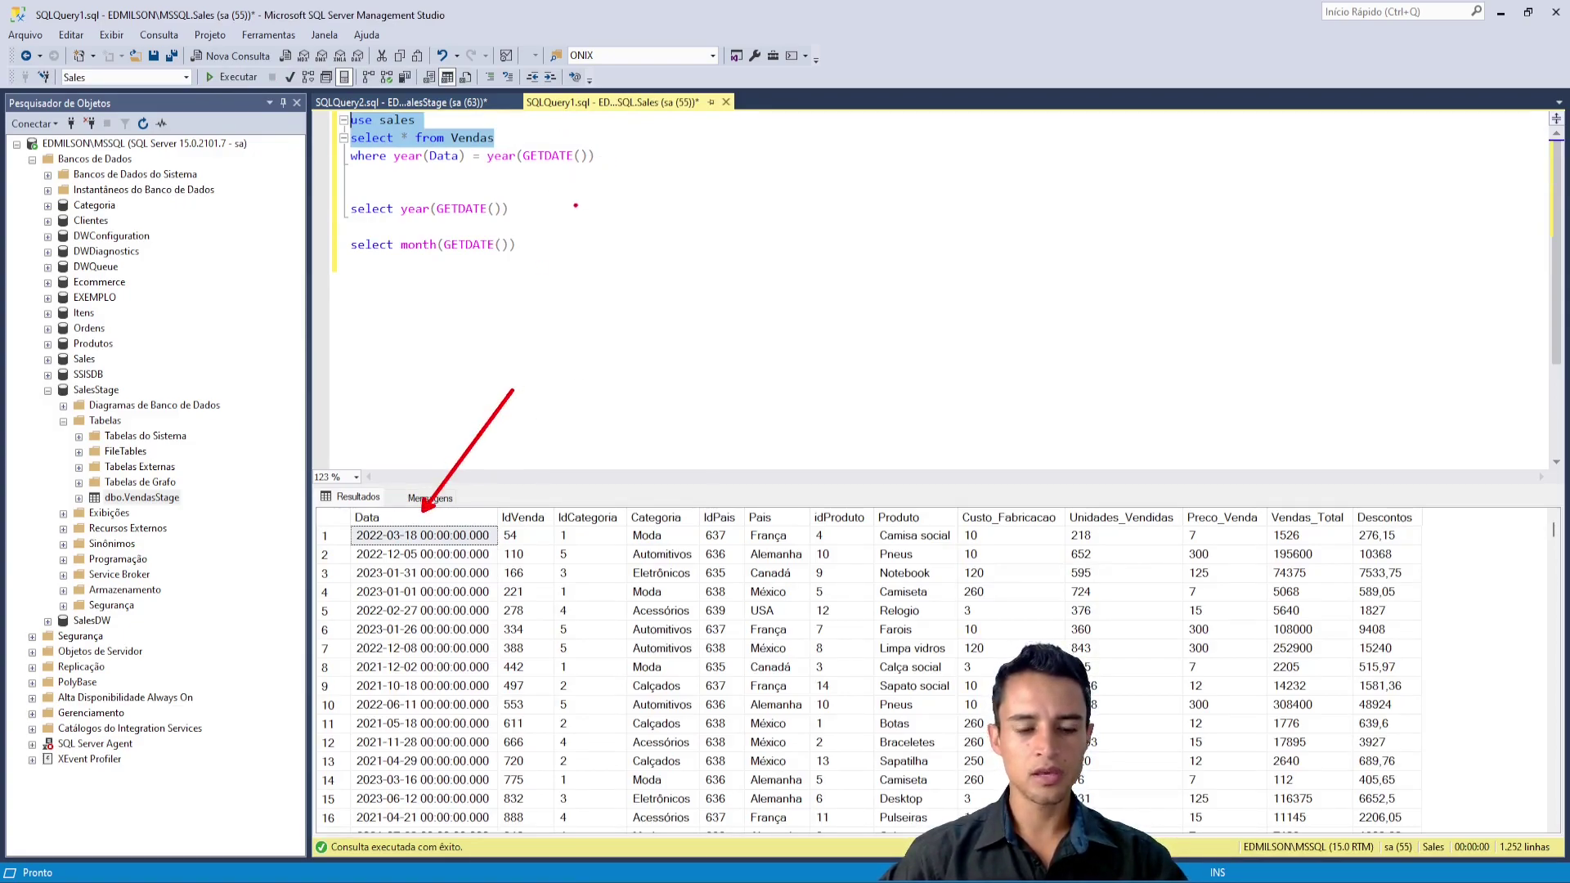
key("Escape")
Step: Duplicate the where year(Data) = year(GETDATE()) line below itself and replace the copy's where with and
left_click_drag(595, 156, 350, 156)
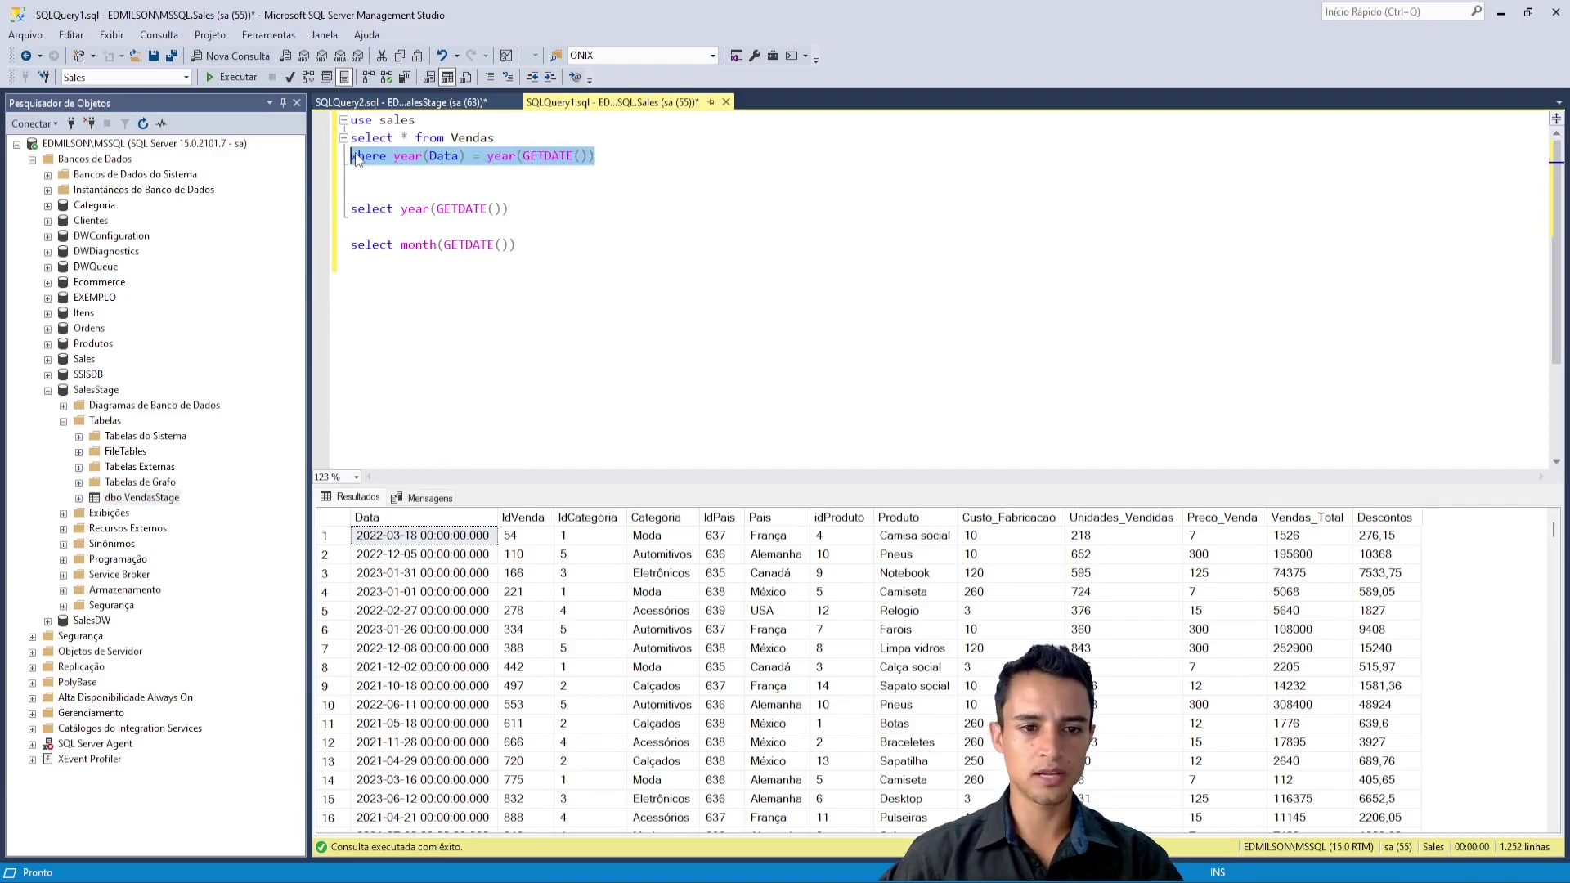
key("ctrl+c")
key("End")
key("Return")
key("ctrl+v")
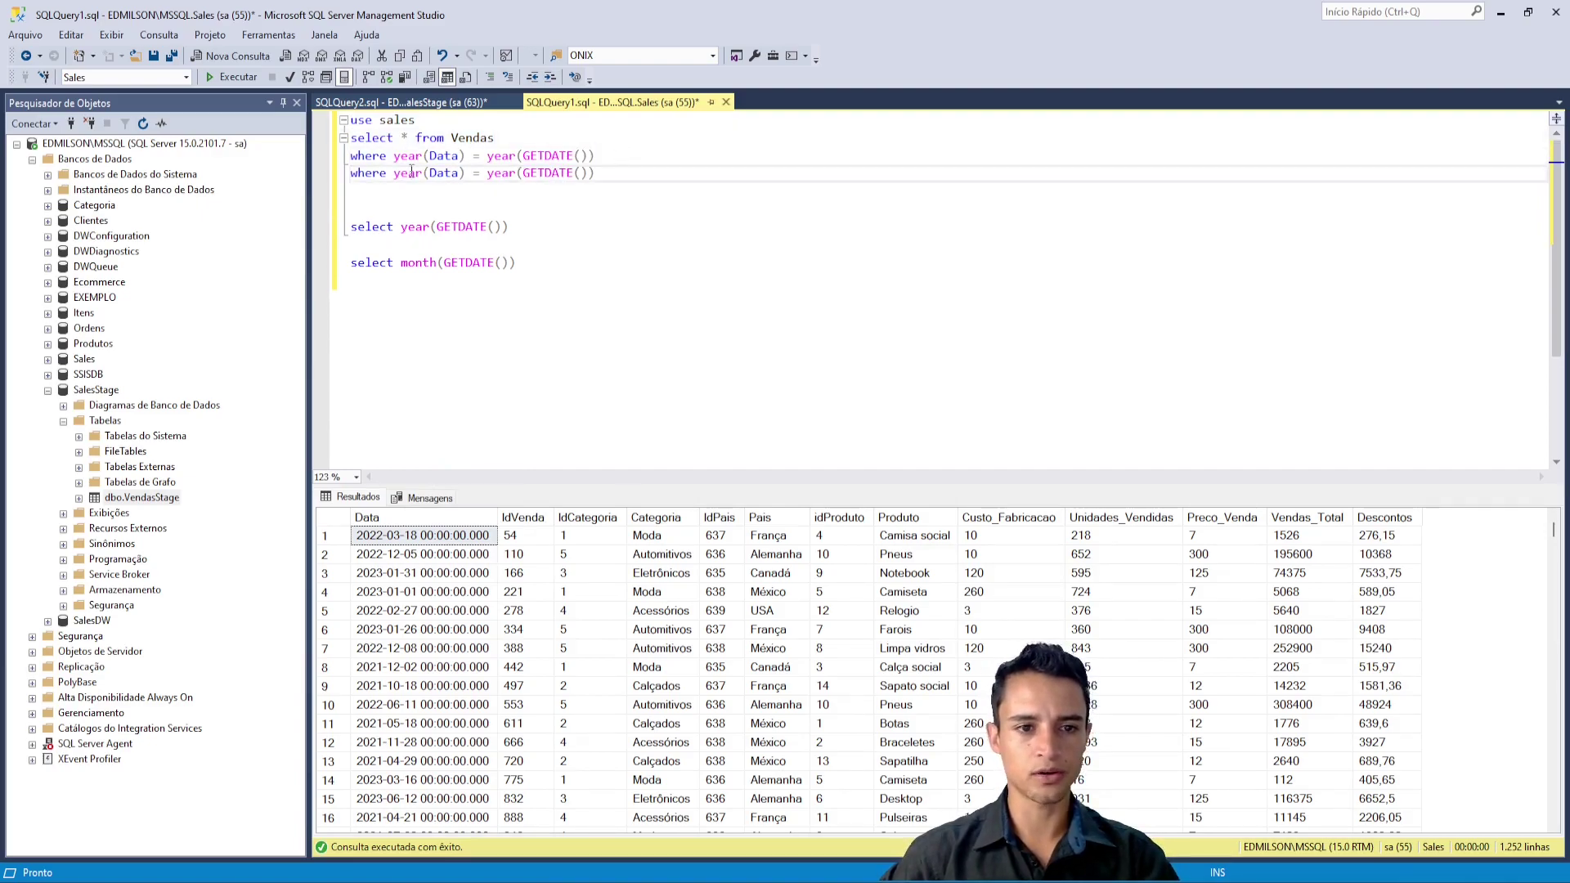
double_click(362, 172)
type("and")
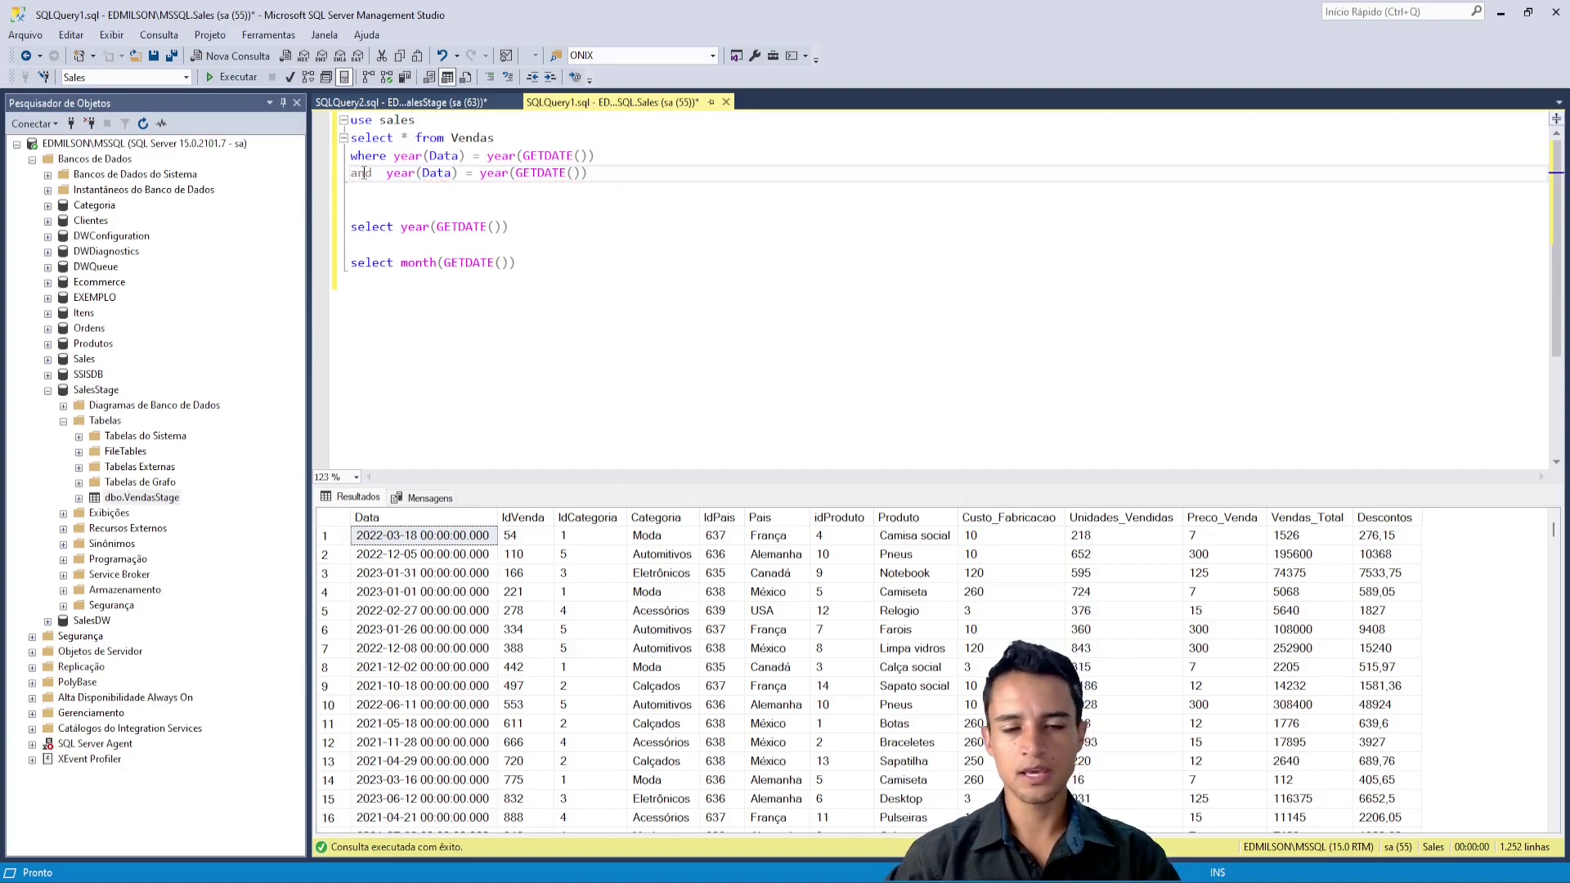
Step: Delete the two test select statements and change the second condition to month(Data) = month(GETDATE())
left_click_drag(517, 263, 327, 225)
key("Delete")
double_click(407, 173)
type("month")
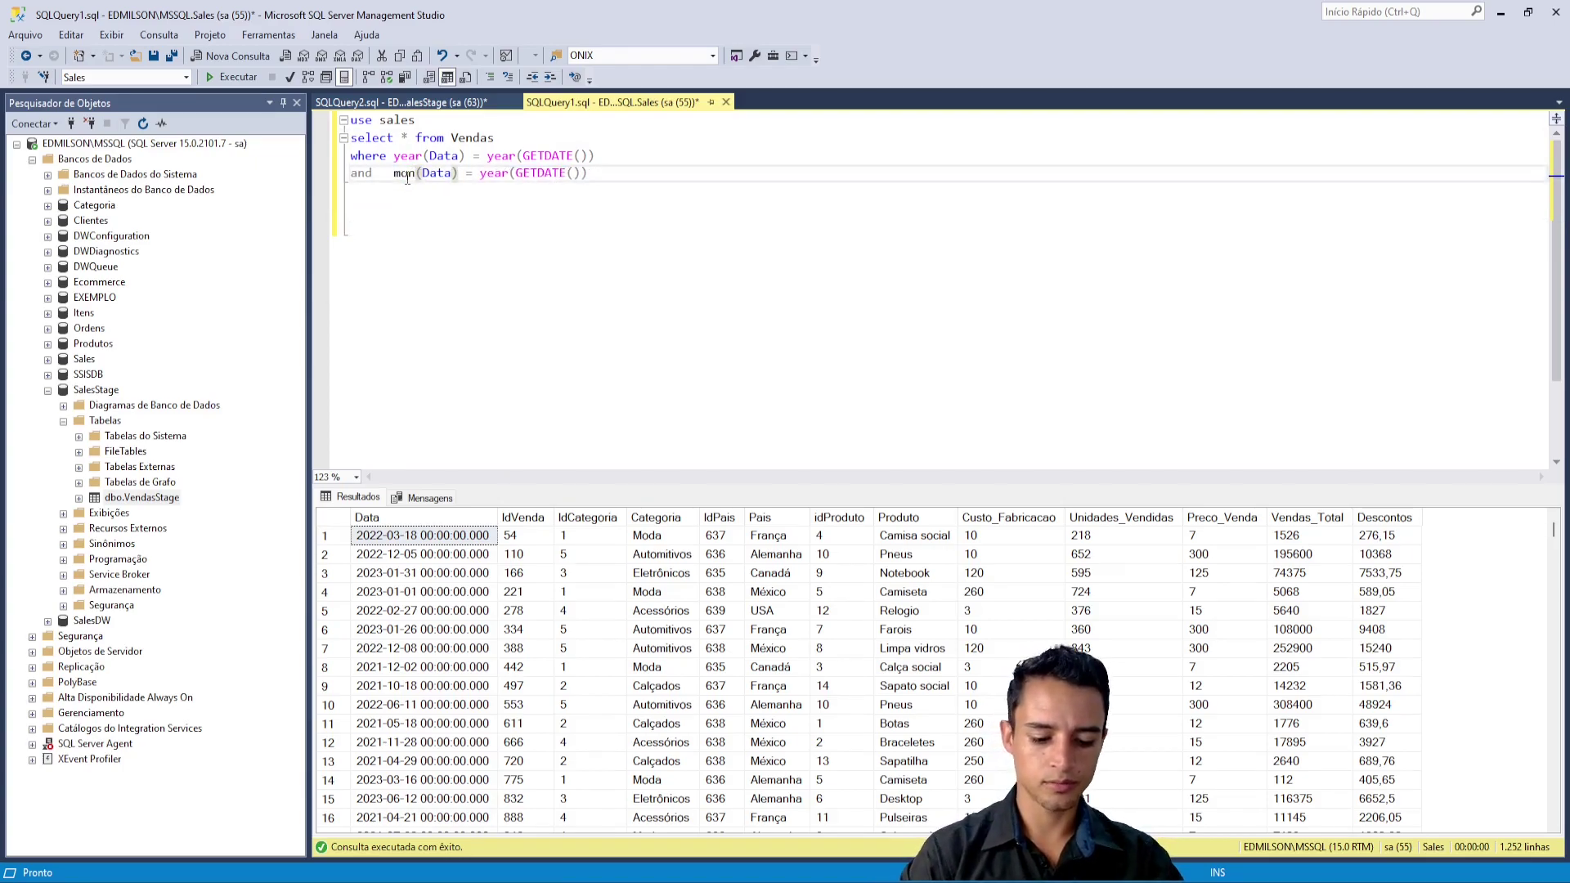
double_click(507, 173)
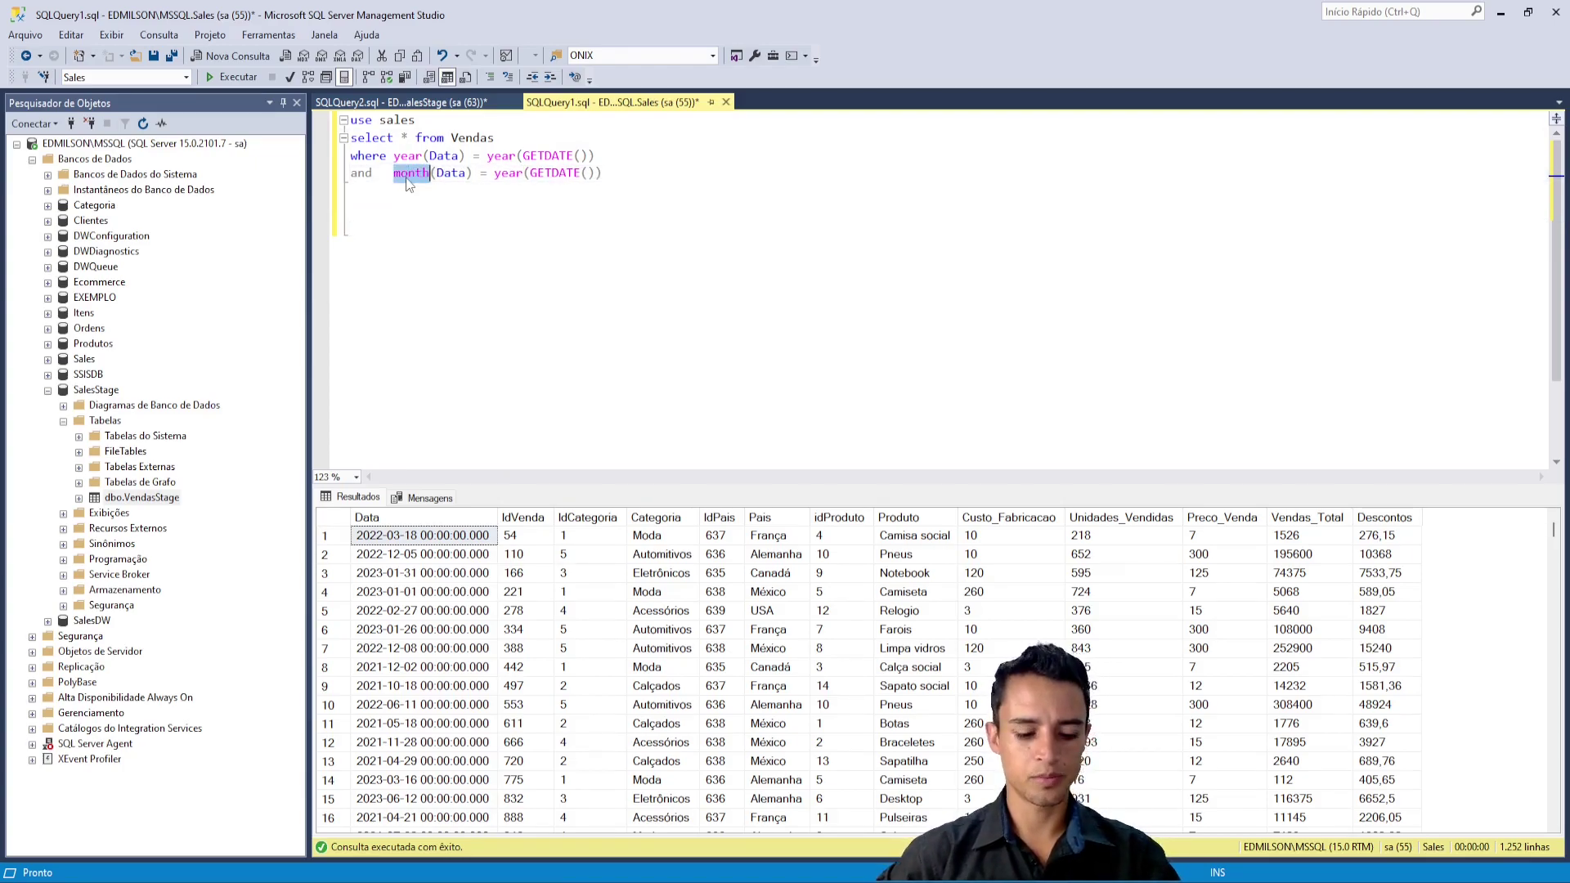
type("month")
Step: Run the complete Vendas query with the year and month conditions
left_click_drag(553, 196, 350, 119)
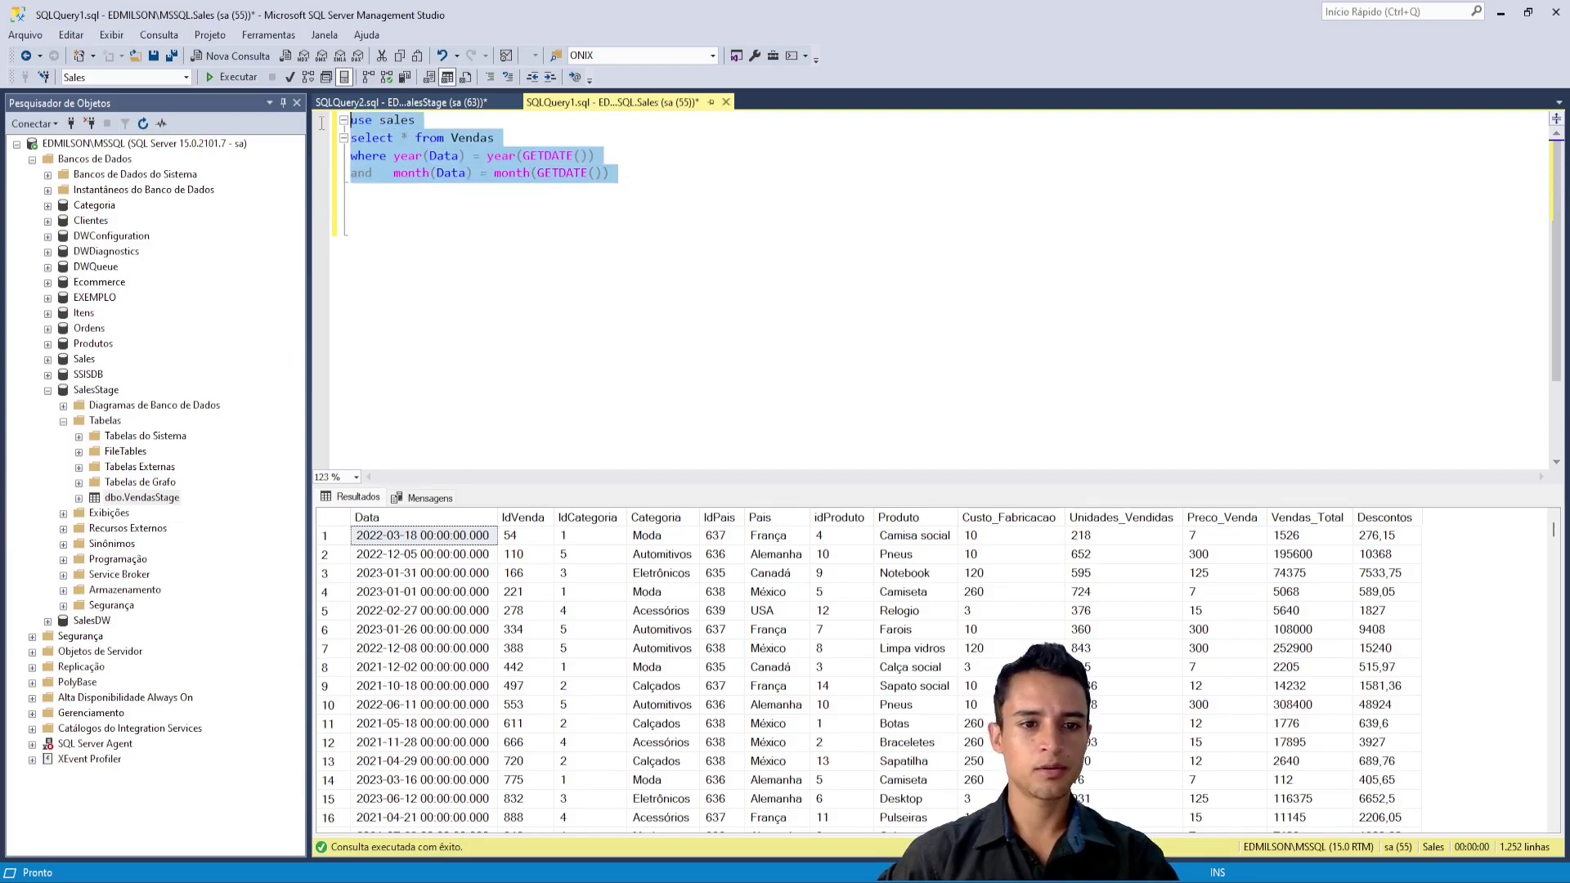
key("F5")
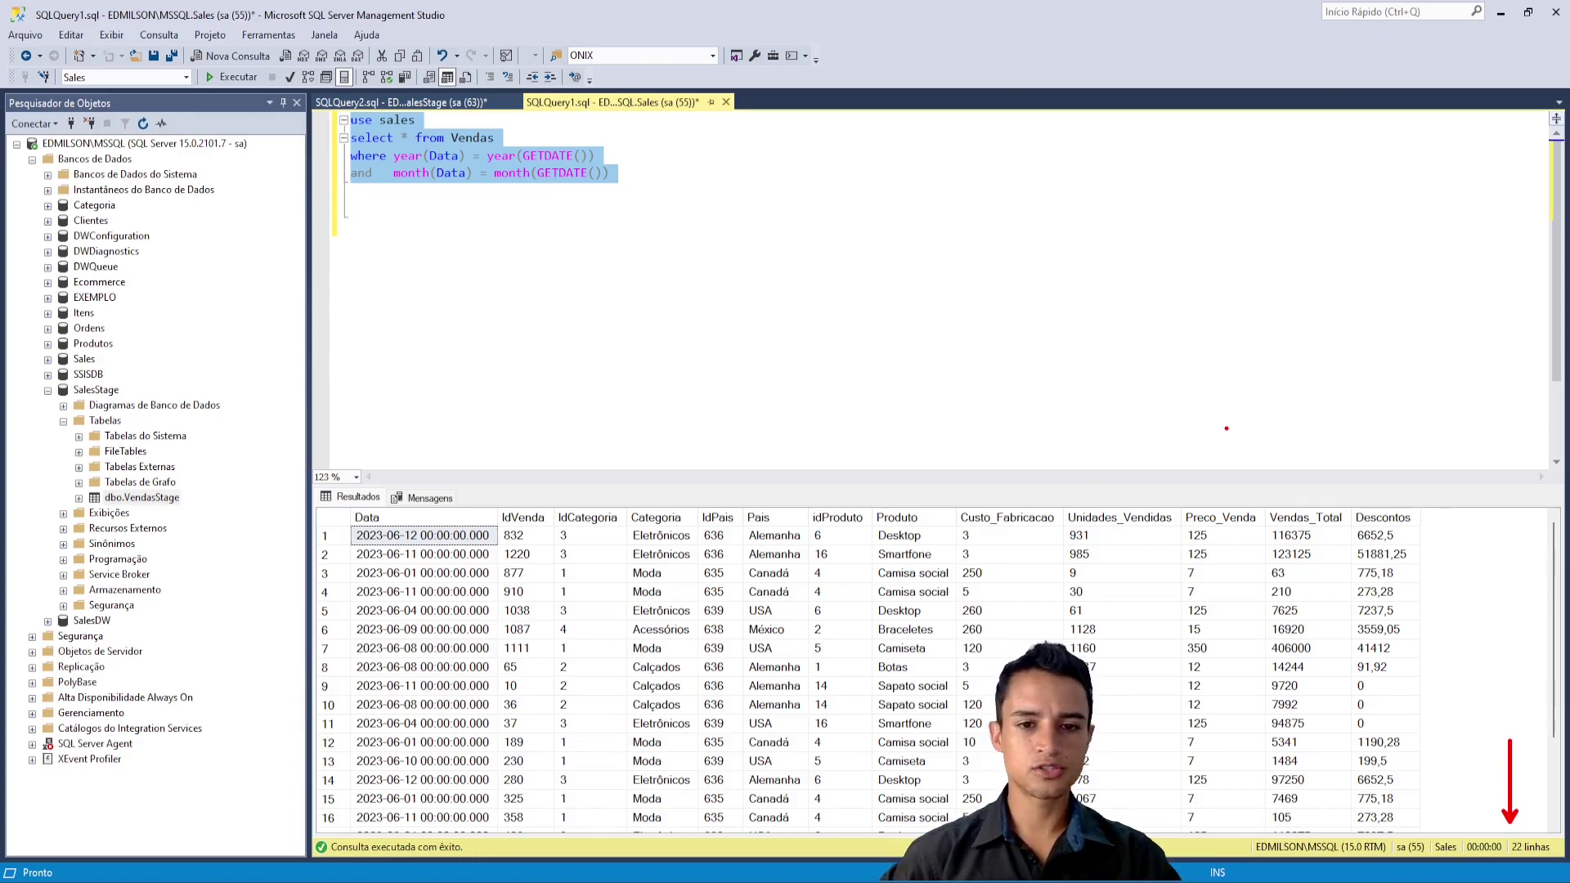
left_click(660, 199)
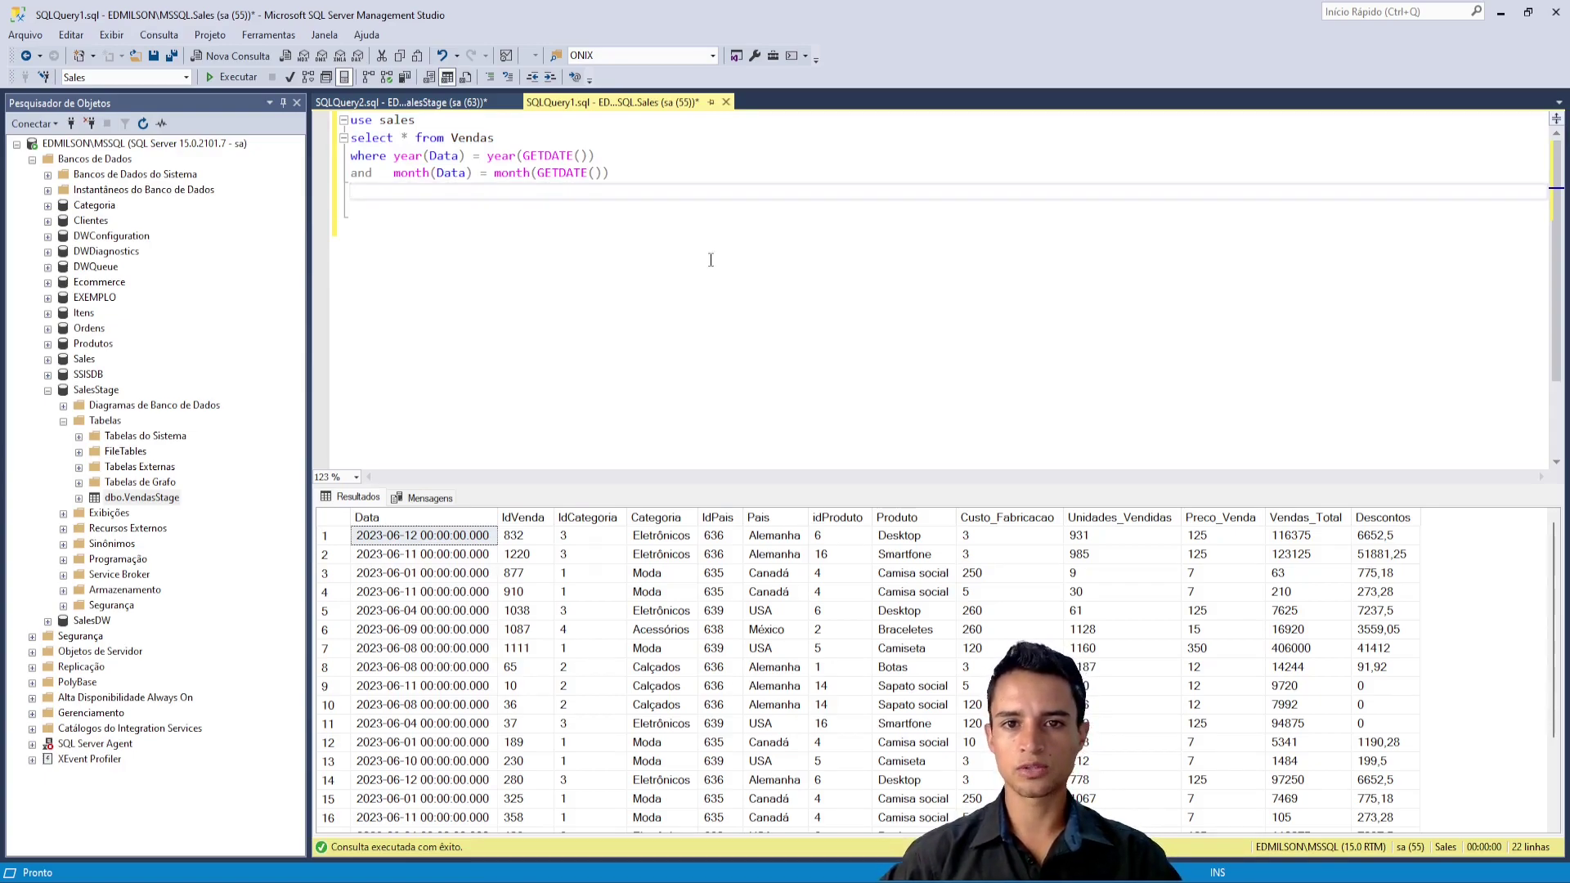
left_click_drag(670, 196, 350, 121)
Step: Copy the whole filtered query, switch to Visual Studio and open the OLE DB source's editor inside Tarefa Fluxo de Dados
left_click(787, 174)
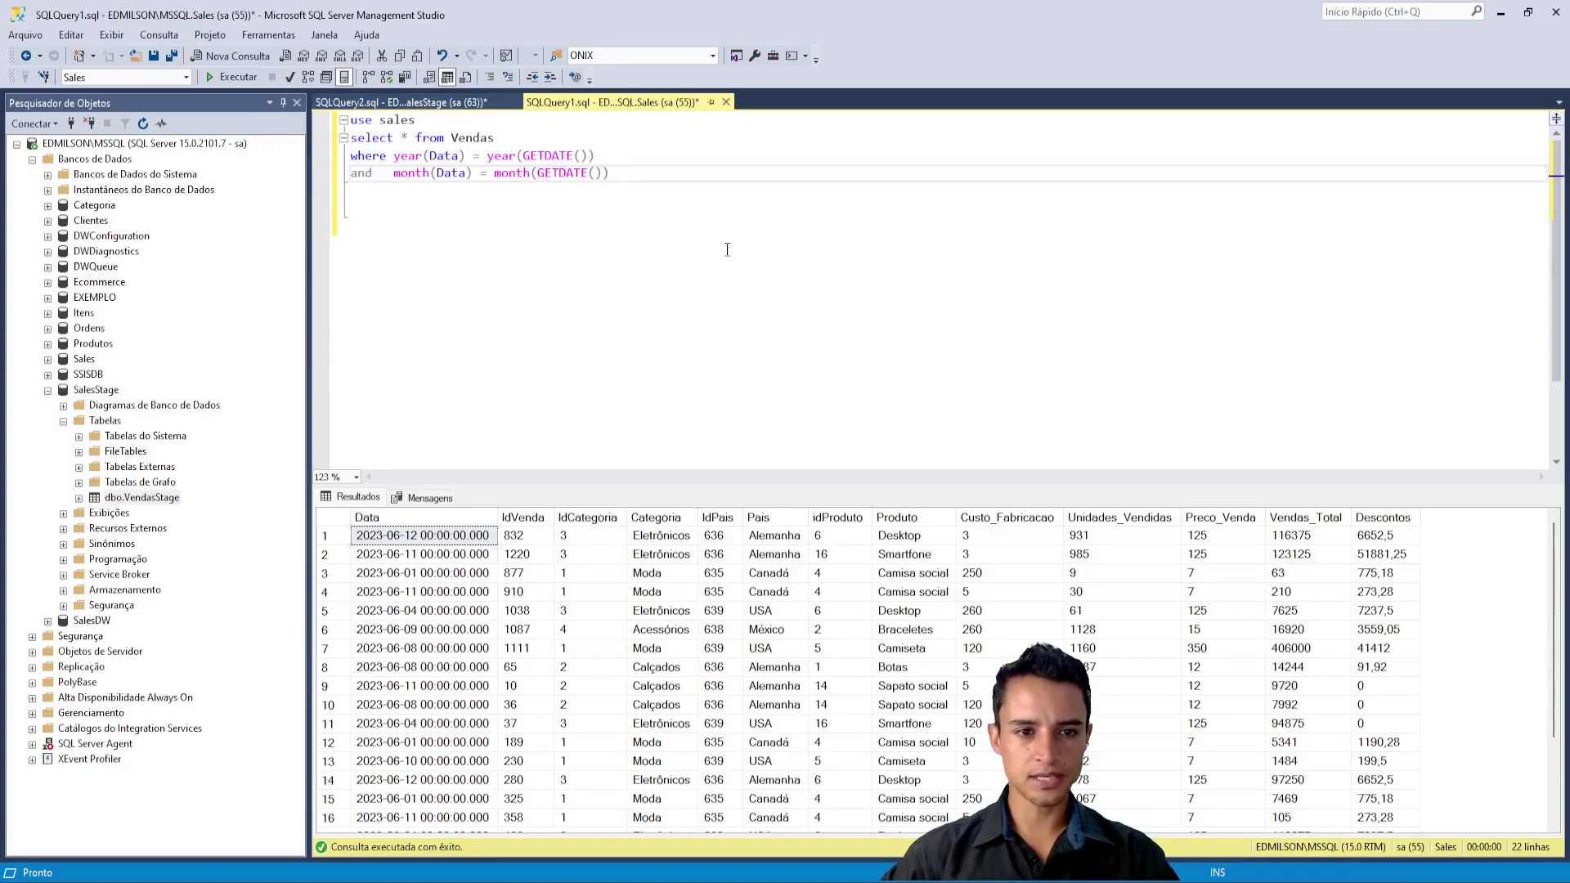
key("ctrl+shift+Home")
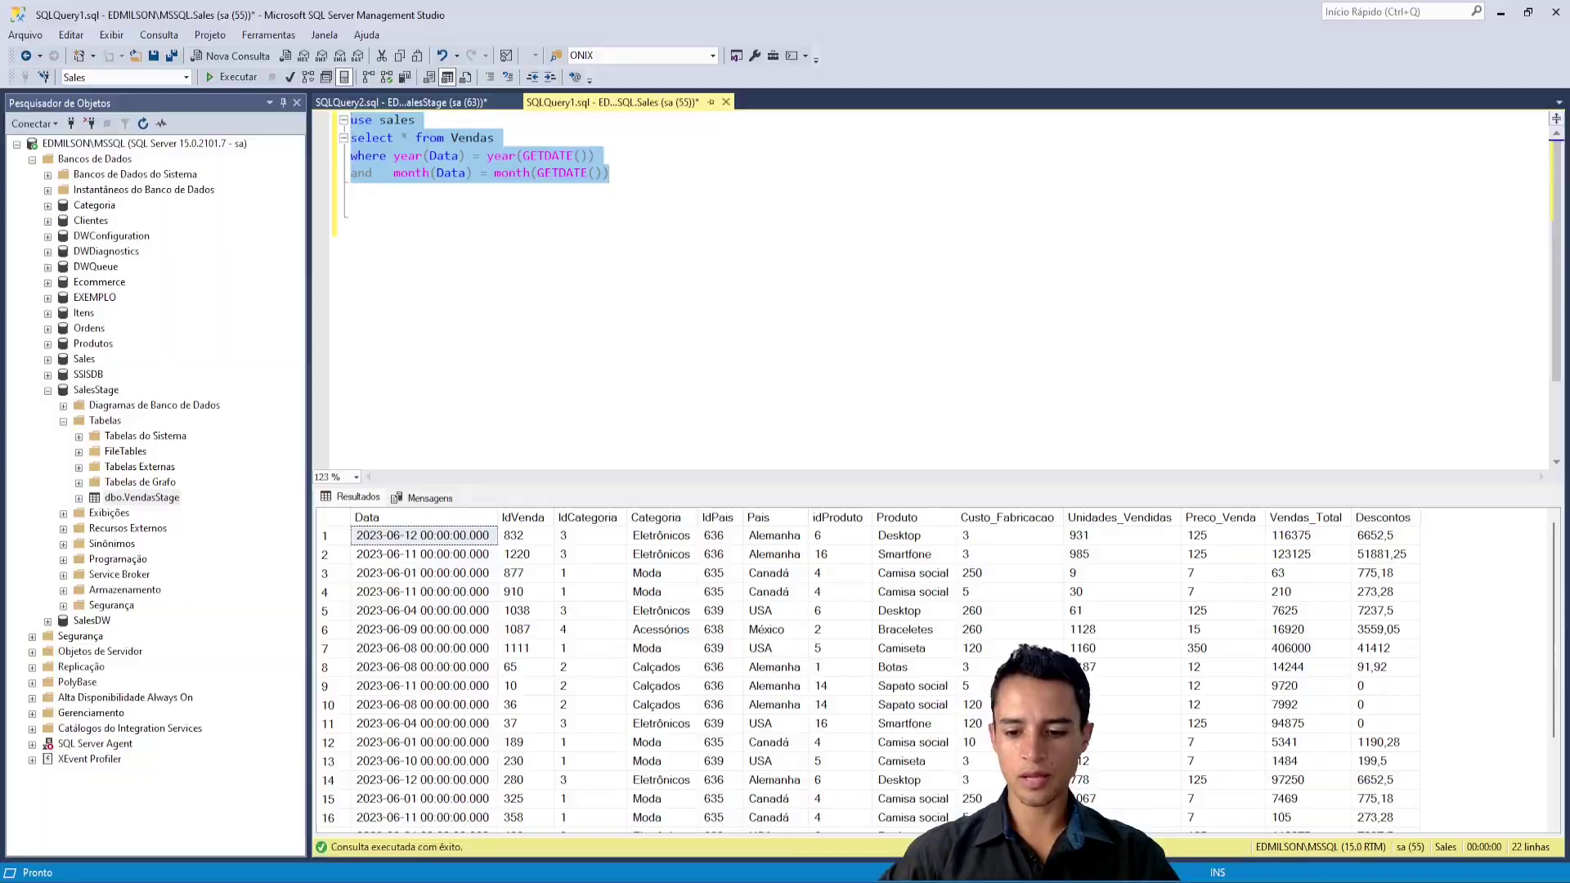
key("alt+Tab")
double_click(620, 353)
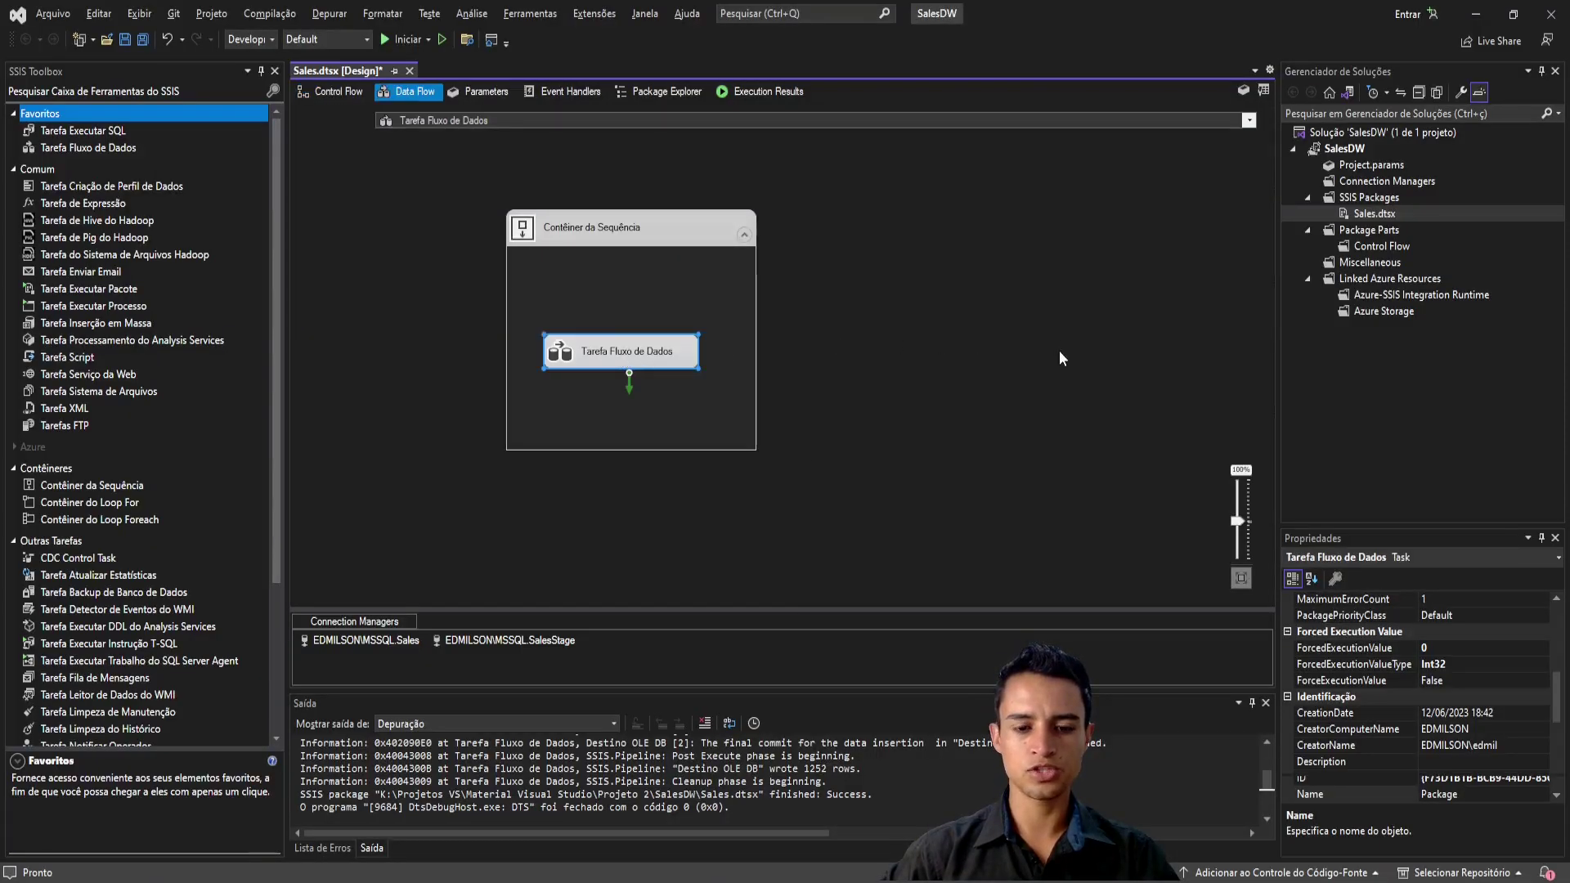
double_click(542, 235)
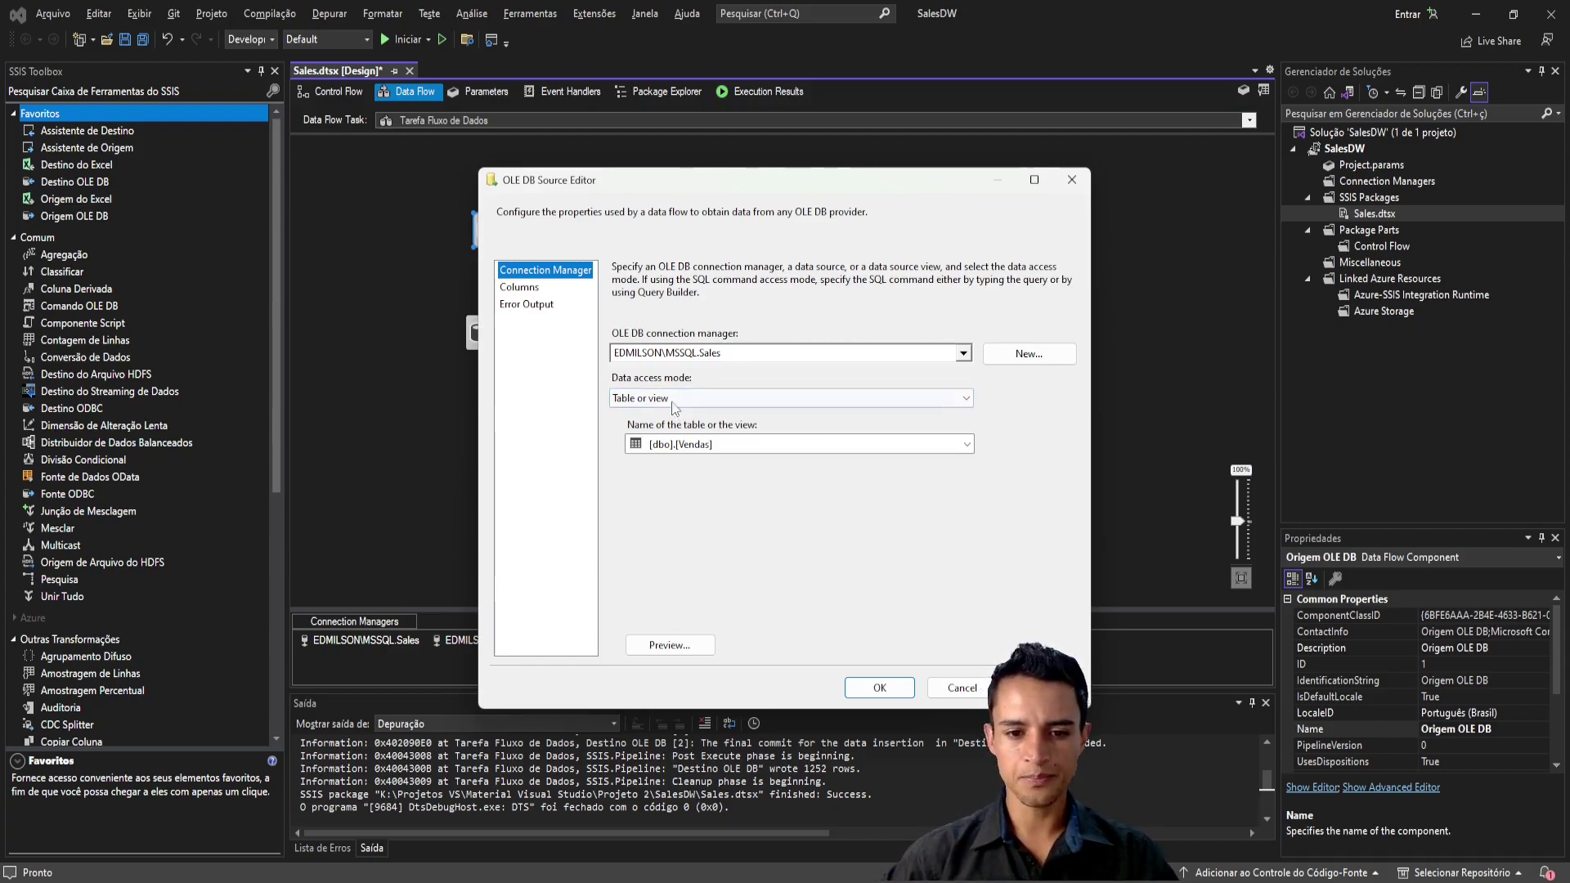
Step: Set the source's data access mode to SQL command and paste the copied Vendas query as the command text
left_click(696, 403)
left_click(687, 441)
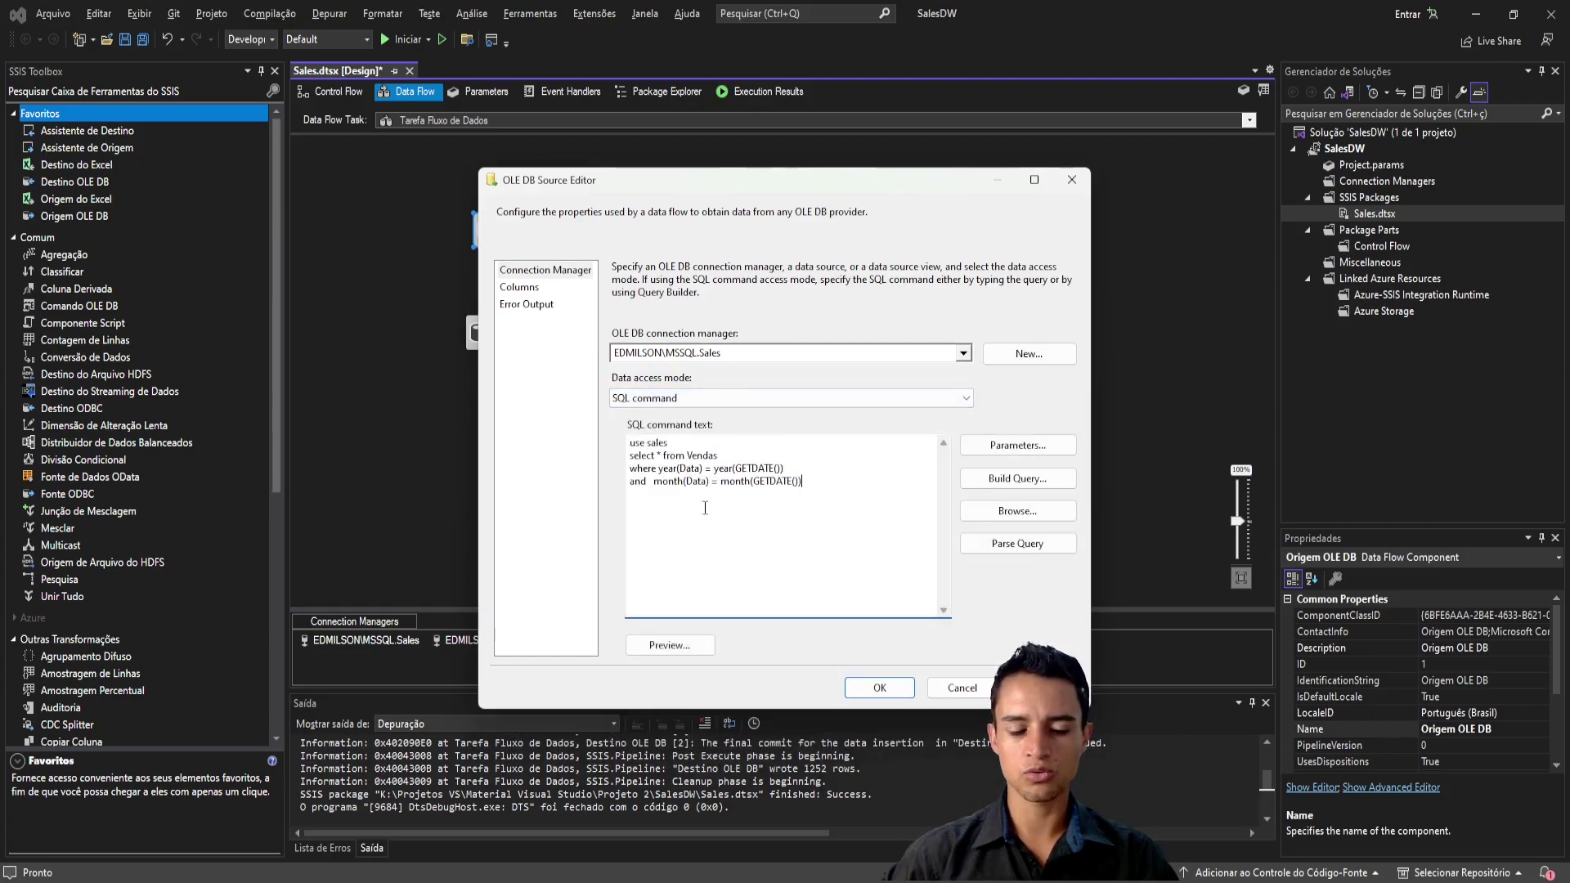
key("ctrl+a")
Step: Preview the source query's results, enlarging the preview window and widening the Data column to show full dates
left_click(670, 645)
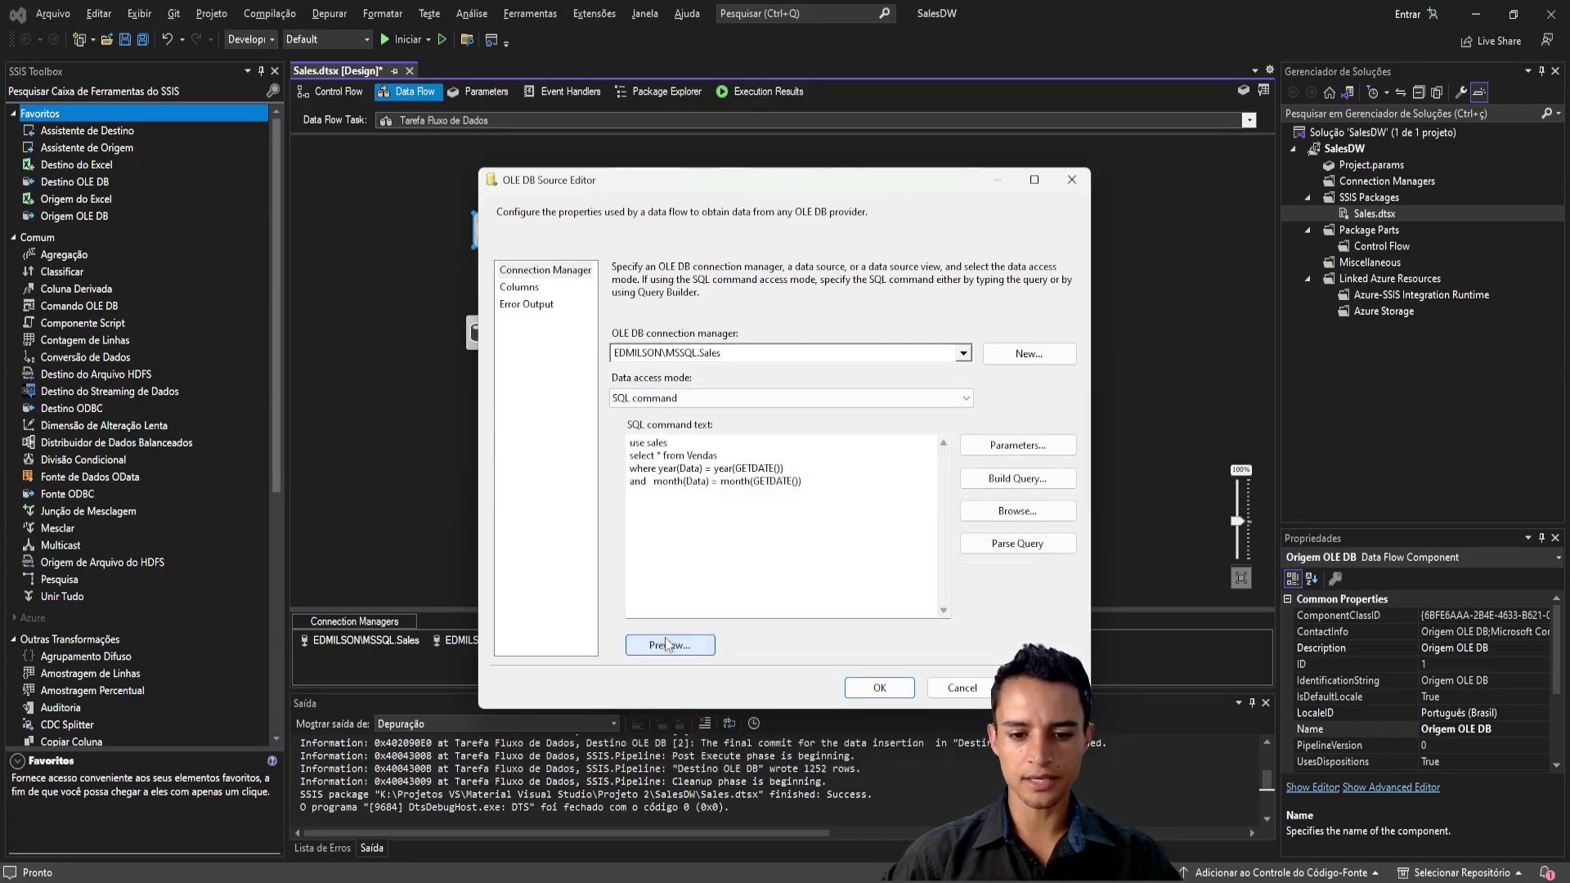
left_click_drag(953, 376, 952, 391)
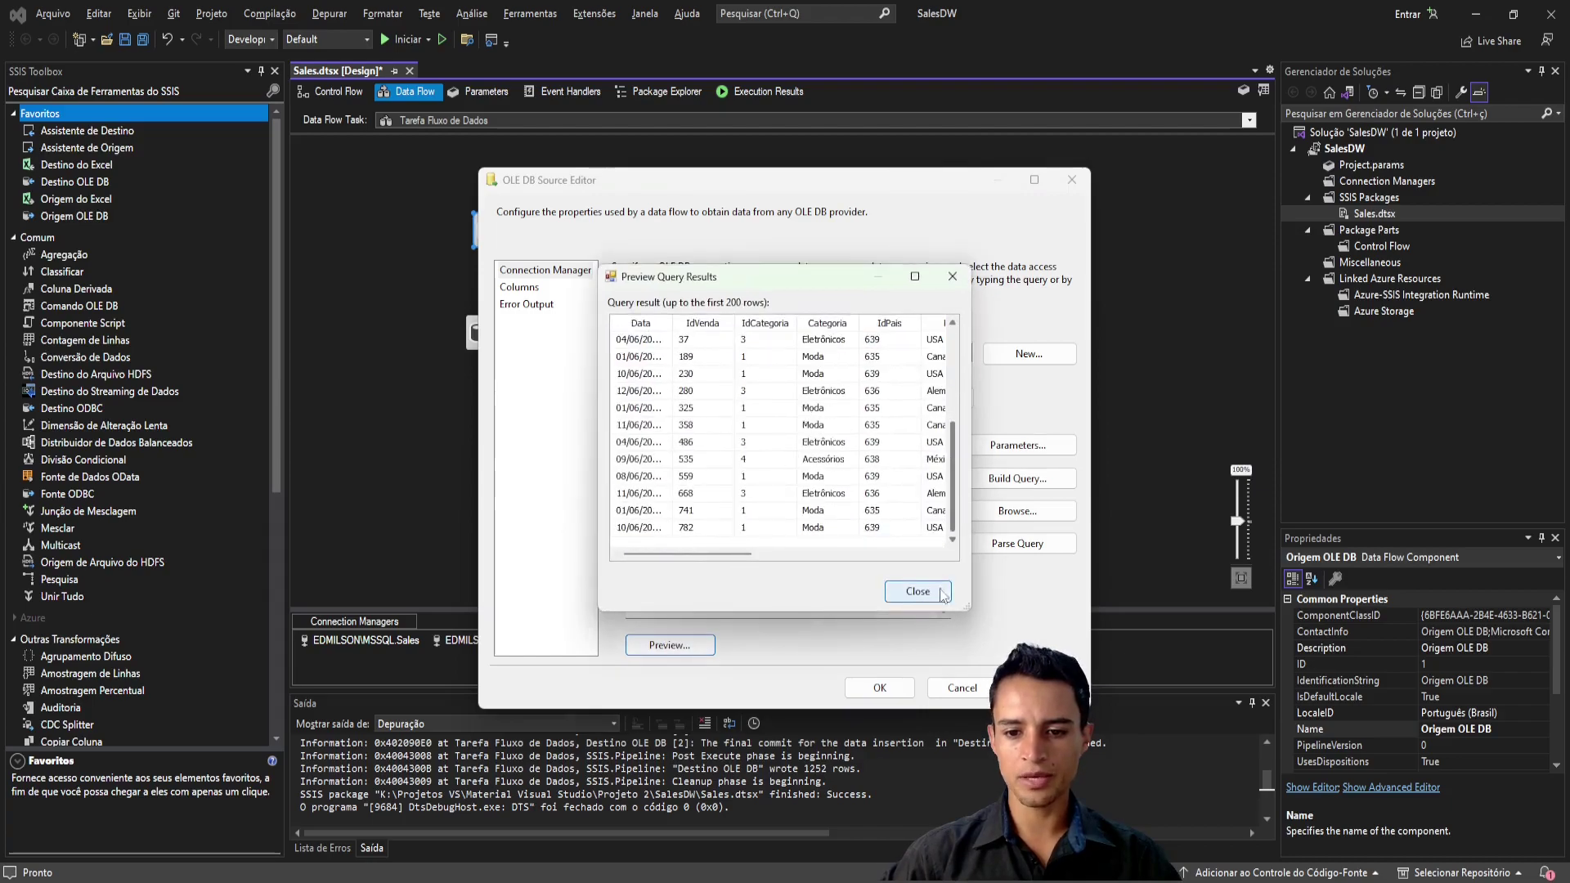
left_click_drag(967, 607, 1268, 694)
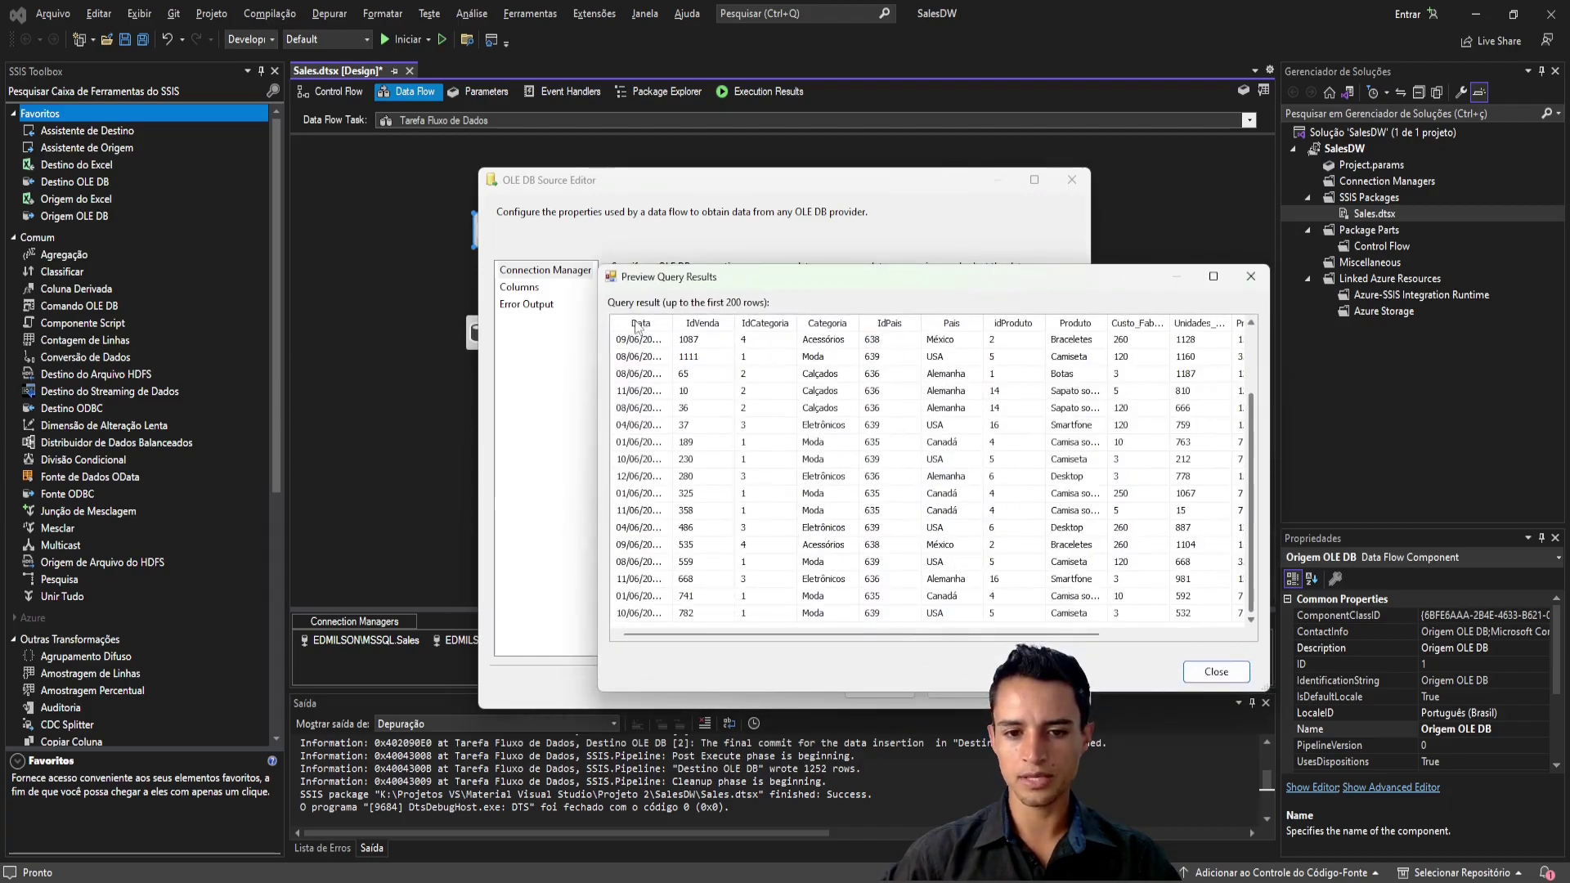
double_click(674, 323)
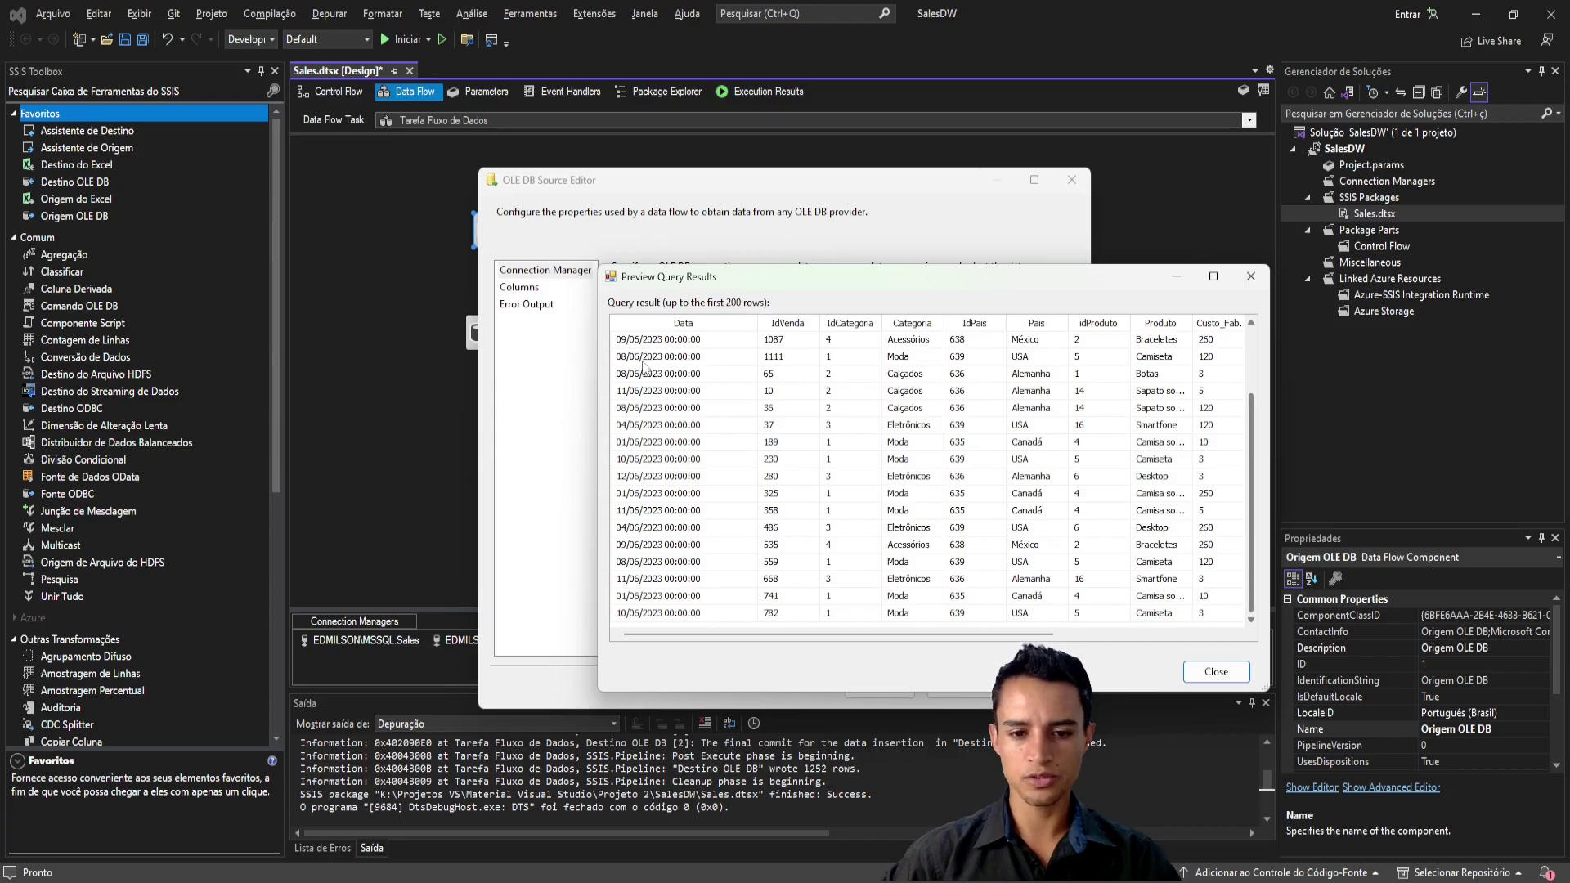
Step: Check the dates in the source query preview, close it, and confirm the OLE DB source with its year and month conditions
mouse_move(627, 325)
left_mouse_down()
mouse_move(628, 451)
mouse_move(660, 625)
mouse_move(674, 625)
left_mouse_up()
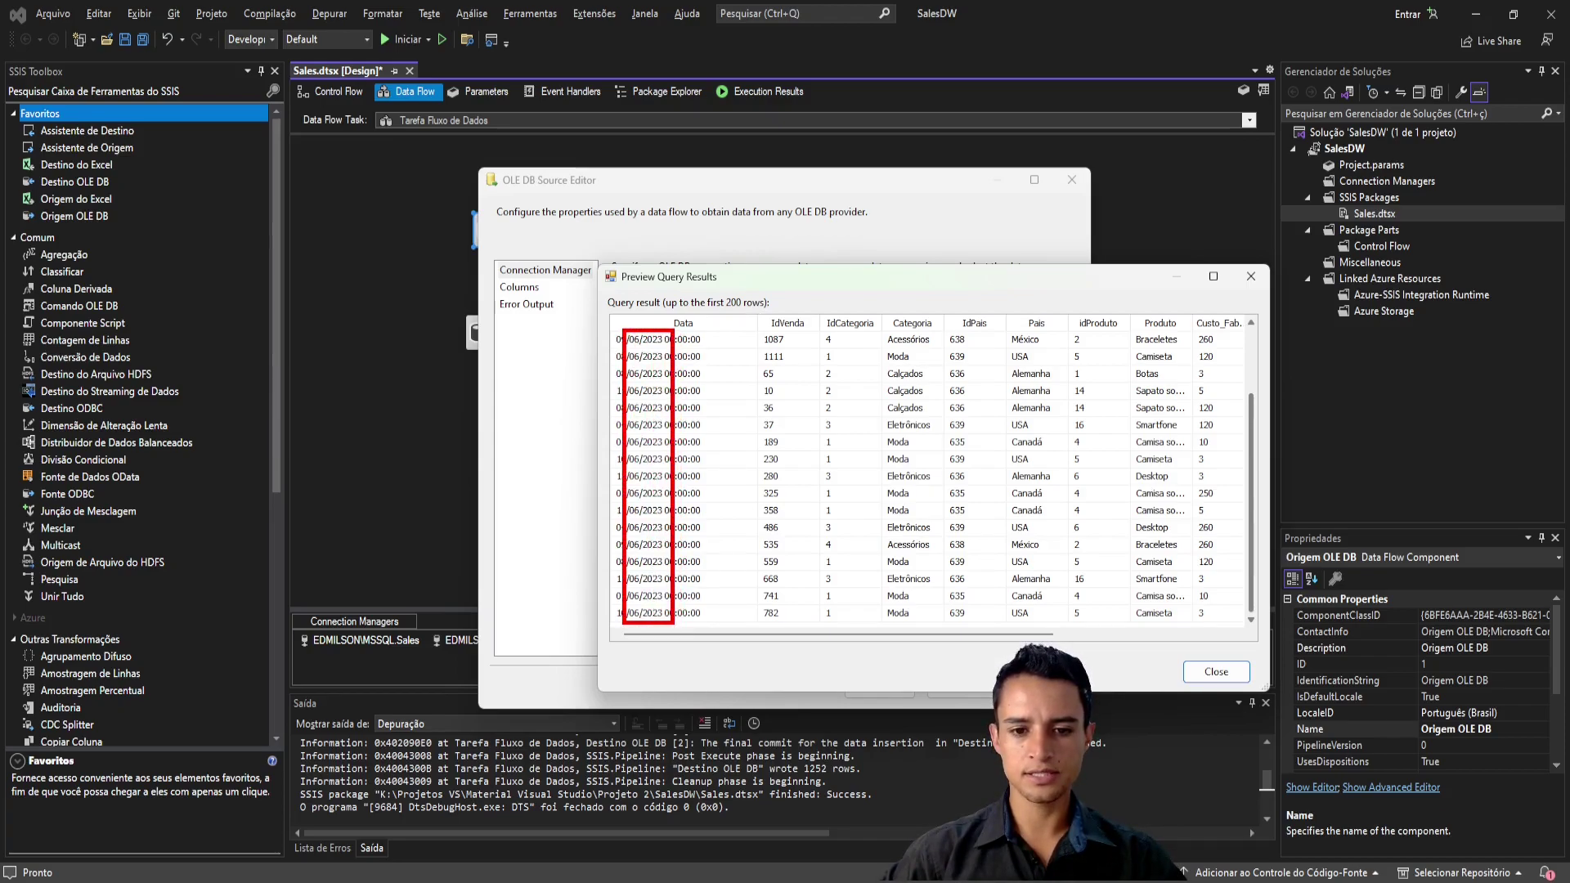
left_click(1214, 671)
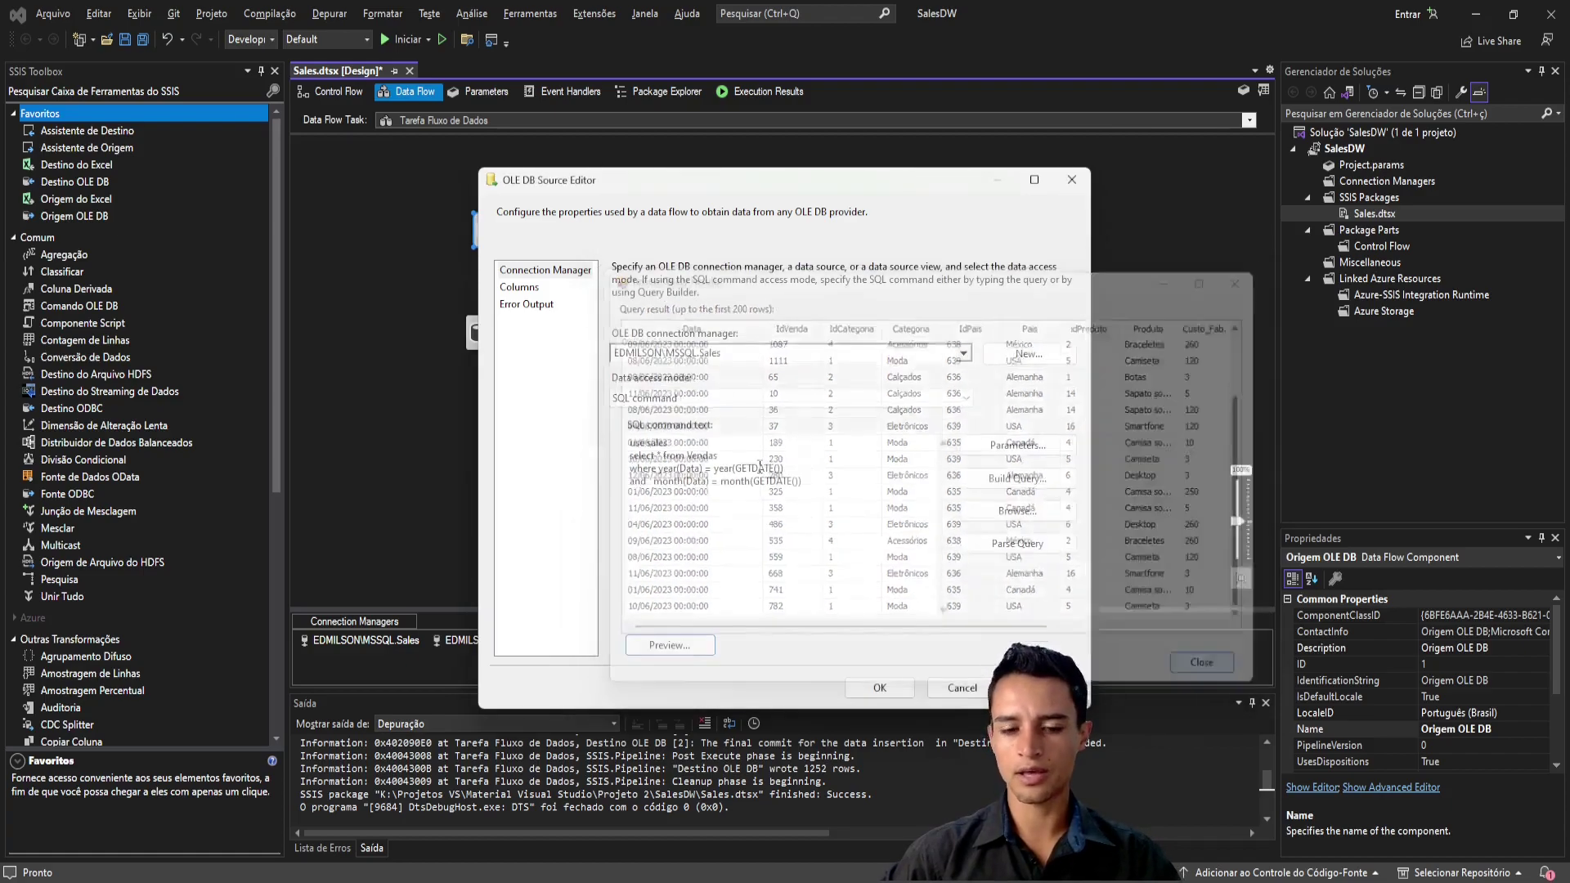
left_click_drag(803, 483, 615, 467)
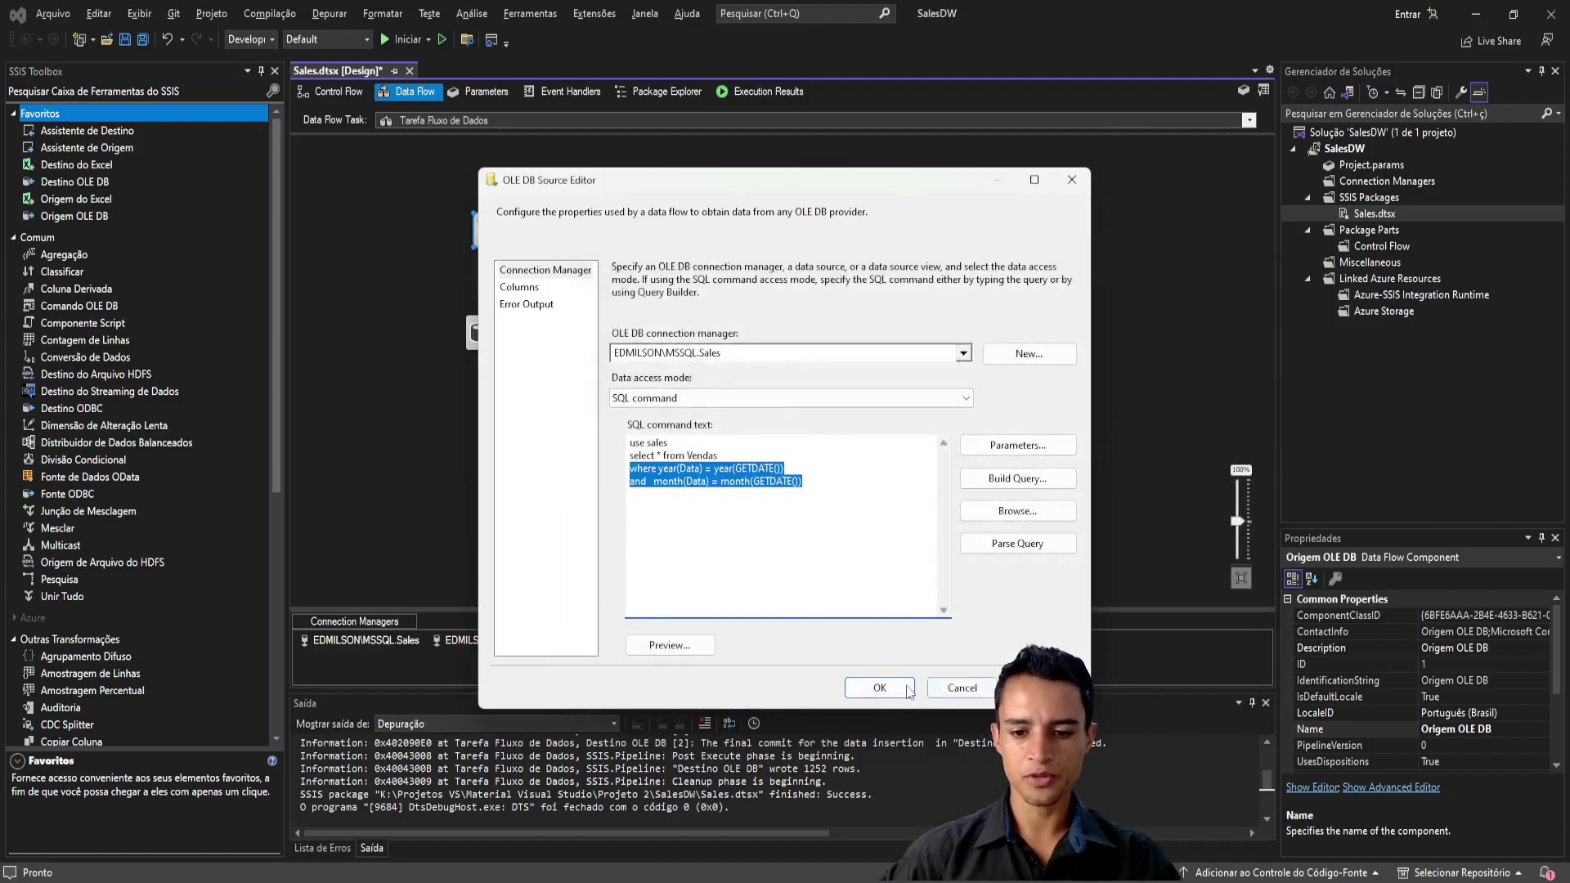
left_click(880, 687)
Step: Review the column mappings of the OLE DB destination, confirm its editor, and return to the package's control flow
double_click(535, 341)
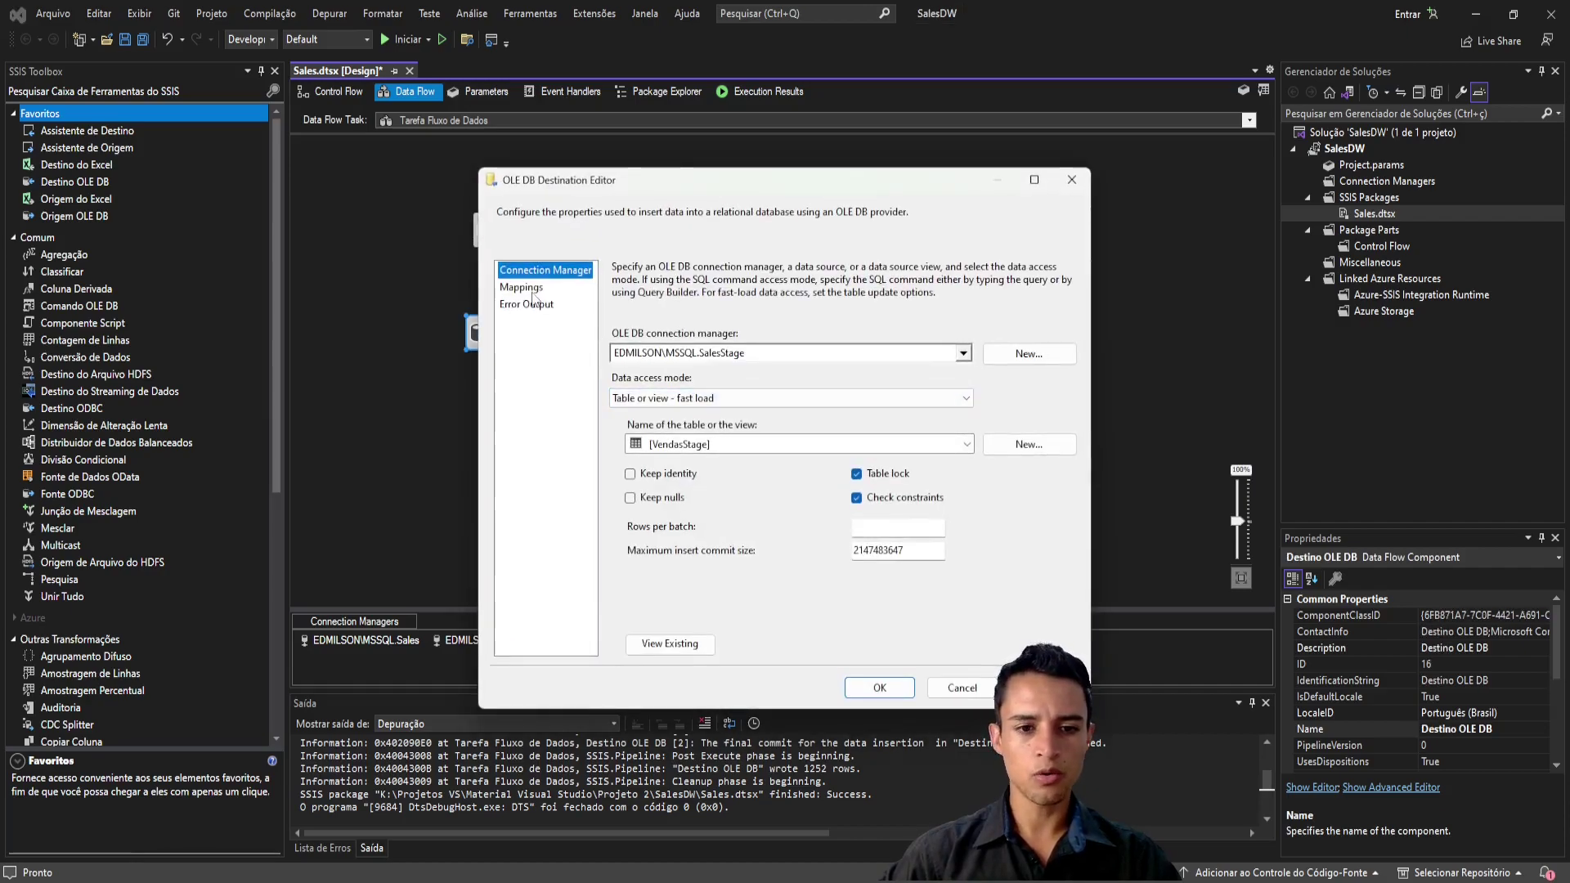
left_click(523, 288)
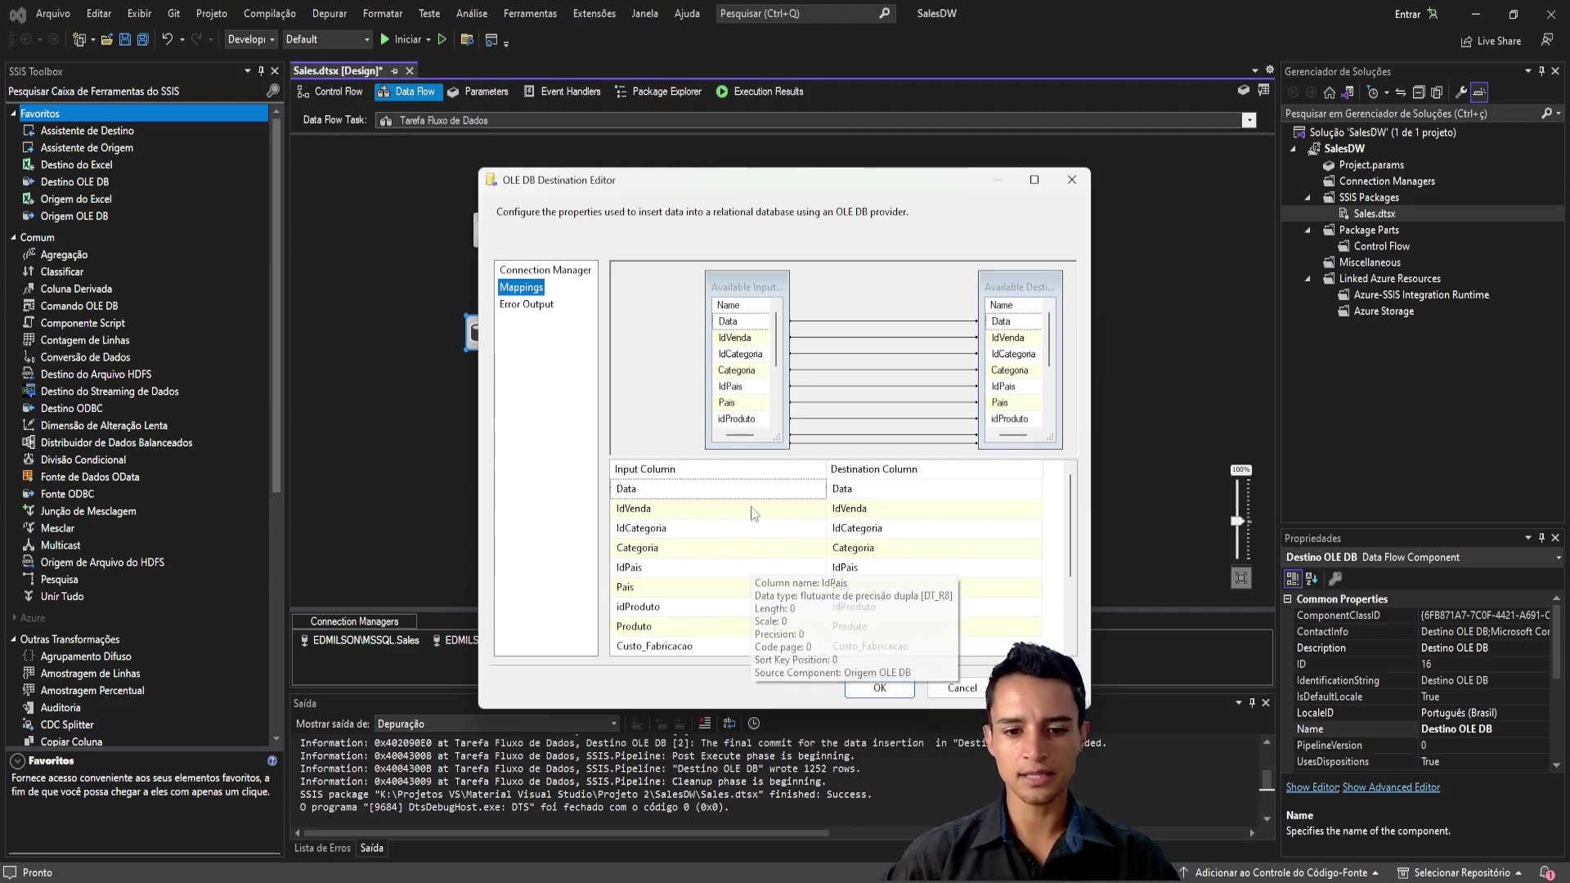
scroll(883, 597, "down", 2)
left_click(896, 685)
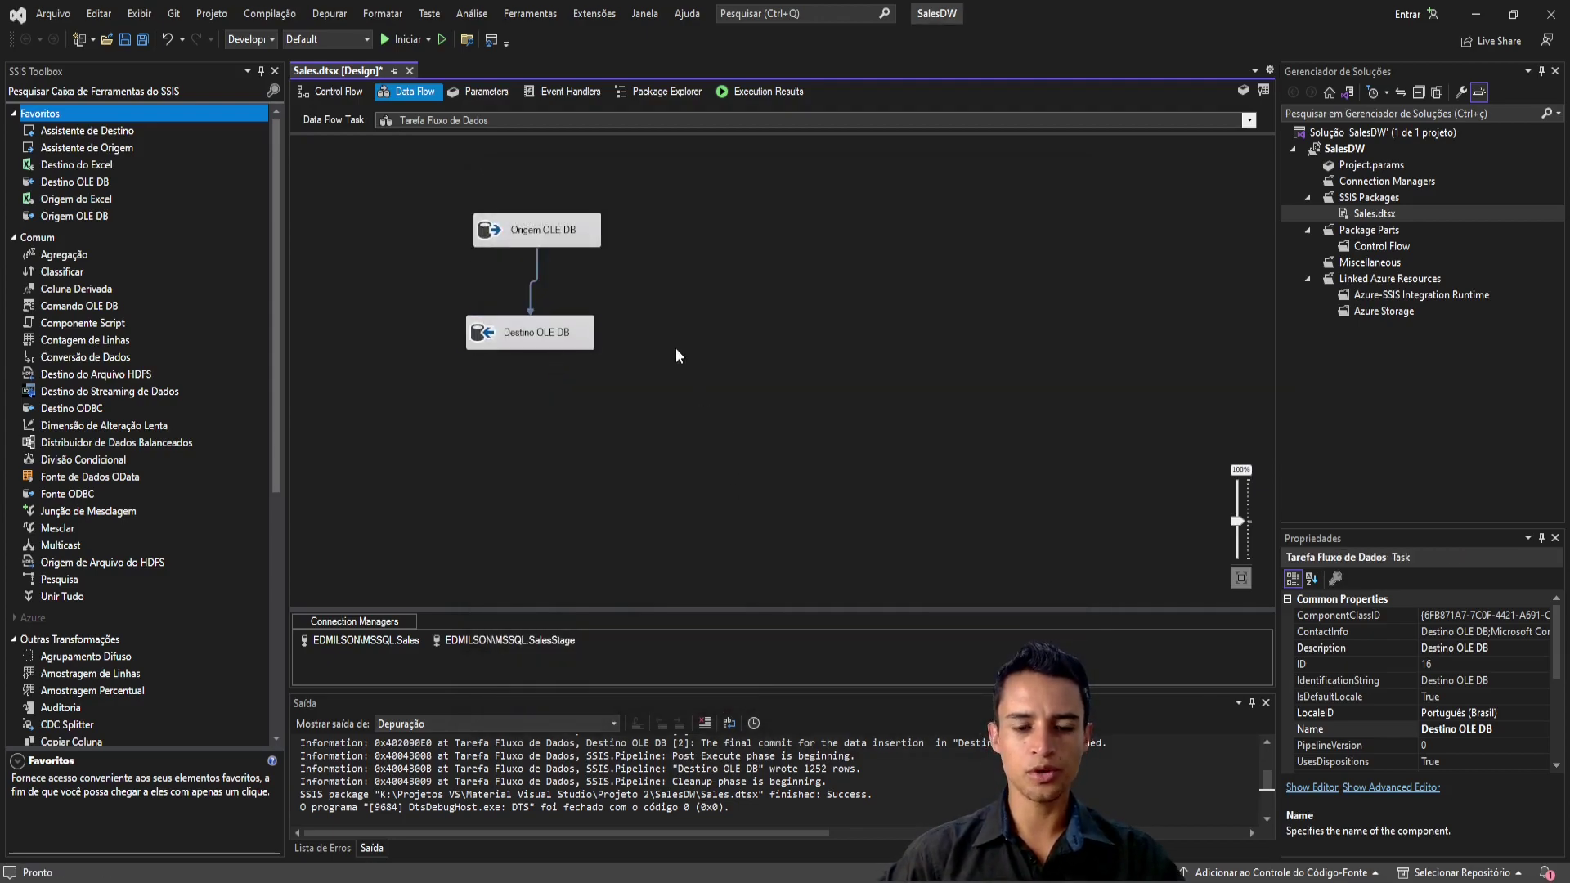
left_click(676, 346)
left_click(327, 97)
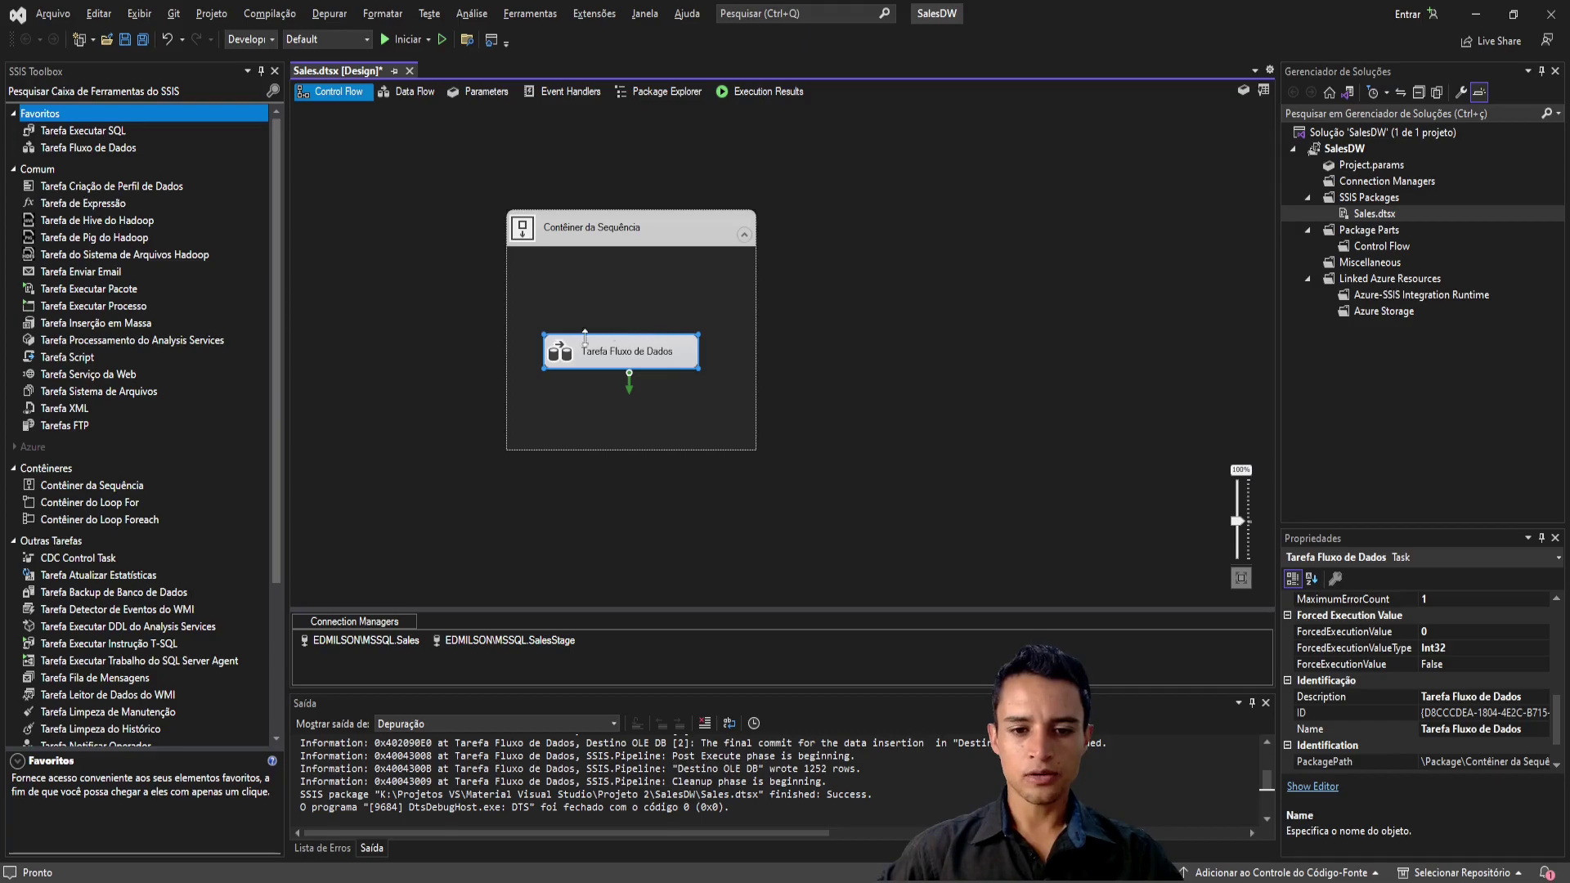
Step: Switch to SQL Server Management Studio and review the filtered Vendas query alongside the VendasStage query
key("alt+Tab")
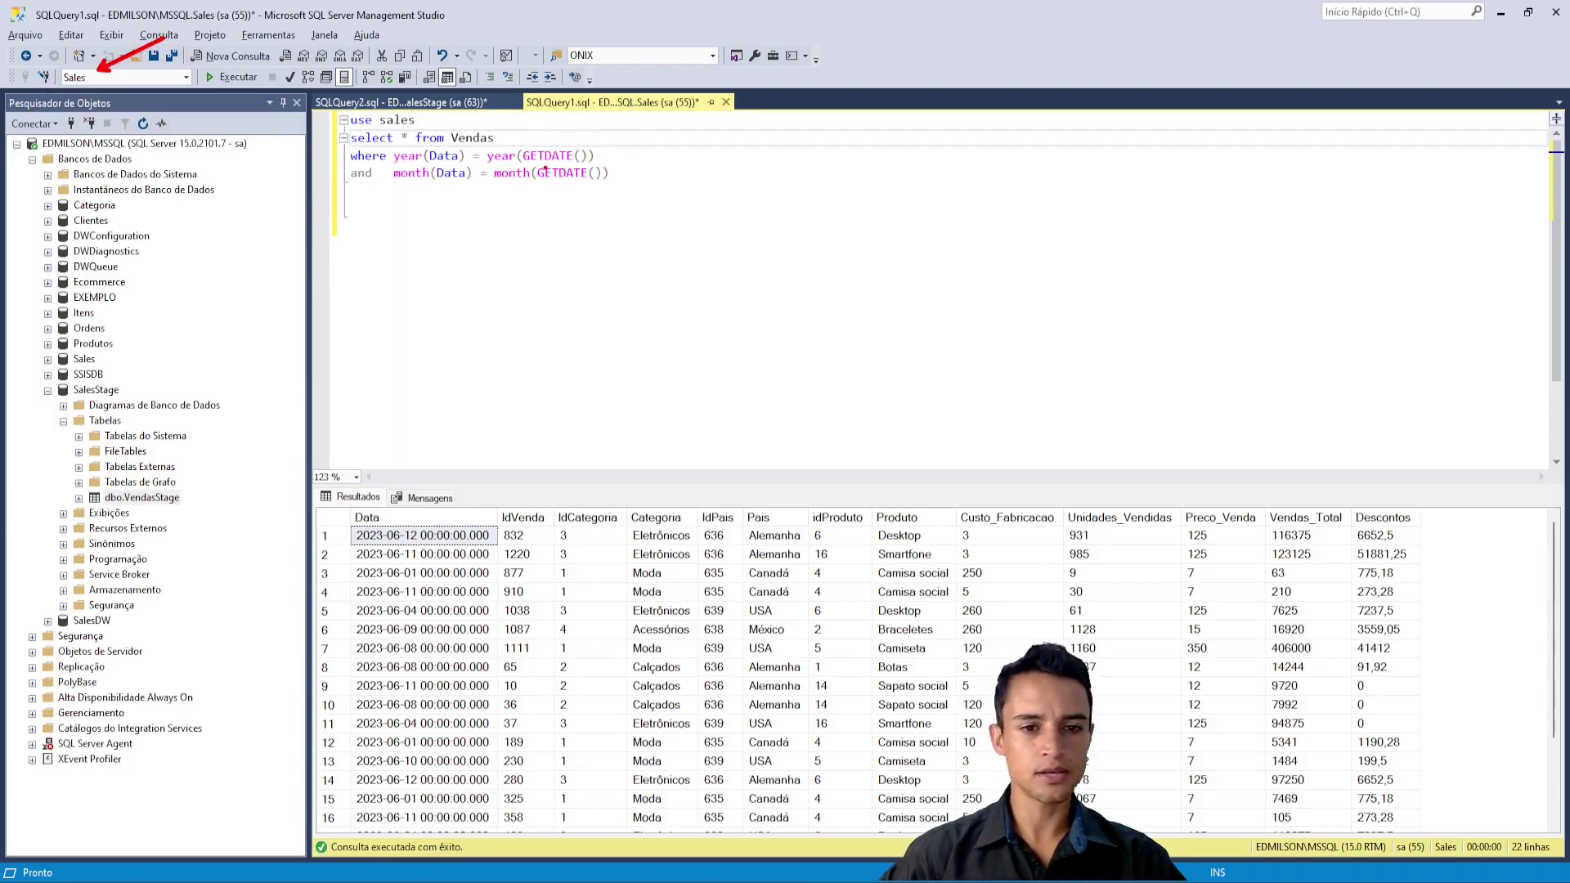
mouse_move(675, 186)
left_mouse_down()
mouse_move(388, 153)
mouse_move(325, 119)
left_mouse_up()
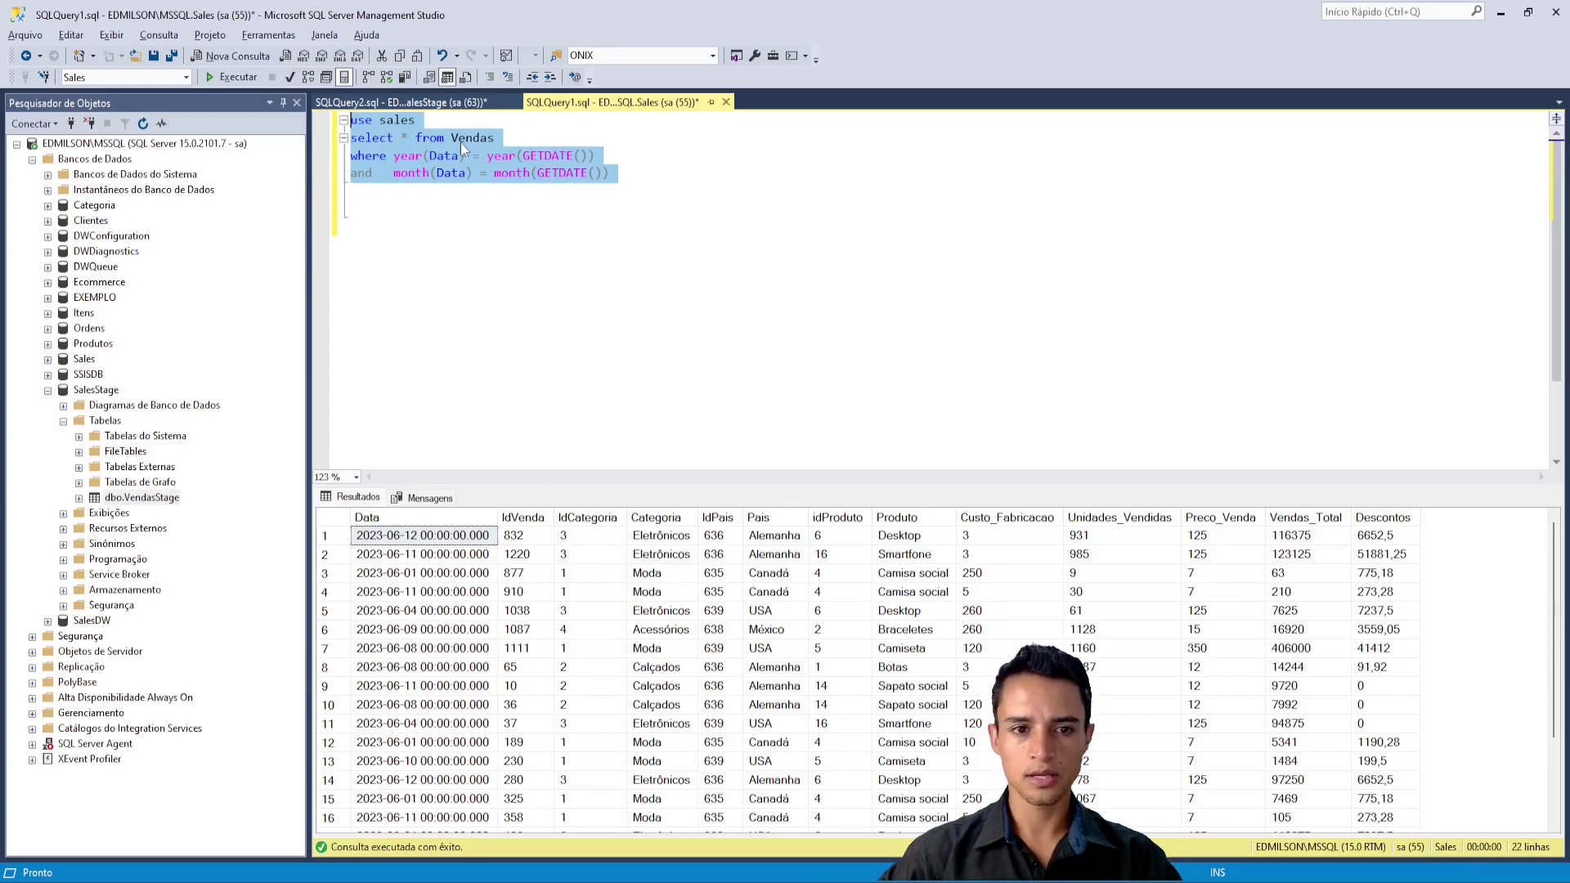
left_click(401, 102)
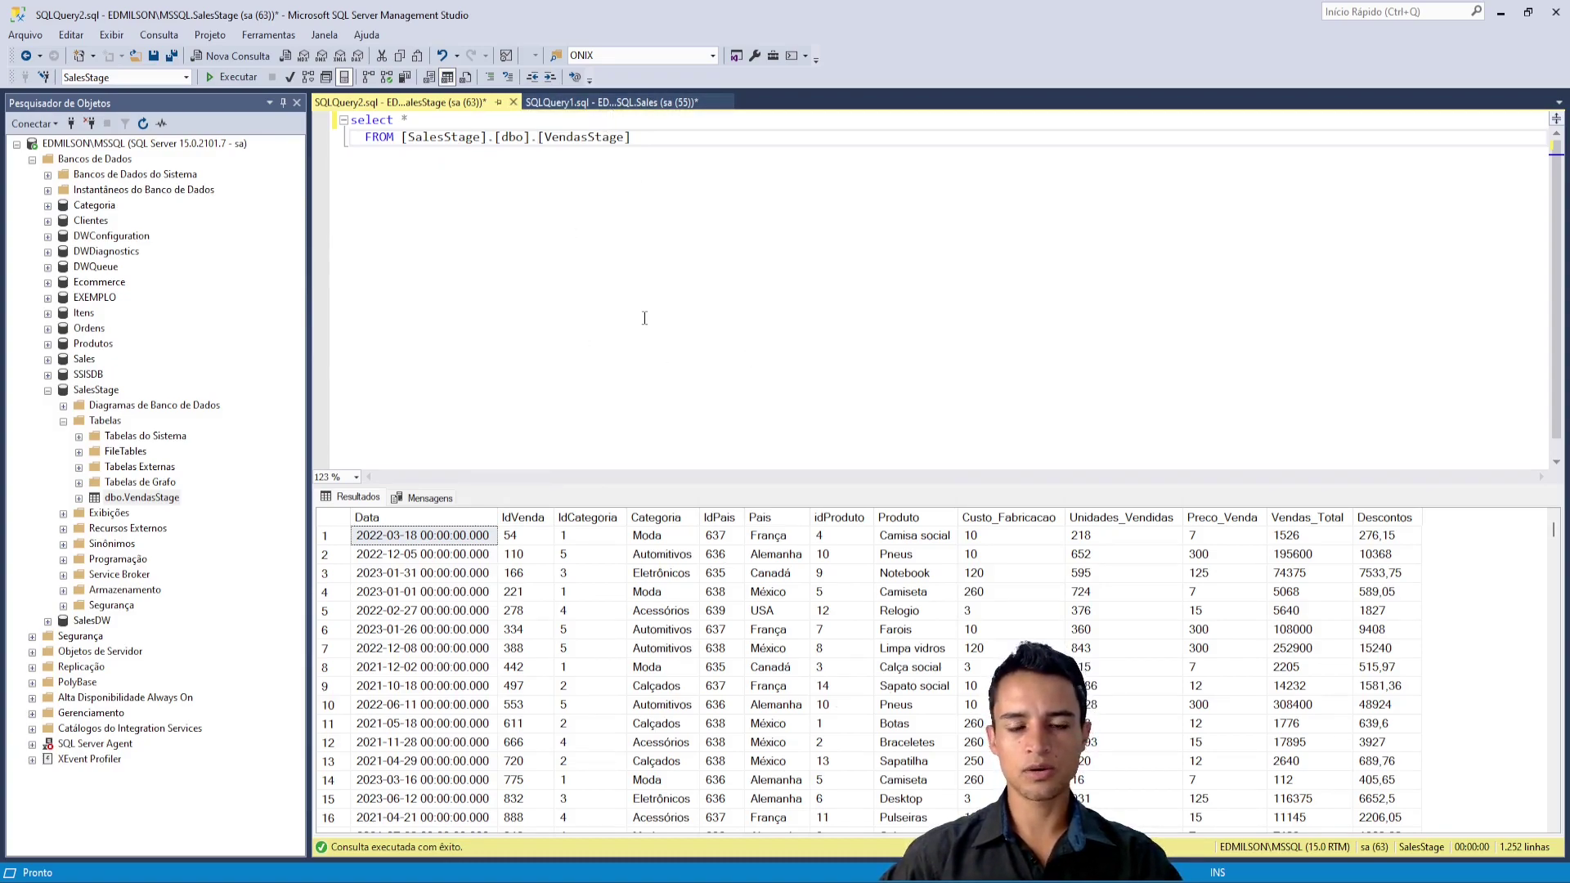
left_click(576, 102)
left_click(433, 103)
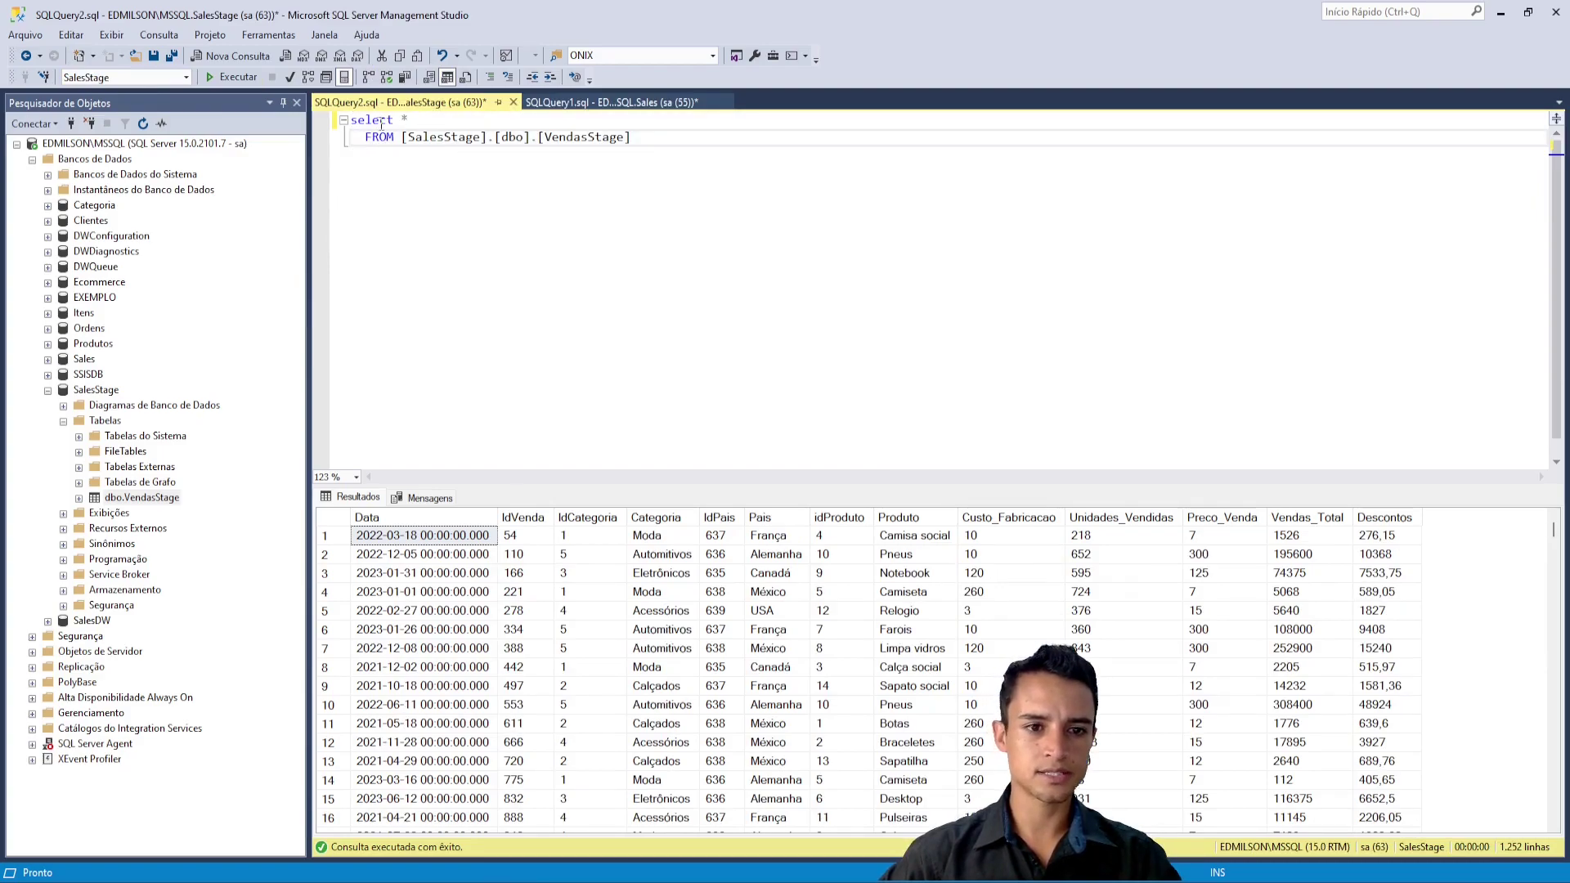
Step: Copy the year and month conditions from the Vendas query and append them to the VendasStage select query
left_click(588, 102)
left_click(552, 173)
left_click_drag(536, 179, 490, 192)
left_click(649, 188)
left_click_drag(637, 174, 351, 155)
key("ctrl+c")
left_click(409, 102)
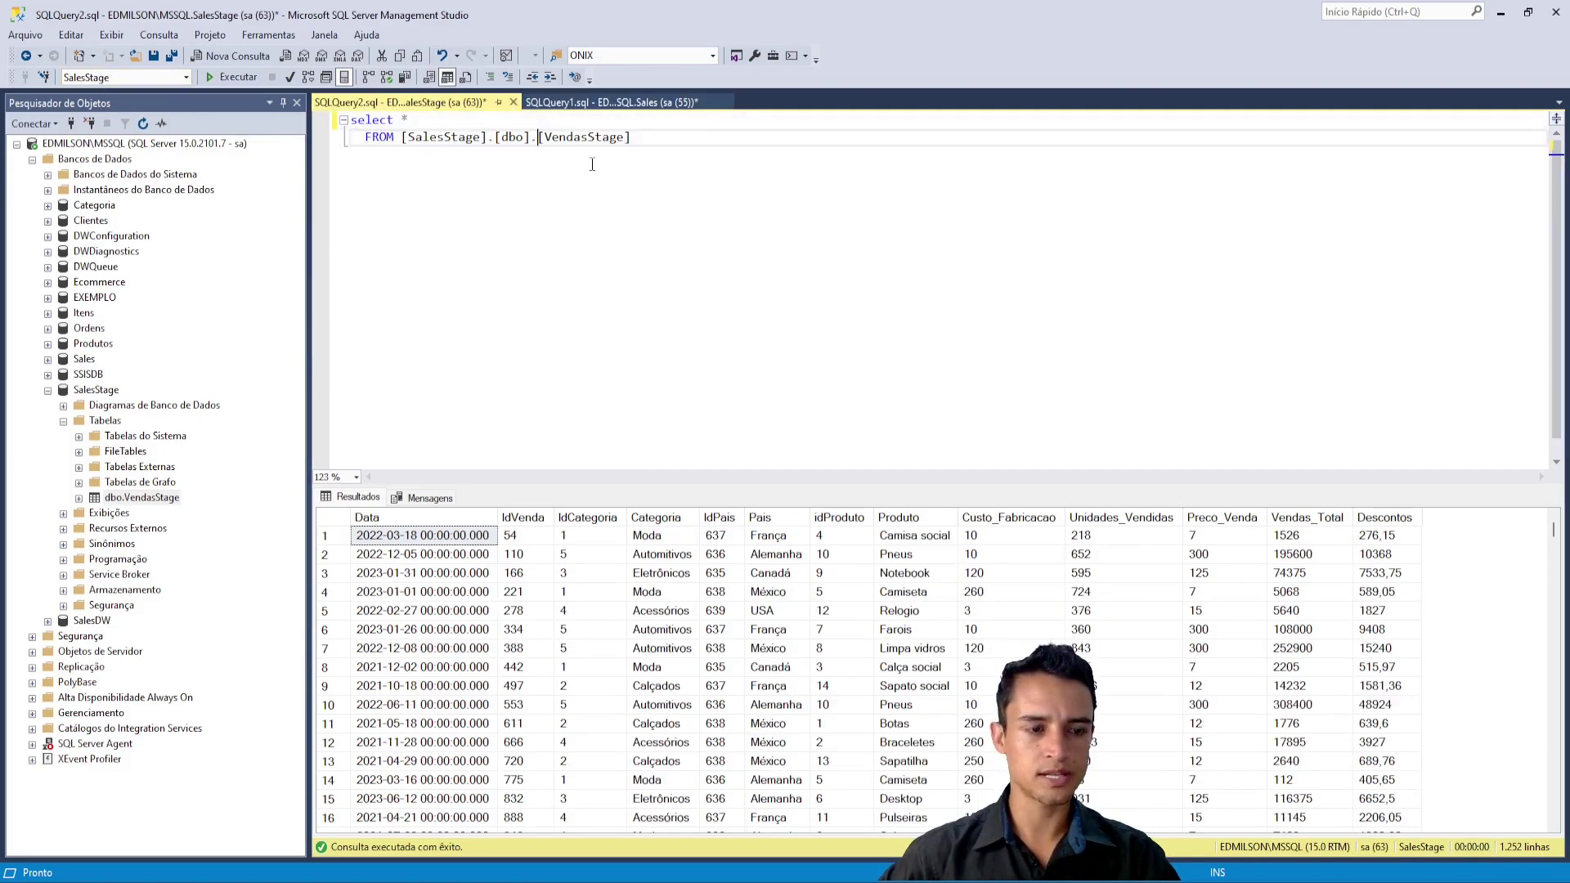
key("Return")
key("ctrl+v")
Step: Add the statement "use SalesStage" above the VendasStage query and run only that statement
left_click(353, 121)
key("Return")
key("Return")
key("Up")
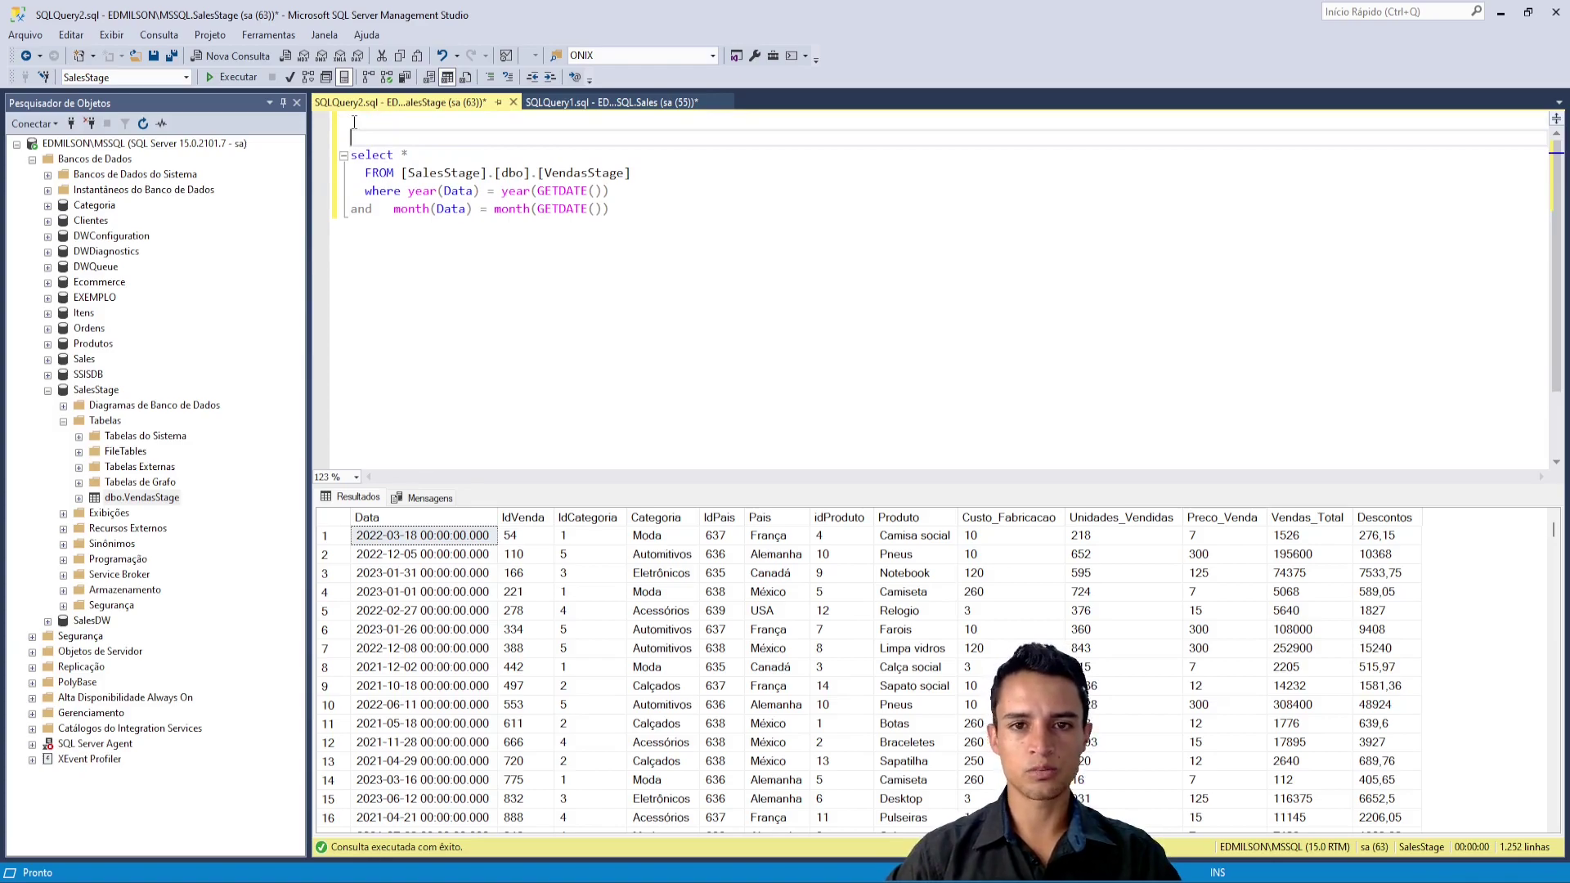
type("use ")
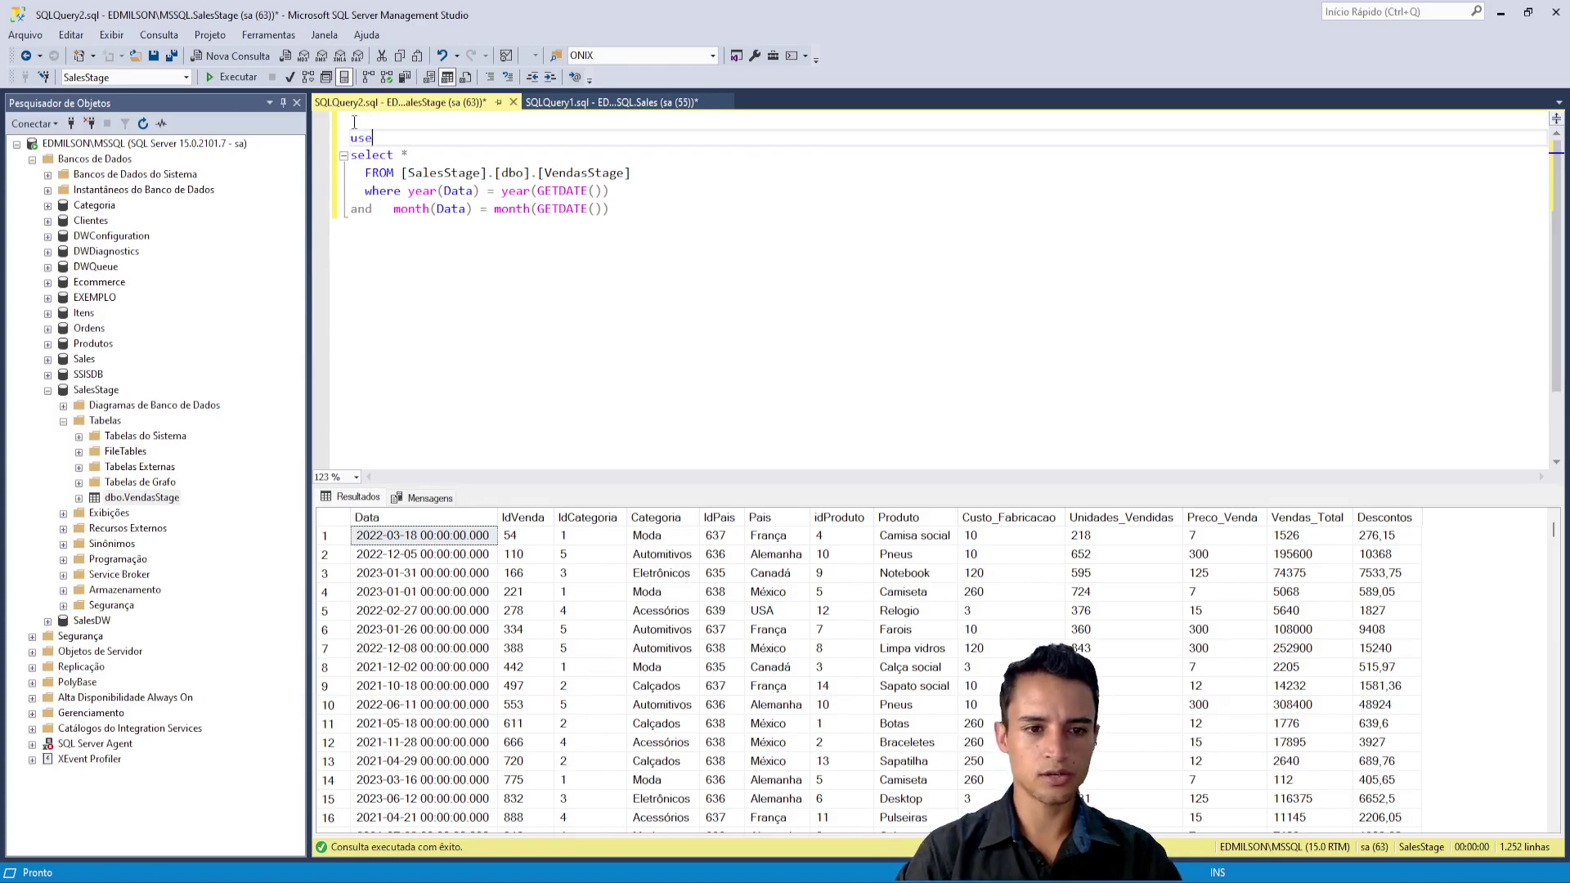
type("salesStage")
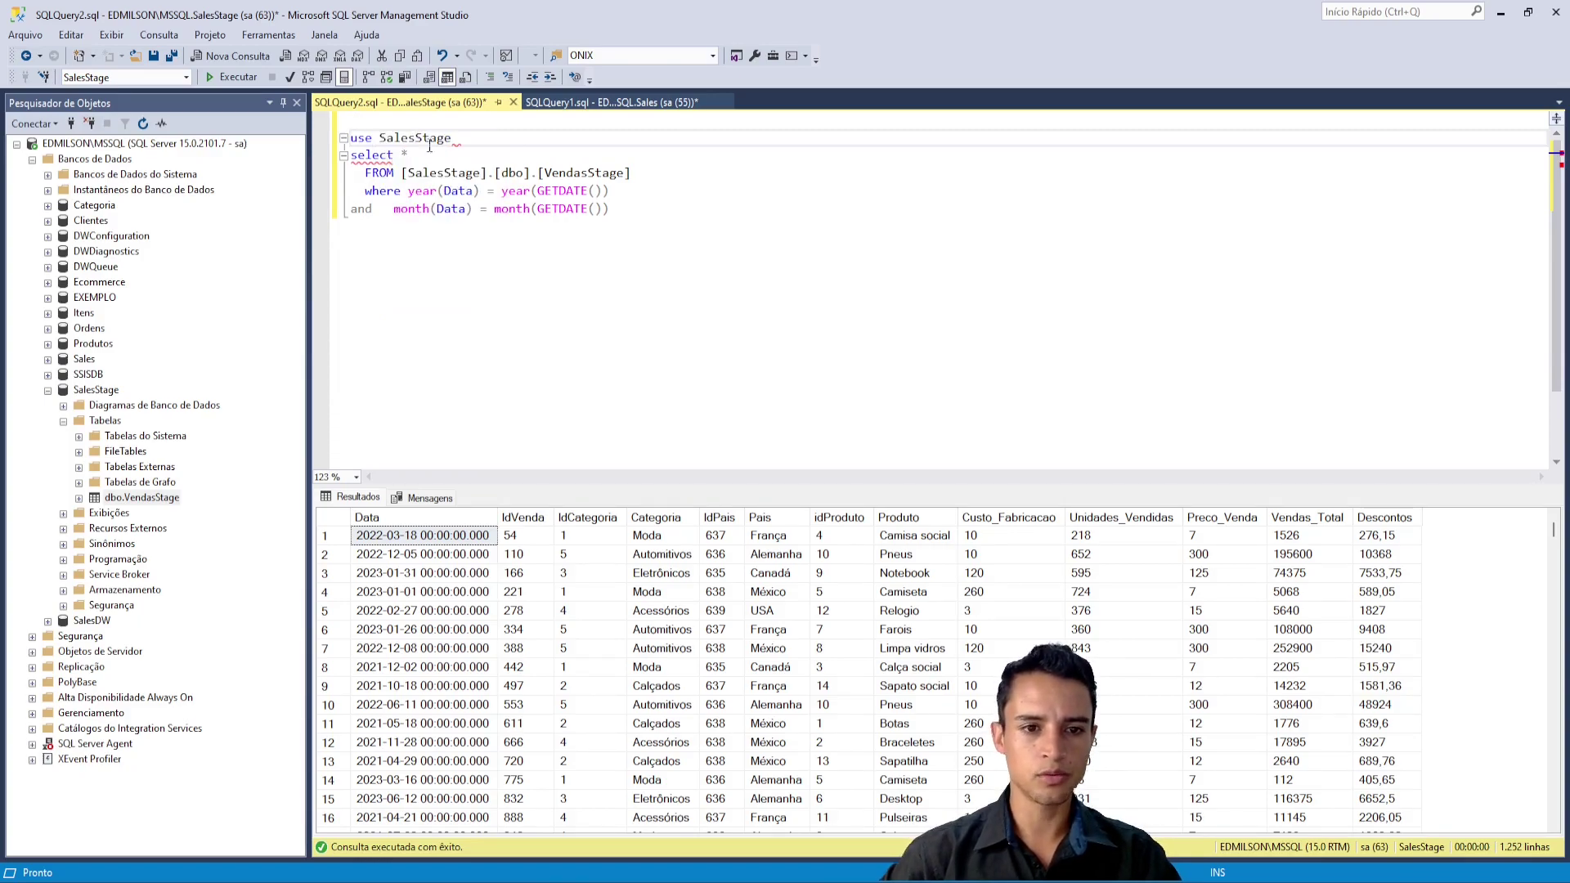
left_click_drag(478, 137, 336, 135)
left_click(233, 77)
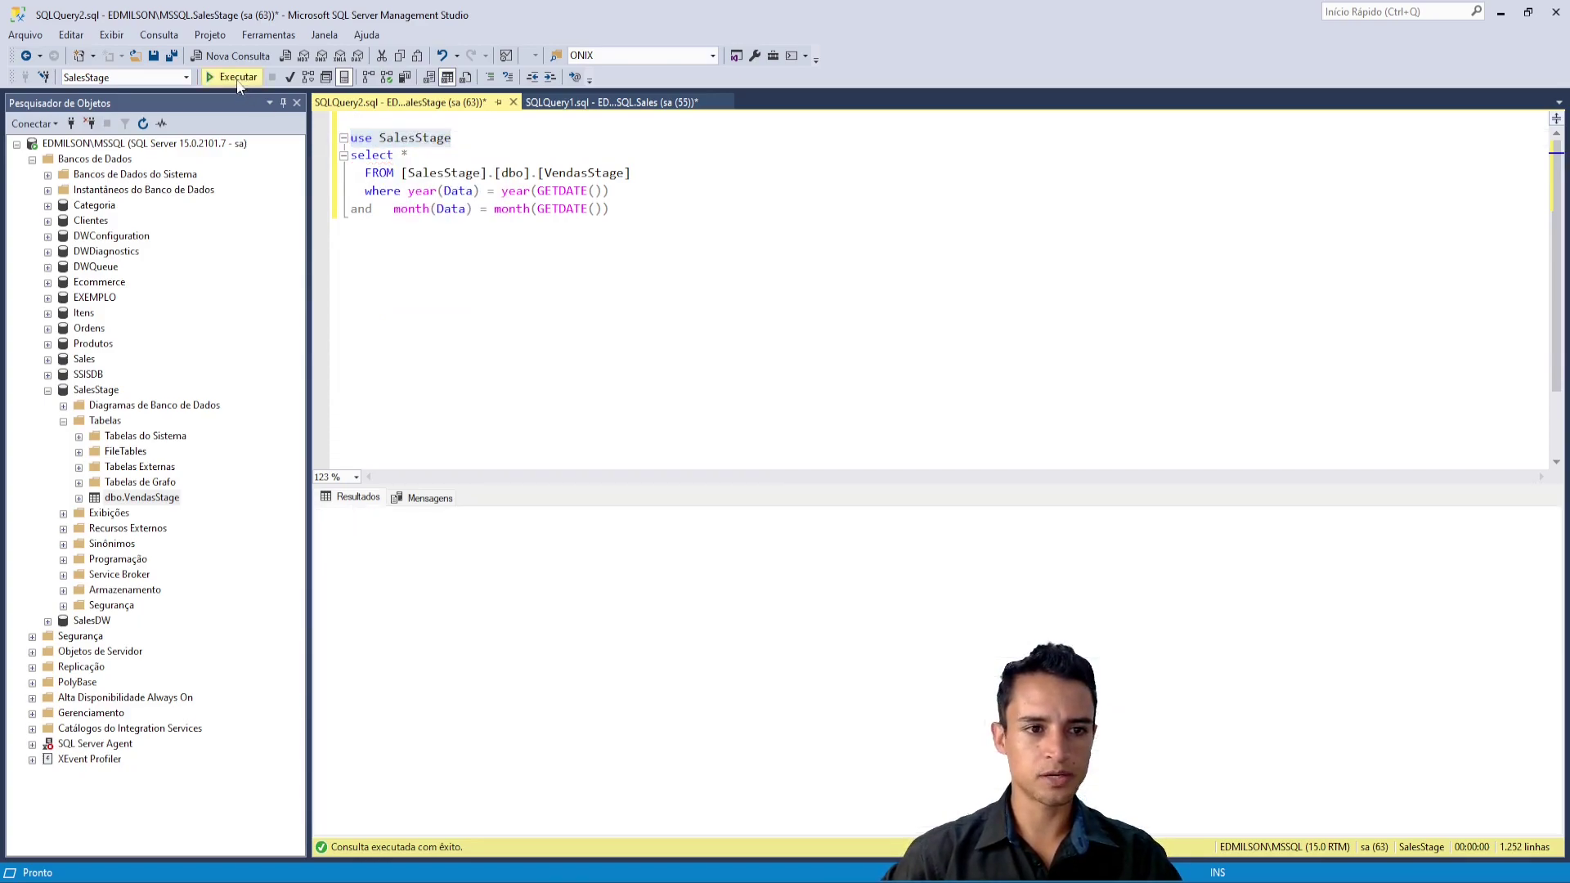
Step: Run the complete VendasStage query with the current year and month conditions and check the number of returned rows
left_click(408, 156)
left_click_drag(366, 174, 489, 174)
left_click(611, 210)
left_click_drag(612, 211, 292, 121)
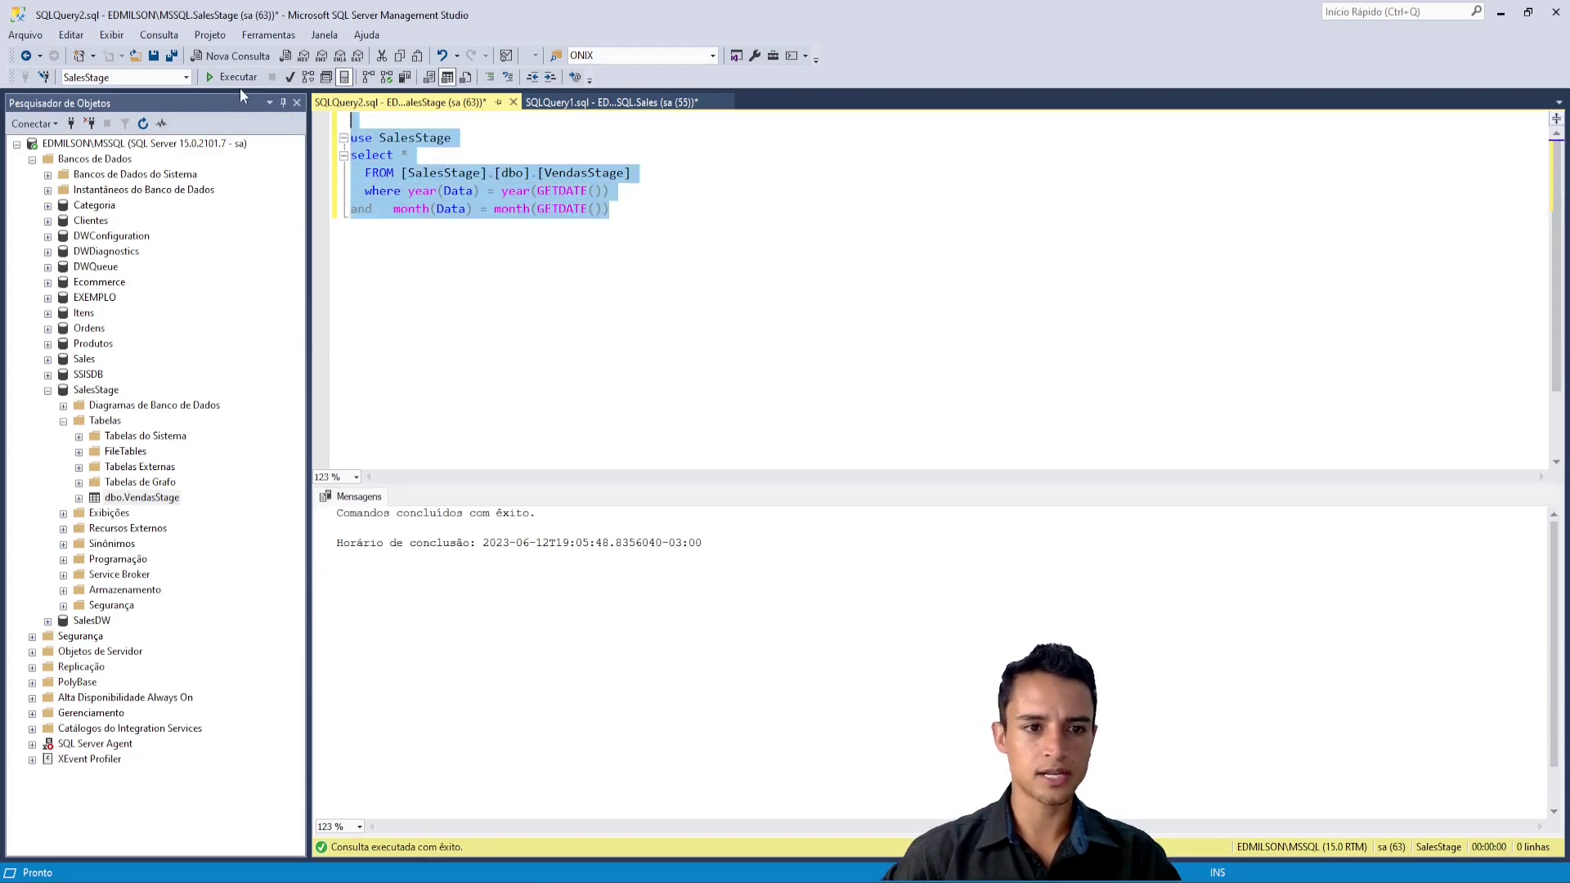
left_click(238, 86)
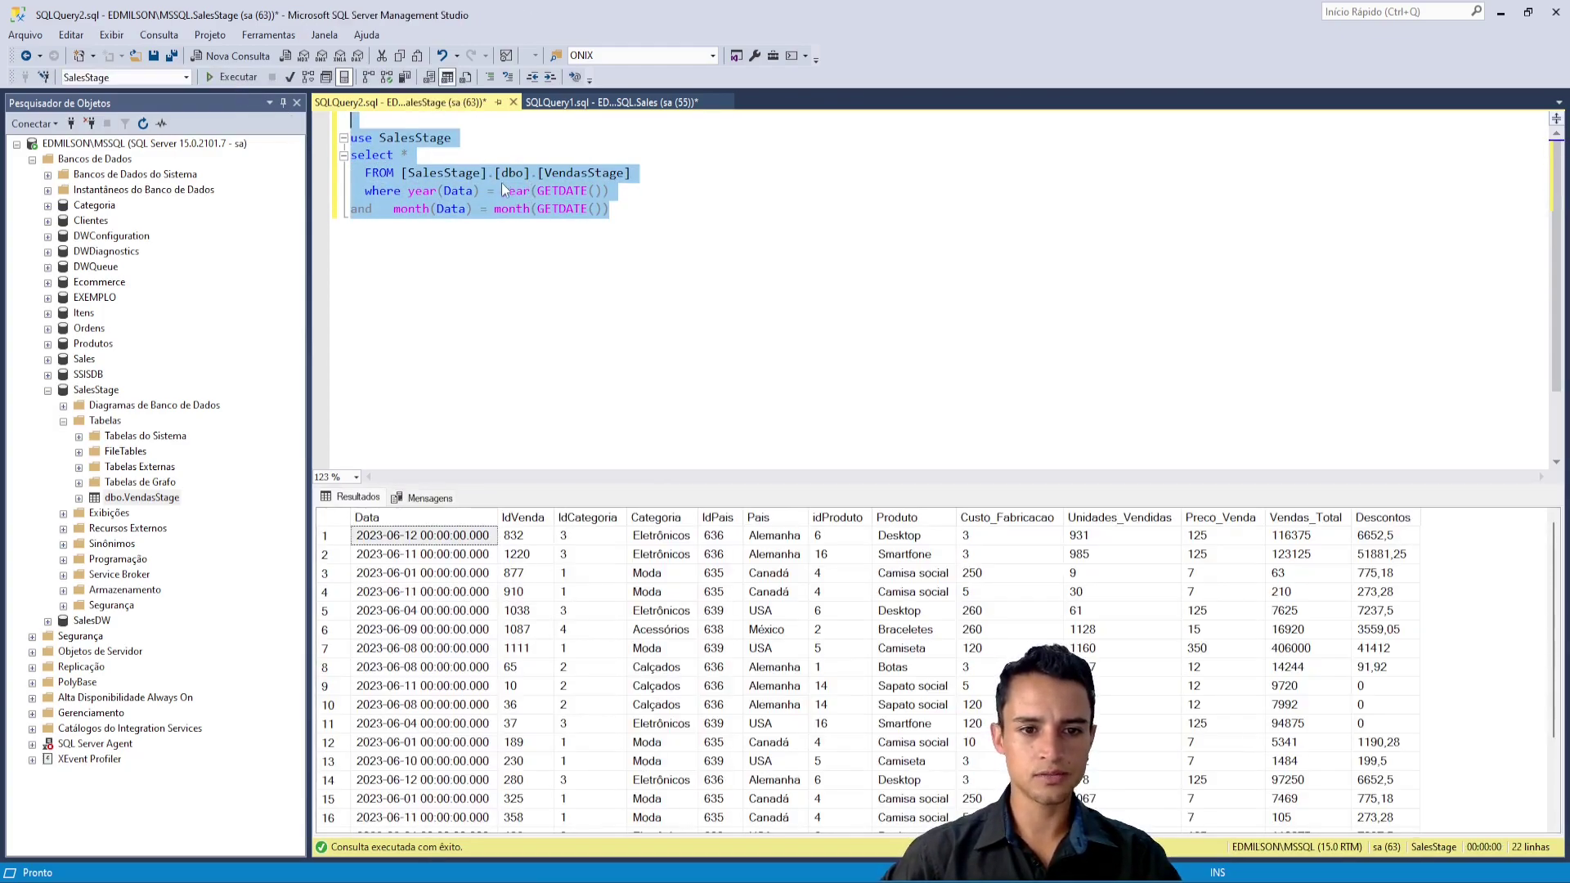
left_click(488, 156)
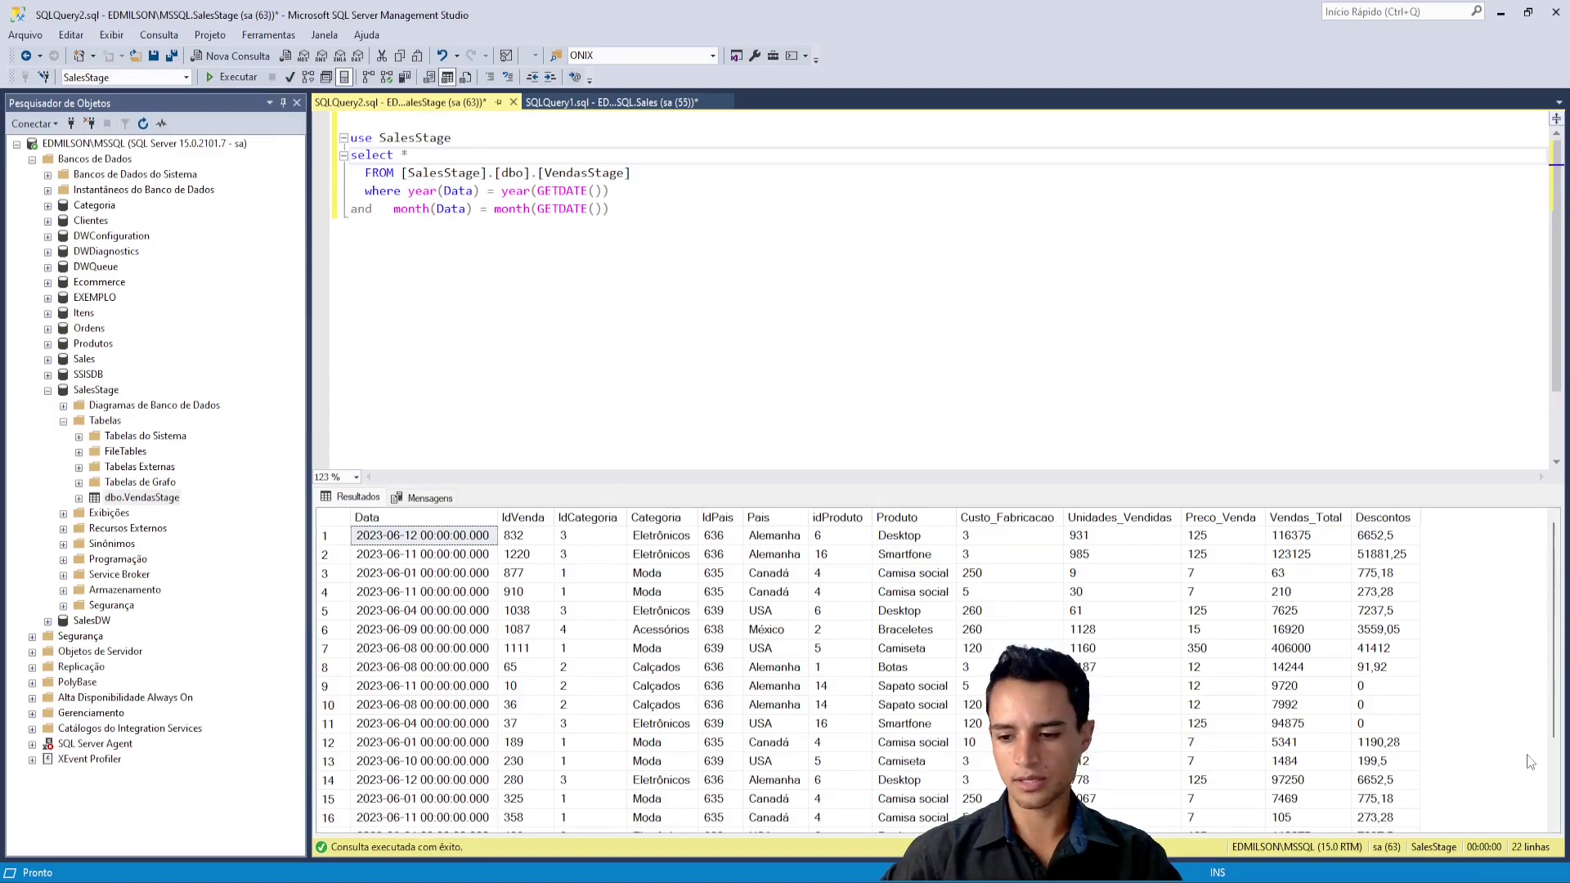
left_click_drag(1518, 816, 1489, 717)
key("Escape")
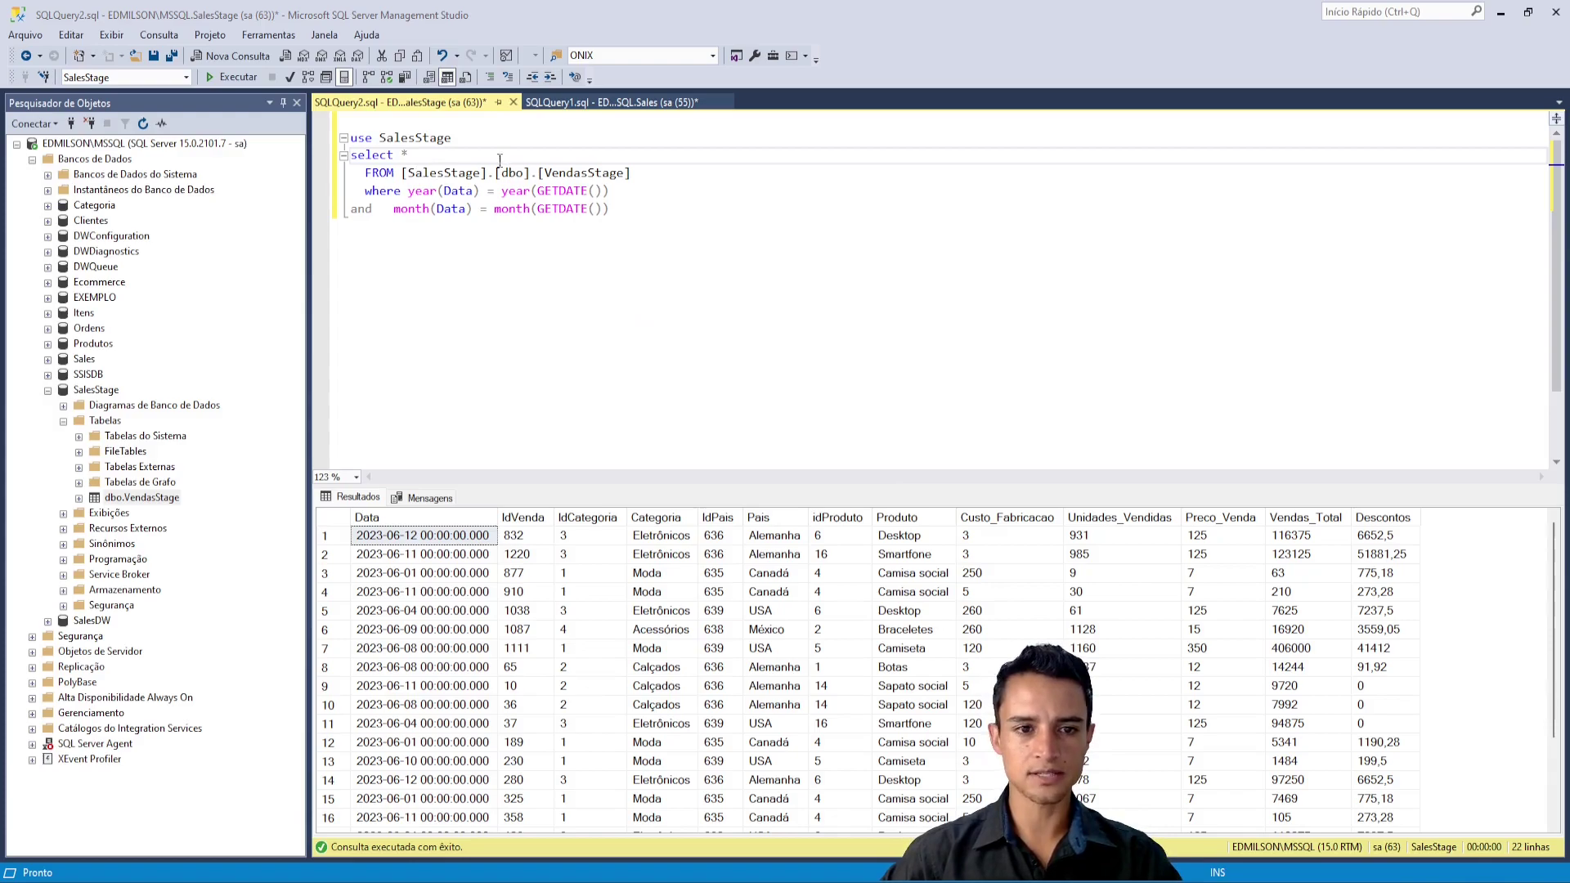
Step: Compare the database and select statements of the VendasStage query with those of the Vendas query
left_click(318, 139)
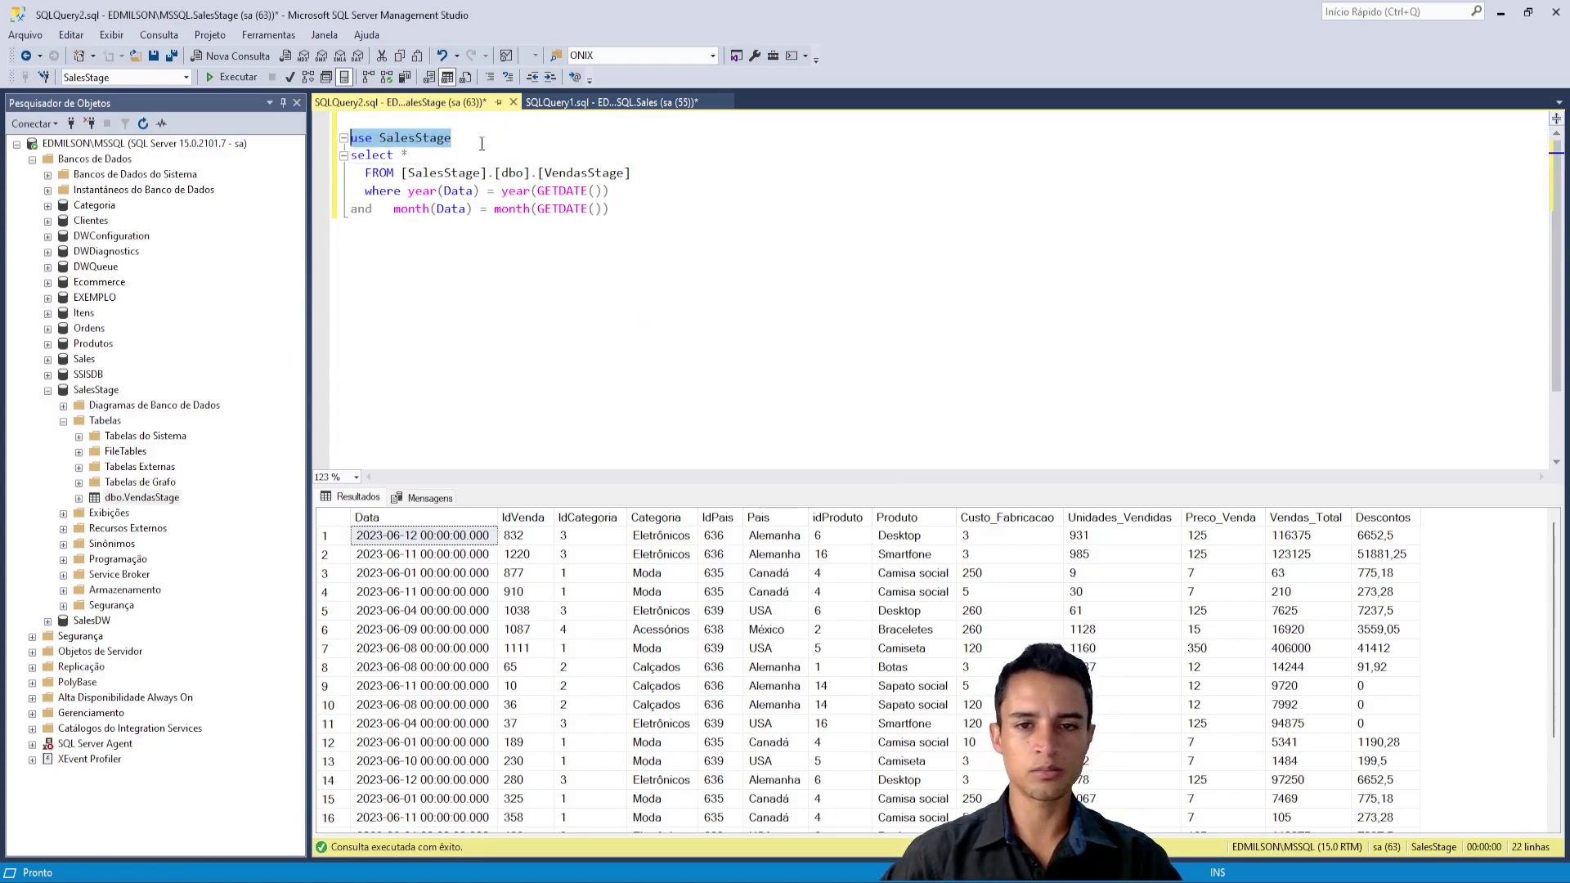
left_click(588, 102)
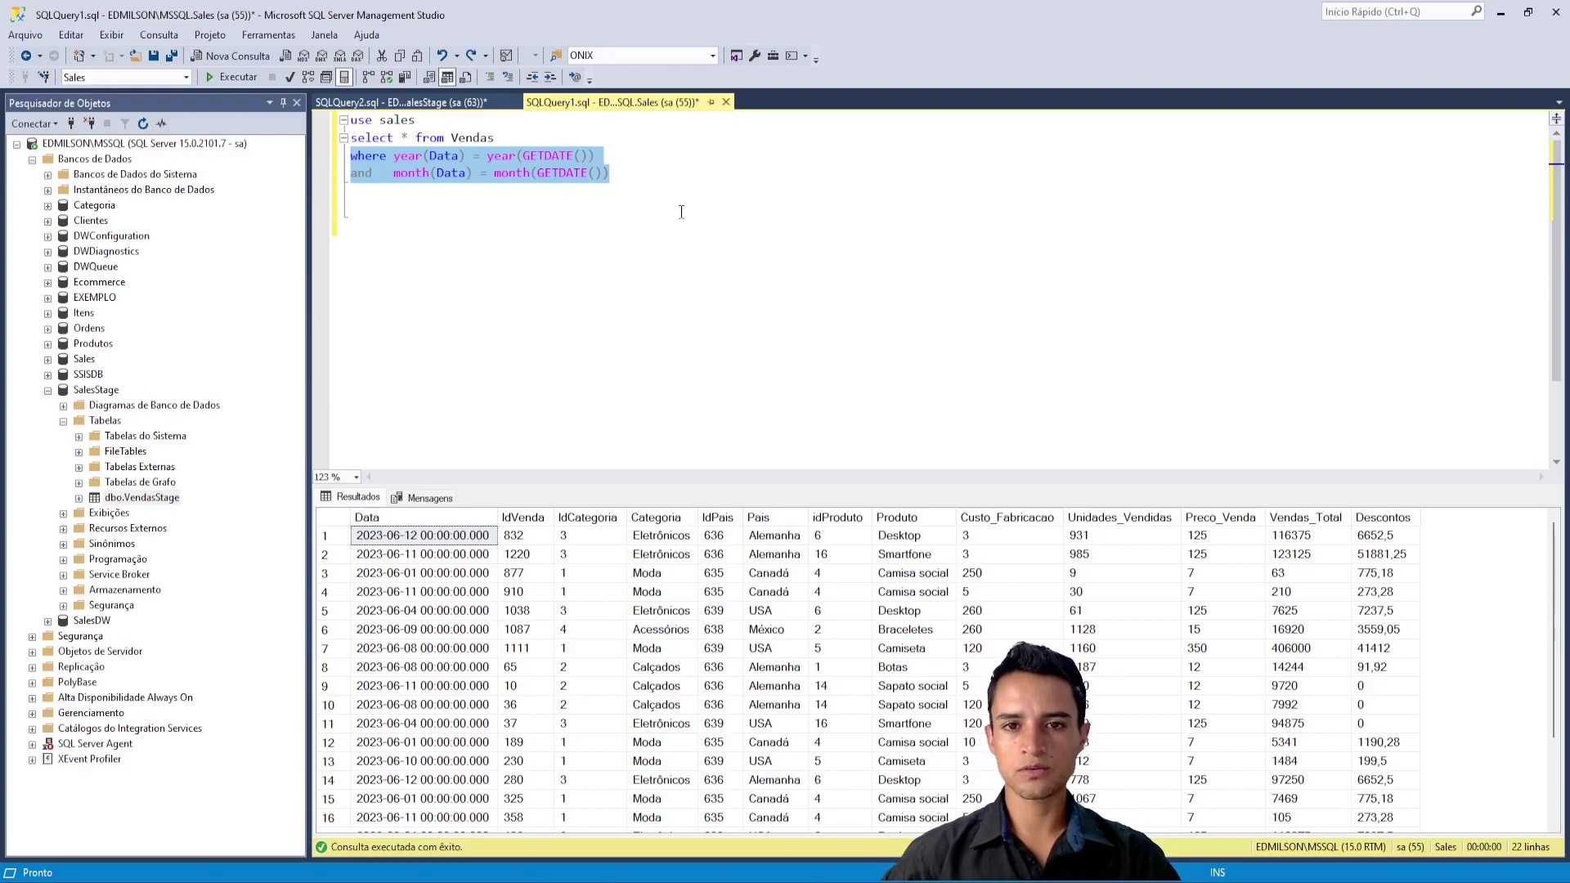
left_click(411, 106)
left_click(486, 157)
left_click_drag(470, 140, 355, 155)
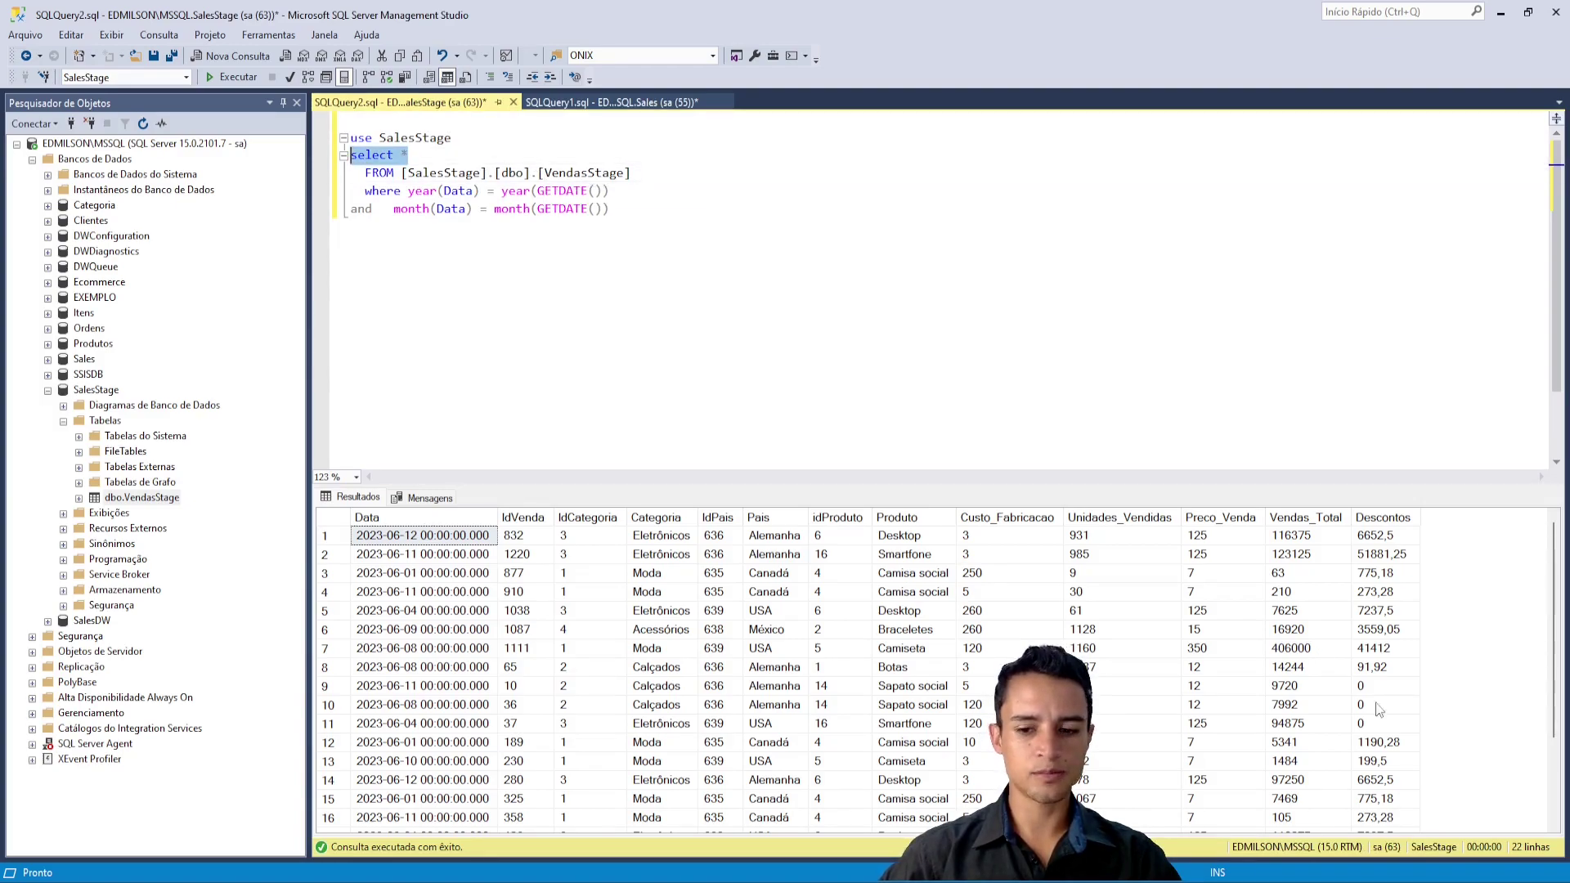
Step: Replace "select *" with "delete" in the VendasStage query and review its target table and year and month conditions
left_click(430, 138)
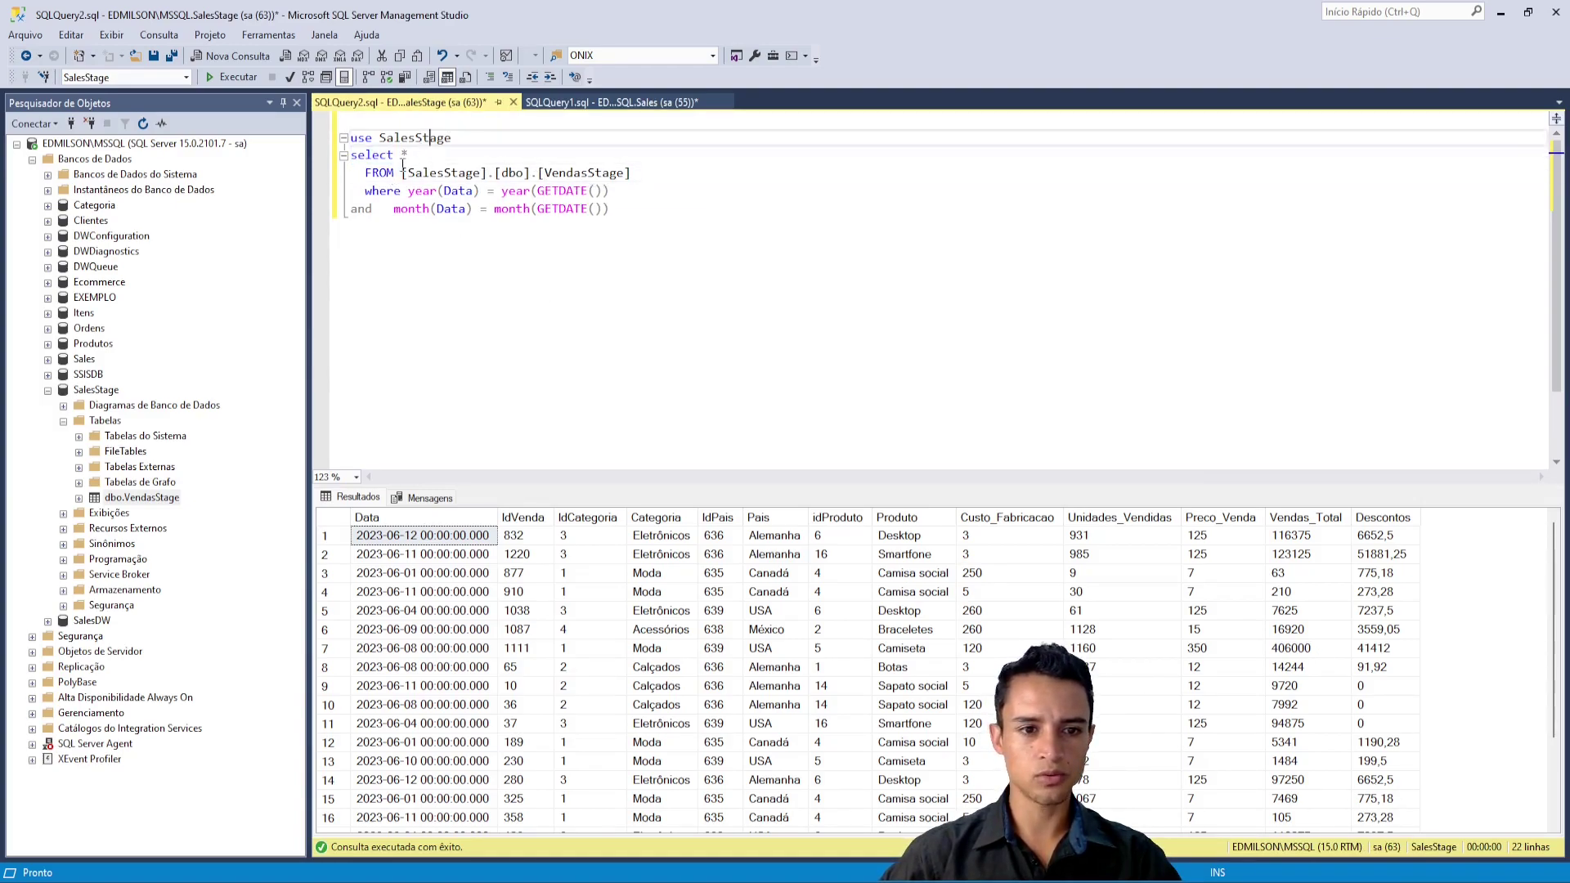
left_click_drag(429, 155, 331, 166)
type("delete")
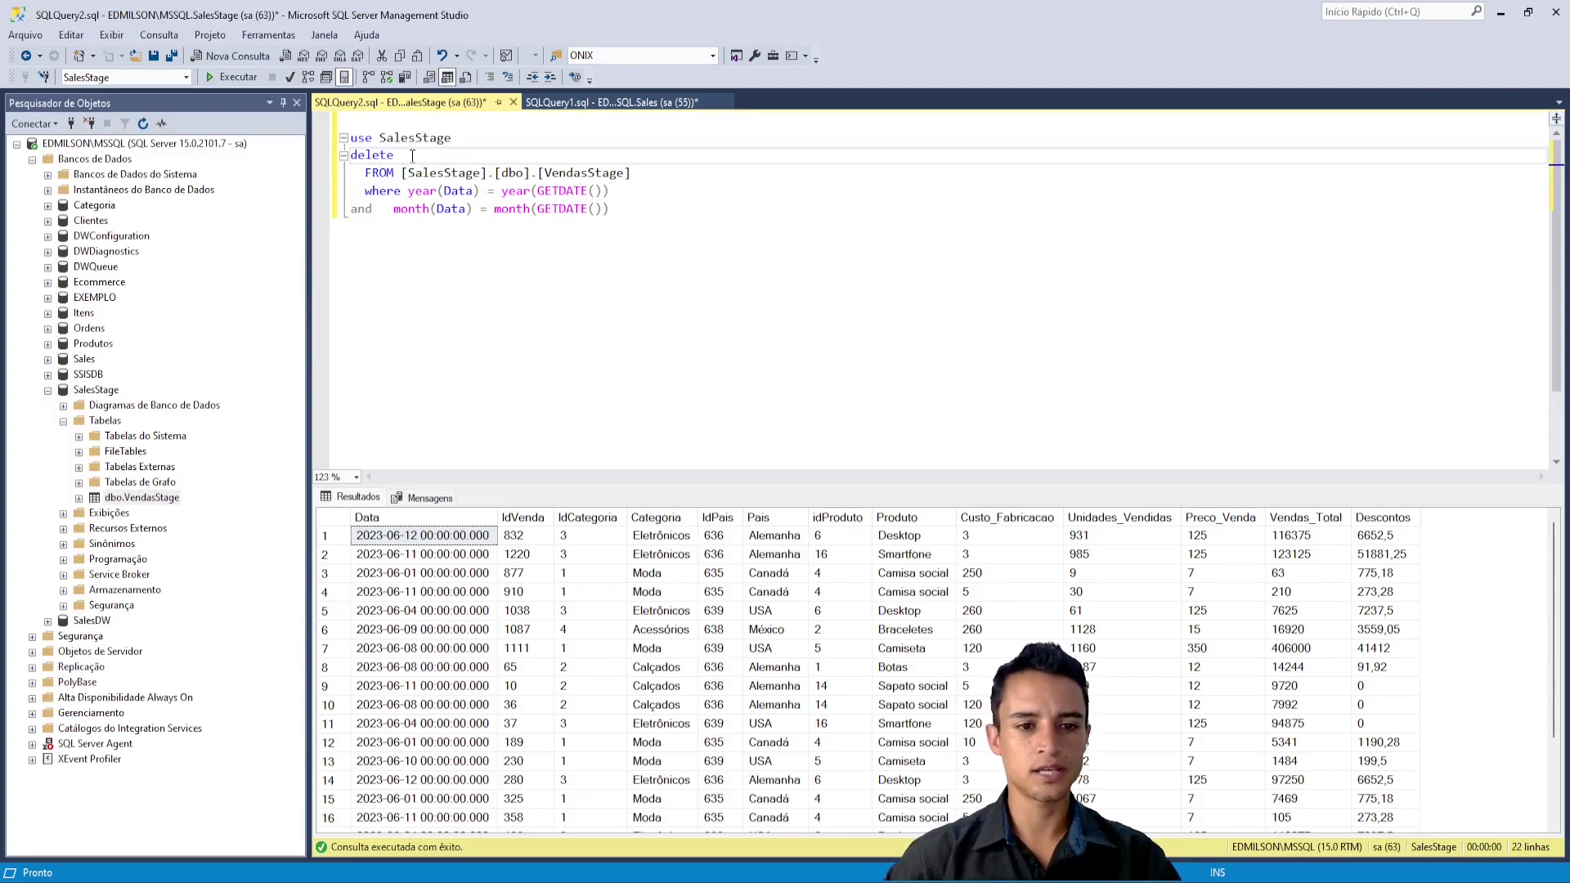
left_click_drag(412, 155, 315, 159)
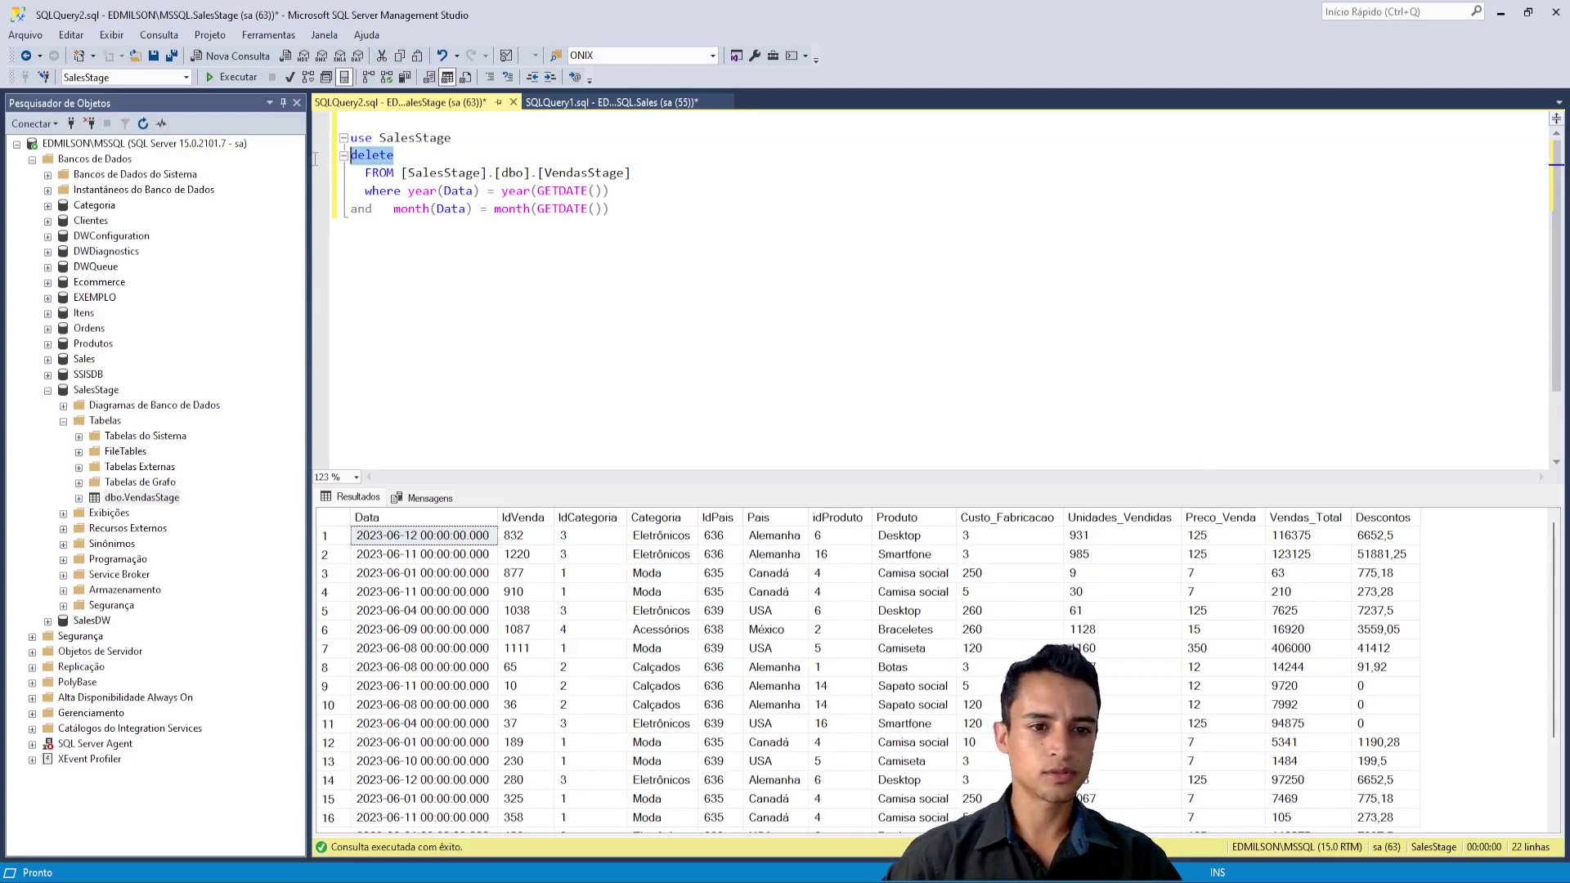
left_click(659, 207)
left_click_drag(685, 176, 424, 173)
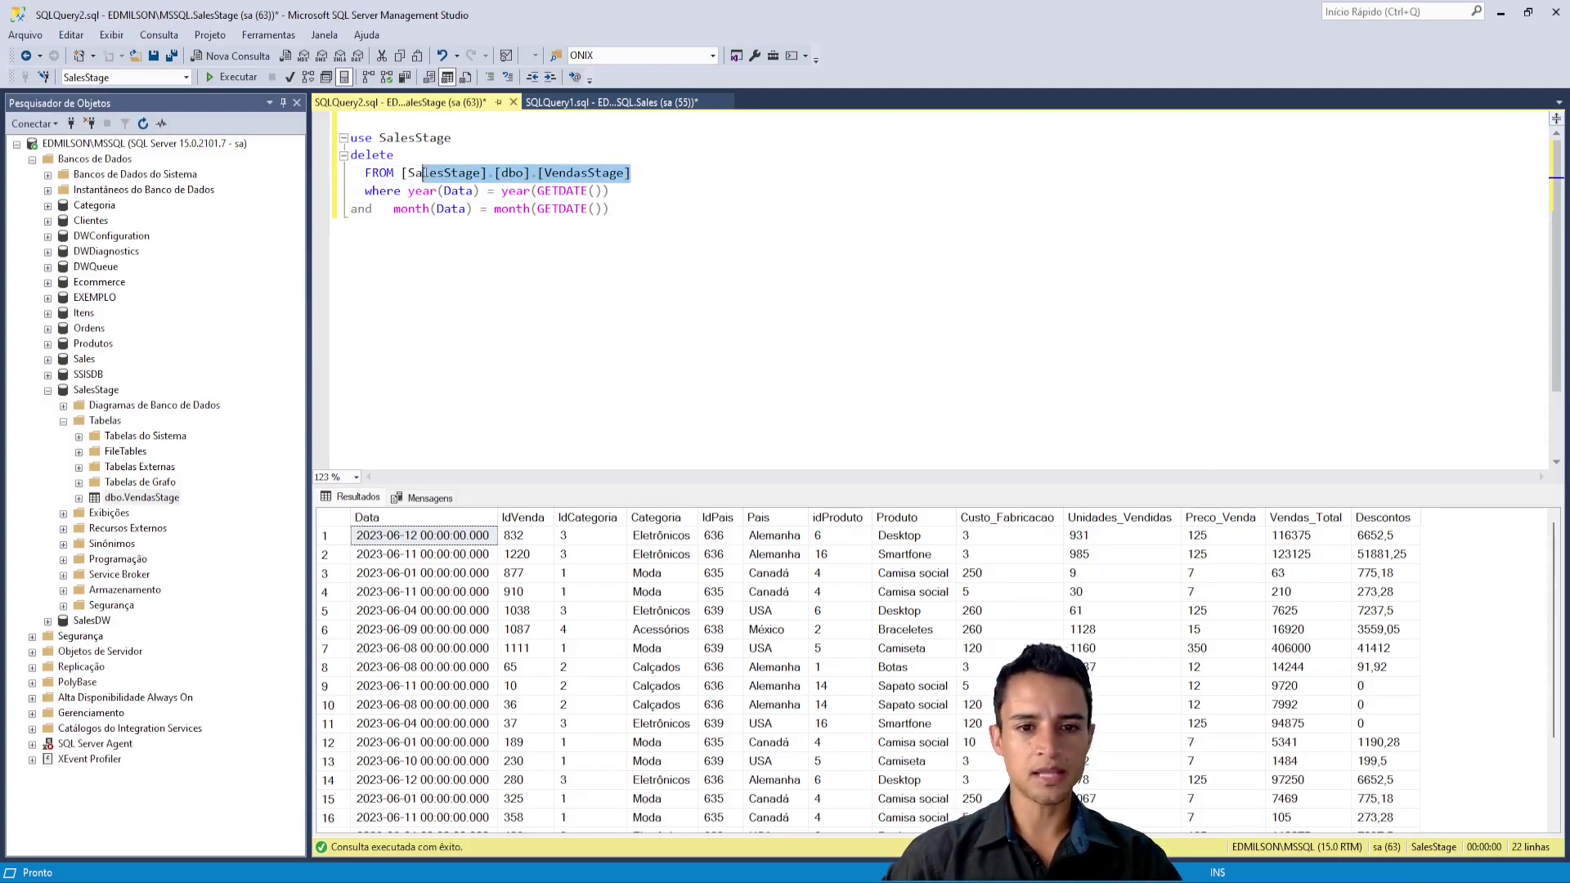
left_click_drag(655, 217, 337, 198)
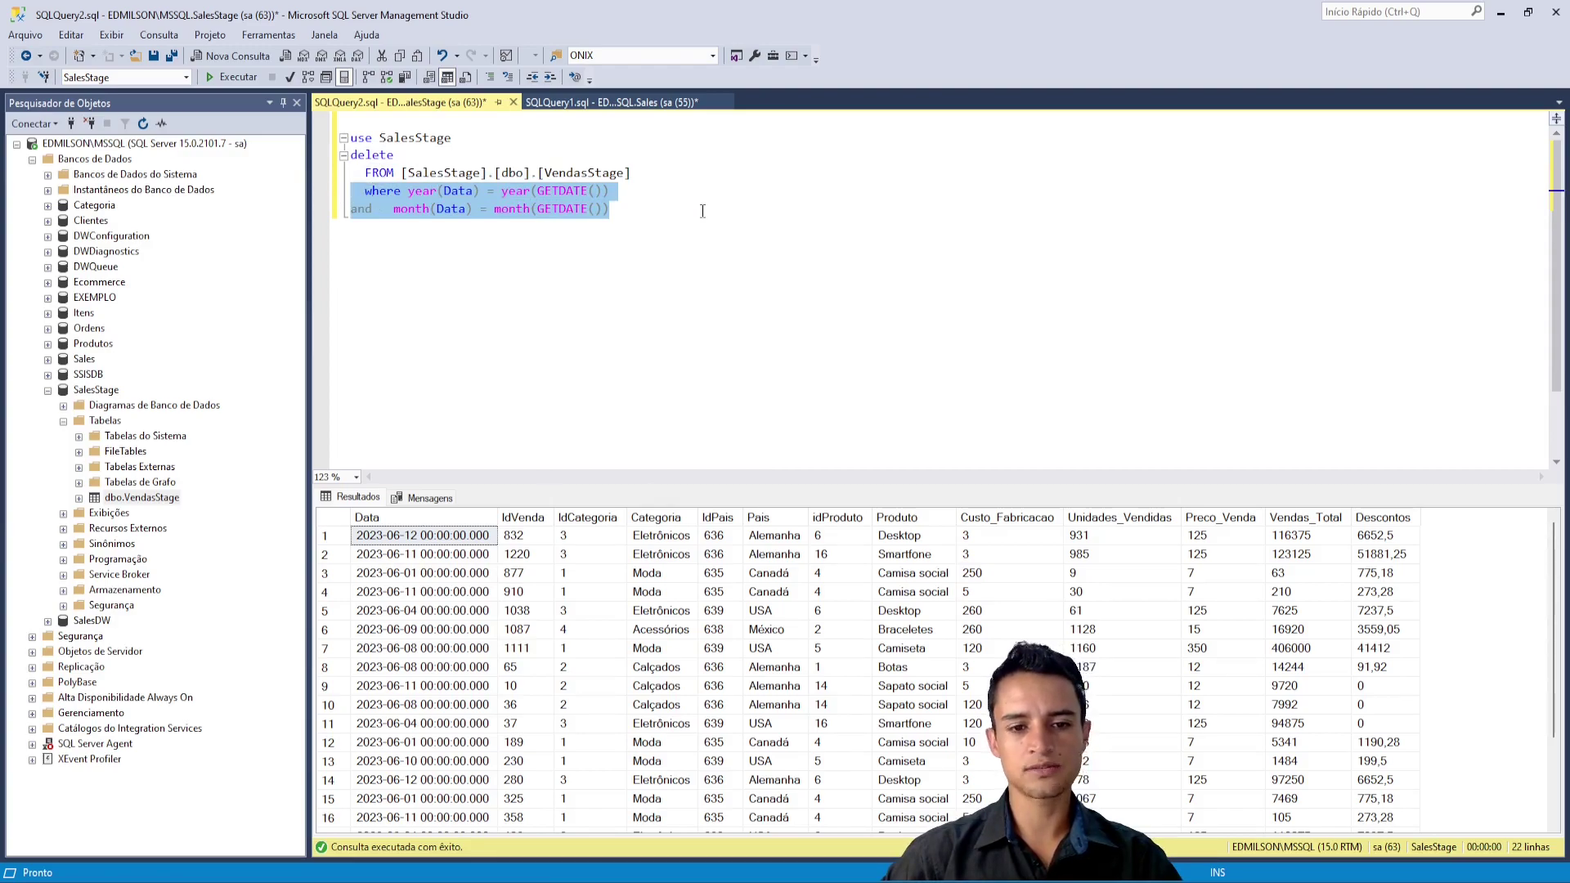
left_click(664, 206)
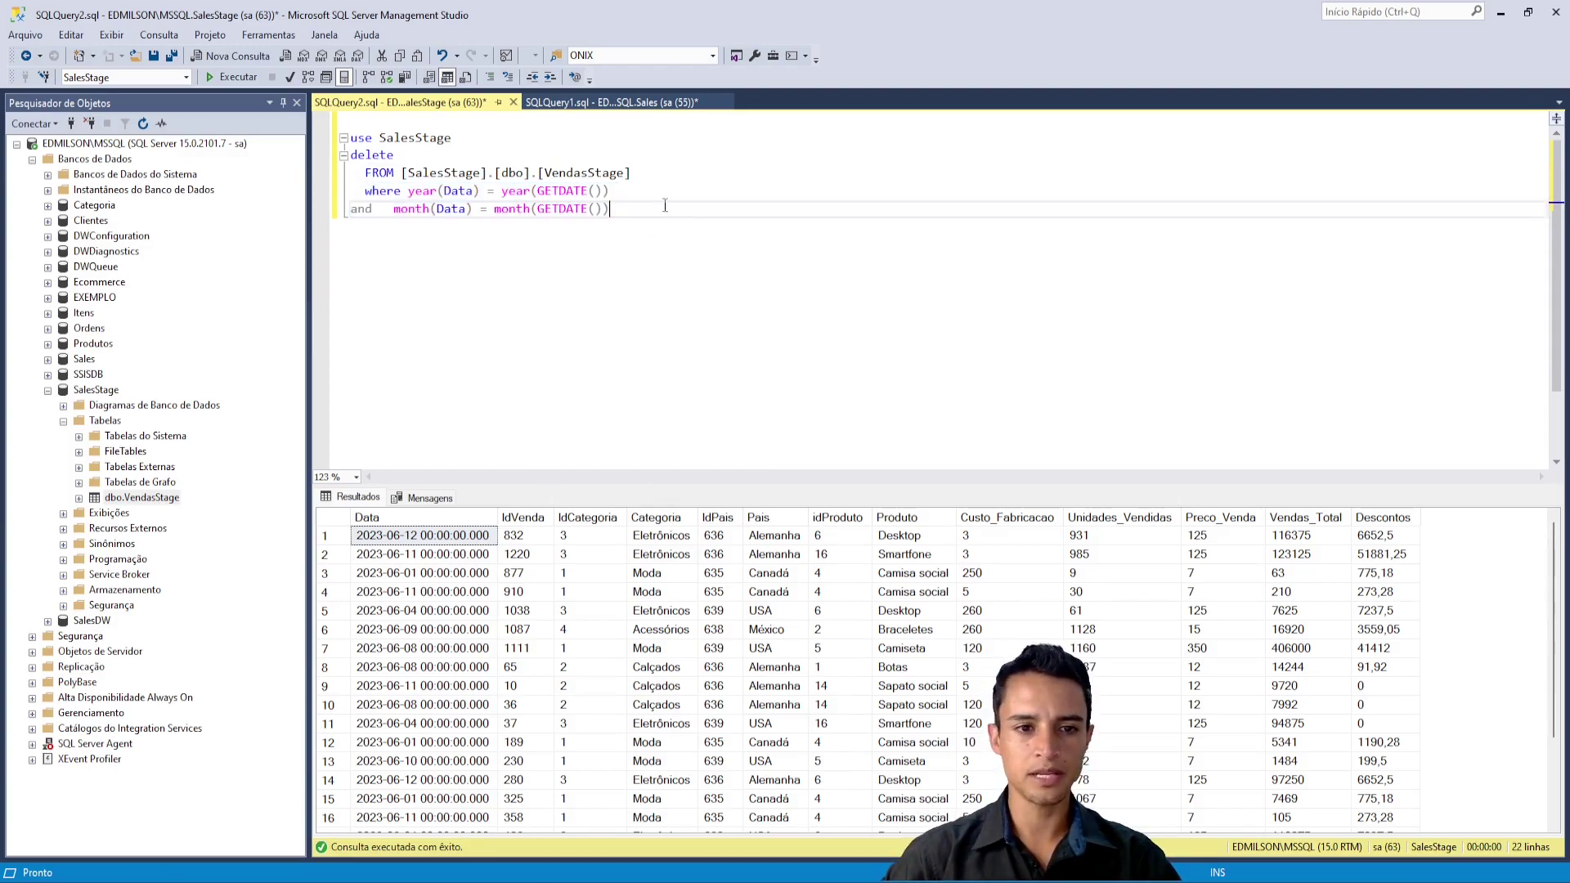
Step: Run the whole delete statement to remove the current month's rows from VendasStage
left_click_drag(677, 229, 349, 139)
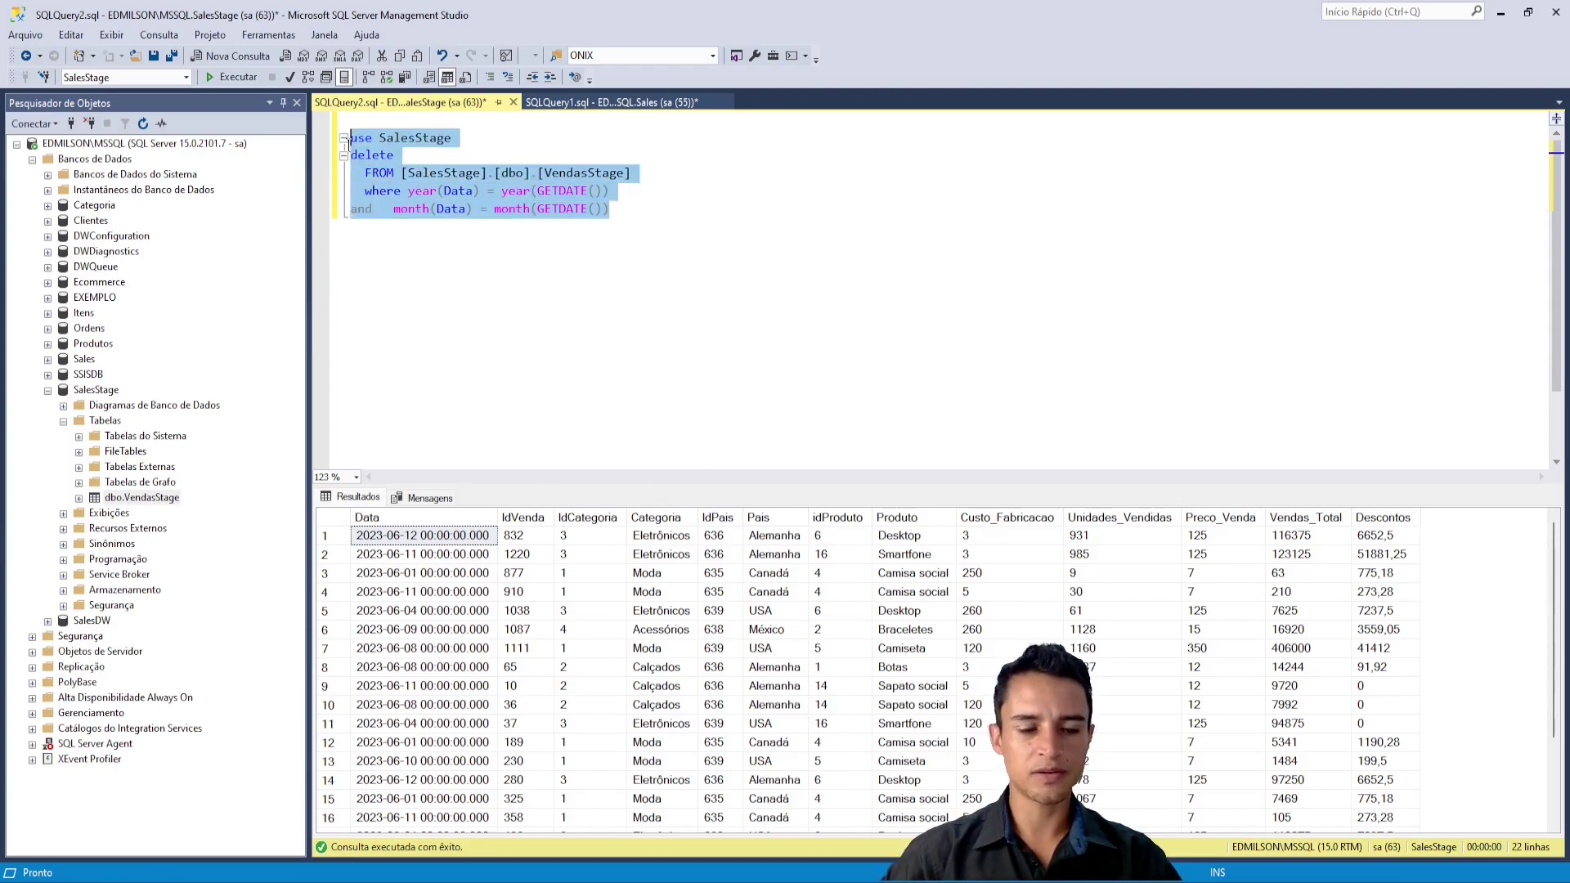
left_click(226, 80)
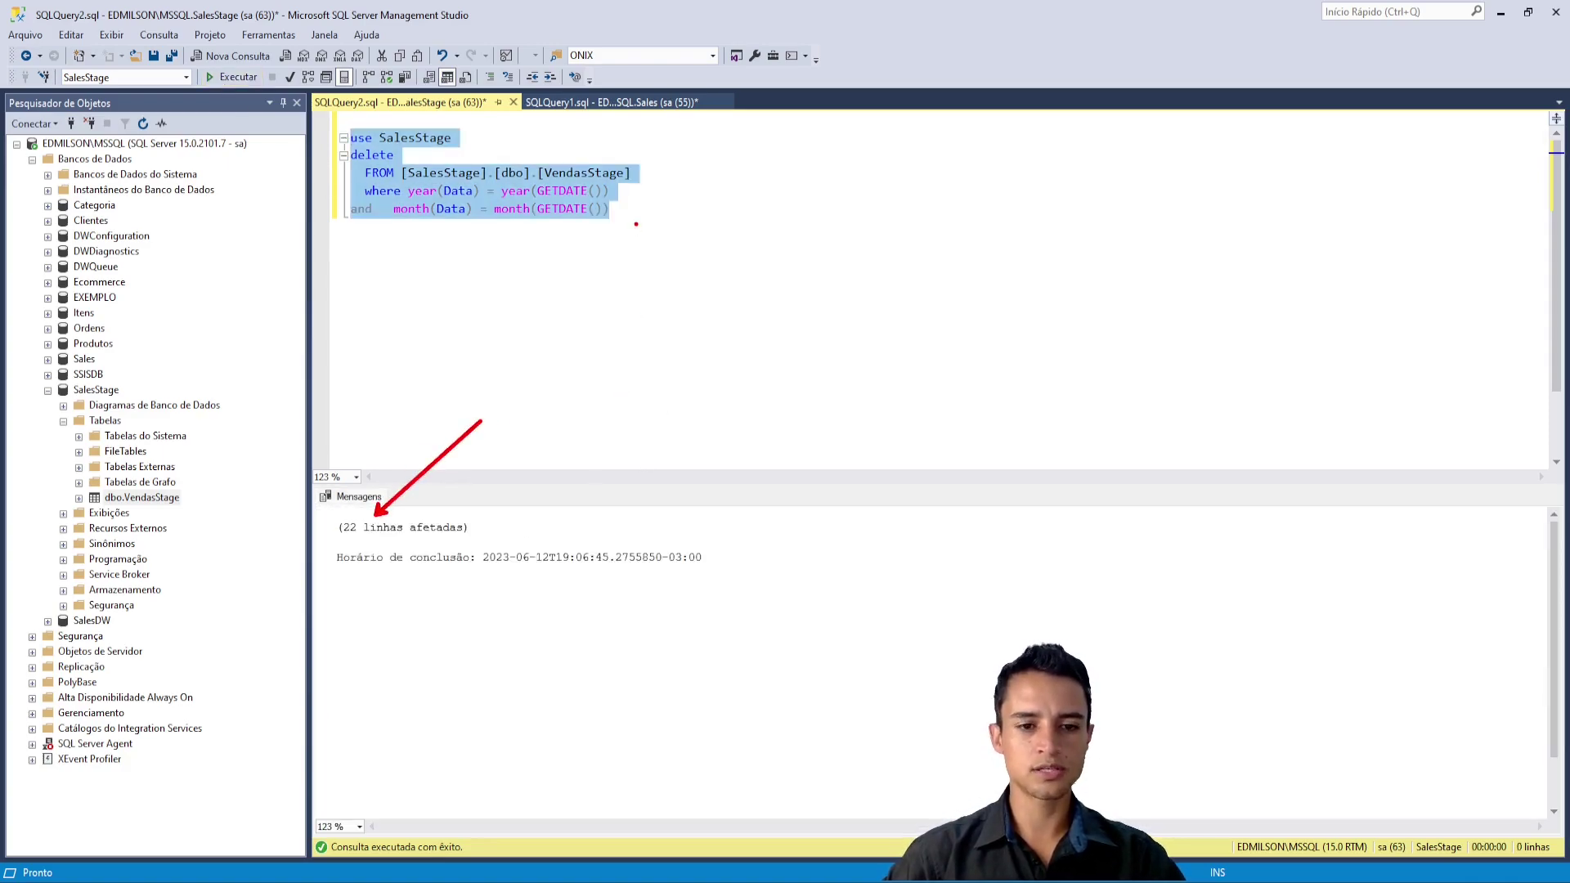
left_click(641, 238)
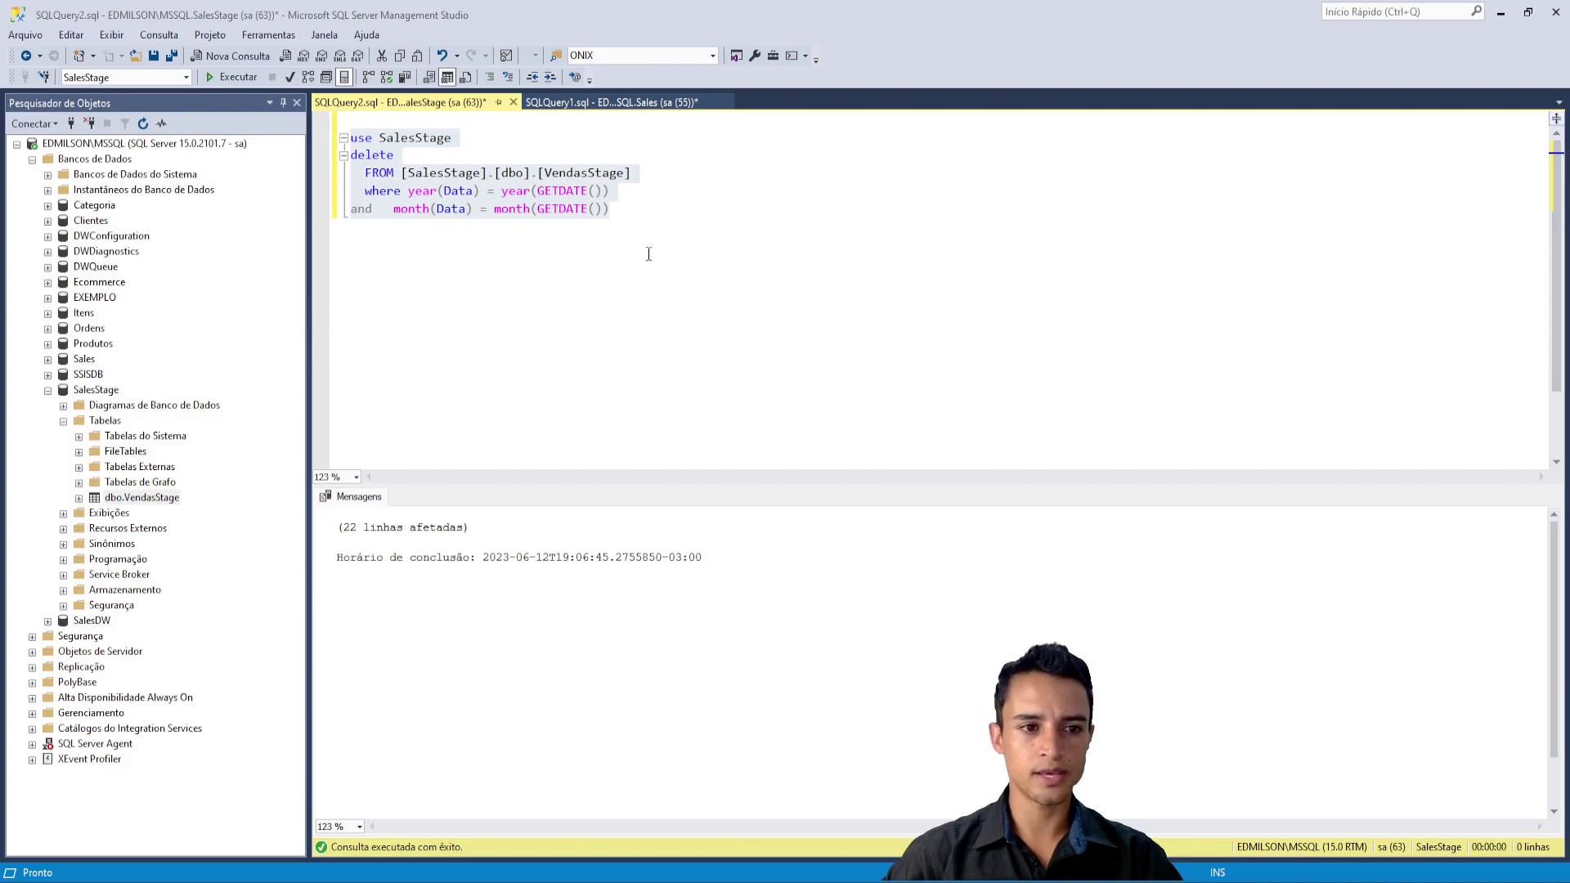
left_click(694, 211)
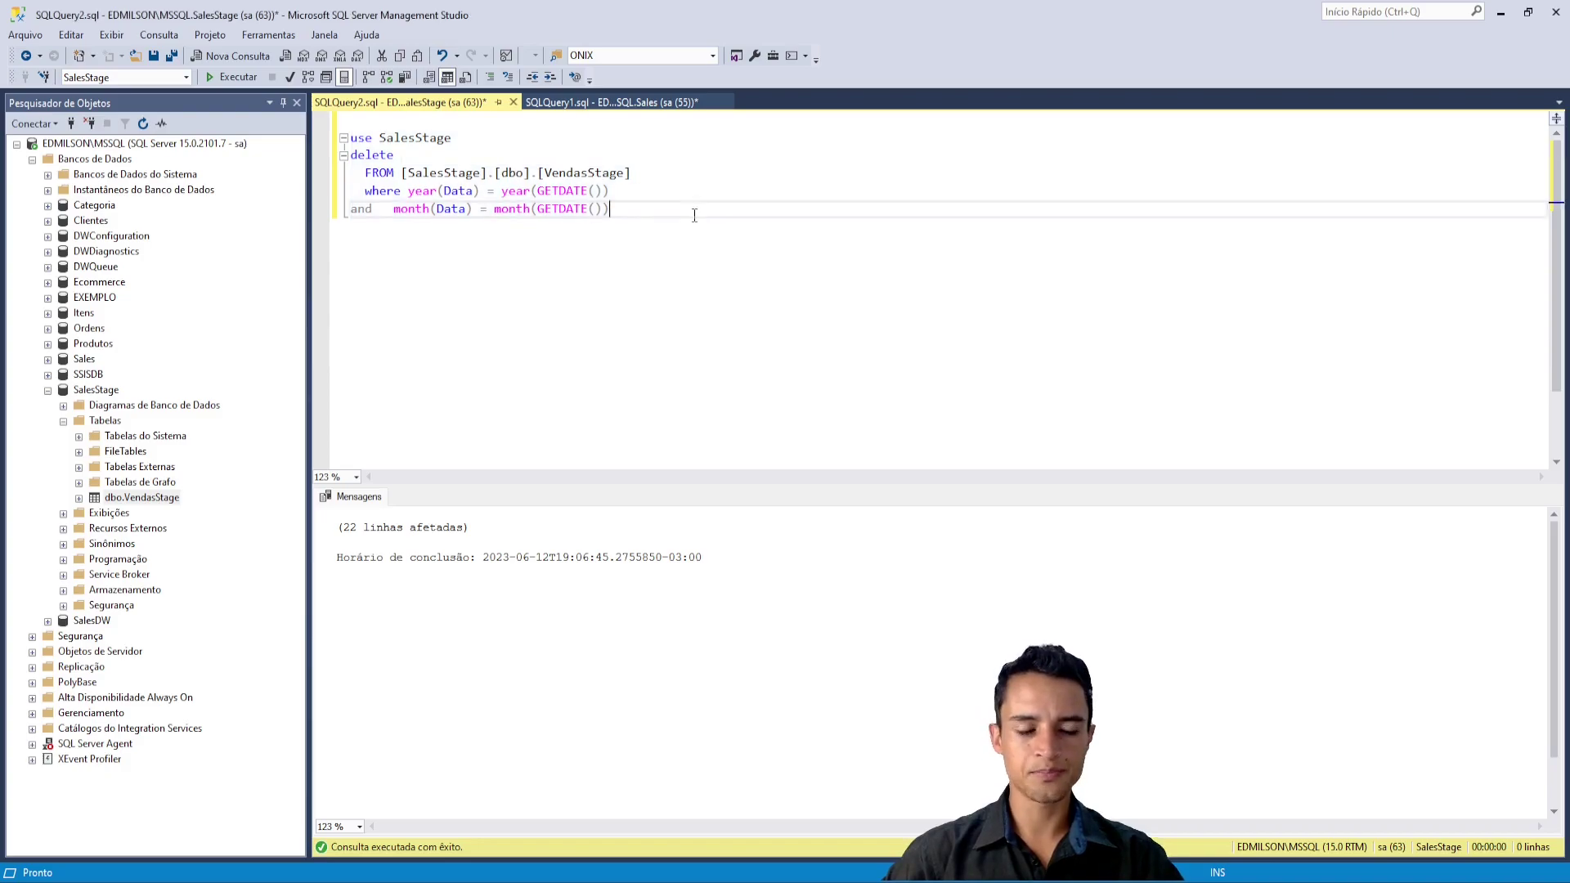
Step: Switch back to Visual Studio and open the data flow of Tarefa Fluxo de Dados
left_click(613, 103)
left_click(646, 173)
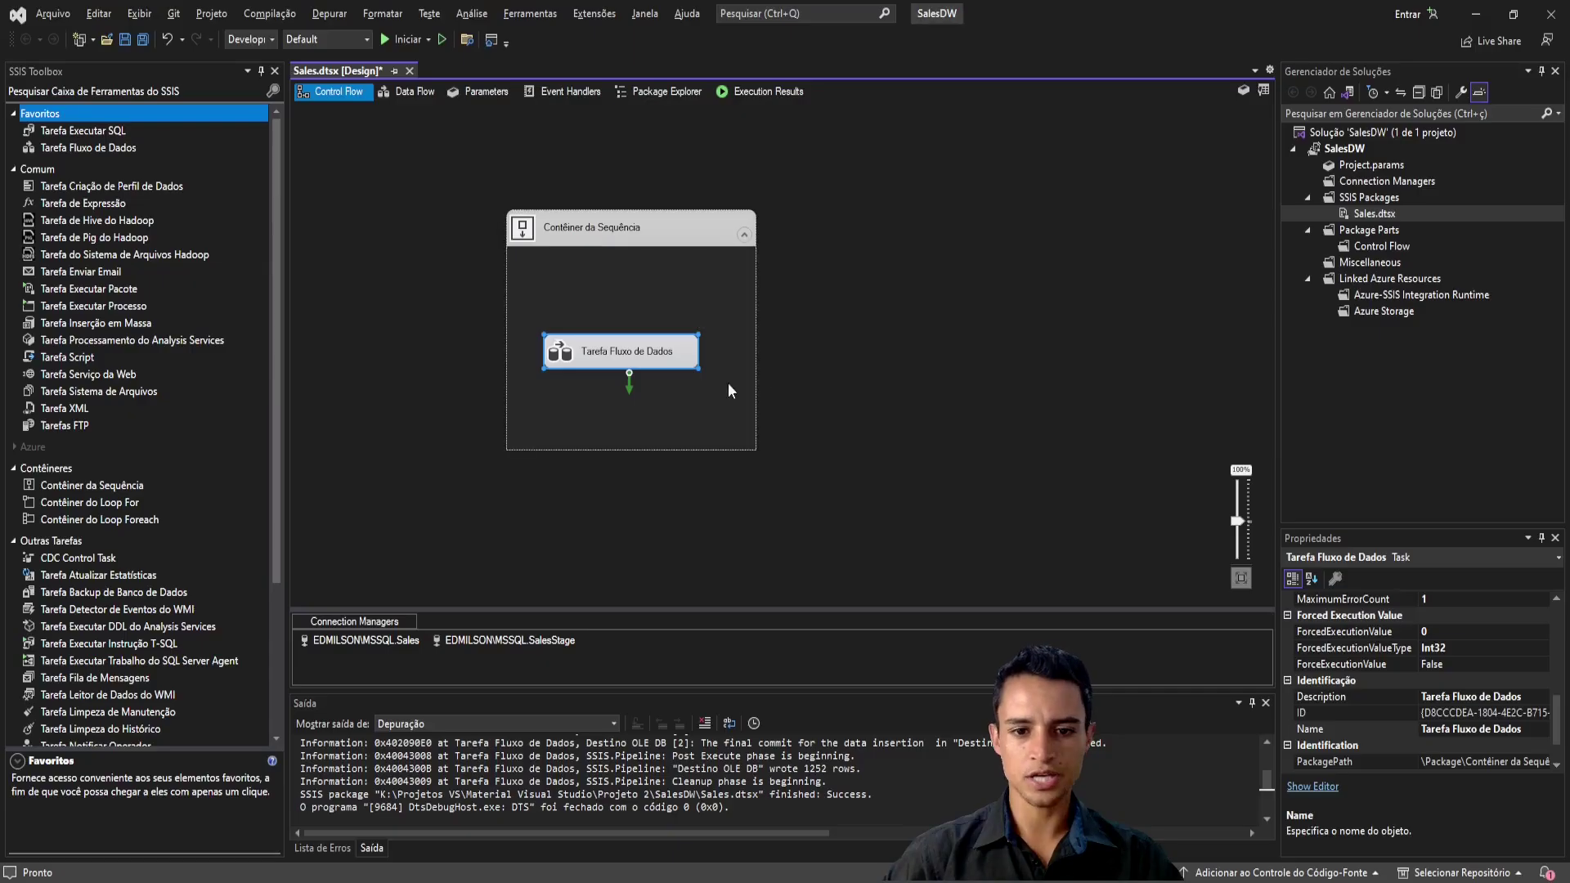
double_click(621, 353)
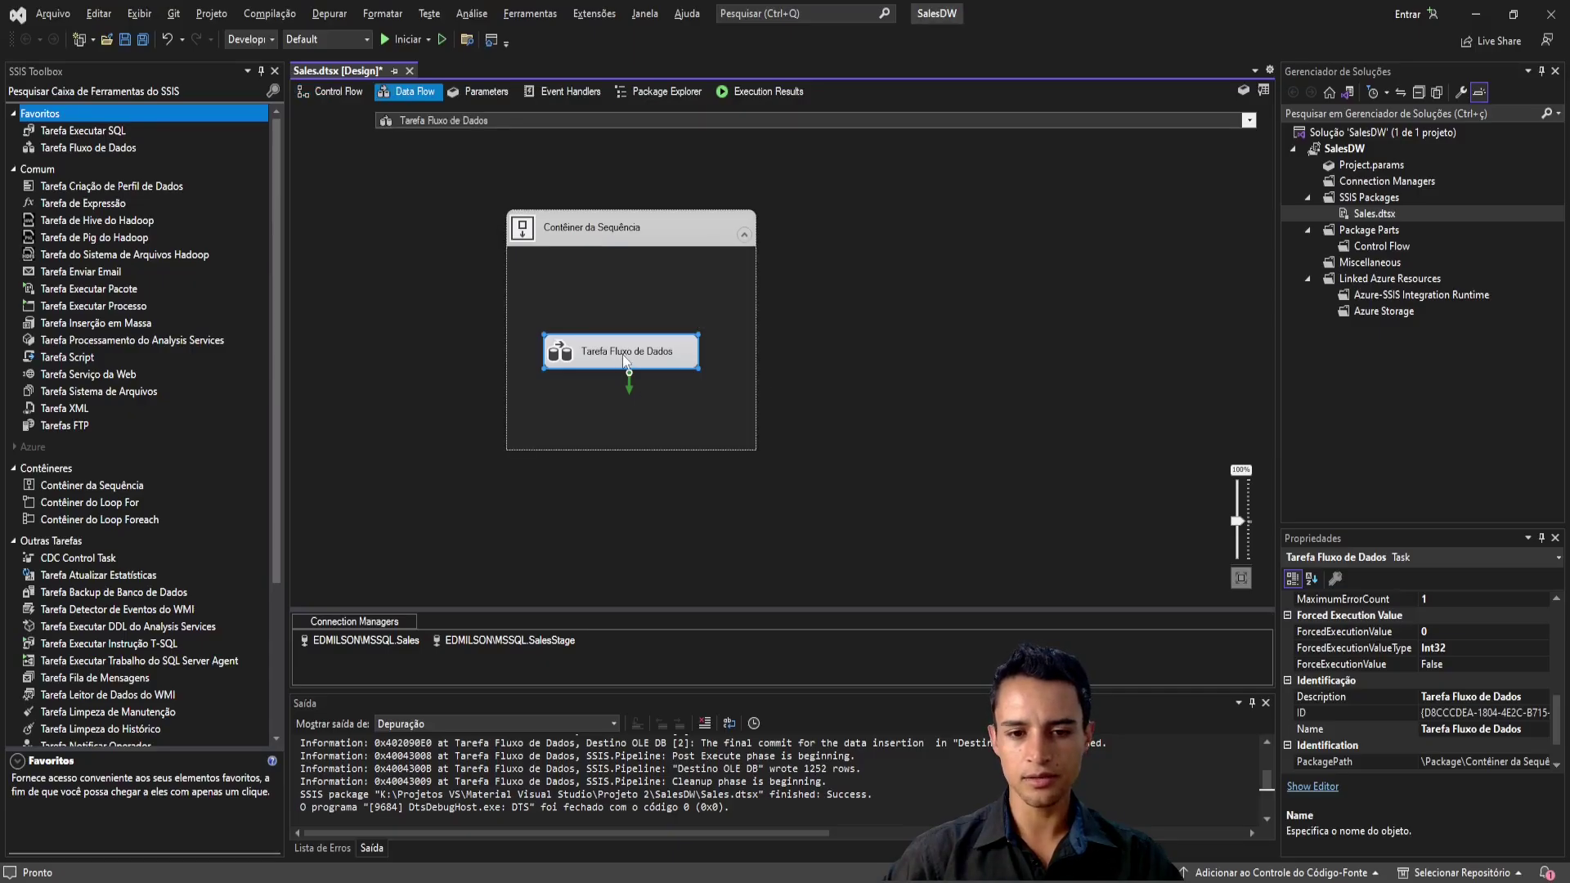
Step: Review the SQL command of Origem OLE DB, return to the control flow, and check the delete statement in SQL Server Management Studio
double_click(567, 229)
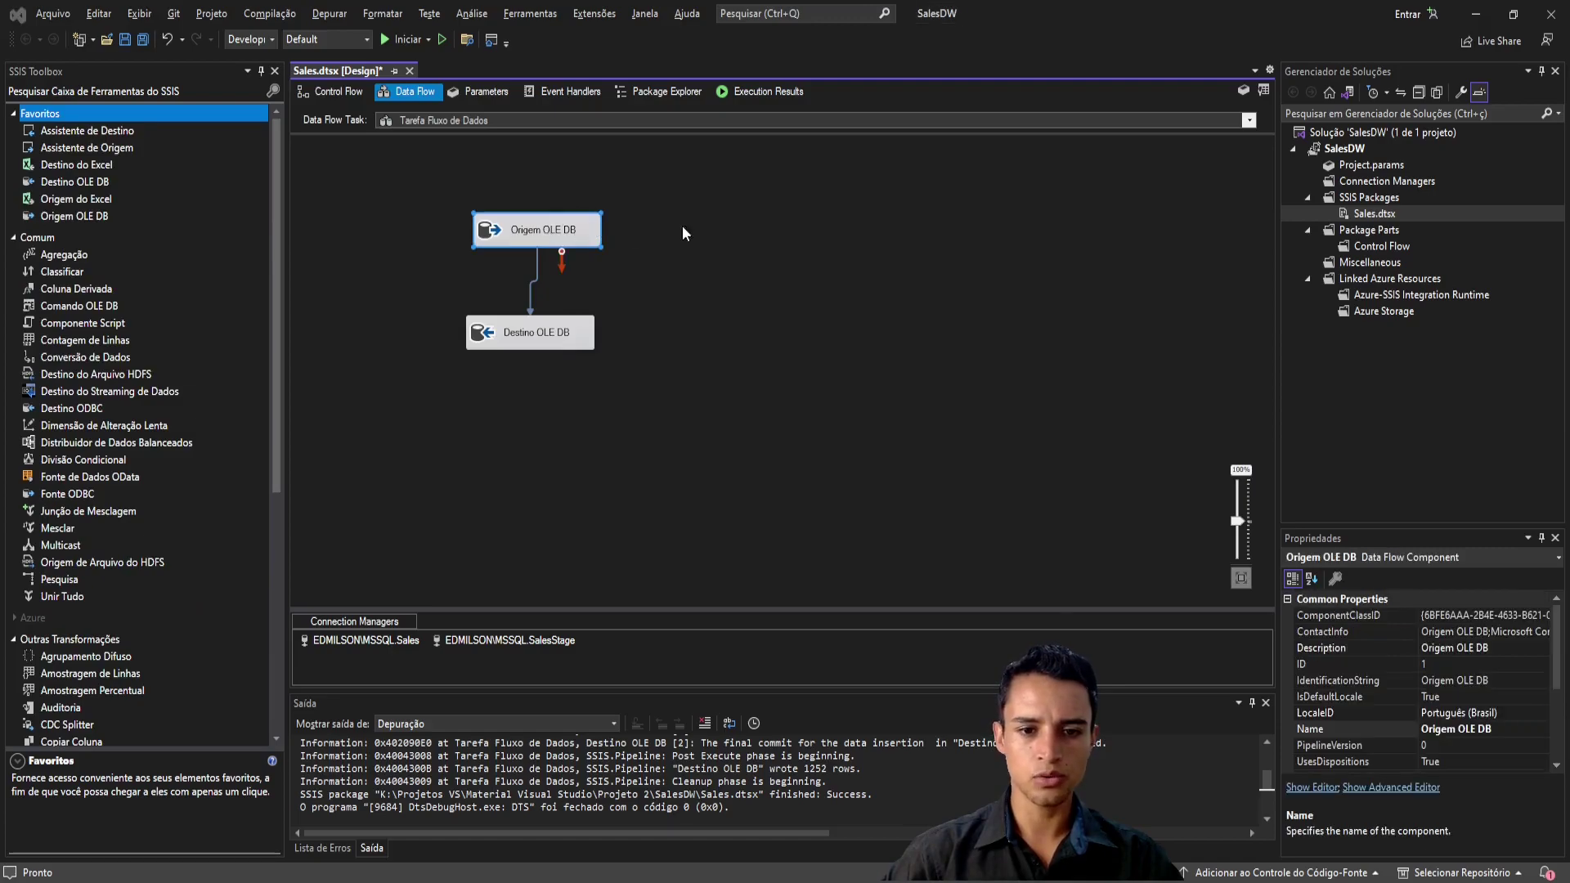
key("ctrl+a")
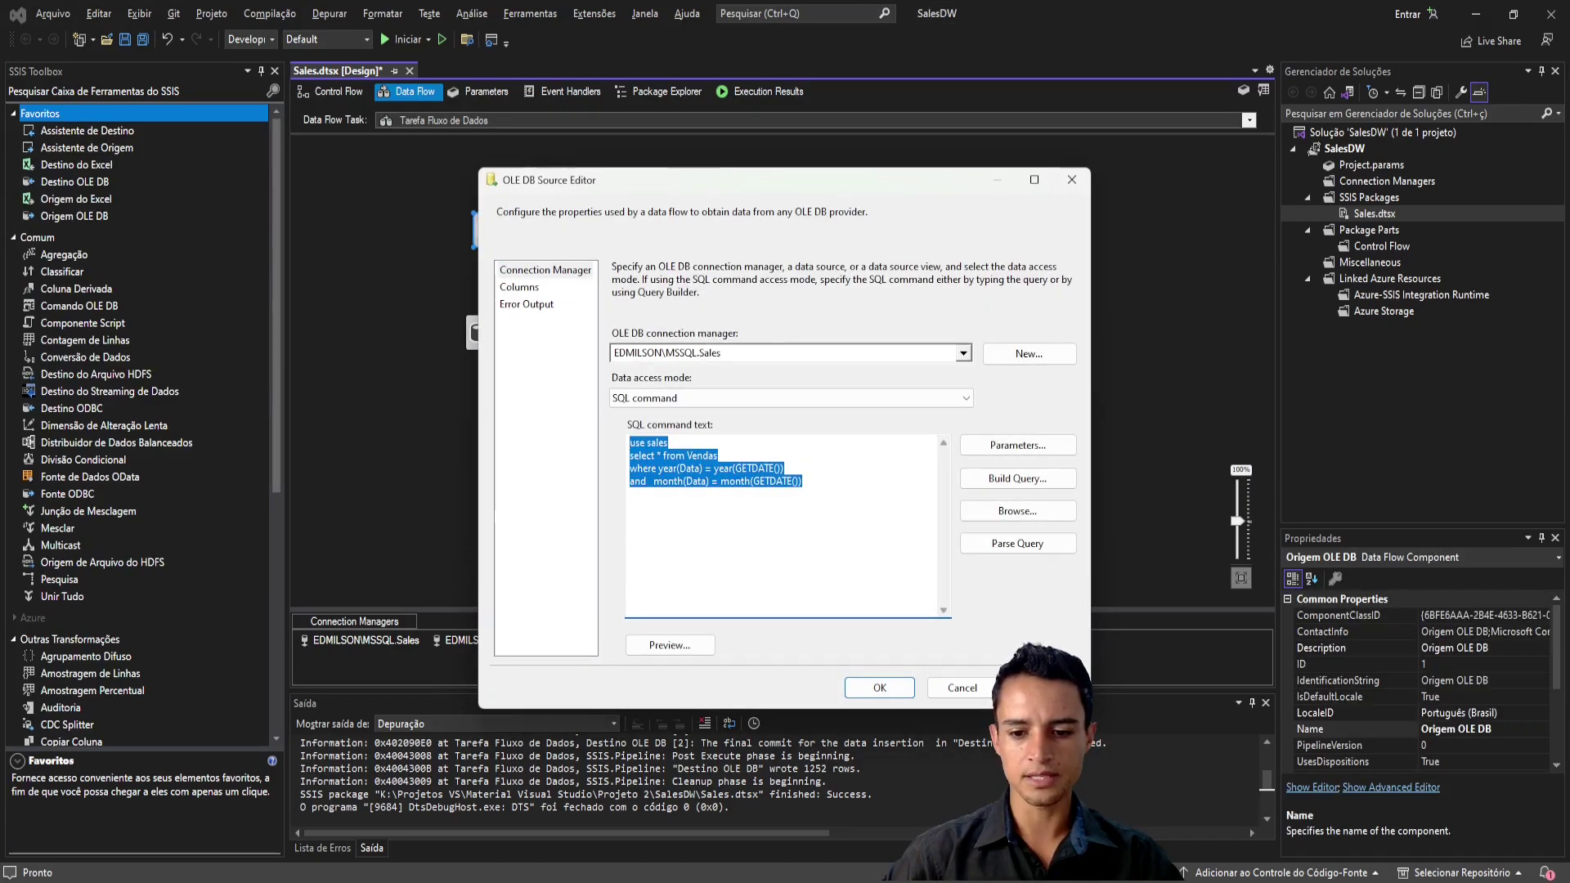
left_click(969, 687)
left_click(337, 91)
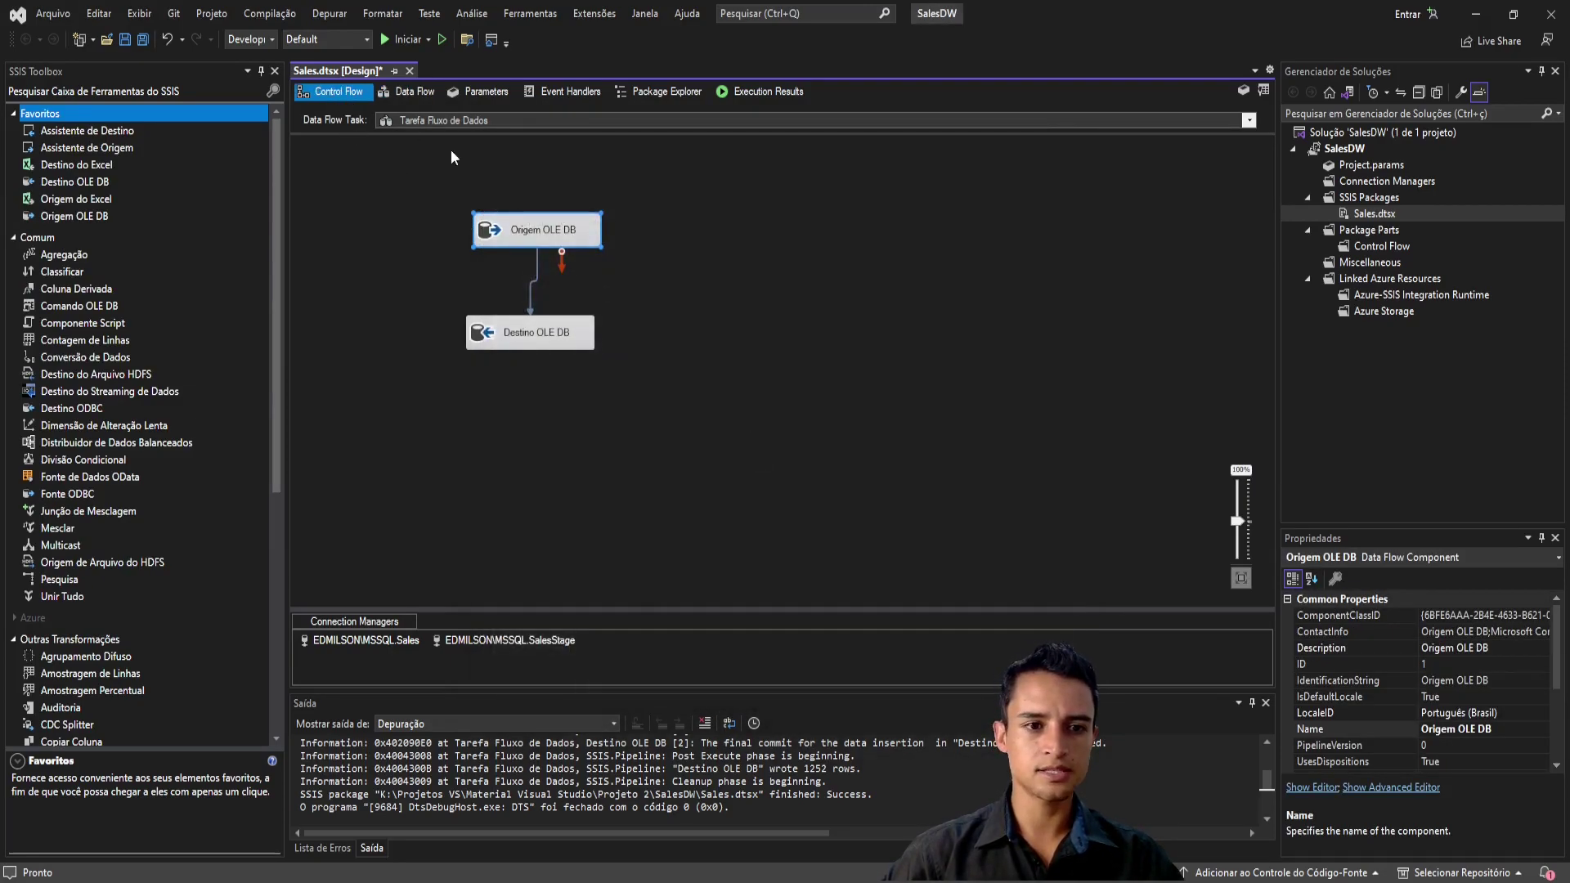
key("alt+Tab")
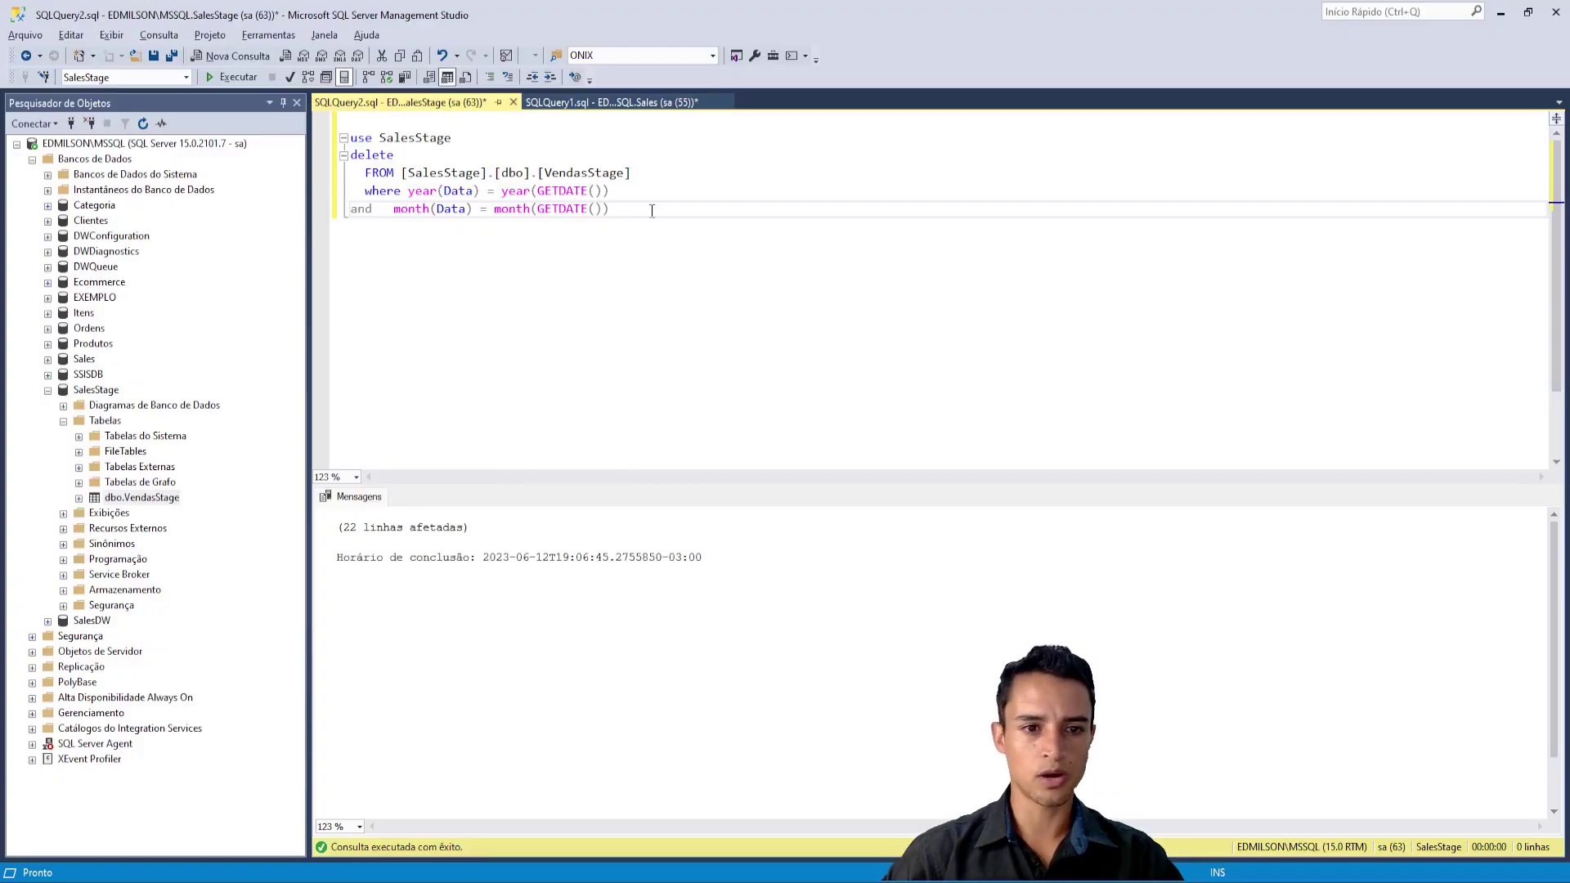
key("ctrl+a")
key("alt+Tab")
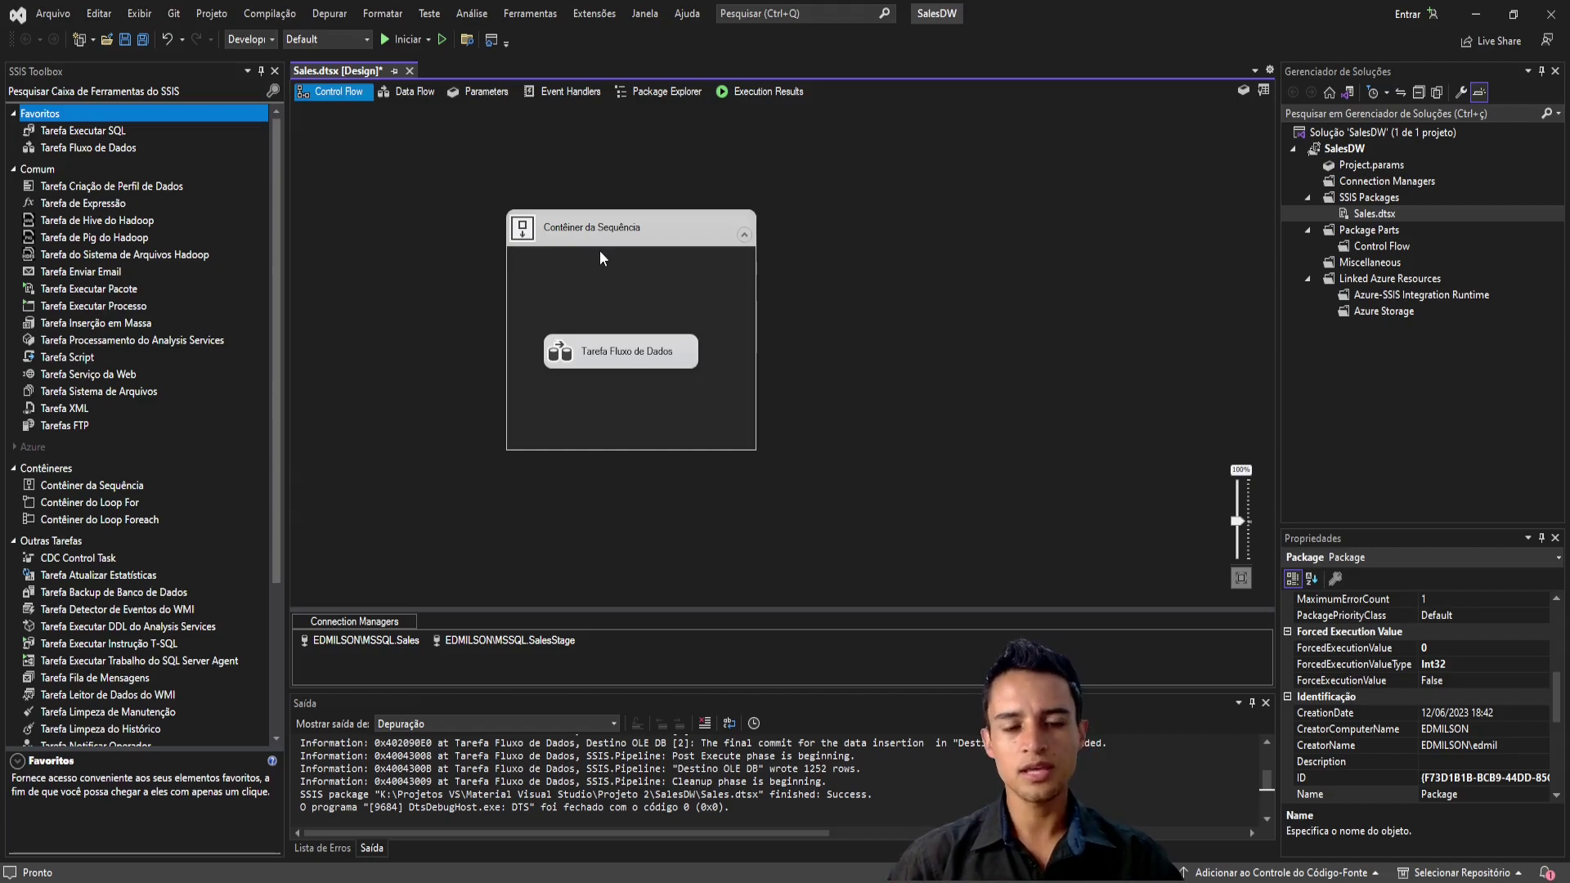
Step: Add a Tarefa Executar SQL inside Contêiner da Sequência above Tarefa Fluxo de Dados and connect it to that data flow task
left_click(82, 147)
left_click(76, 132)
left_click_drag(75, 135, 606, 287)
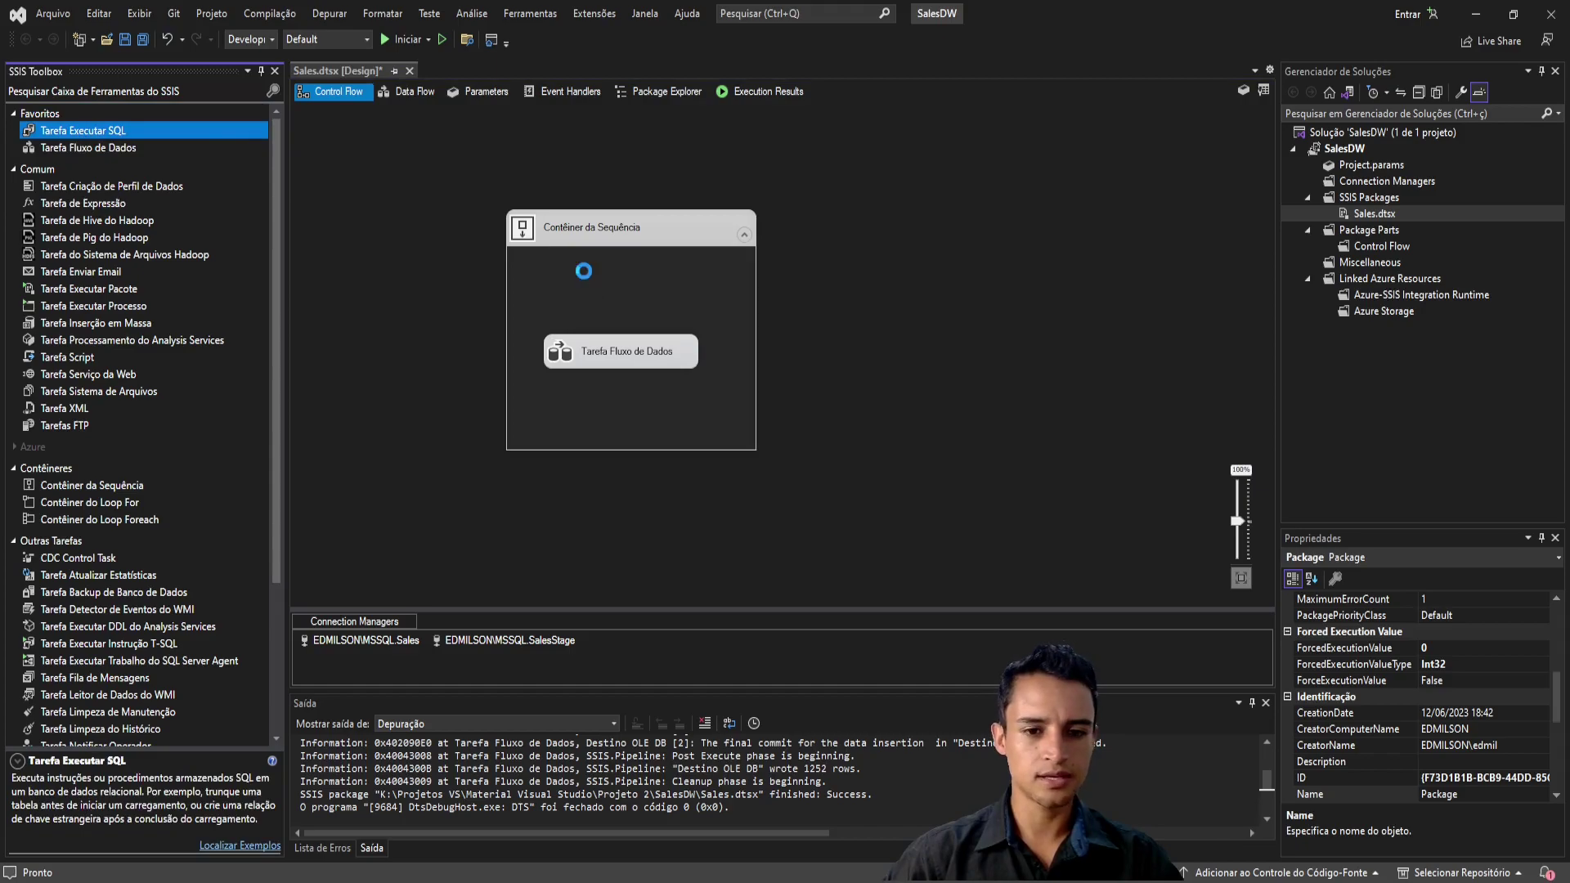
left_click(638, 290)
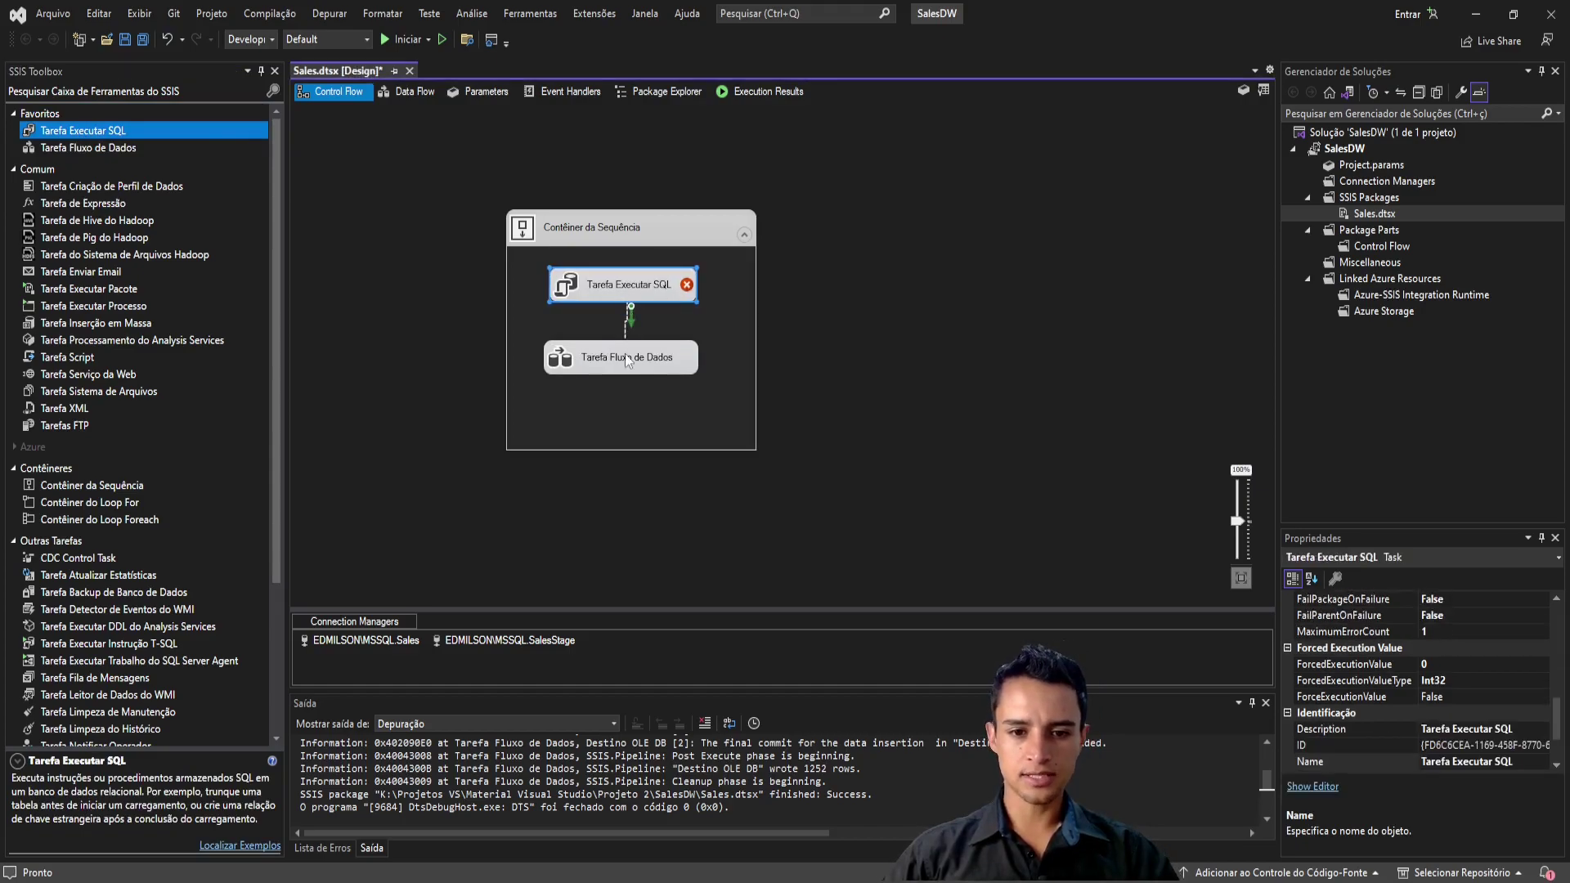
left_click_drag(625, 353, 621, 355)
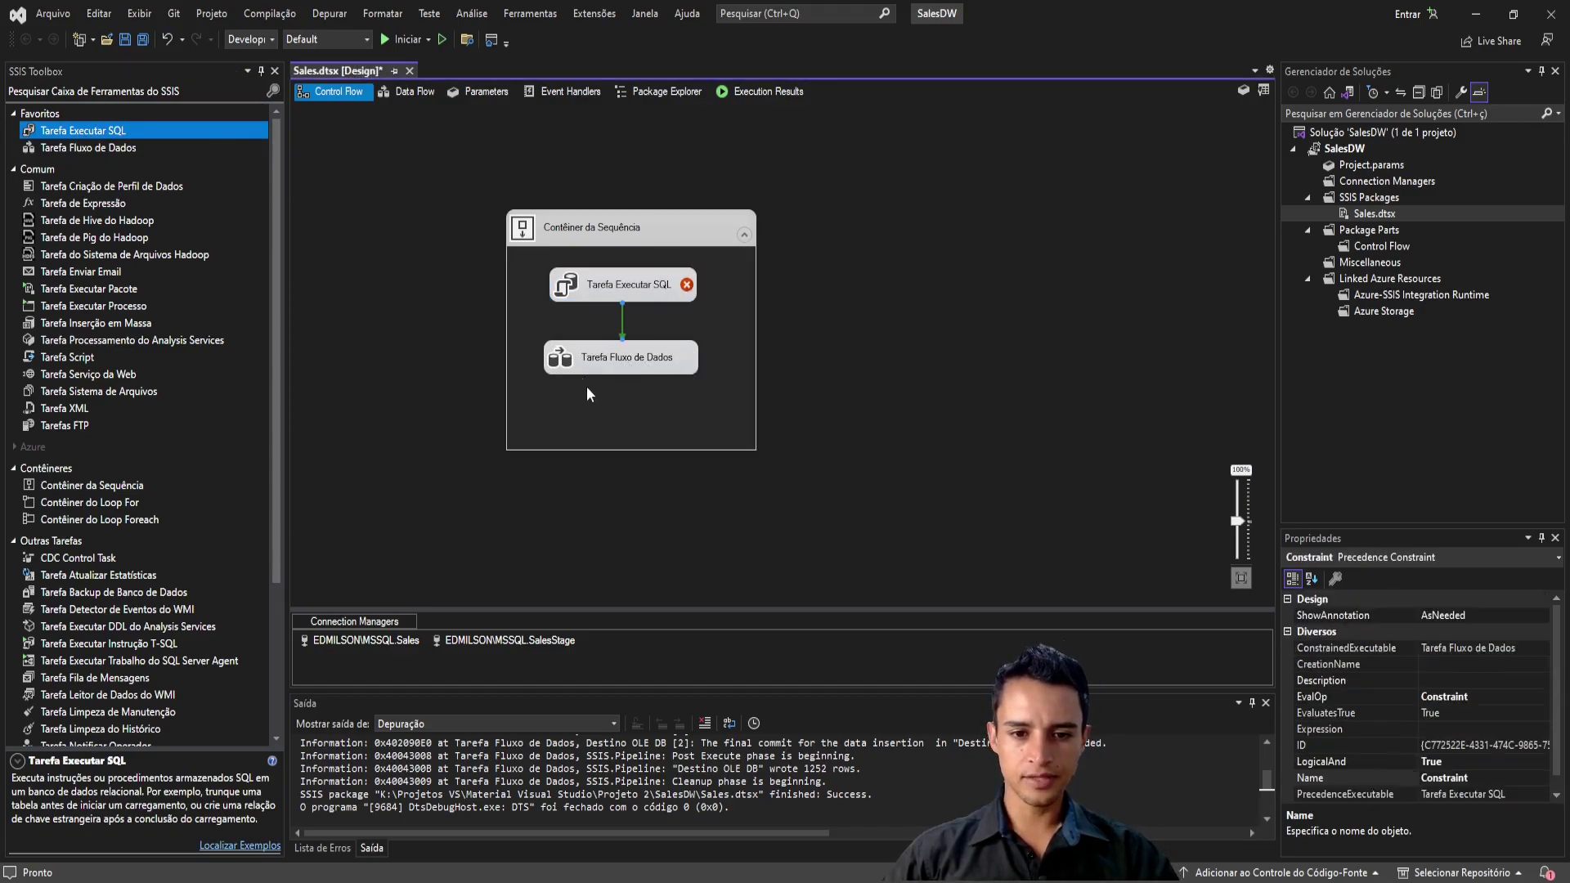
Step: Set the Tarefa Executar SQL connection to SalesStage, checking it against the database named in the delete query in SQL Server Management Studio
double_click(605, 283)
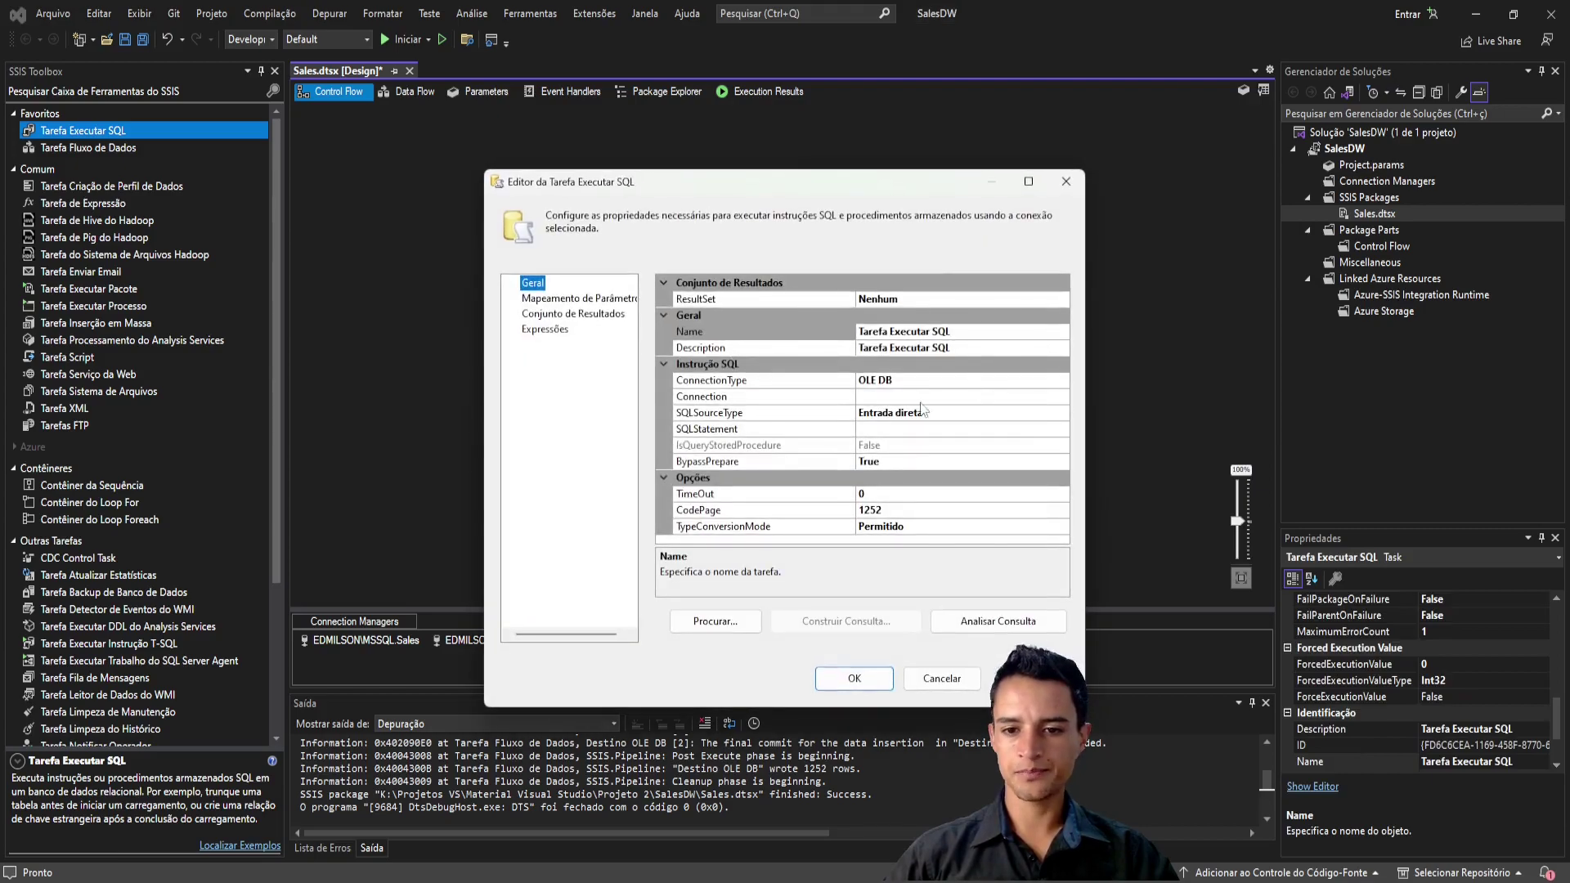
left_click(906, 380)
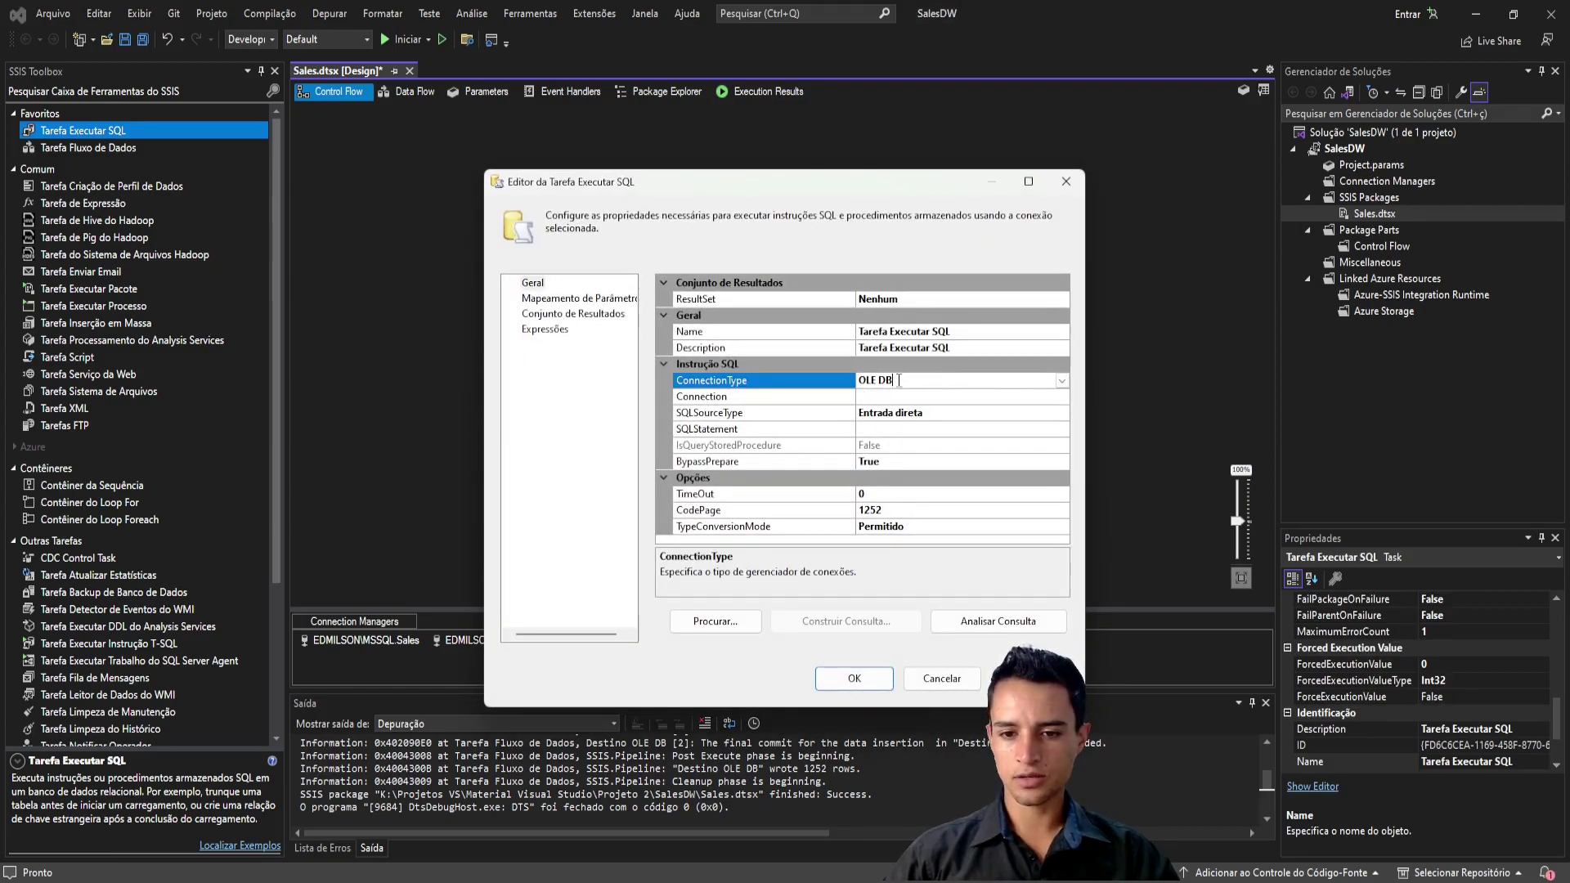
left_click(1018, 398)
left_click(1062, 397)
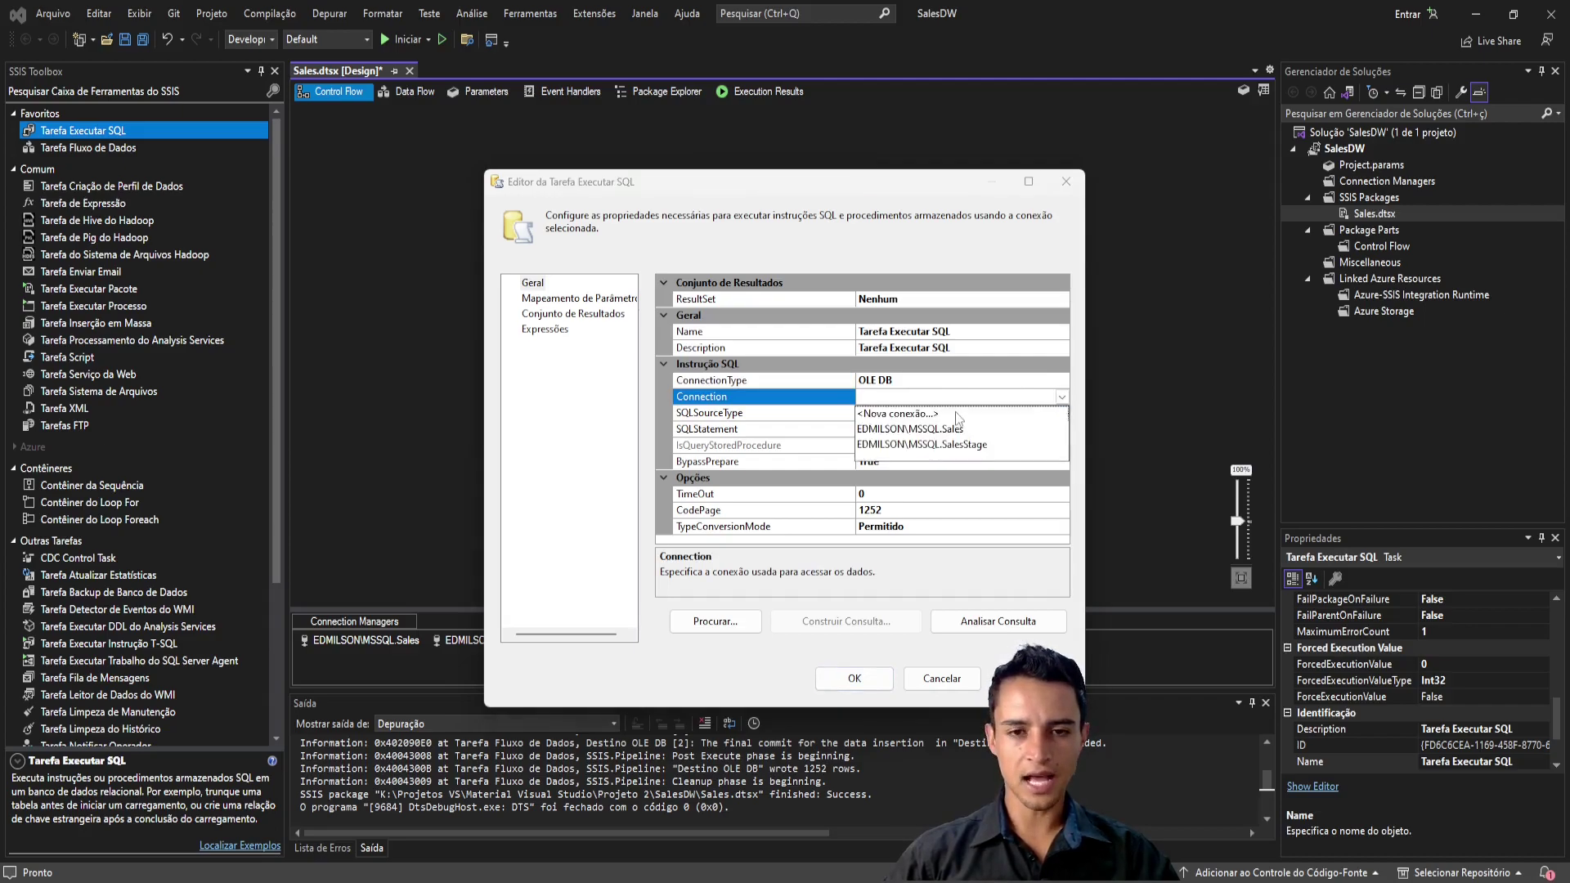
left_click(961, 453)
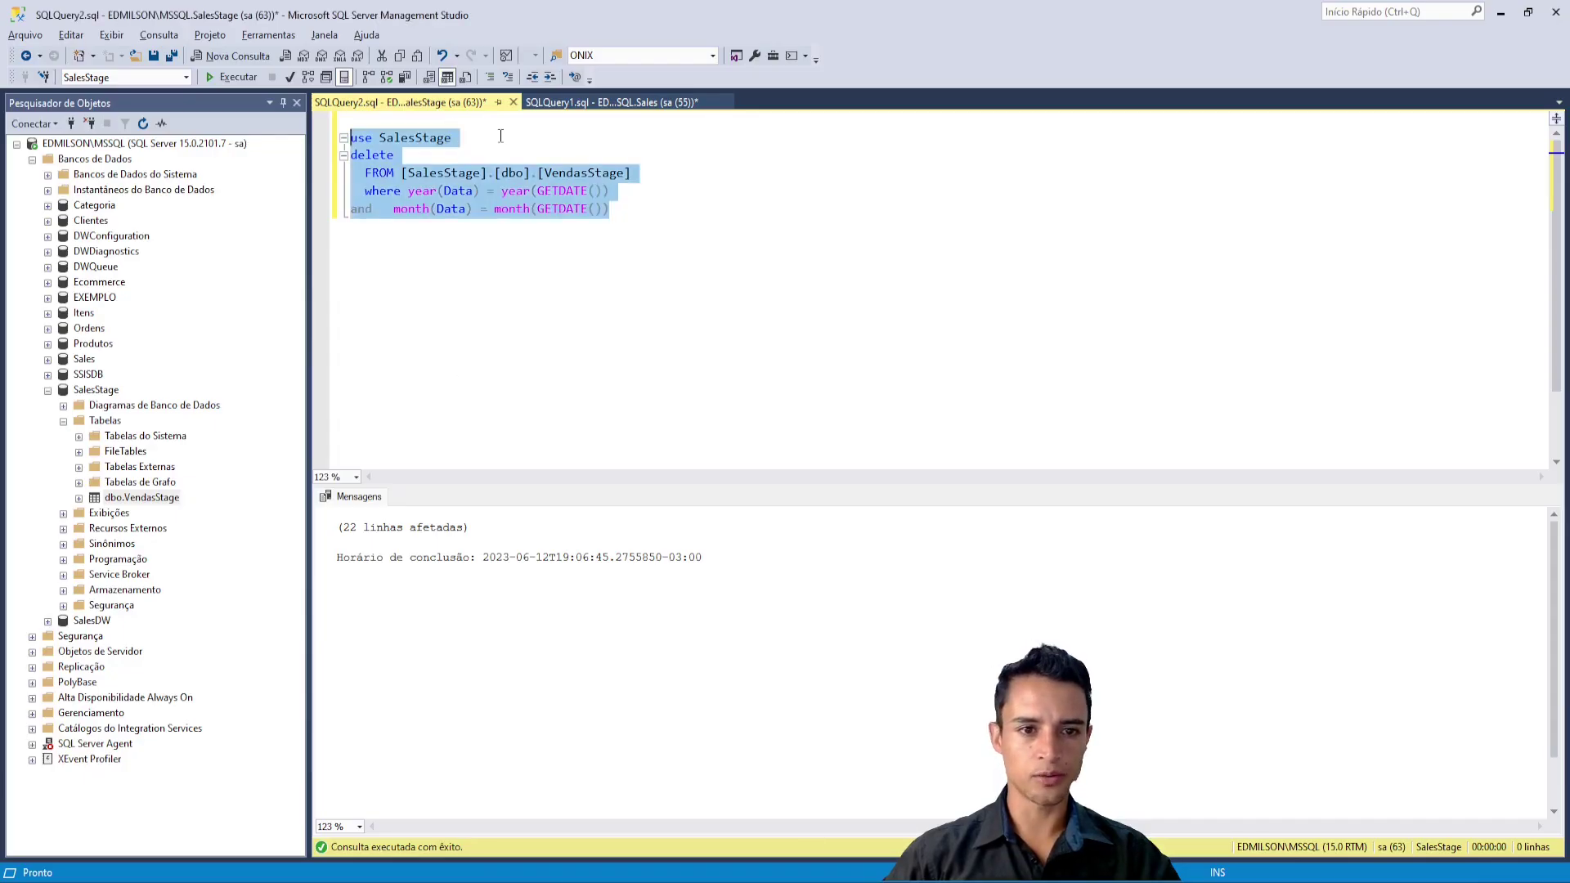
left_click(446, 136)
left_click_drag(451, 137, 310, 169)
left_click(673, 213)
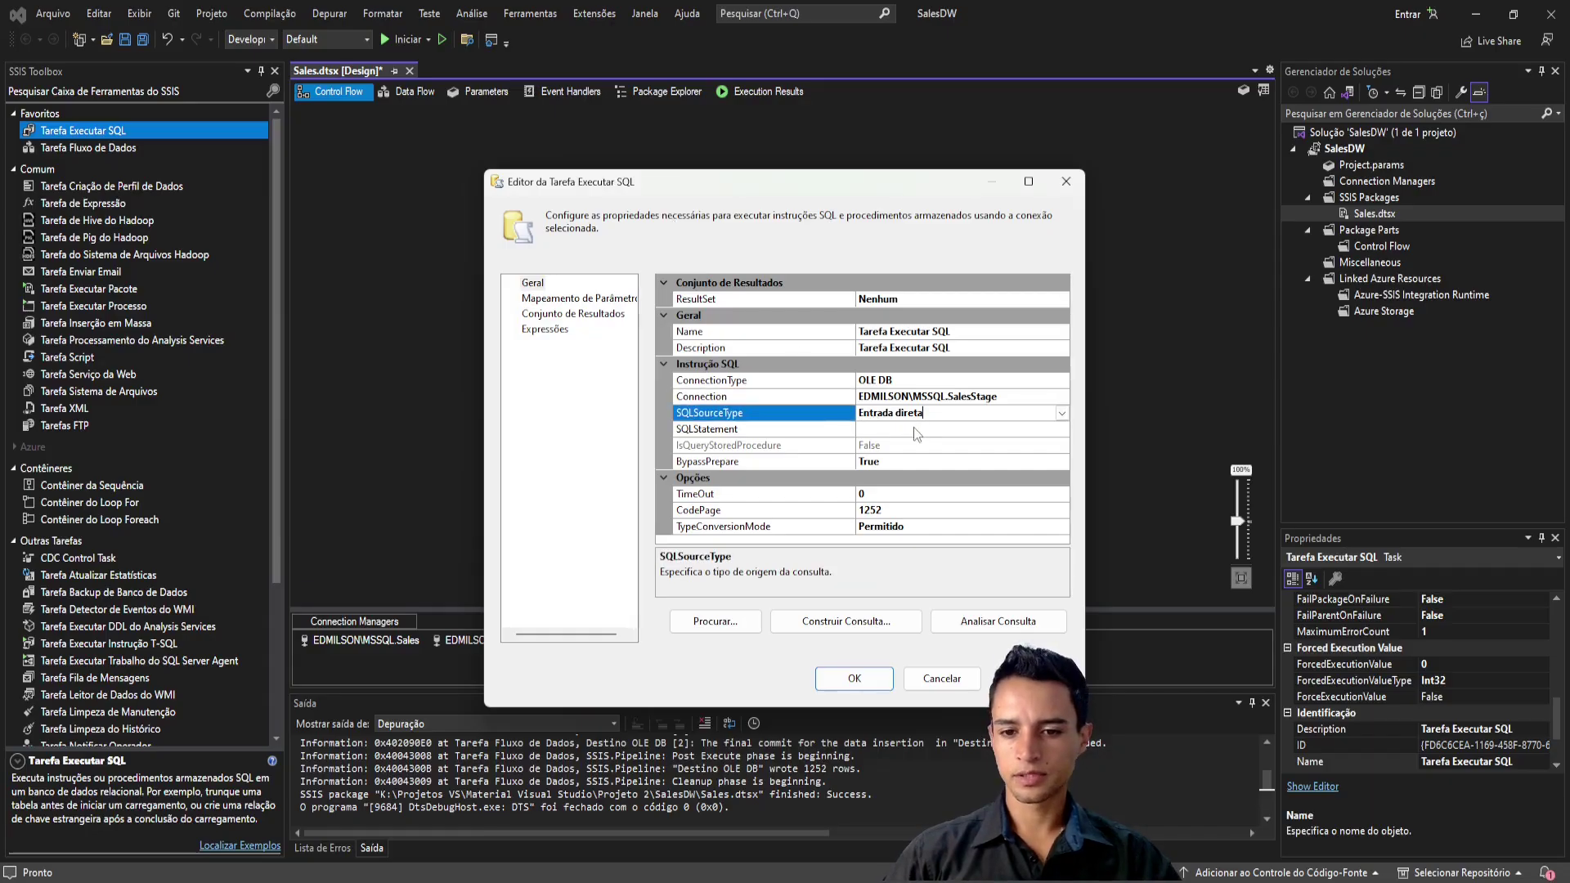
Step: Copy the VendasStage delete query from SQL Server Management Studio into the task's SQLStatement, confirm the task settings and save the package
left_click(914, 427)
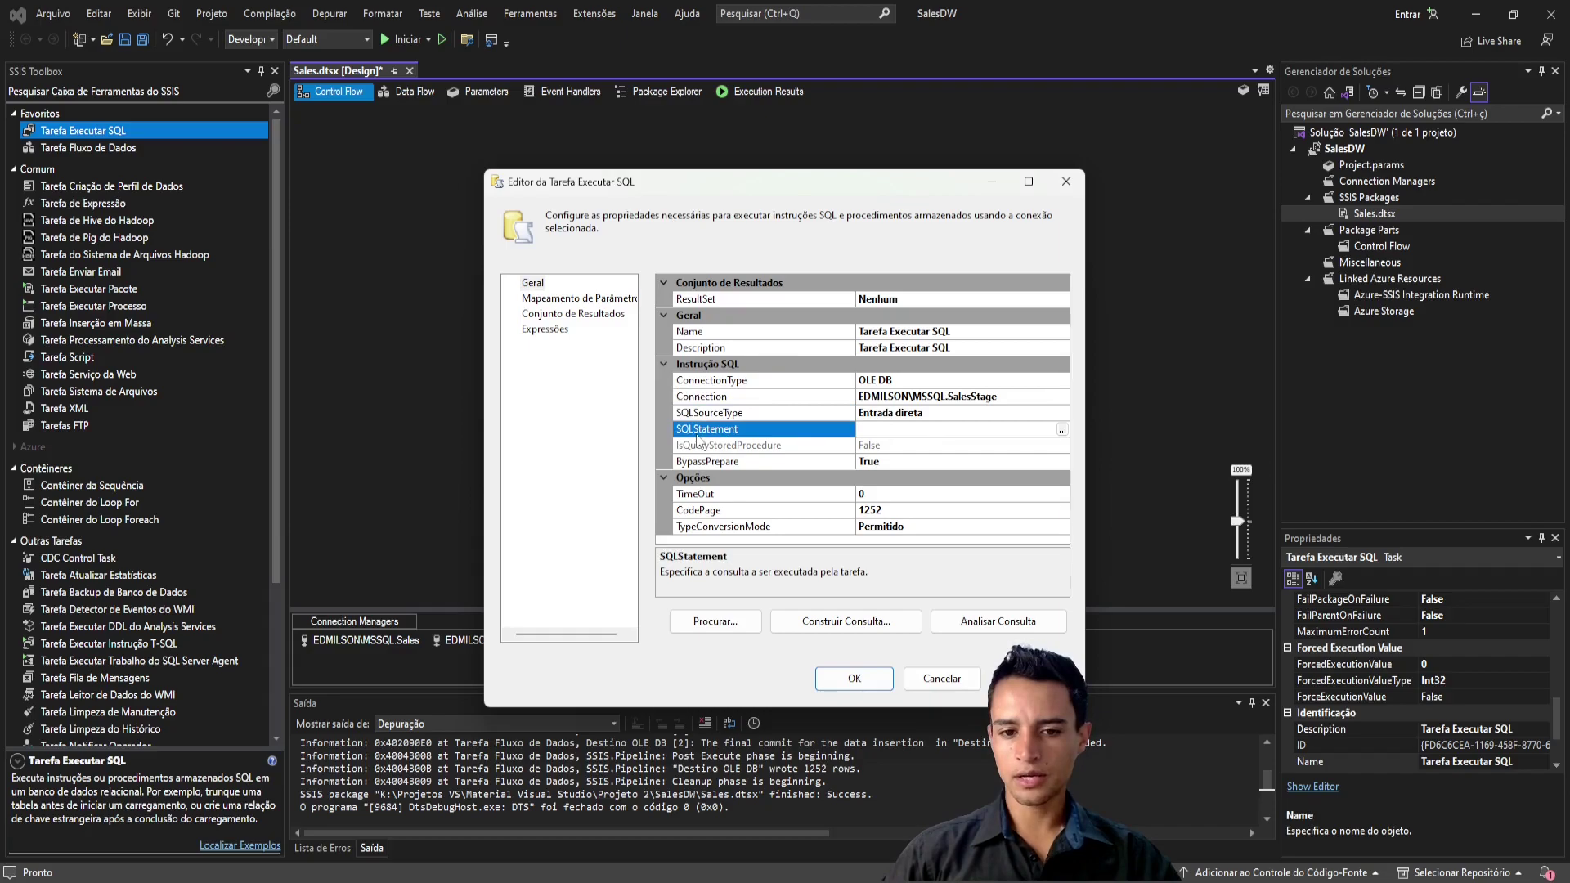
left_click(1061, 430)
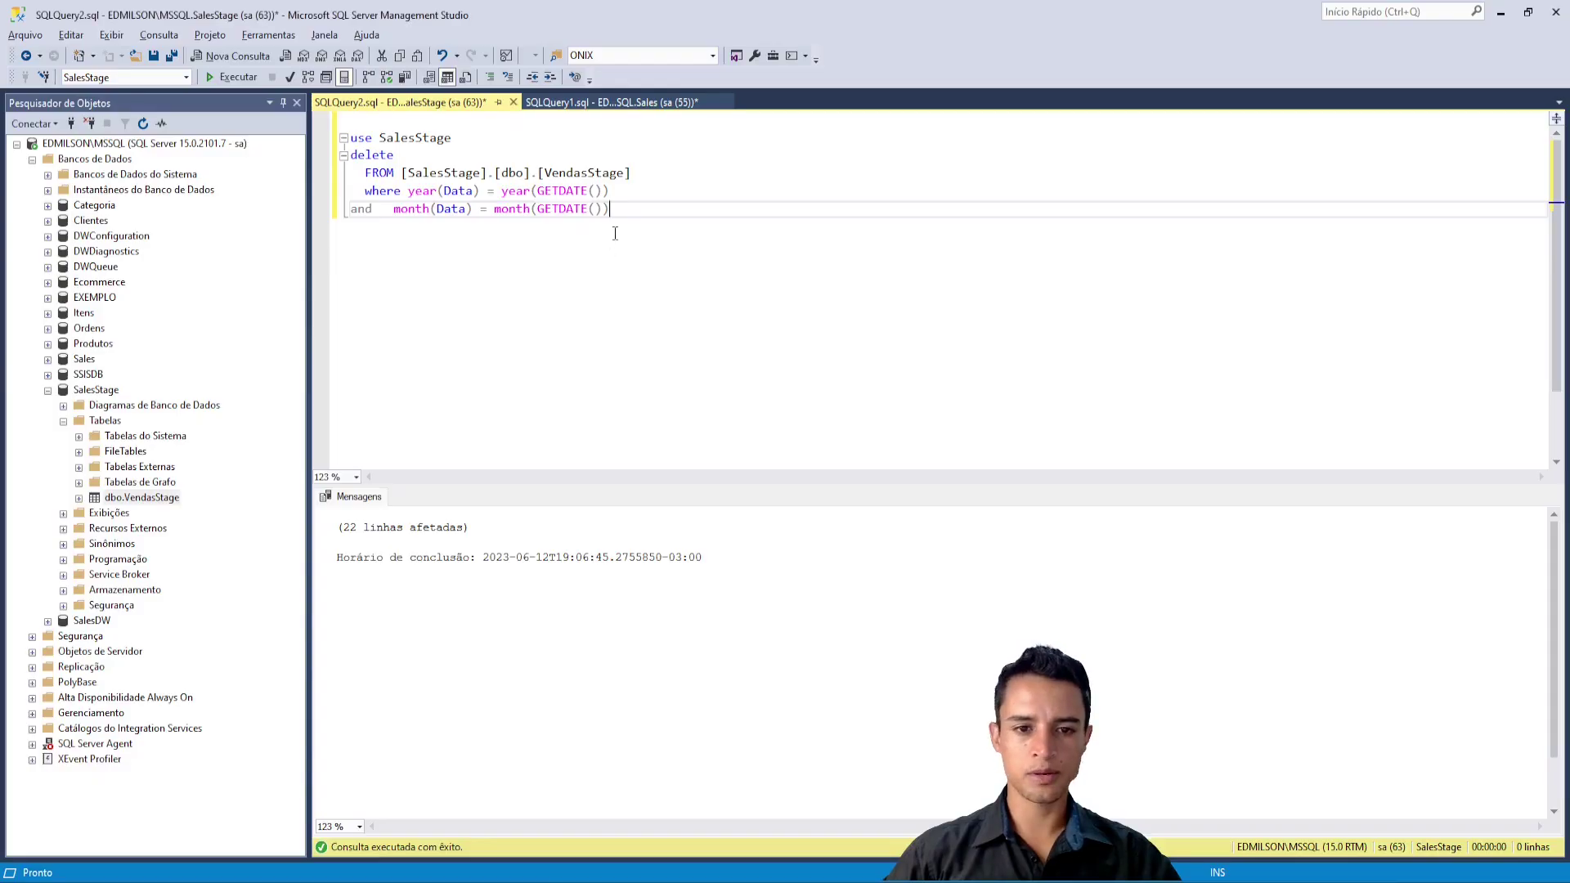
key("ctrl+z")
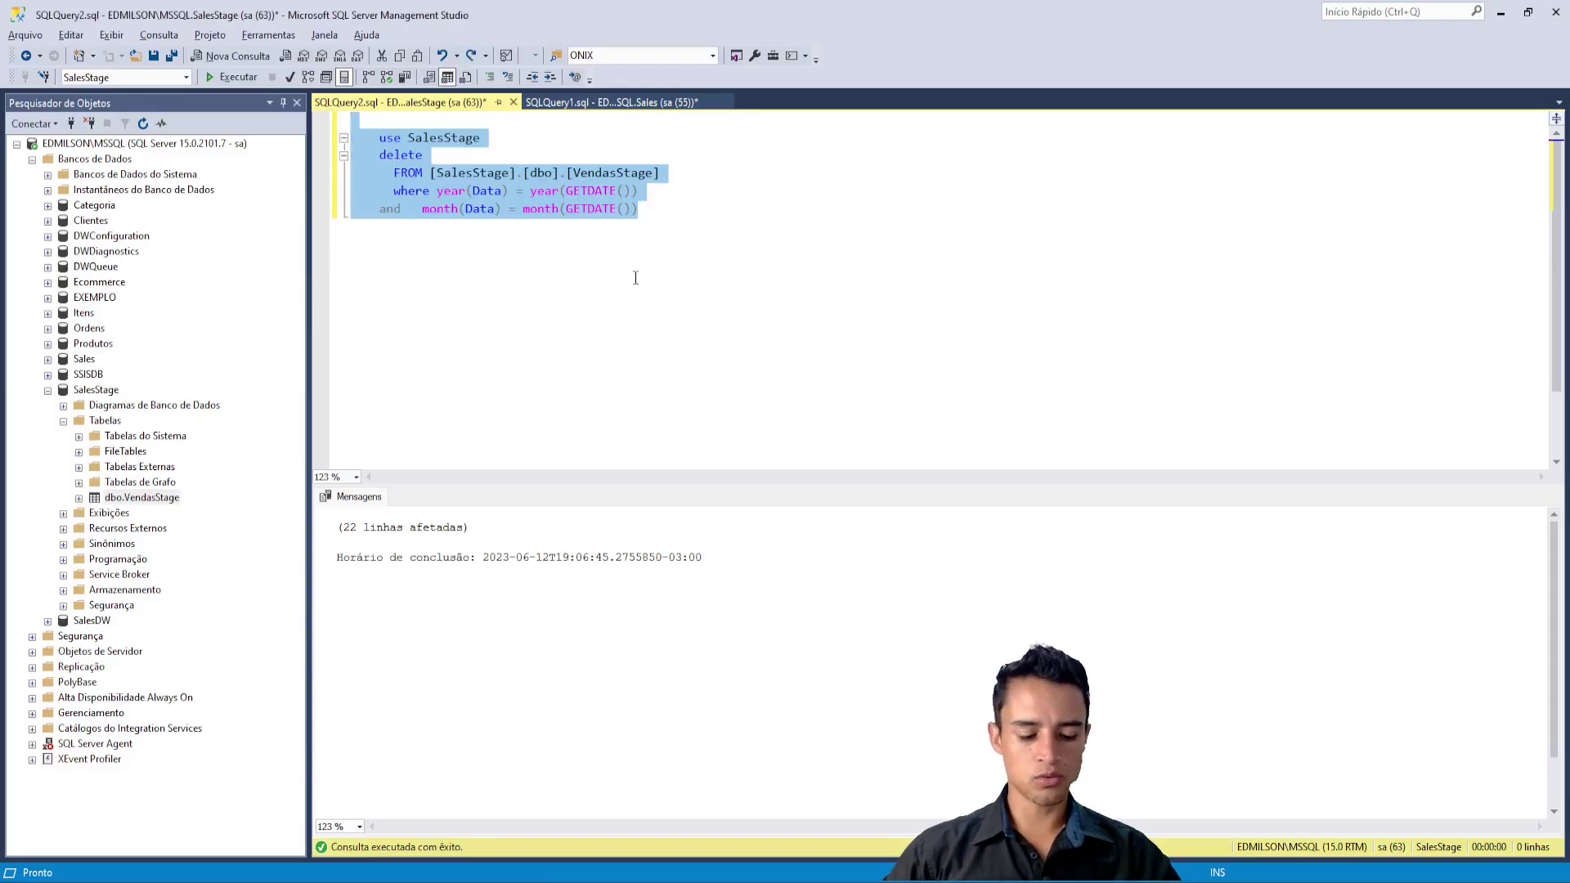
key("ctrl+c")
key("alt+Tab")
key("ctrl+v")
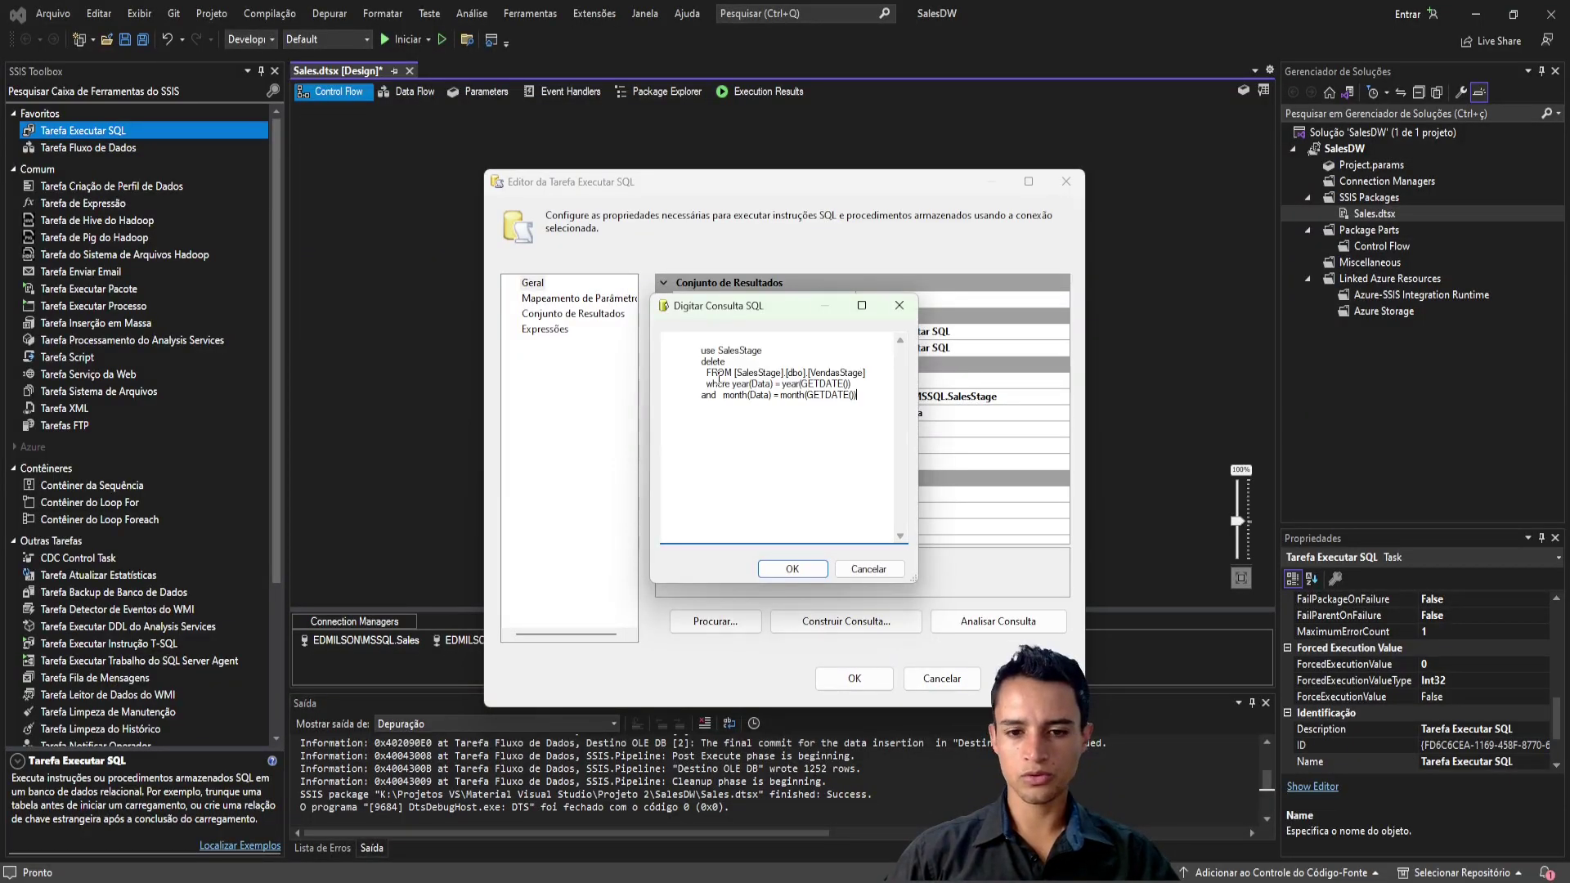
left_click(792, 569)
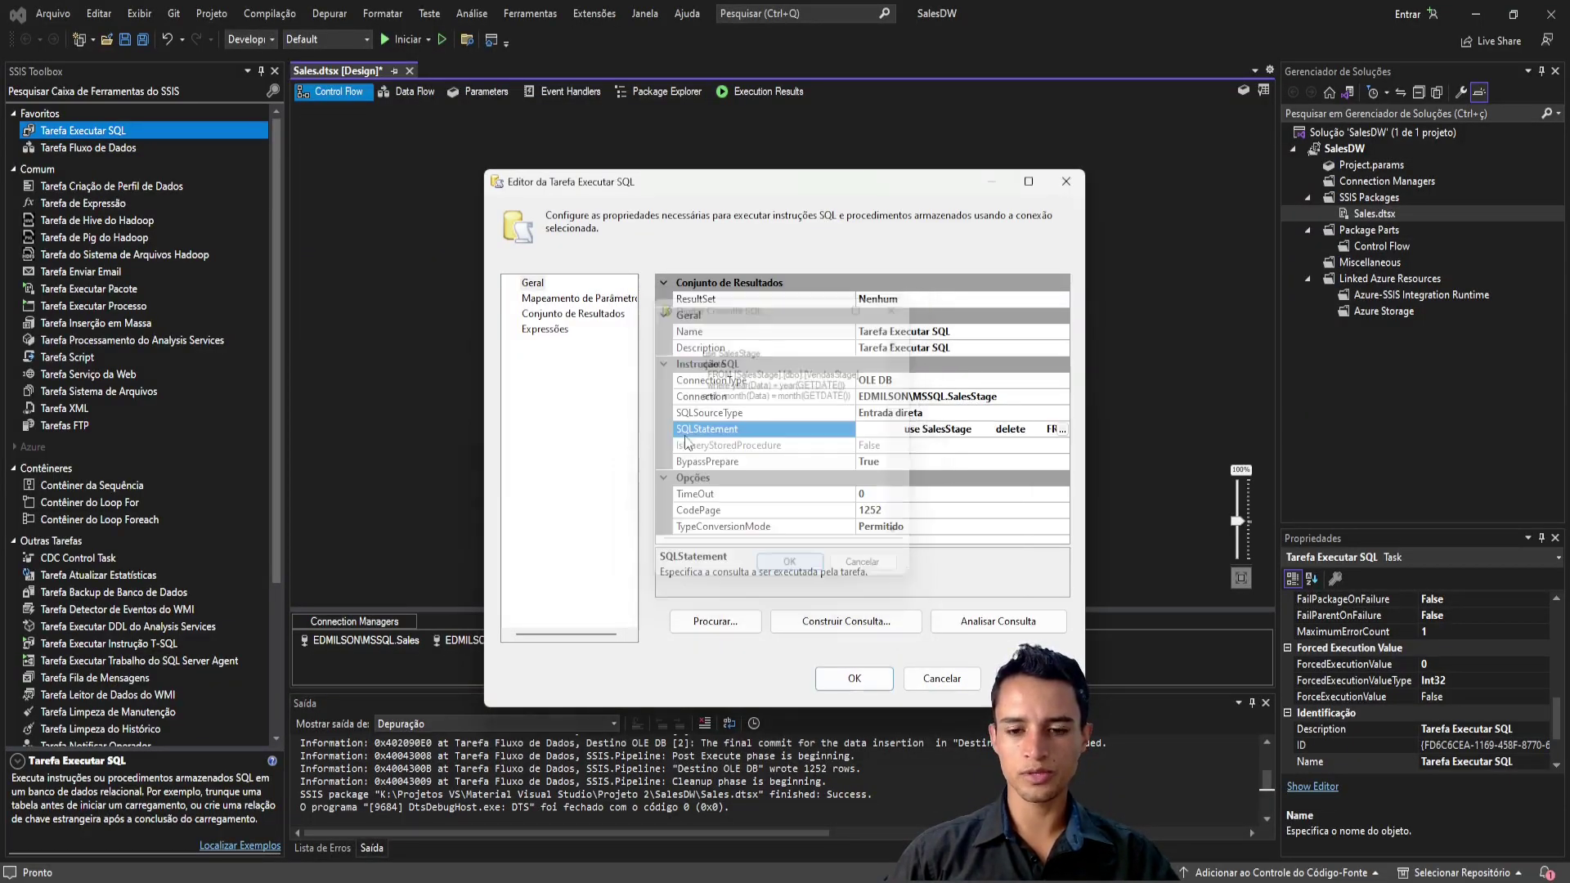
left_click(853, 678)
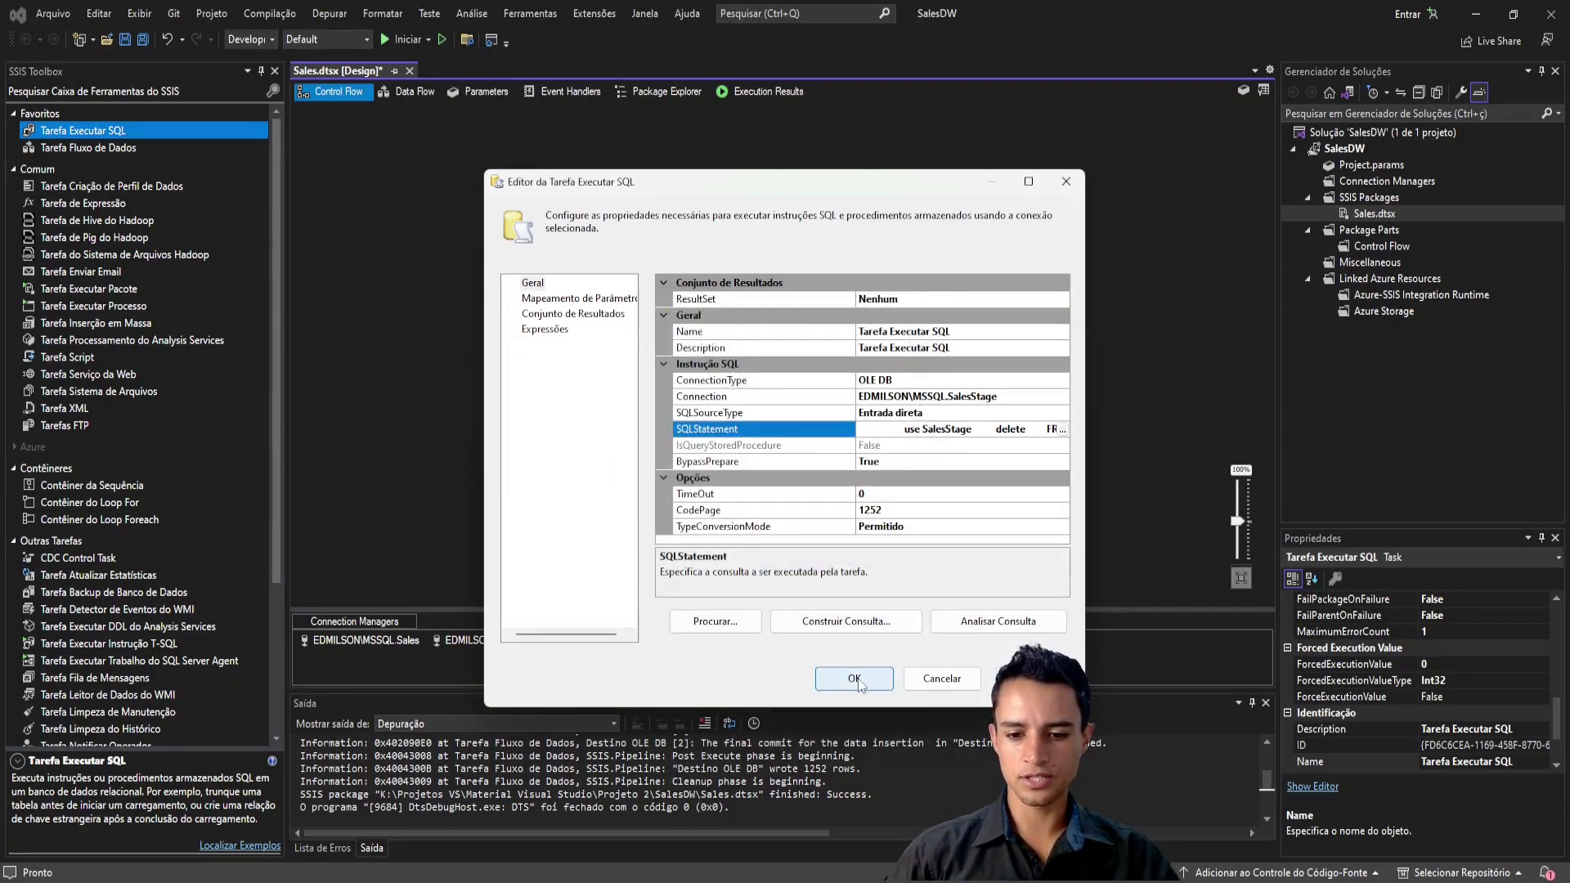
left_click(809, 297)
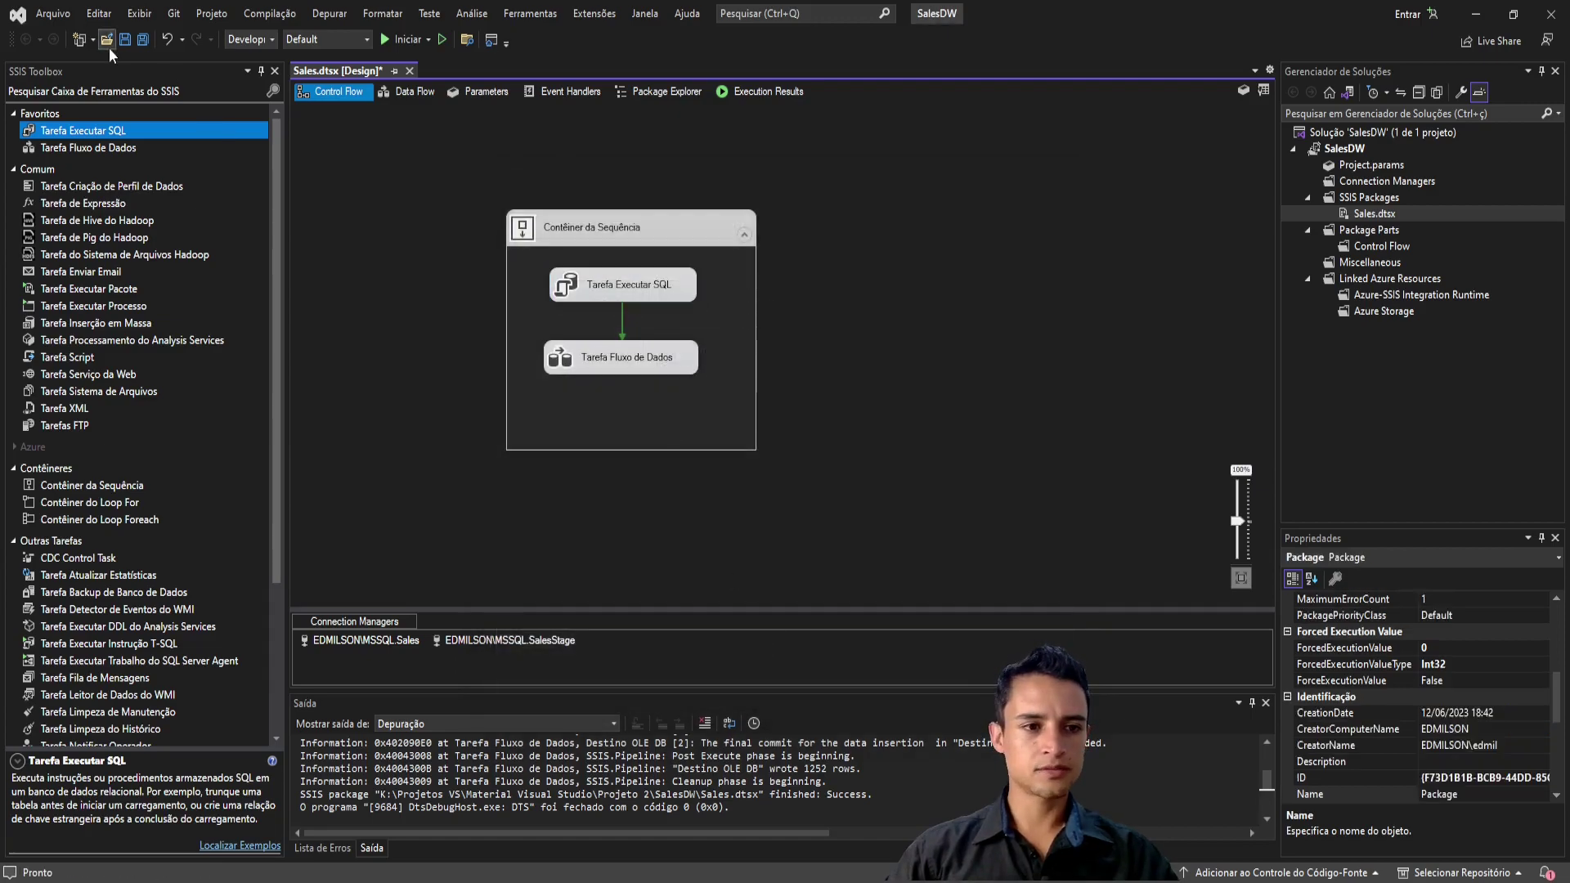
left_click(127, 38)
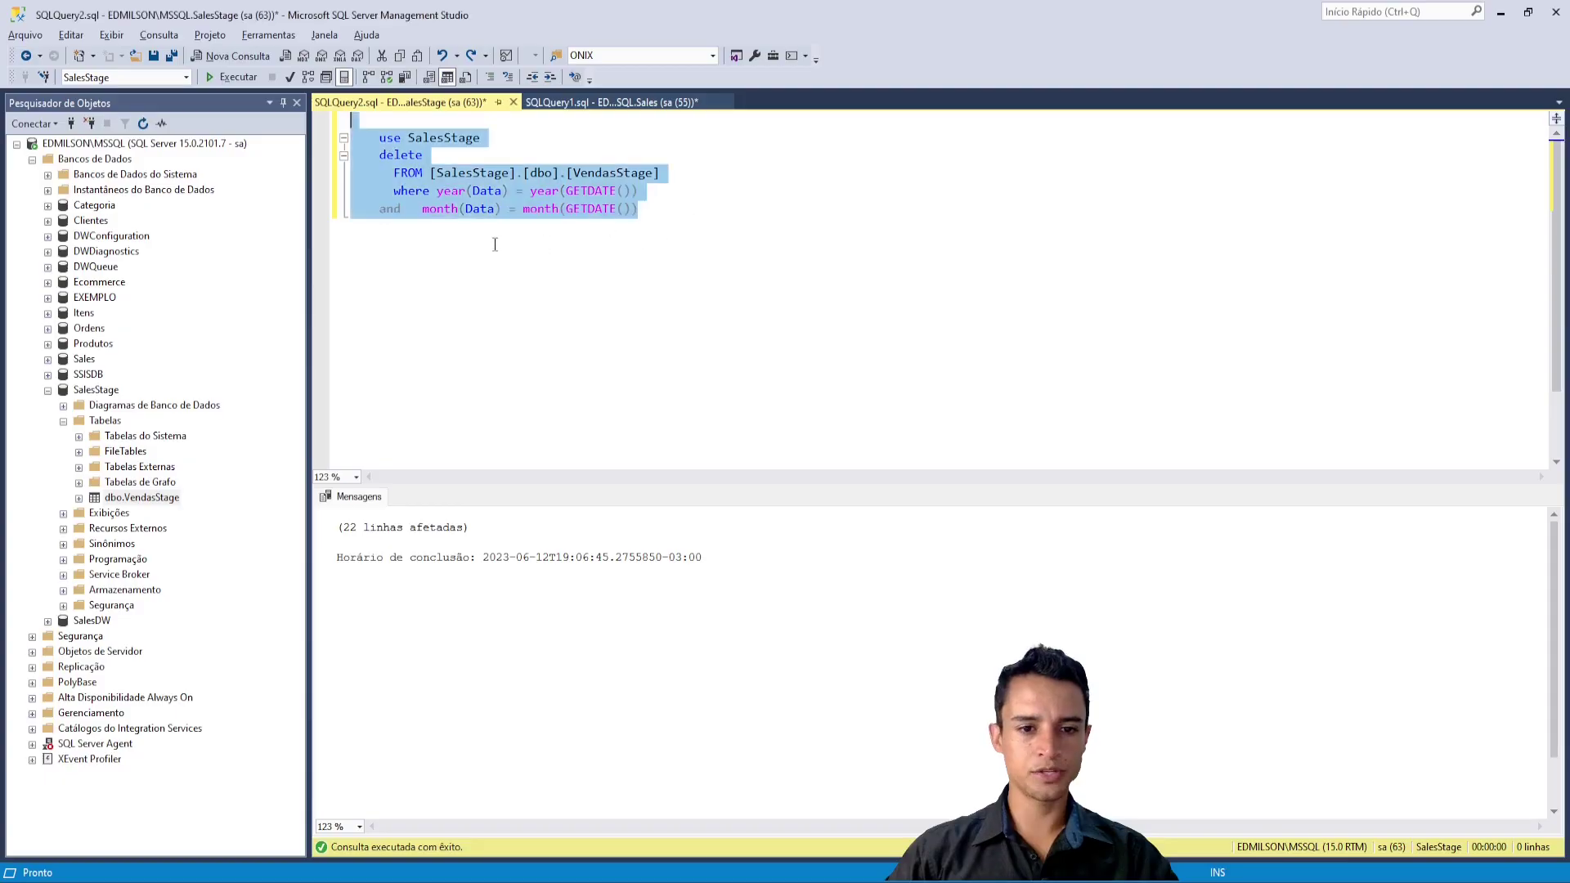
Step: In SQL Server Management Studio, replace "delete" with "select *" in the VendasStage query and run the whole query
left_click(404, 211)
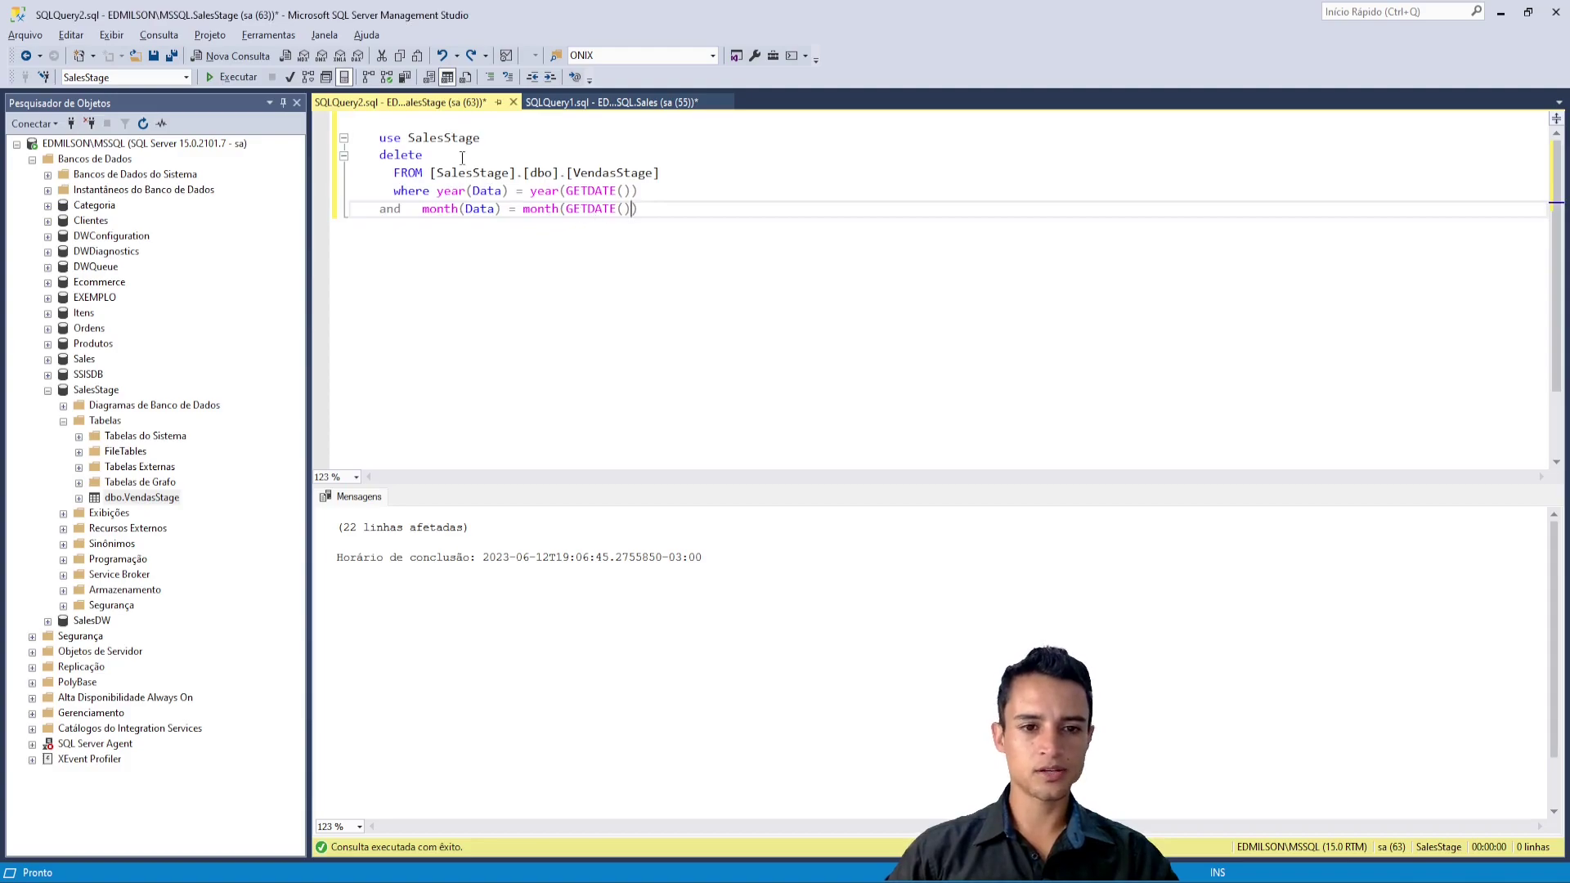
left_click_drag(424, 156, 361, 163)
type("select *")
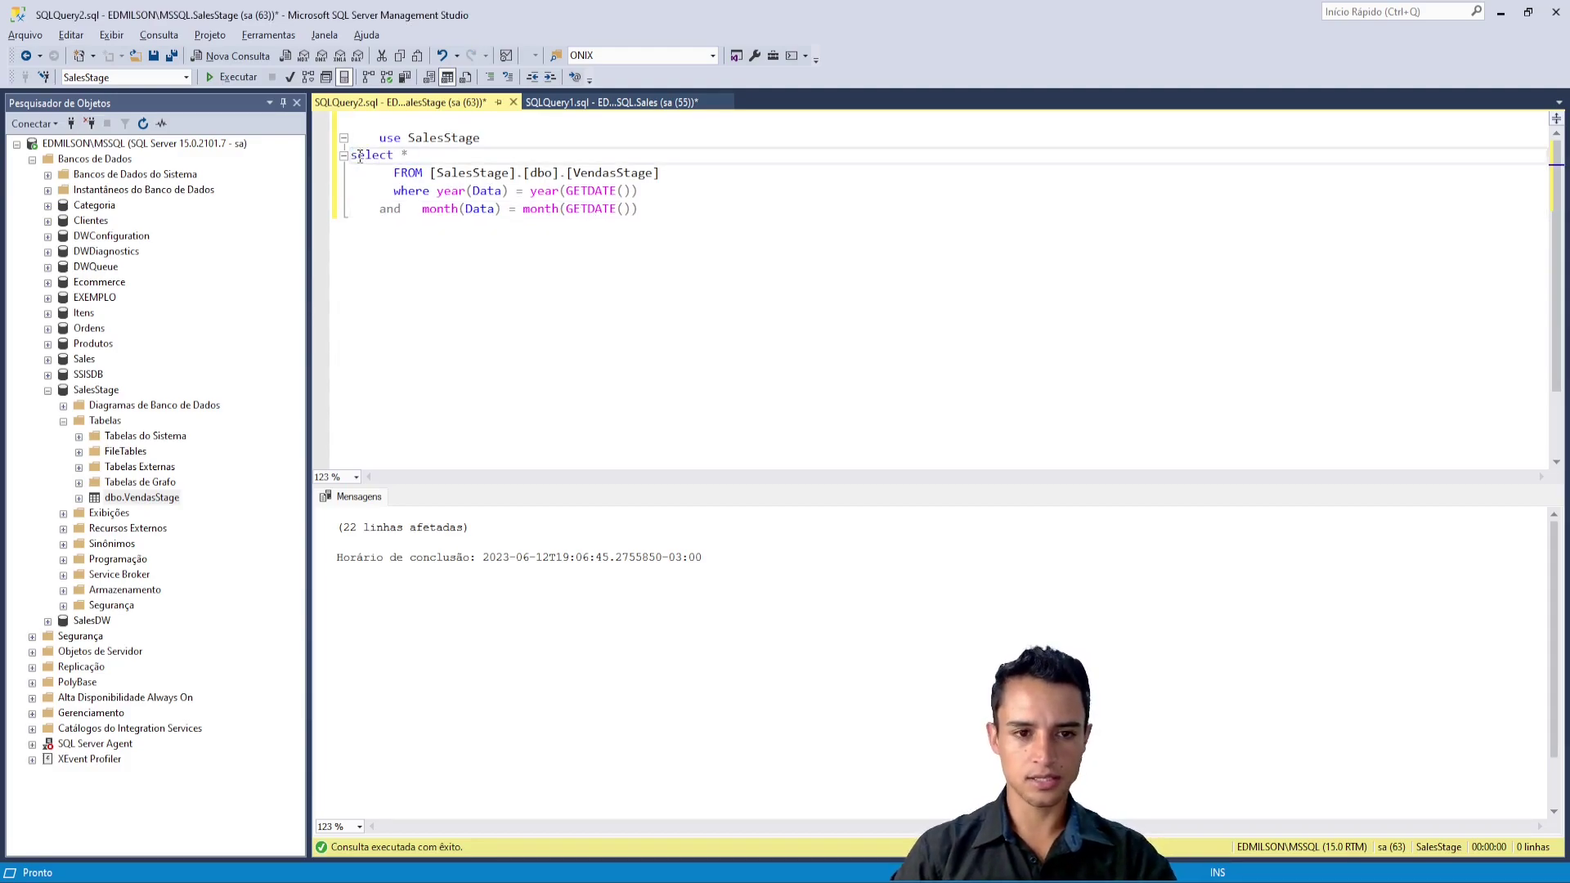
type(" from")
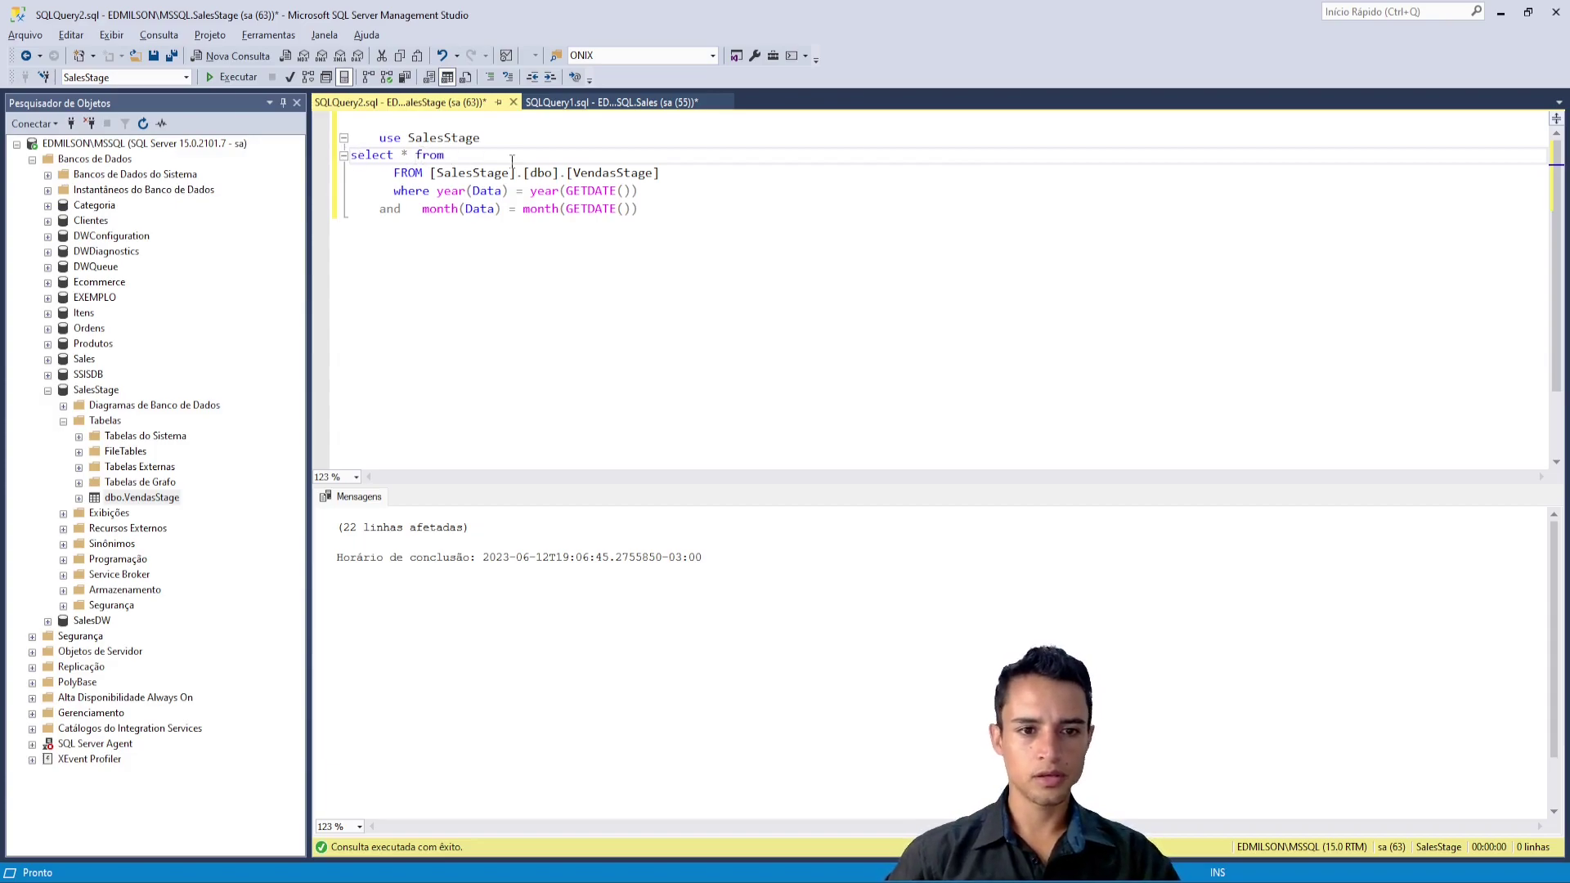
key("BackSpace")
key("BackSpace")
key("BackSpace")
key("BackSpace")
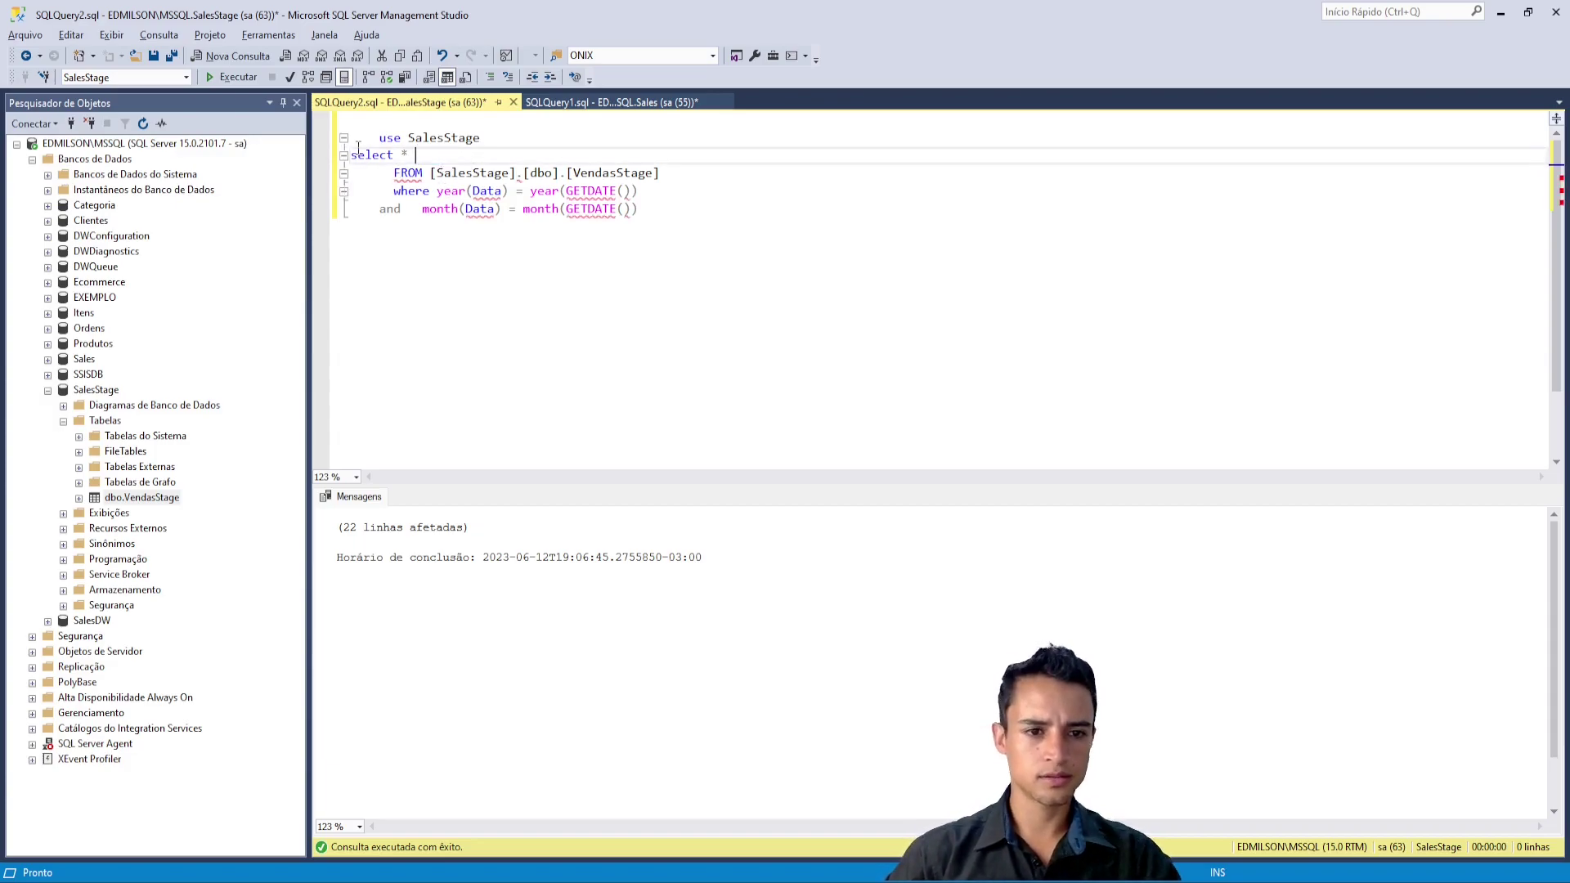
left_click_drag(685, 210, 350, 114)
left_click(229, 80)
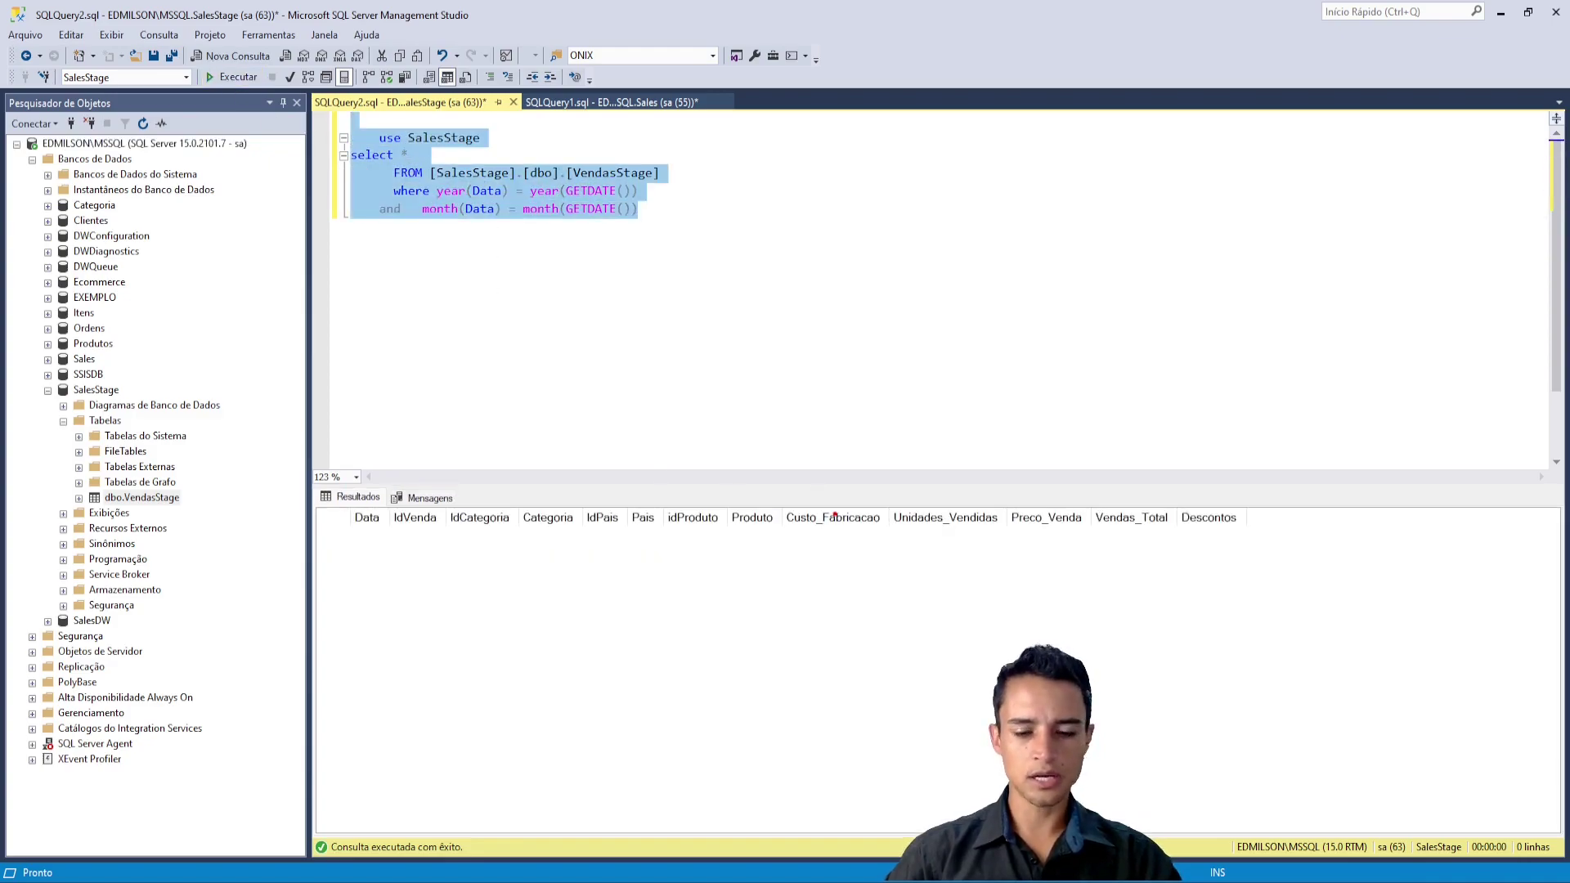
Step: Run the current-month Vendas query and compare its rows with the VendasStage query result
left_click(577, 102)
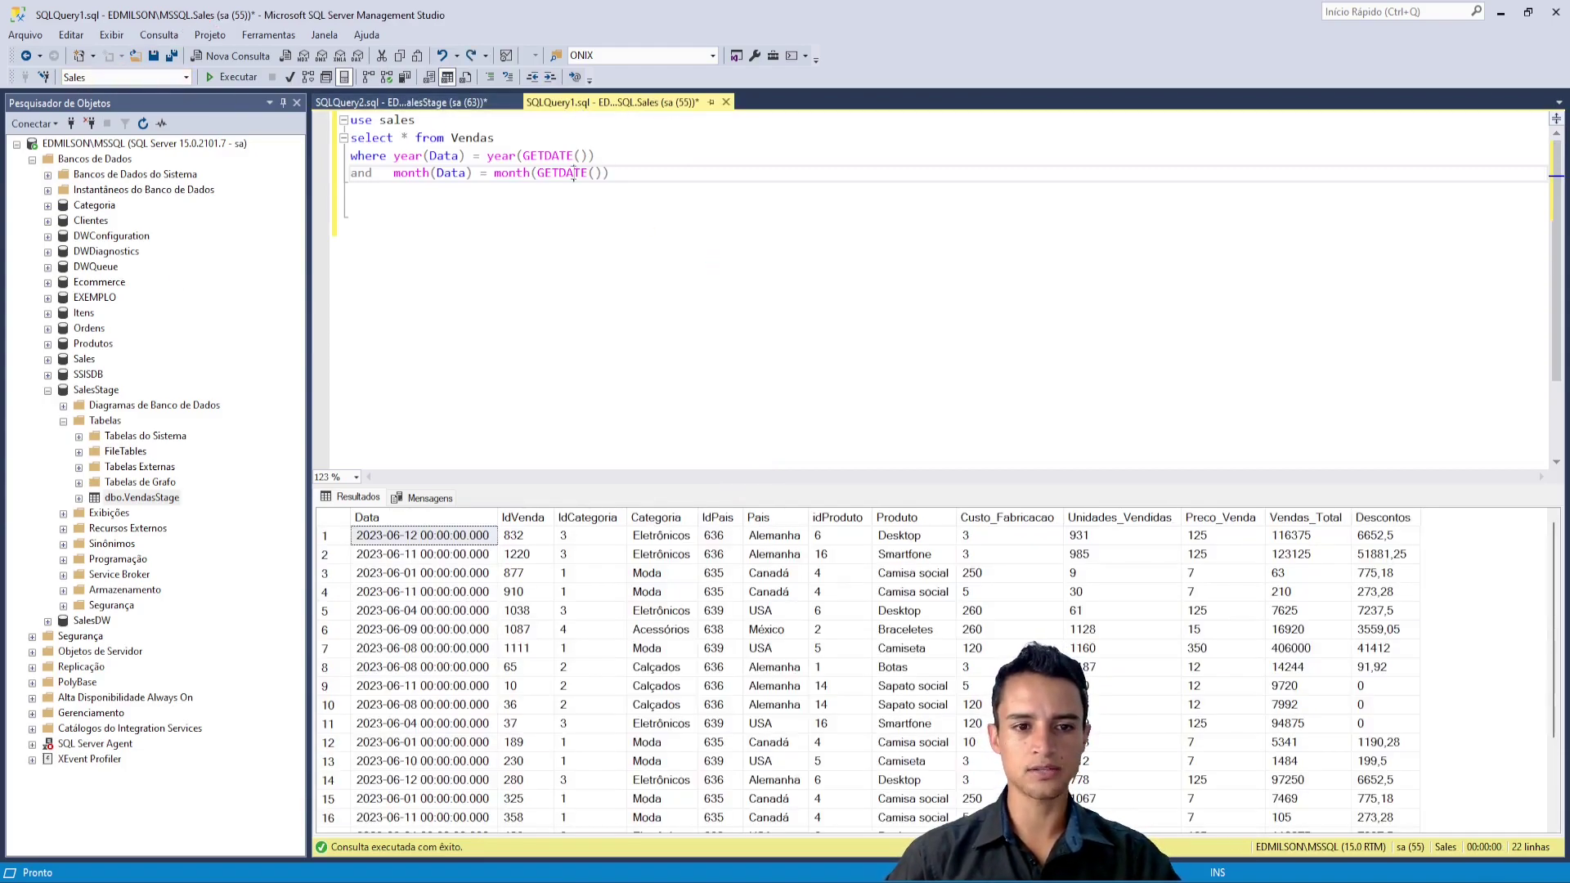
key("ctrl+a")
key("F5")
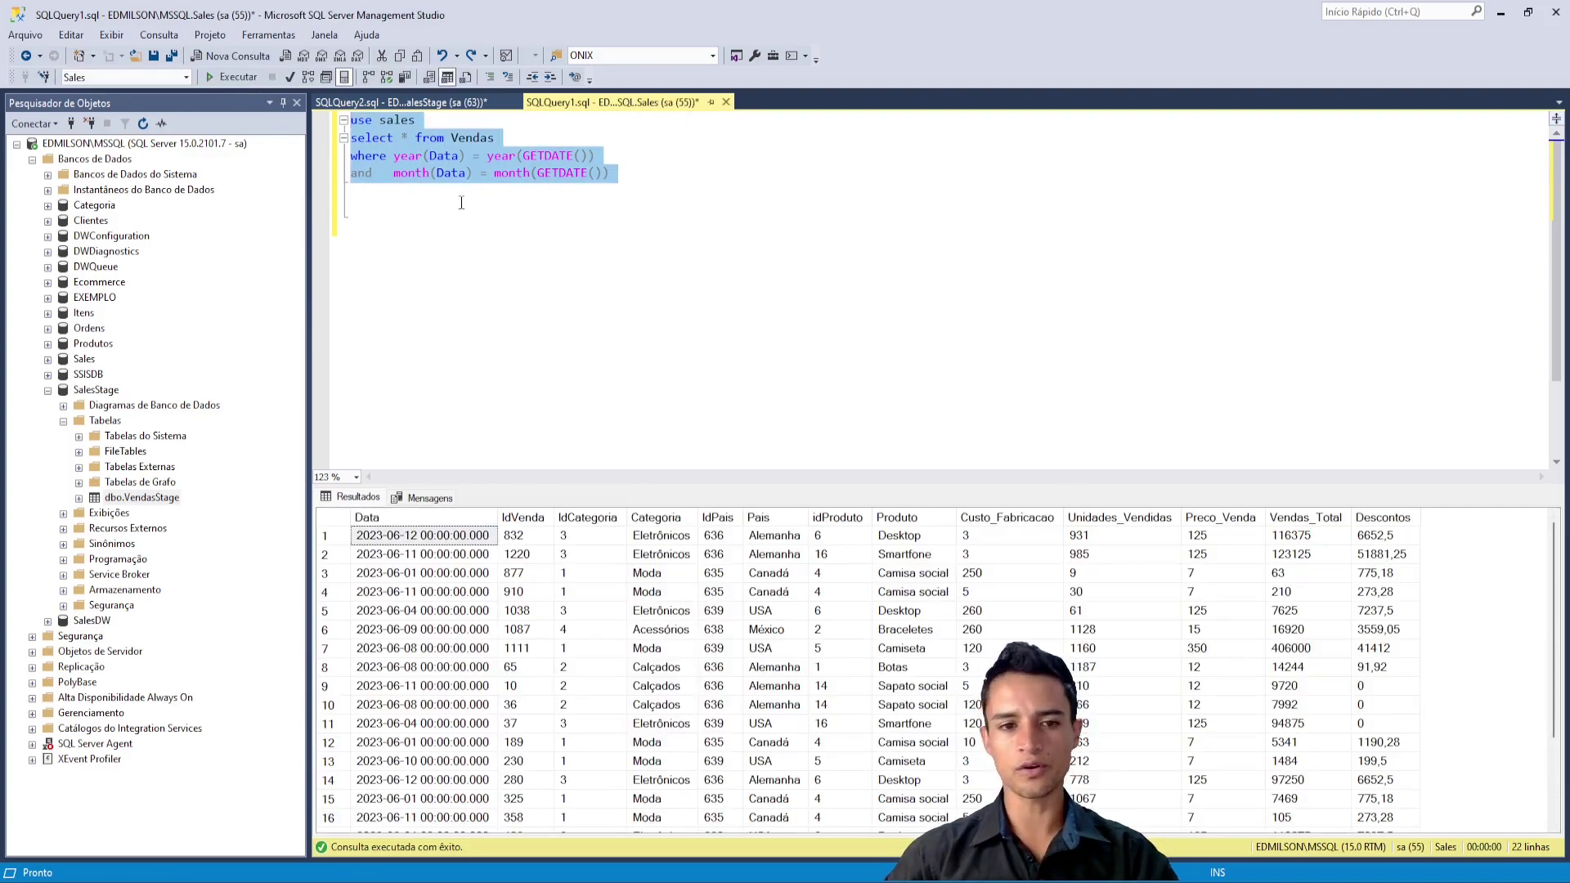
left_click(408, 102)
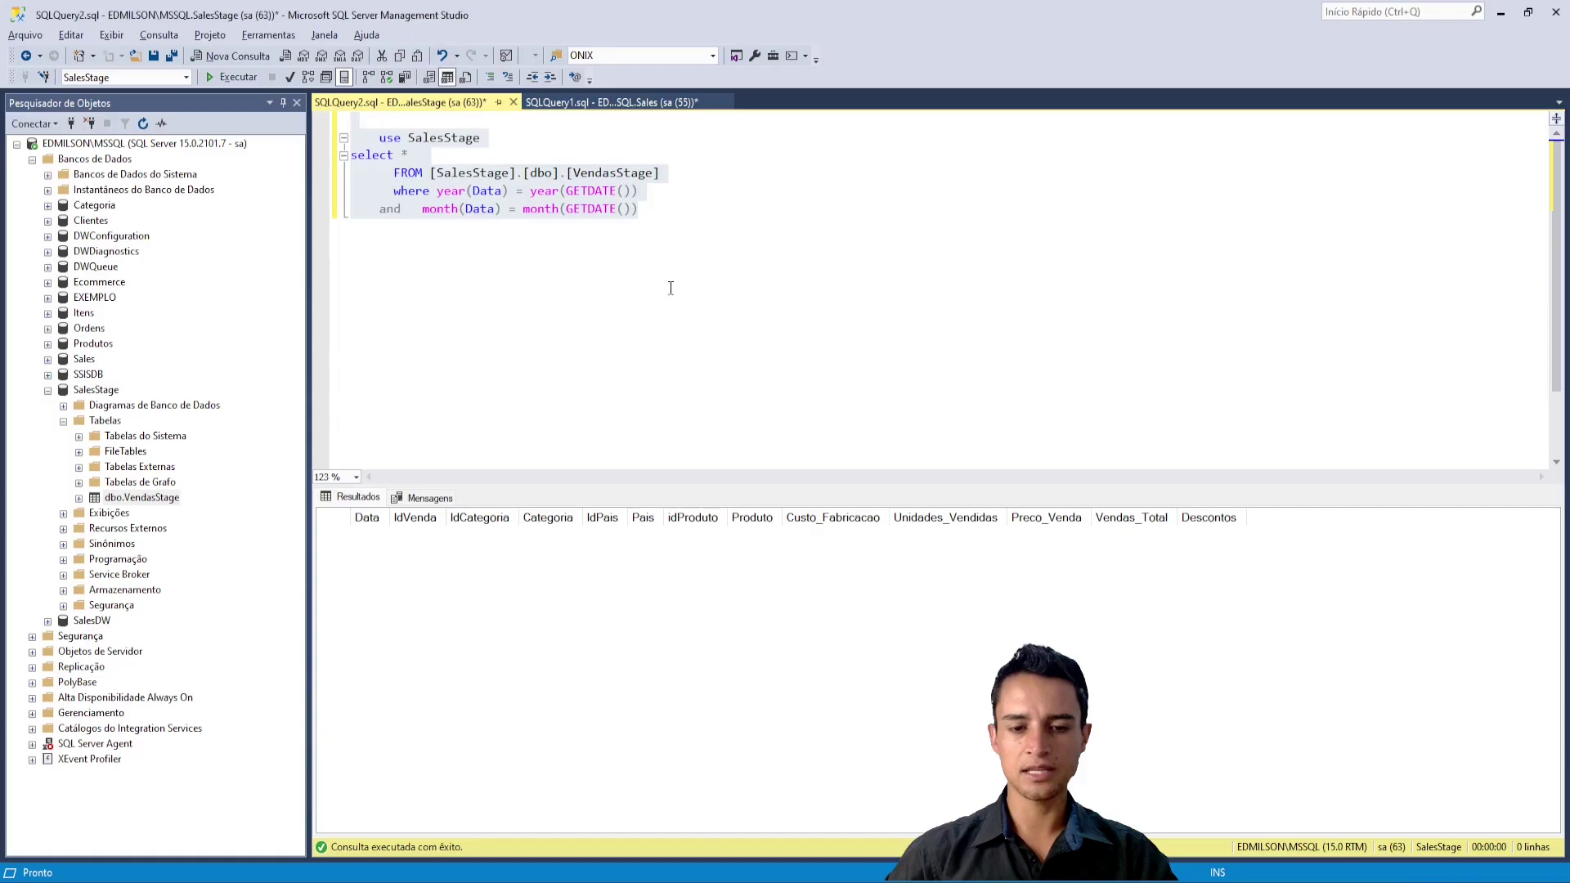
left_click(621, 102)
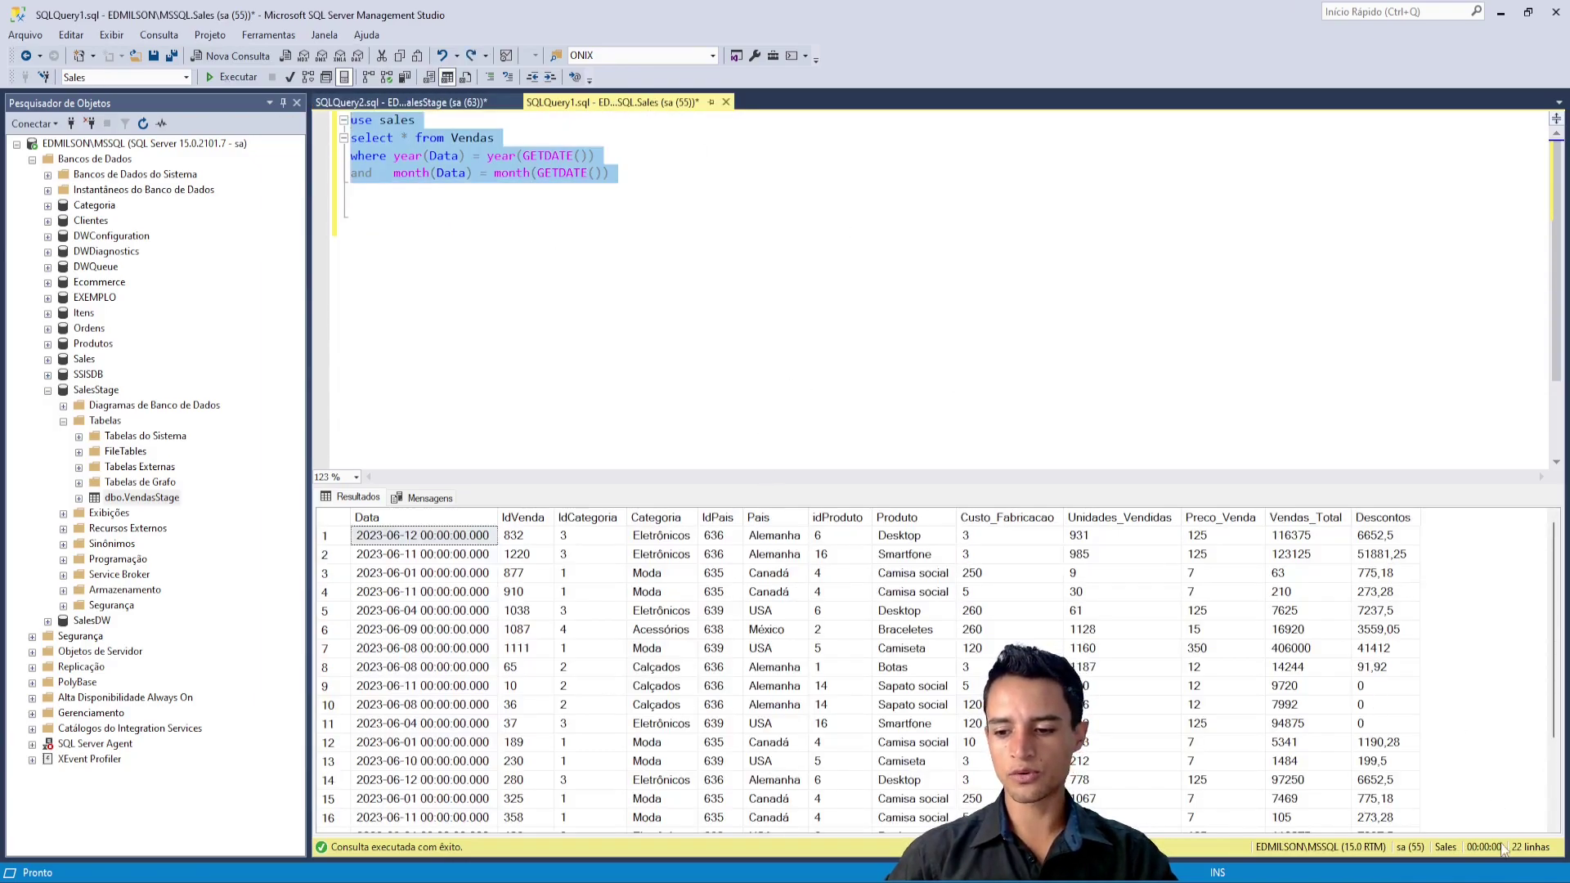
left_click(438, 106)
left_click(623, 274)
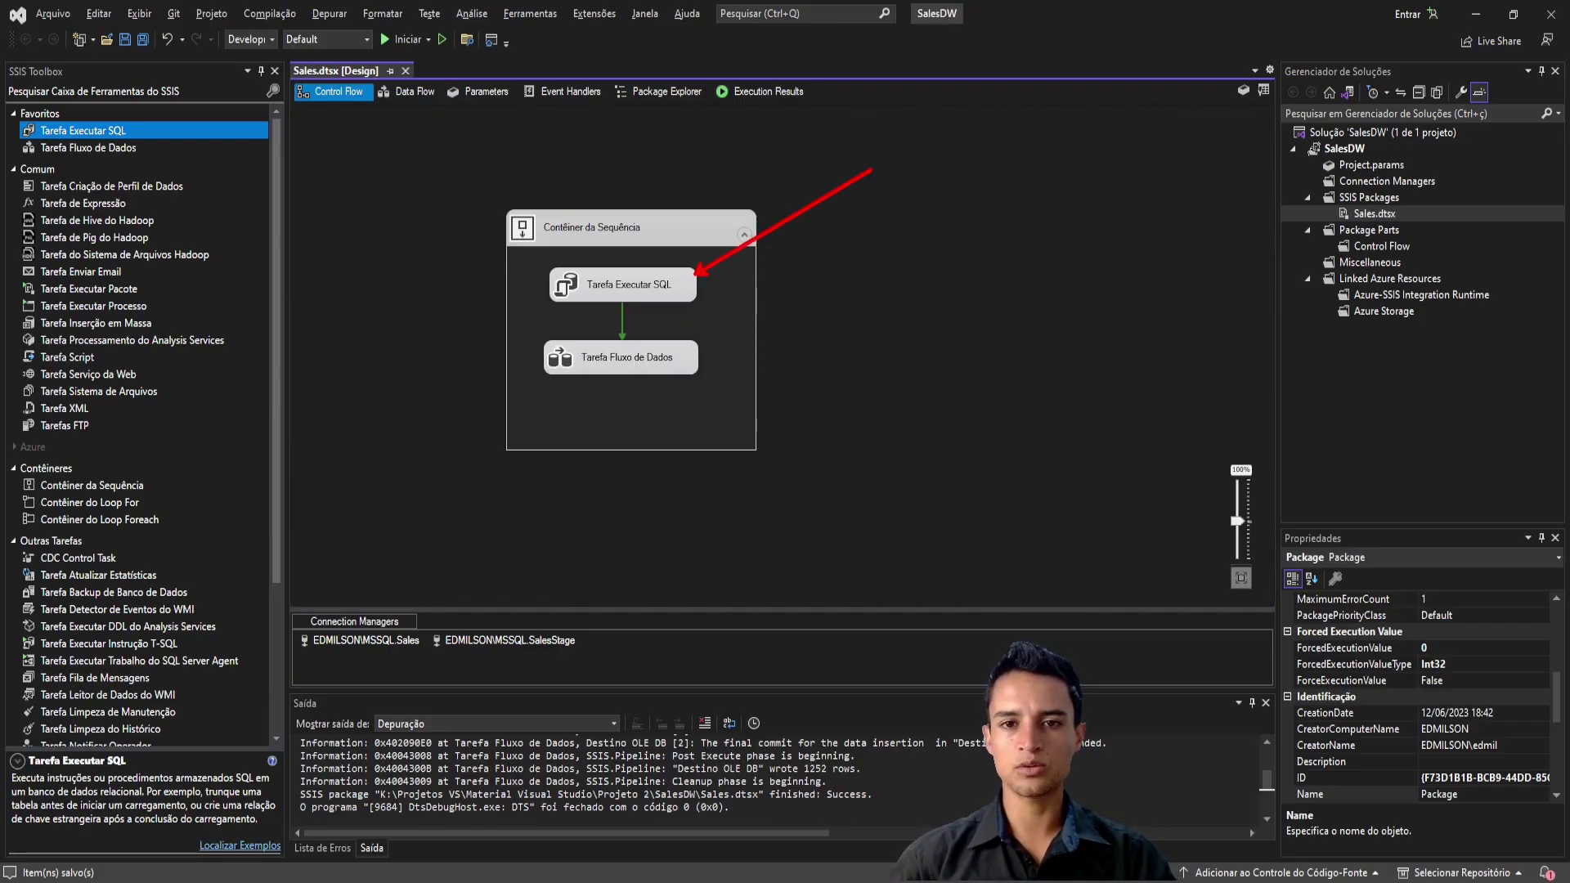
Step: Run the Sales.dtsx package in Visual Studio, then rerun the VendasStage query in SQL Server Management Studio
left_click(401, 40)
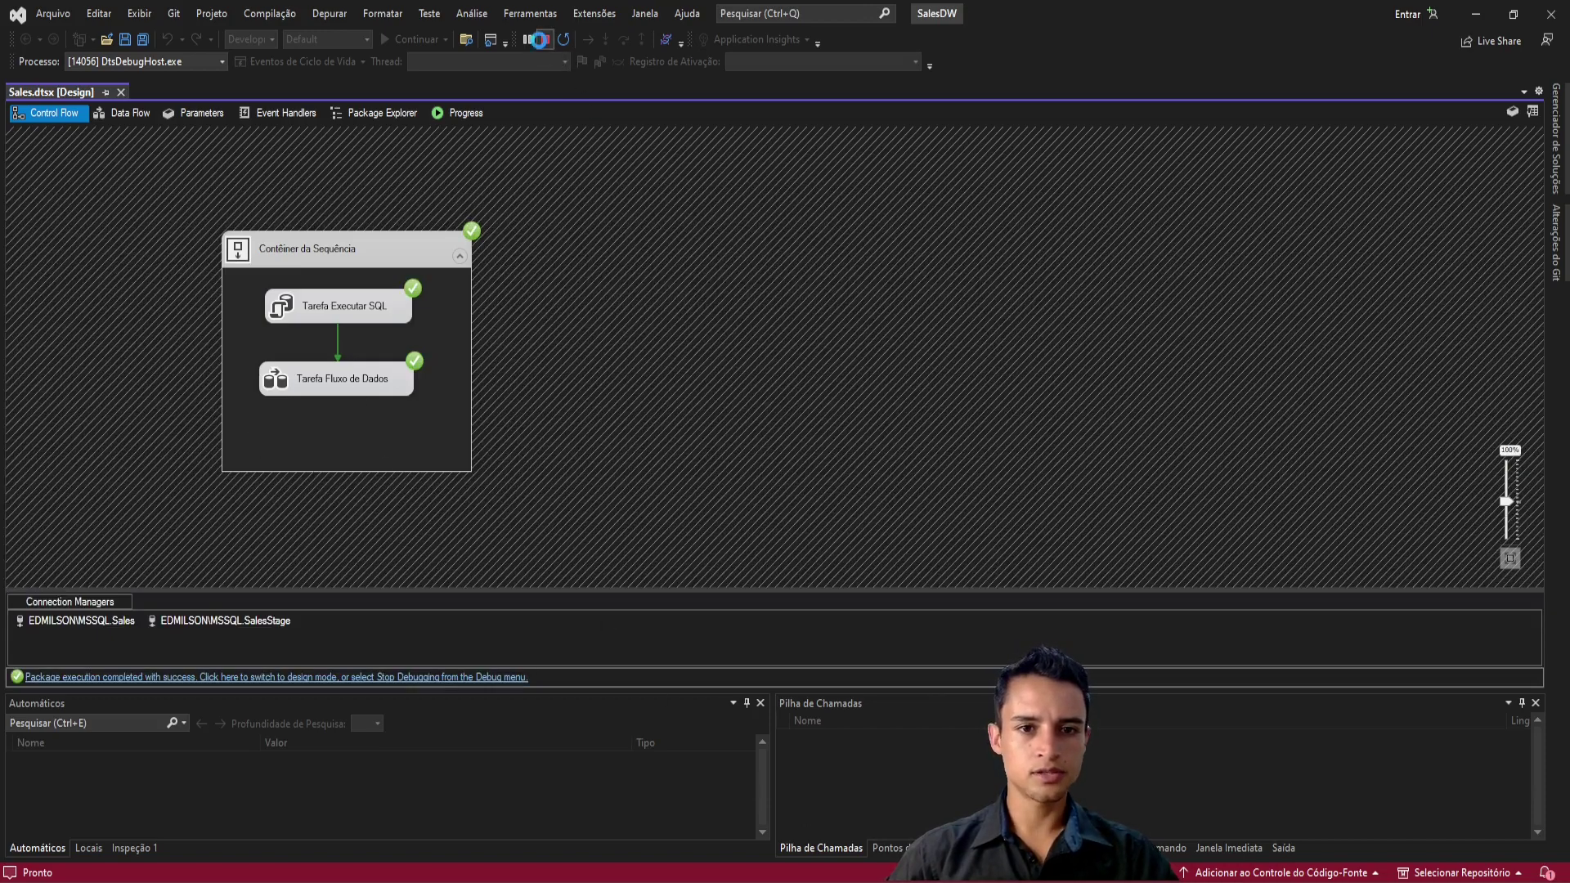
key("alt+Tab")
left_click_drag(482, 137, 421, 139)
left_click_drag(692, 218, 347, 132)
key("F5")
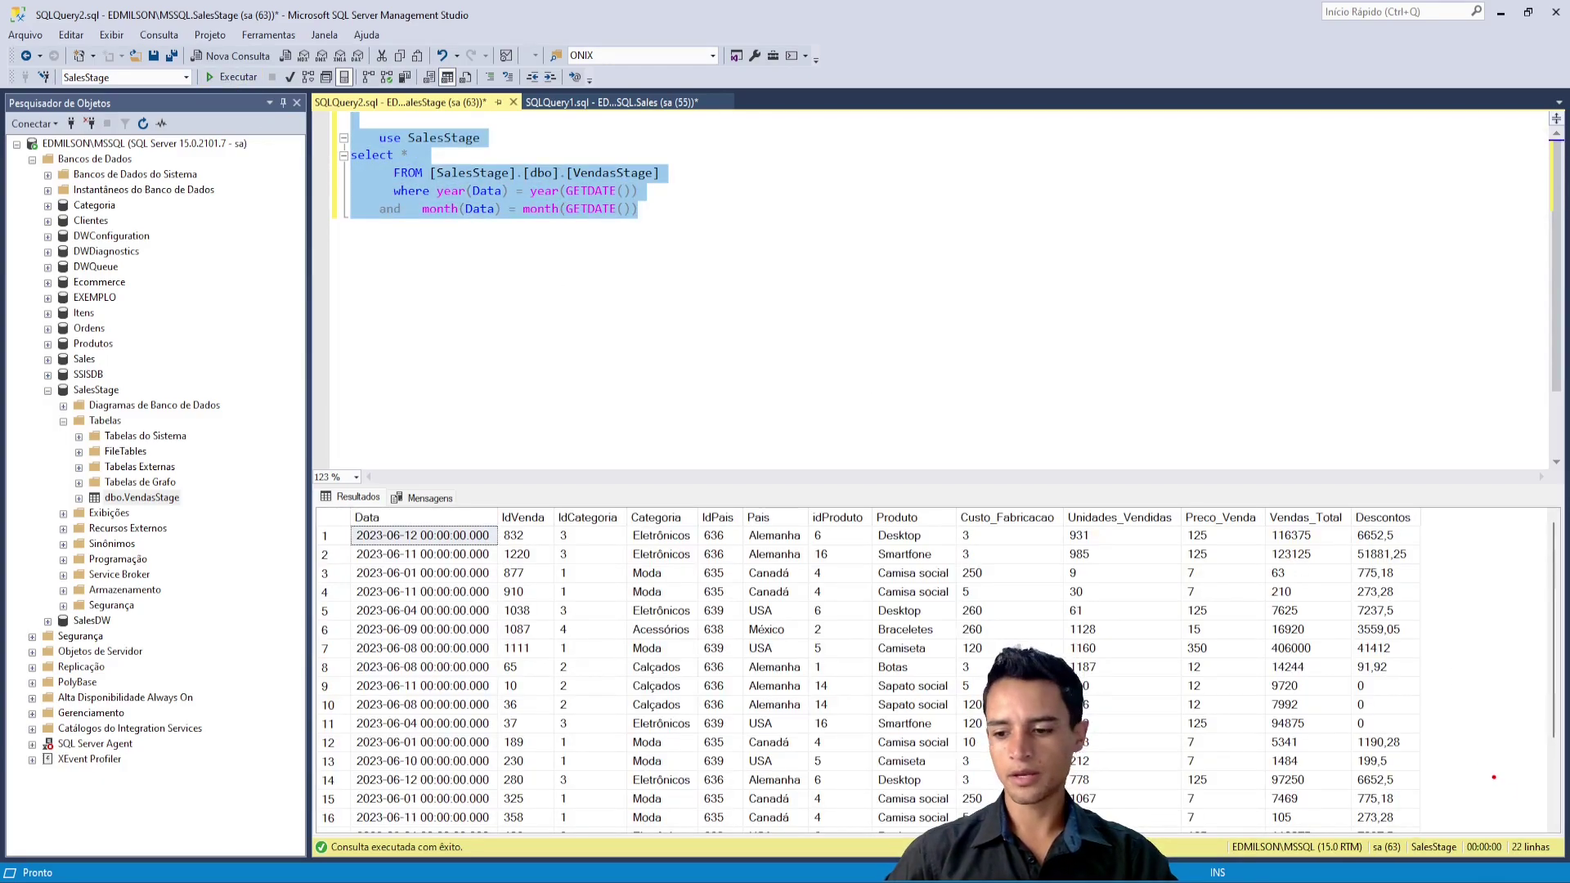
Step: Compare the row count of the VendasStage result with the Vendas result and the package's output in Visual Studio
left_click_drag(1514, 827, 1497, 668)
key("Escape")
left_click(614, 104)
key("alt+Tab")
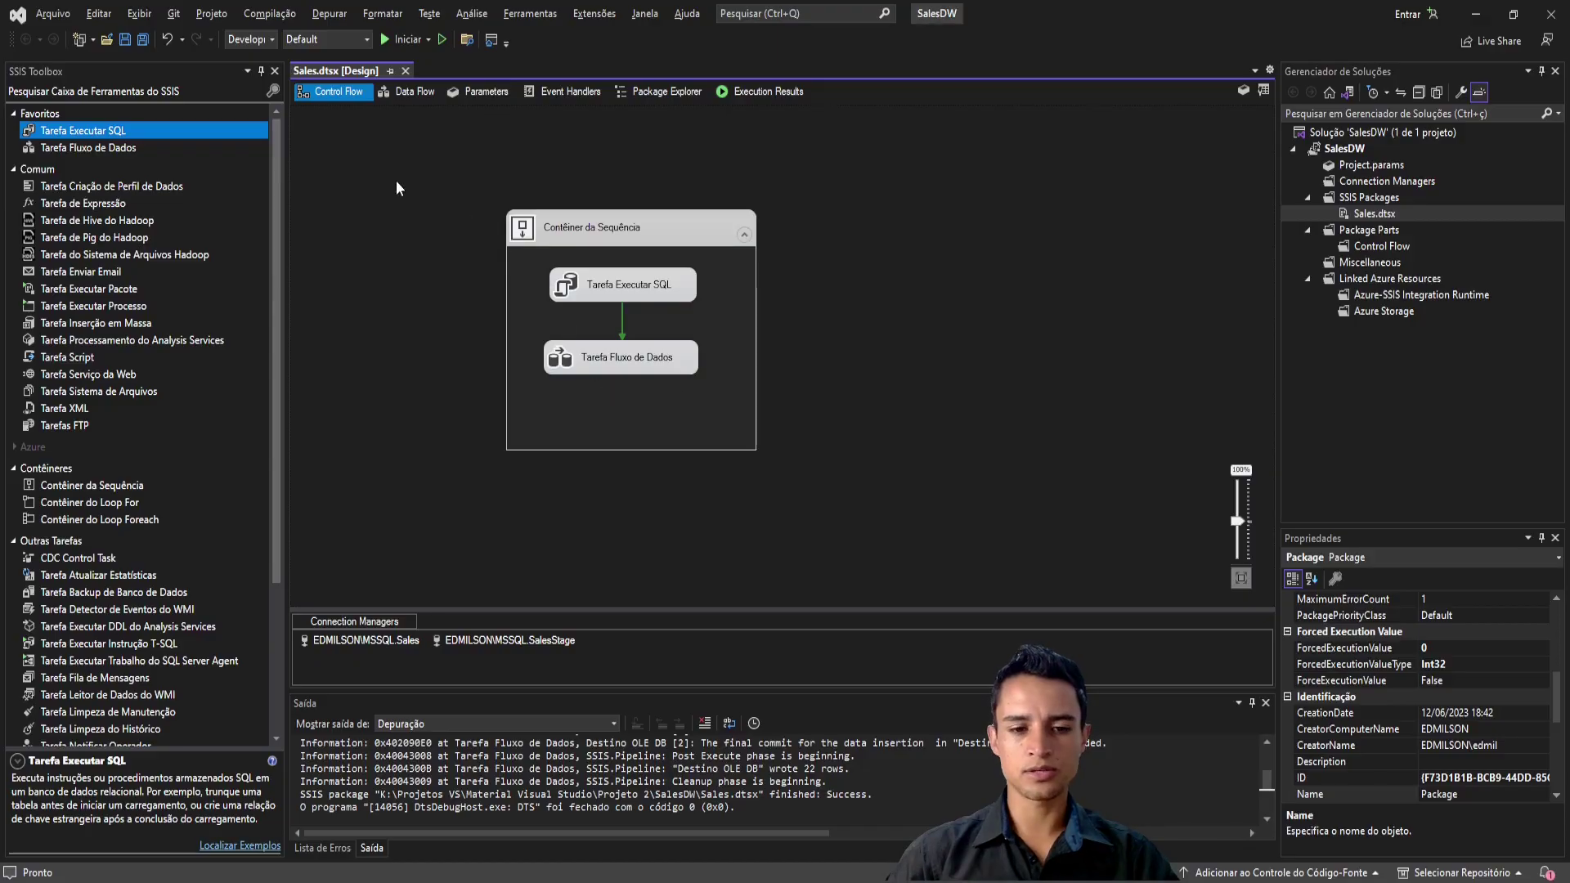
key("alt+Tab")
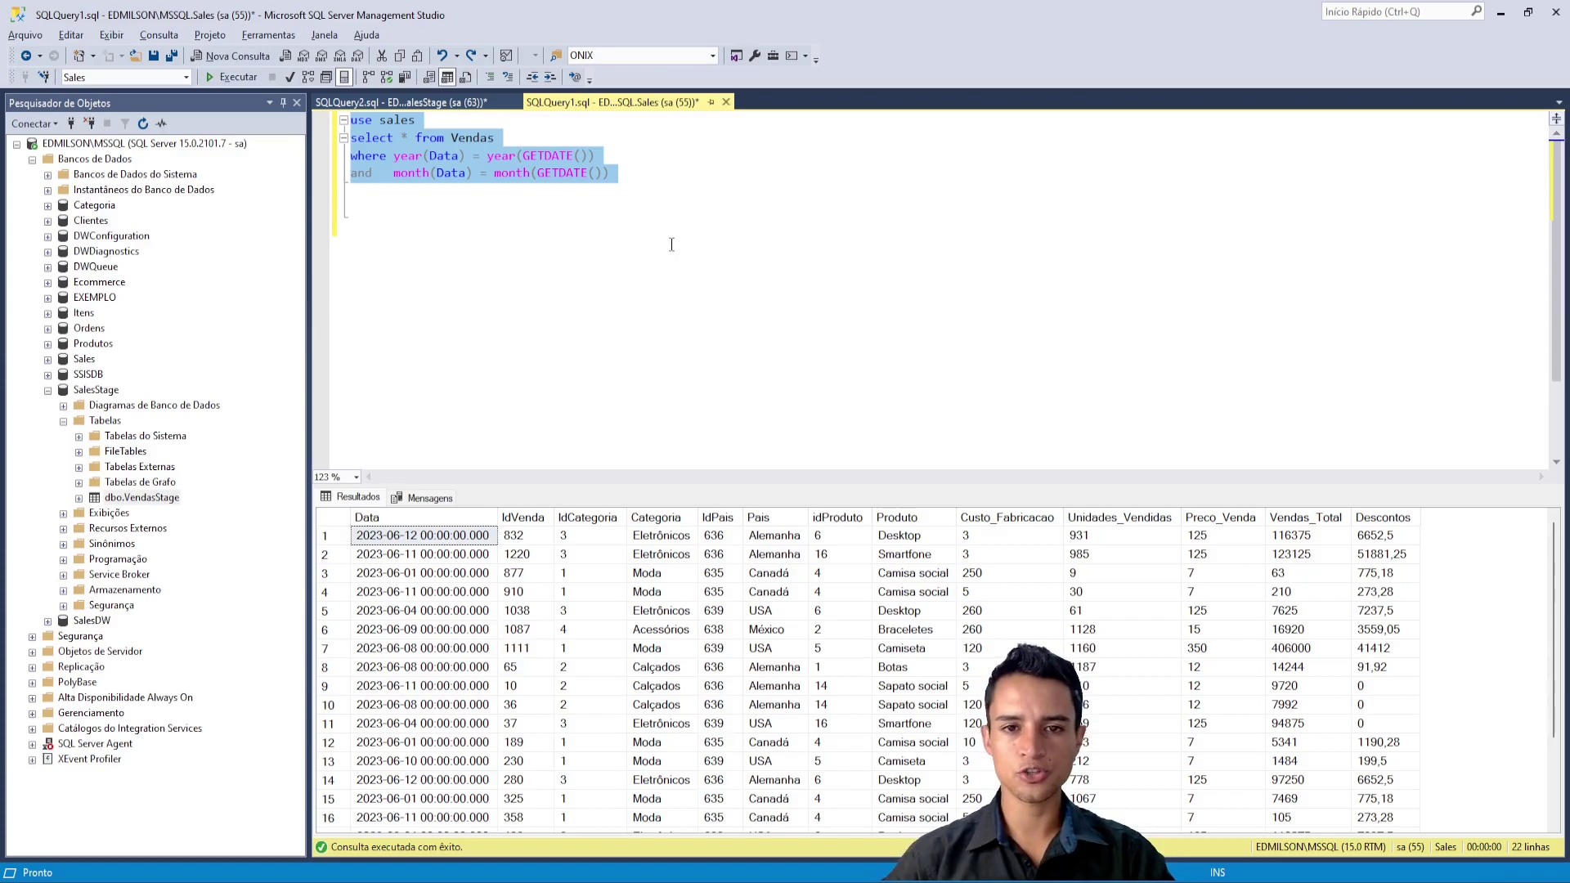
Step: Run the Vendas query without its year and month filter and compare its row count with the filtered VendasStage result
left_click_drag(618, 173, 350, 153)
key("Delete")
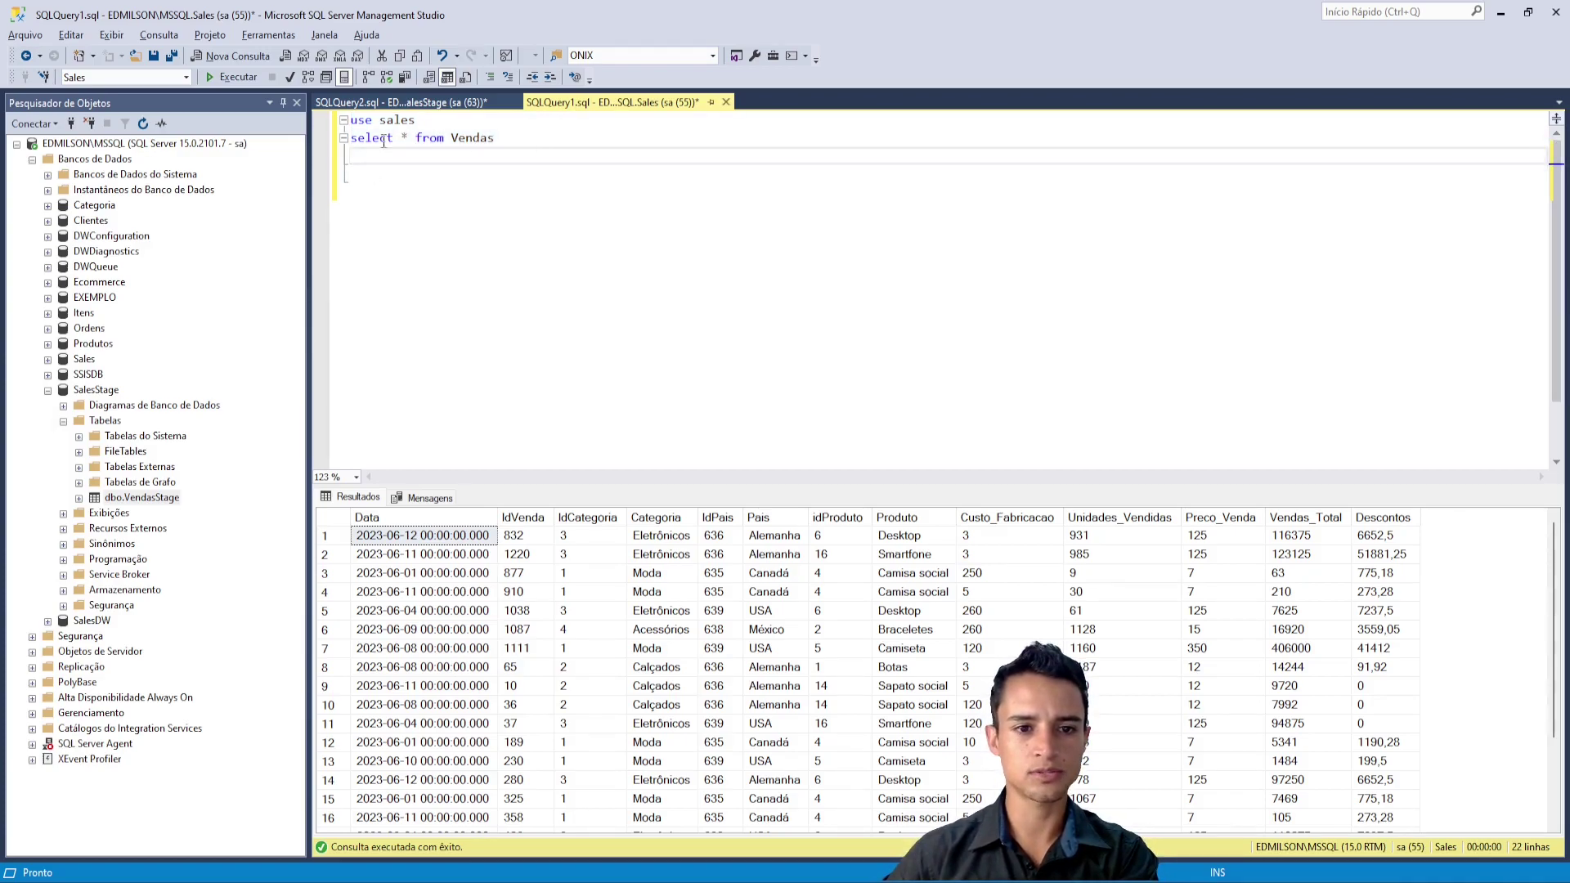
left_click(236, 79)
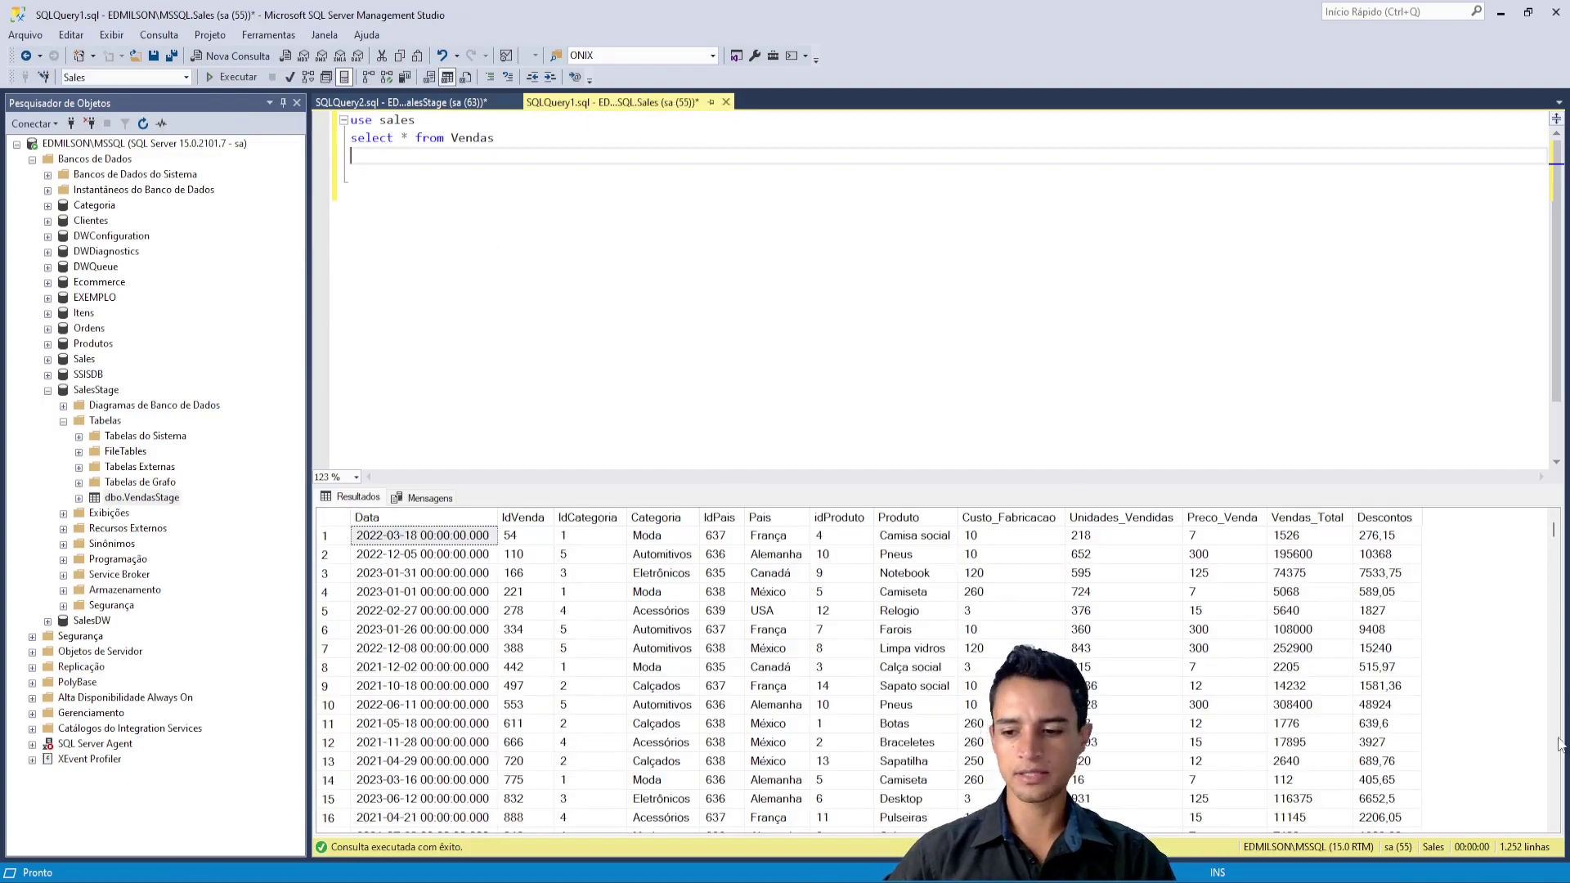
left_click_drag(1521, 822, 1521, 708)
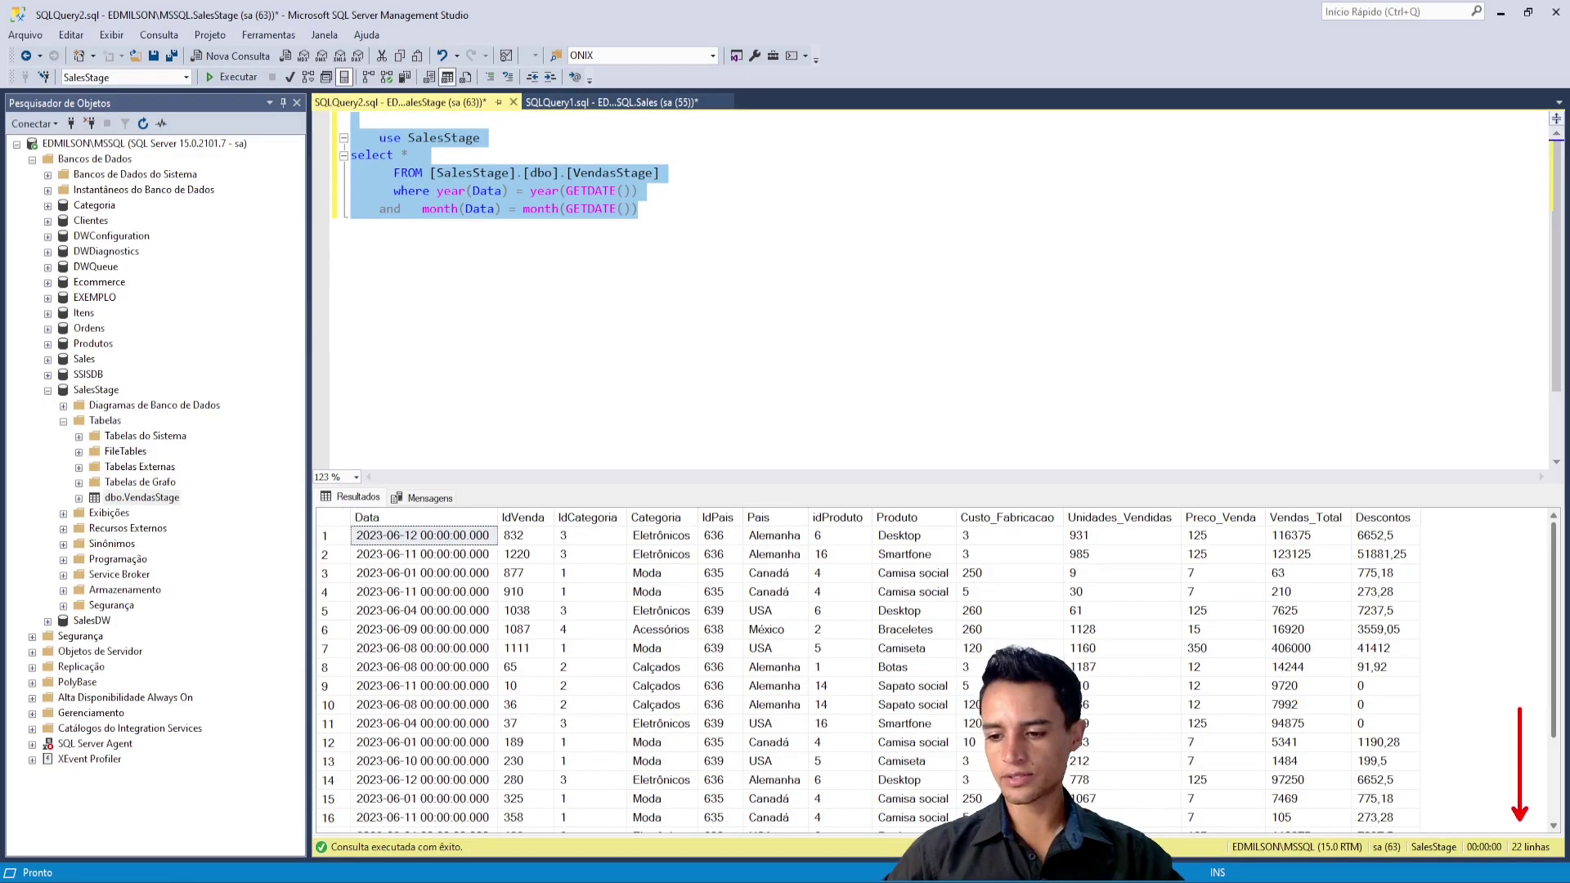
key("Escape")
left_click(708, 270)
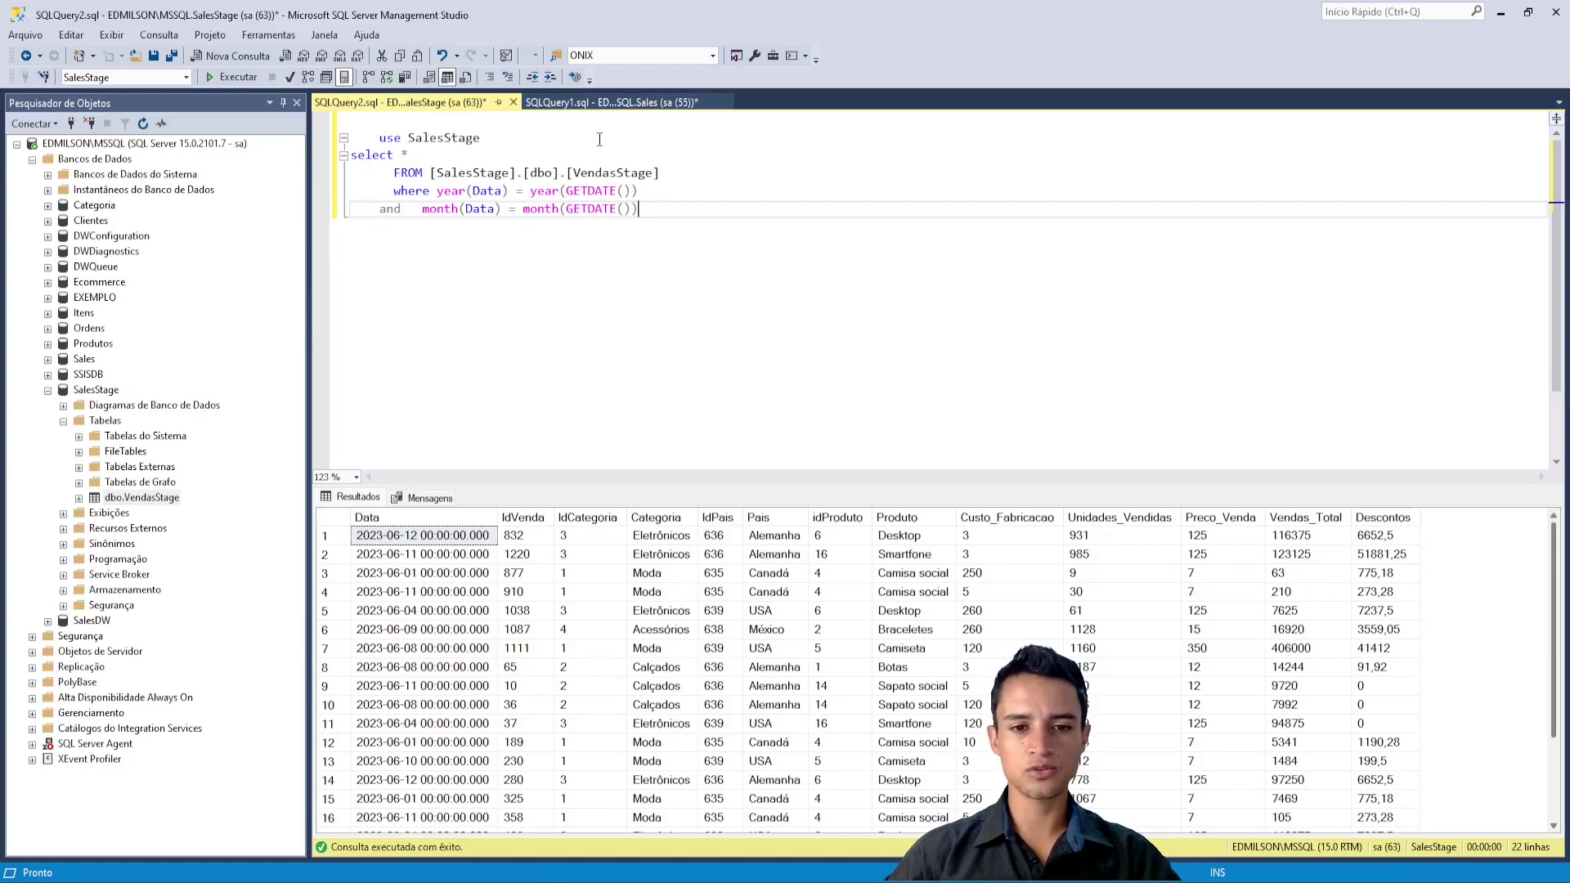
Step: Remove the year and month conditions from the VendasStage query and run it for the whole table
left_click(609, 102)
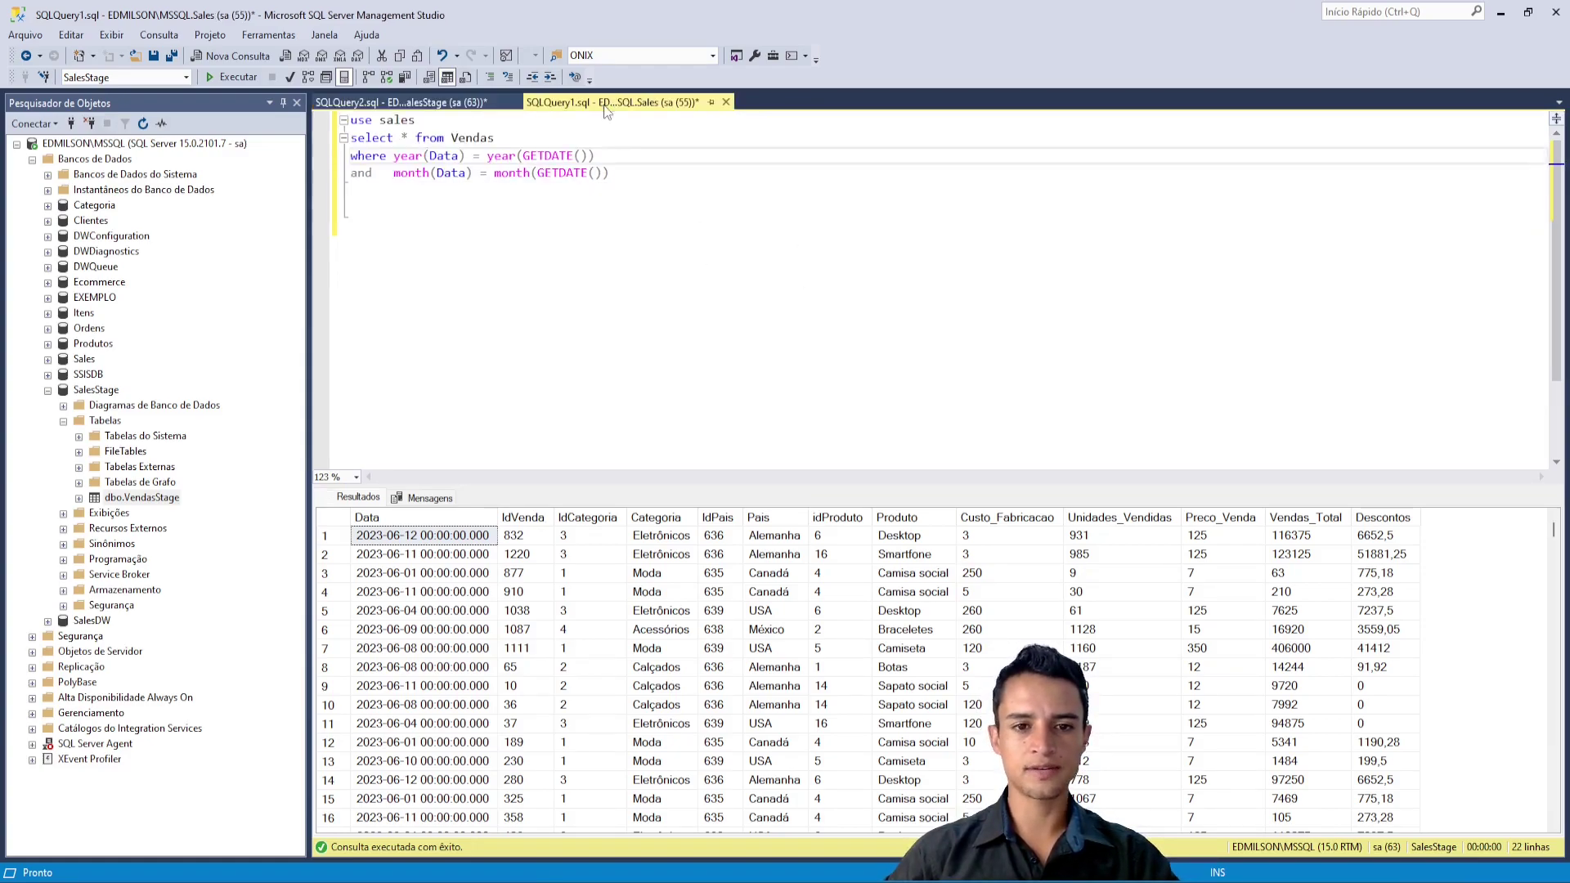
left_click(437, 107)
left_click_drag(493, 139, 422, 137)
left_click_drag(668, 214, 307, 192)
key("Delete")
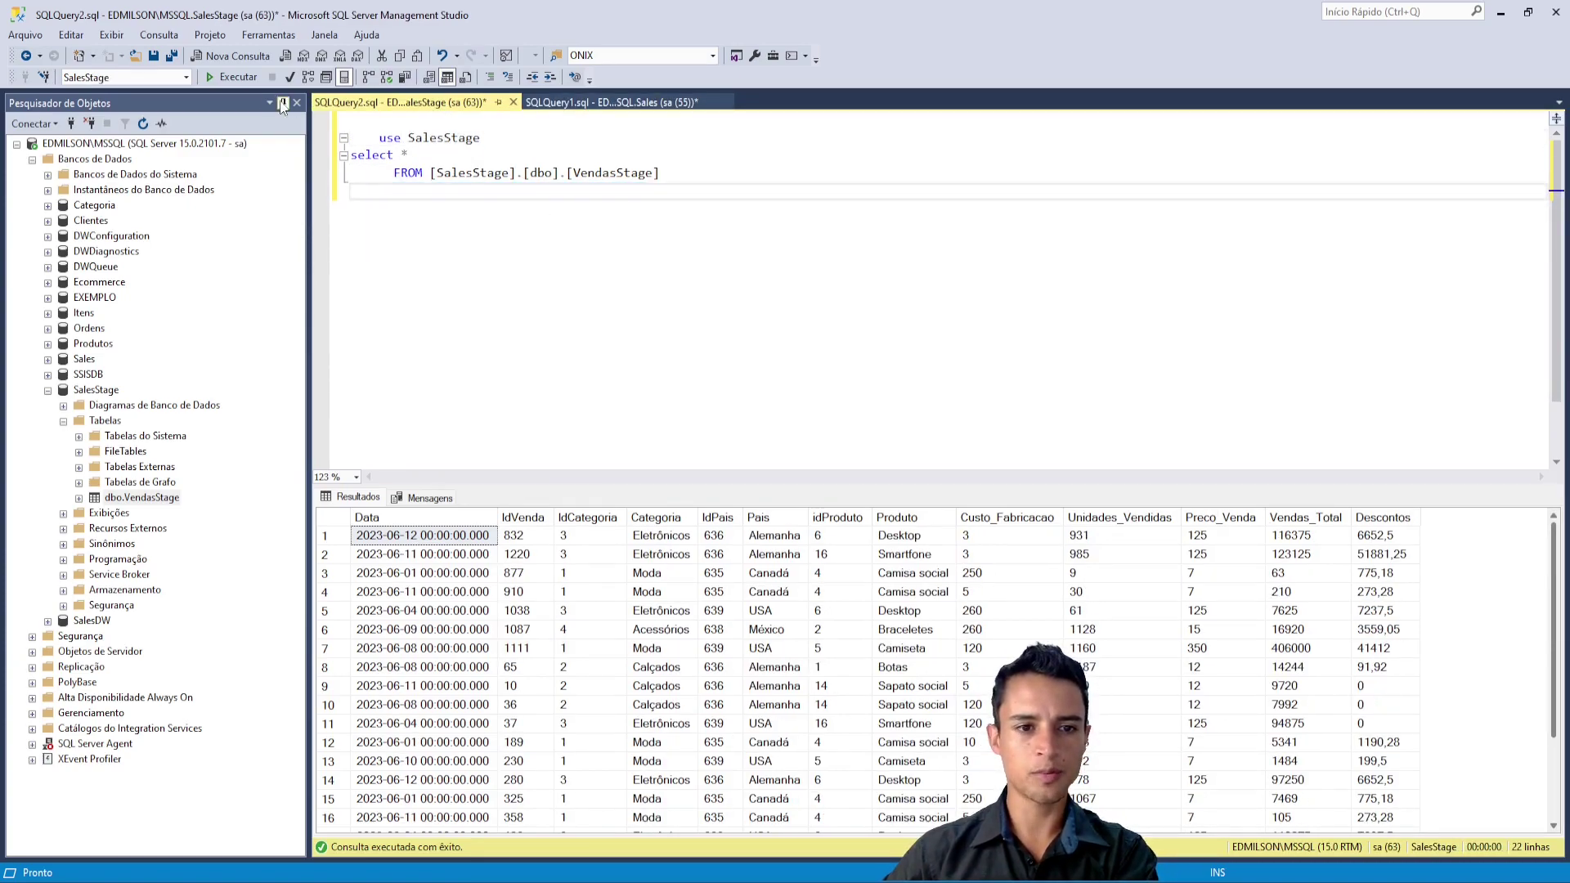
left_click(234, 81)
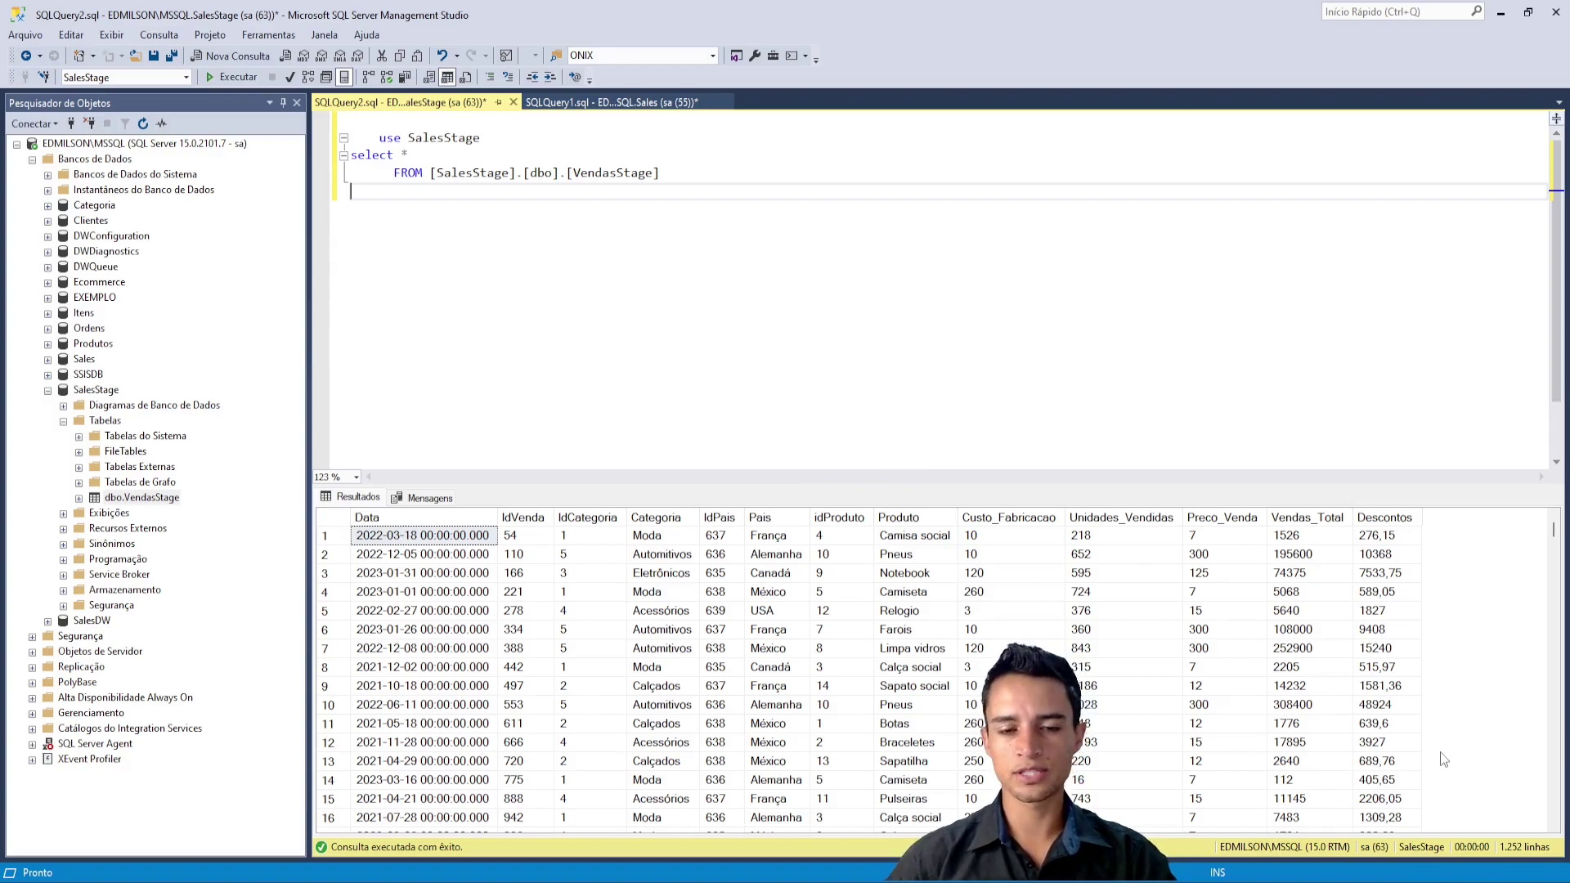
Step: In Visual Studio, rename the sequence container in the Sales.dtsx control flow to "Carga Stage"
key("alt+Tab")
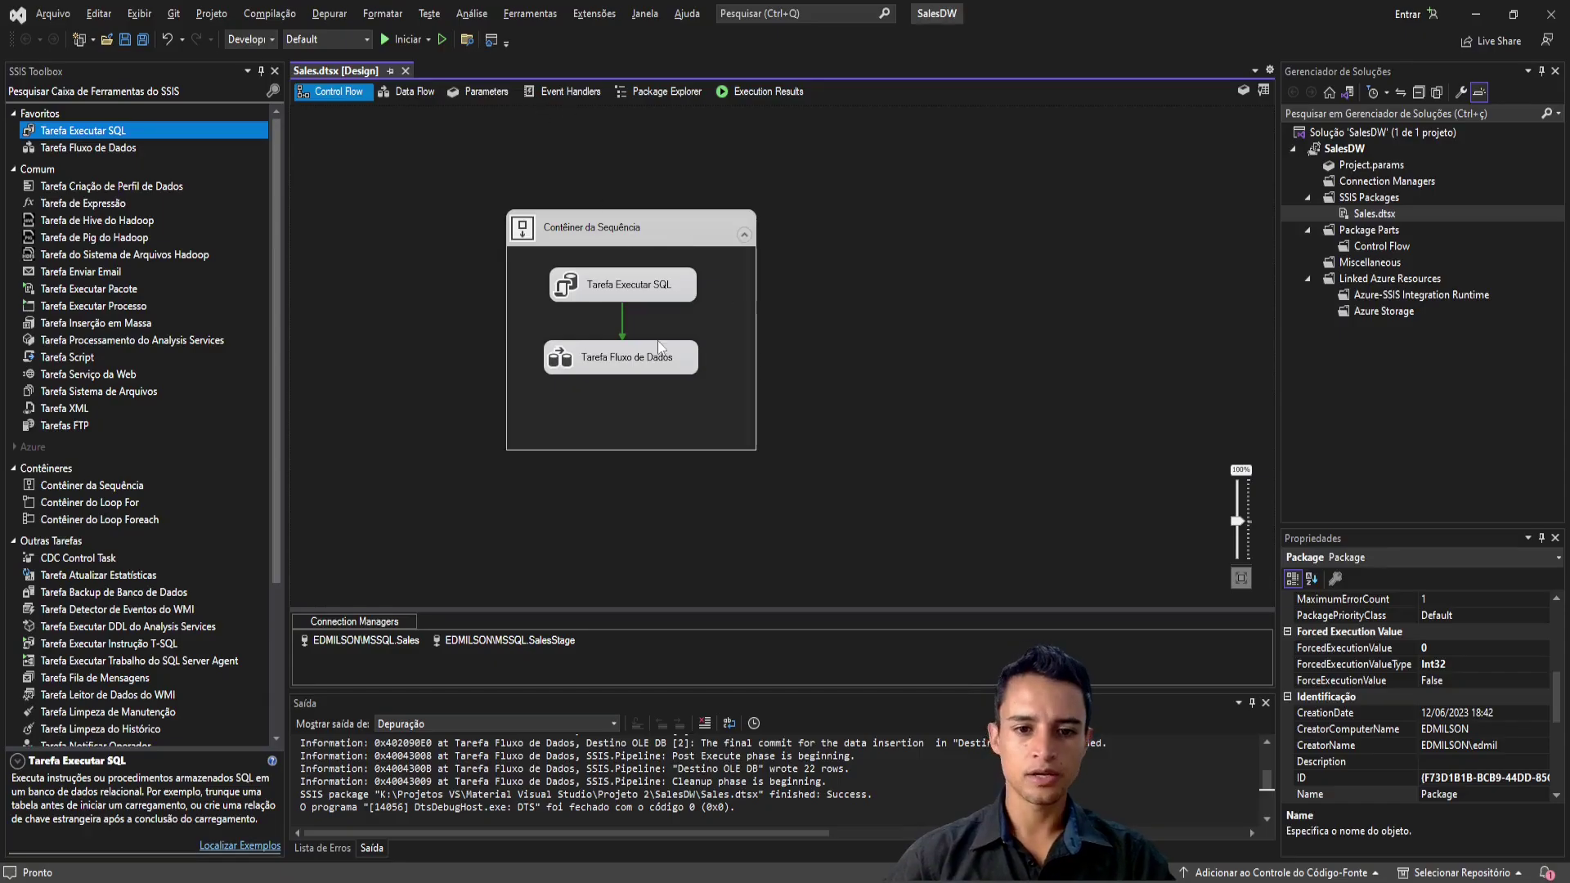
key("alt+Tab")
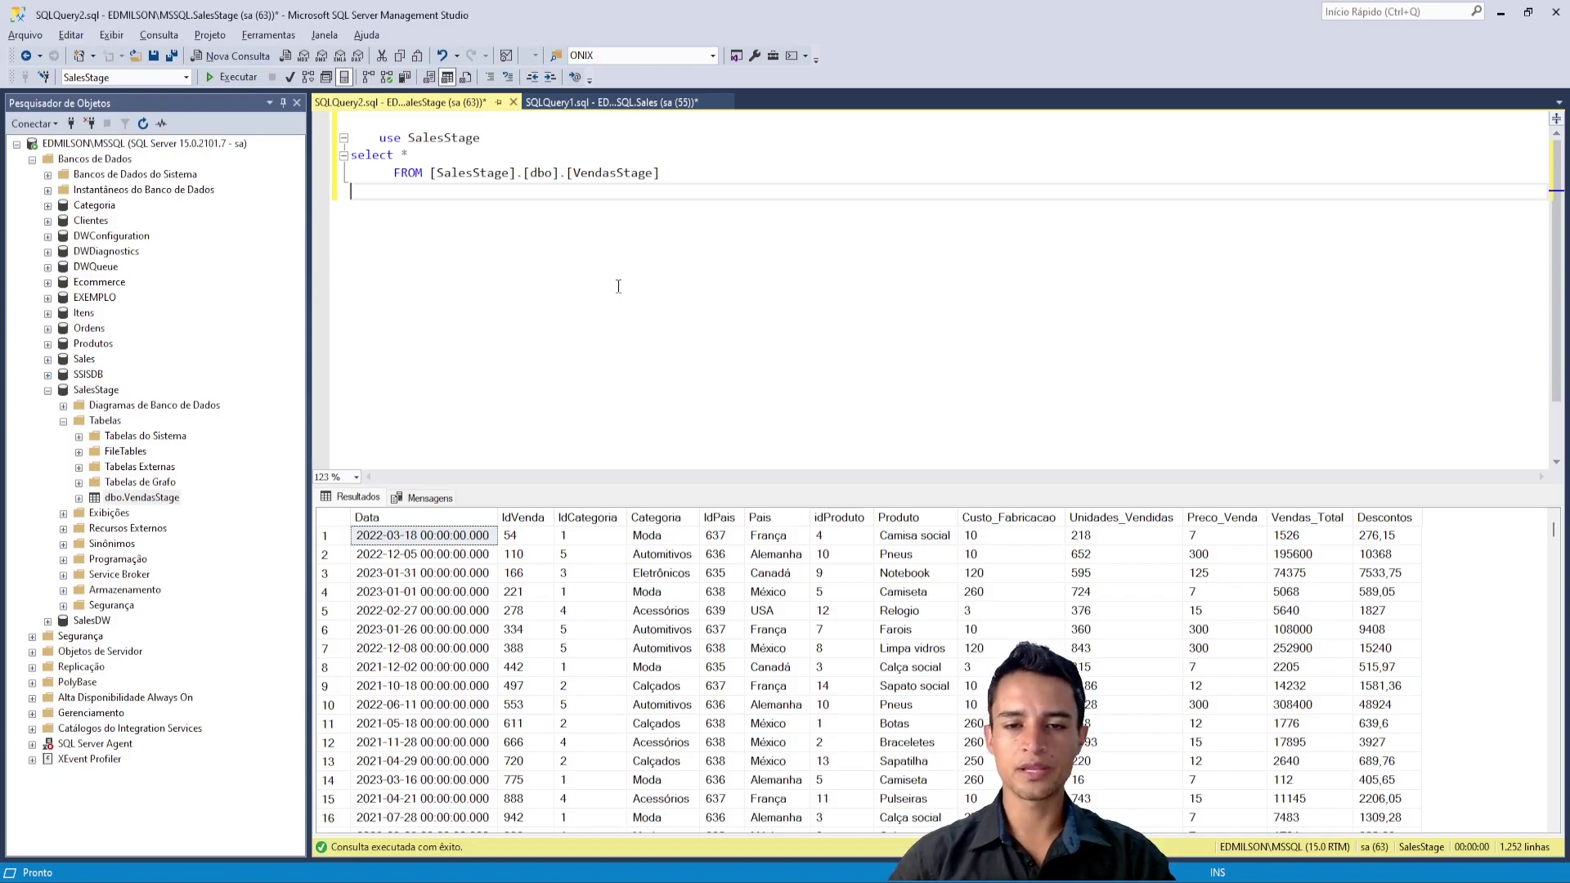
key("alt+Tab")
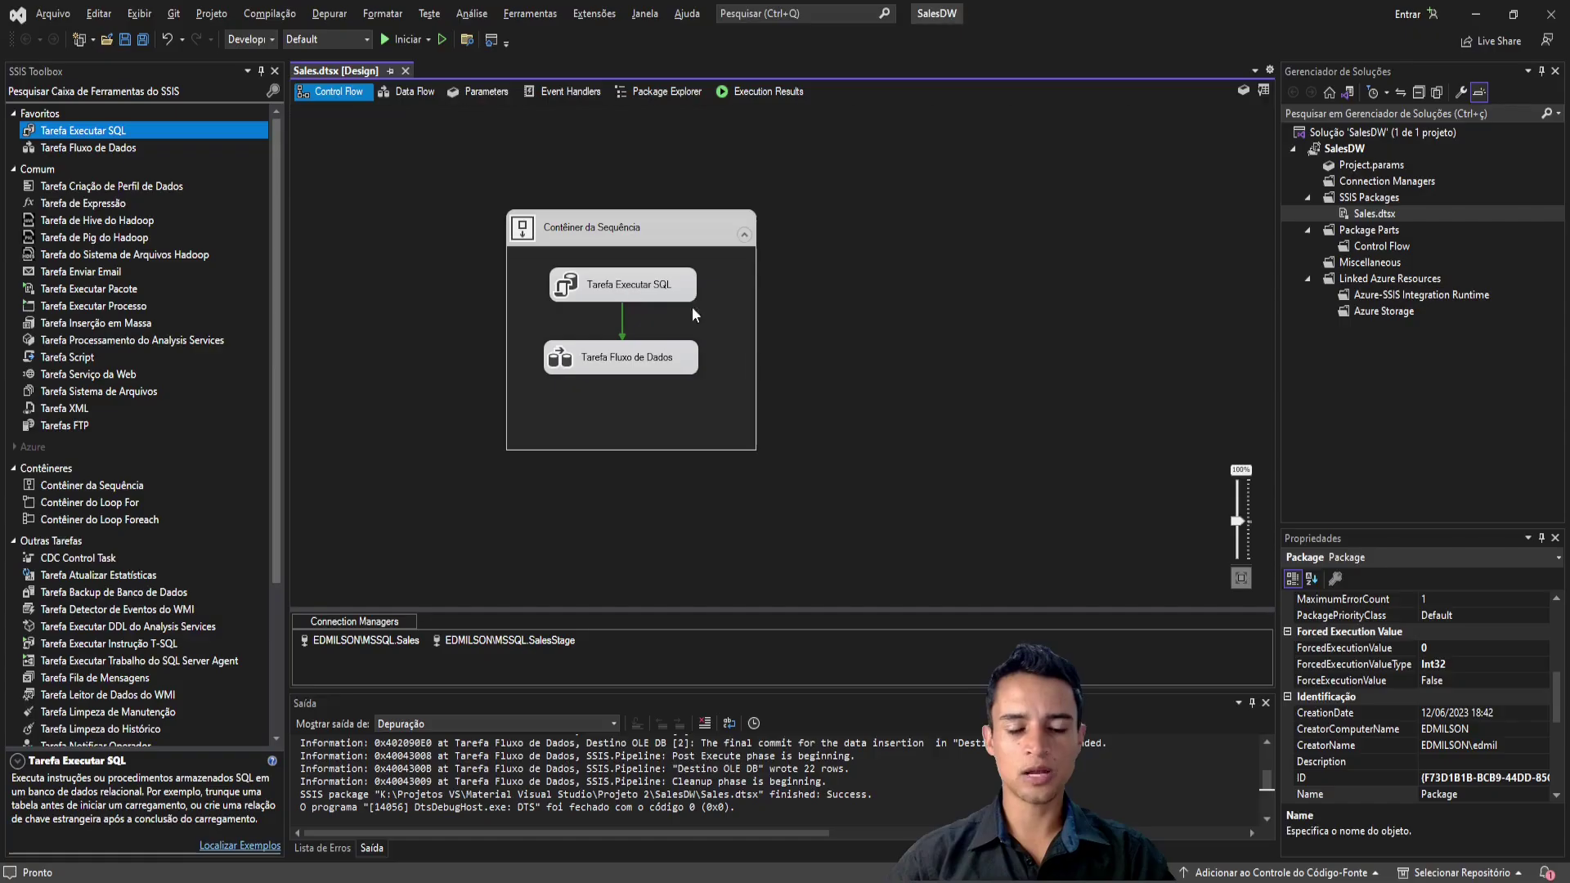
left_click(630, 223)
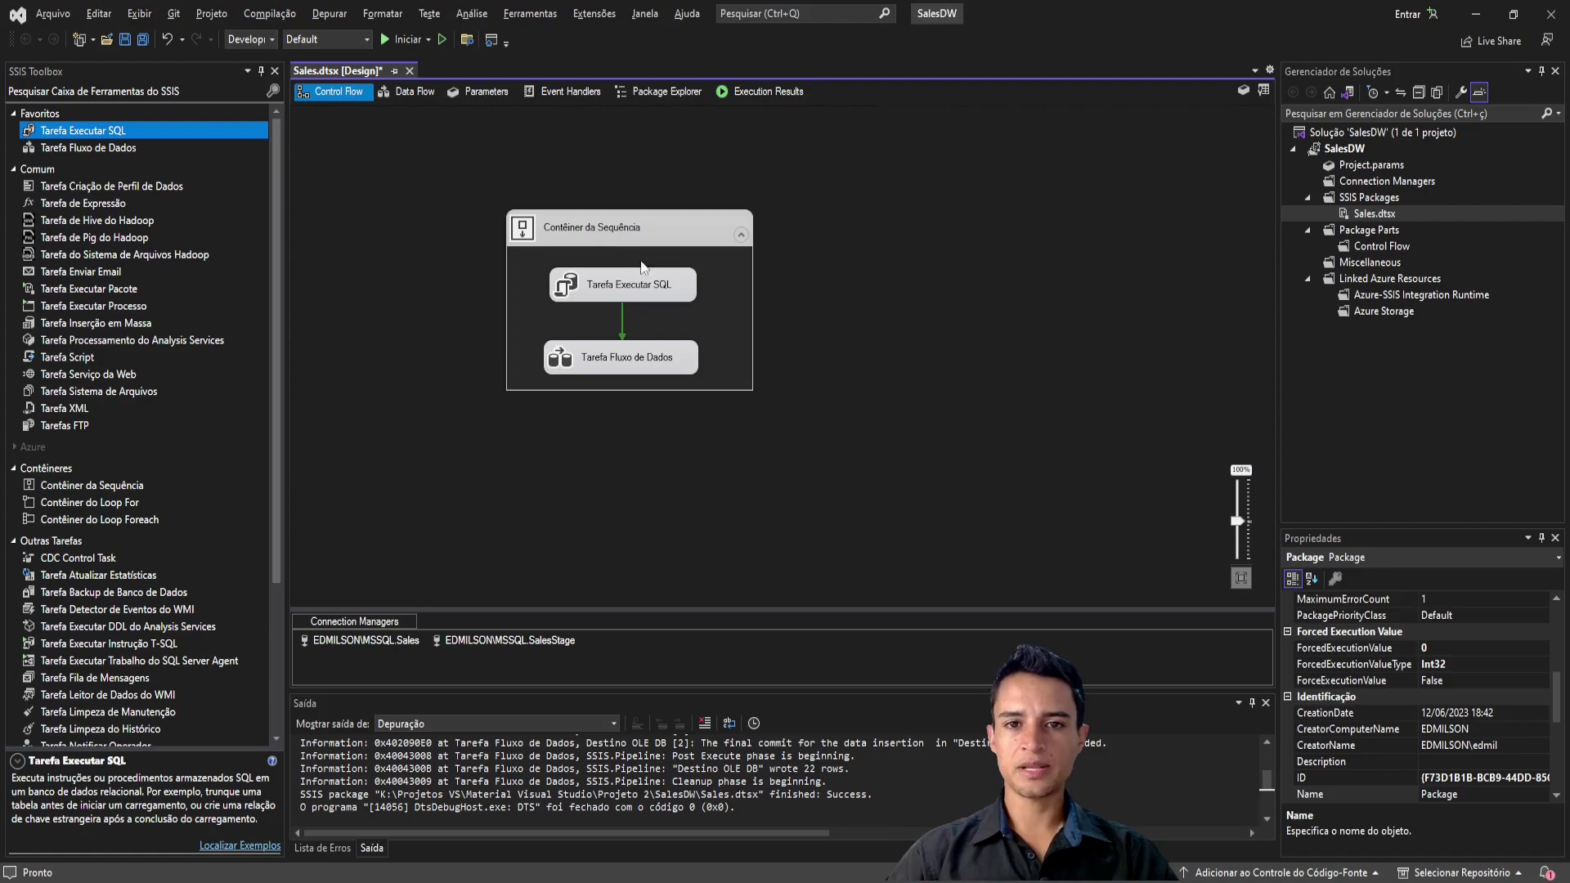
left_click(641, 228)
left_click(609, 233)
type("Ca")
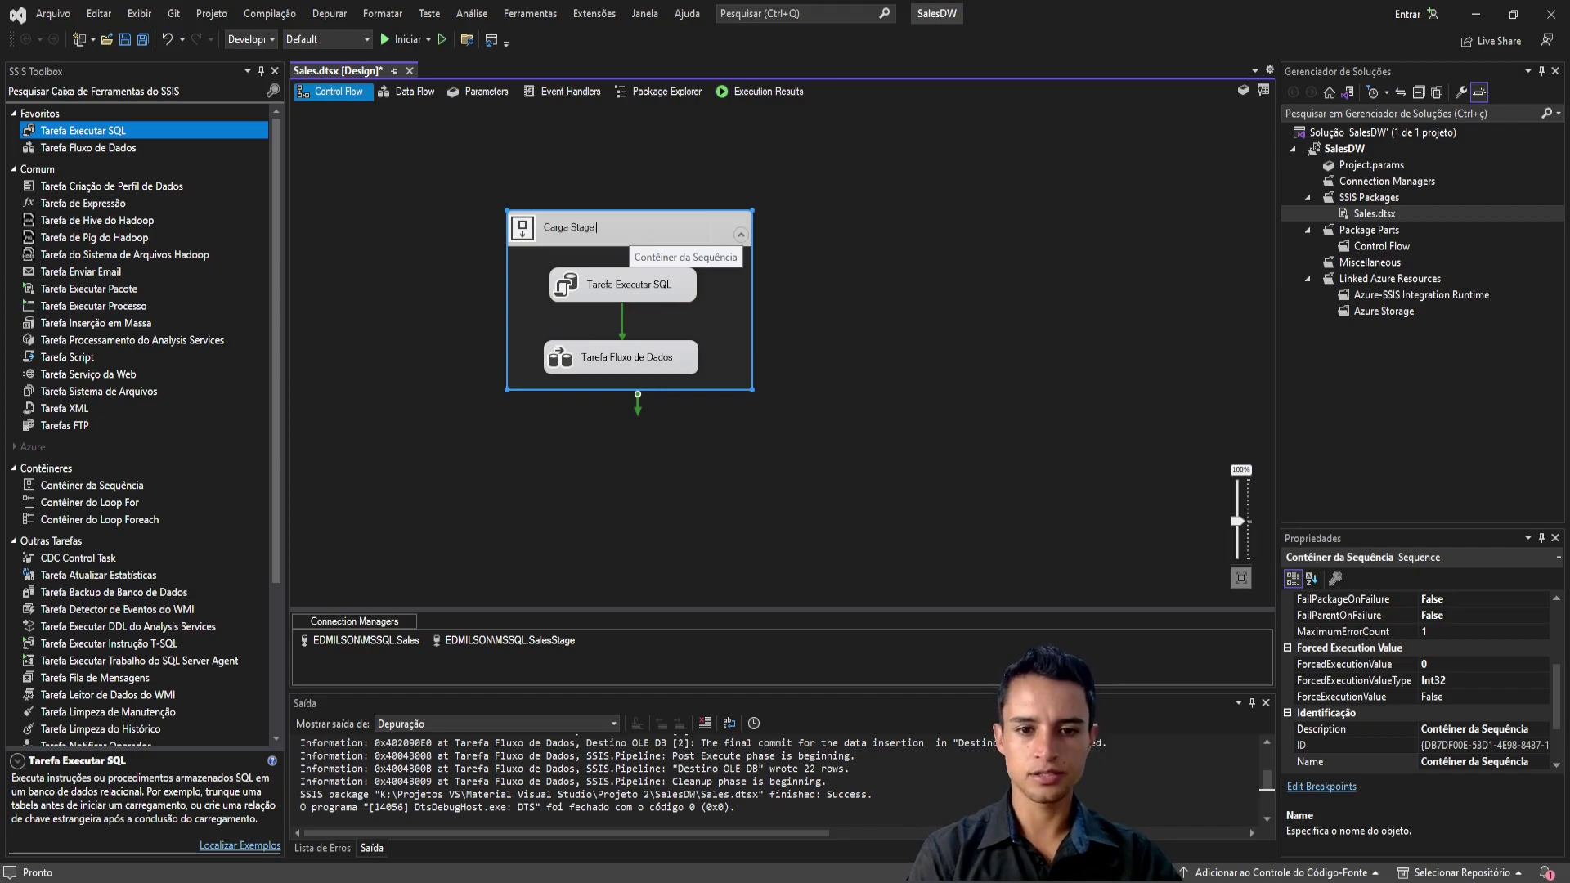
type("rga Stage")
key("Return")
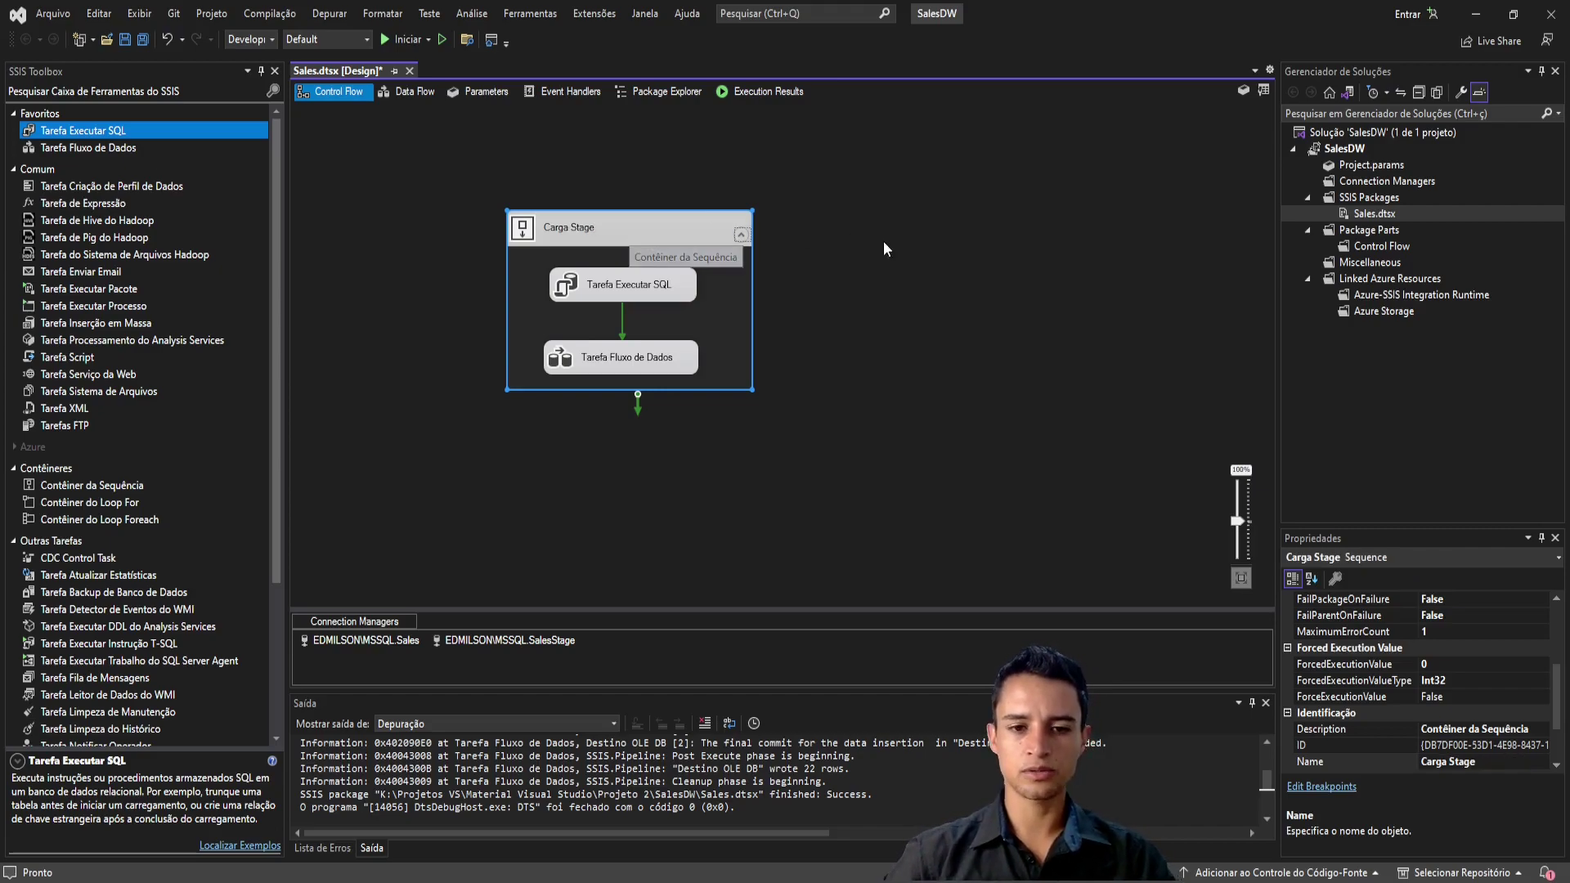
left_click(861, 257)
left_click_drag(796, 211, 1093, 379)
mouse_move(839, 241)
left_mouse_down()
mouse_move(936, 269)
mouse_move(890, 245)
mouse_move(907, 278)
mouse_move(851, 346)
mouse_move(828, 301)
left_mouse_up()
mouse_move(1014, 243)
left_mouse_down()
mouse_move(1010, 280)
mouse_move(999, 247)
left_mouse_up()
mouse_move(999, 313)
left_mouse_down()
mouse_move(1048, 323)
mouse_move(1018, 314)
left_mouse_up()
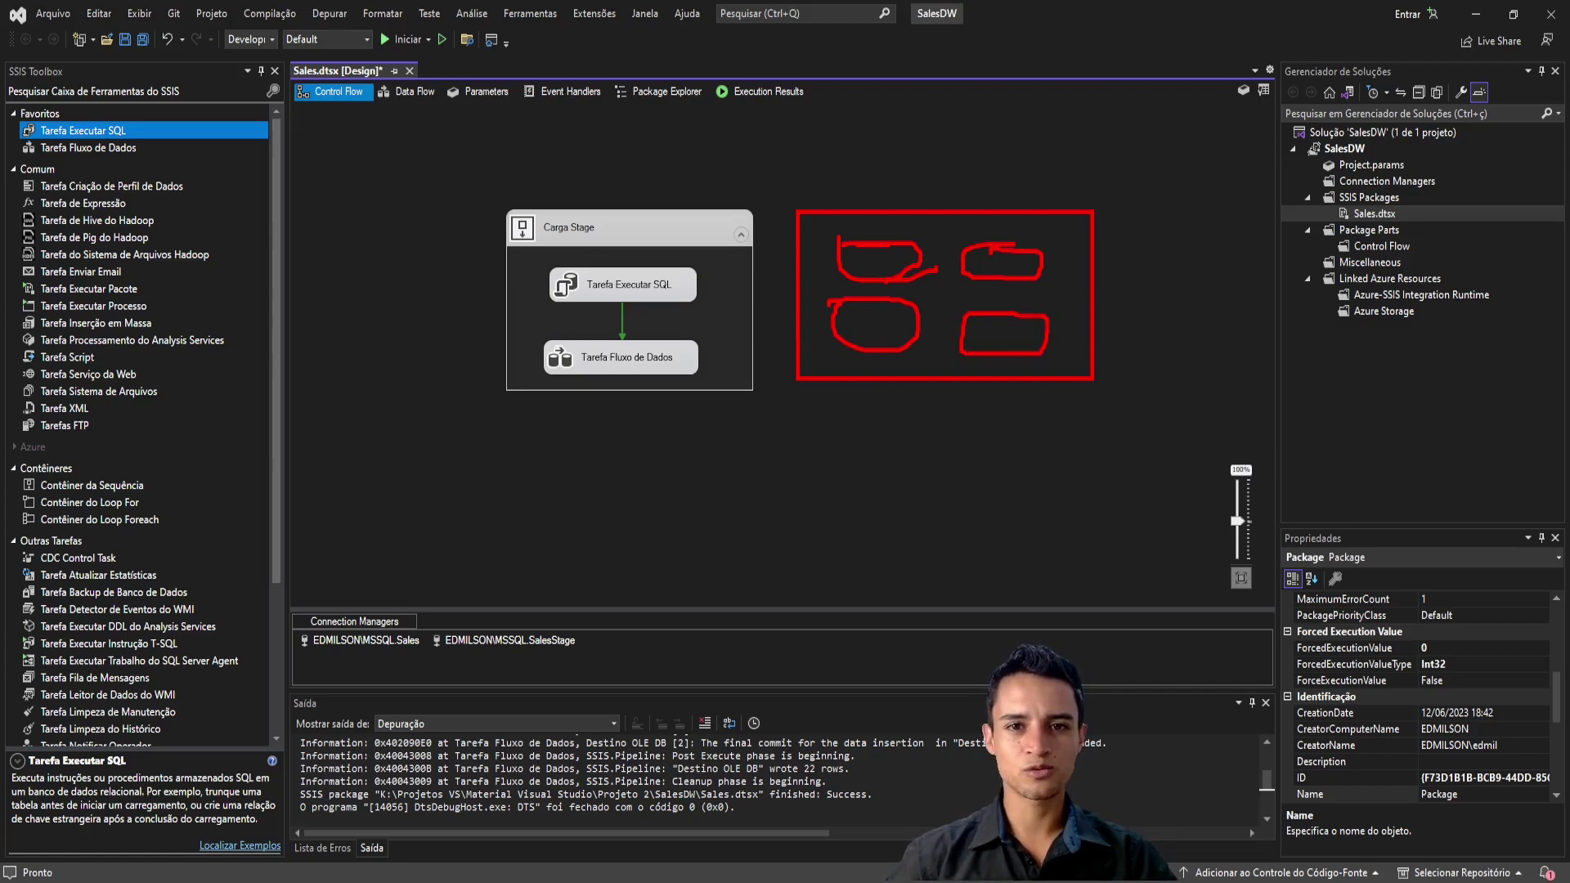